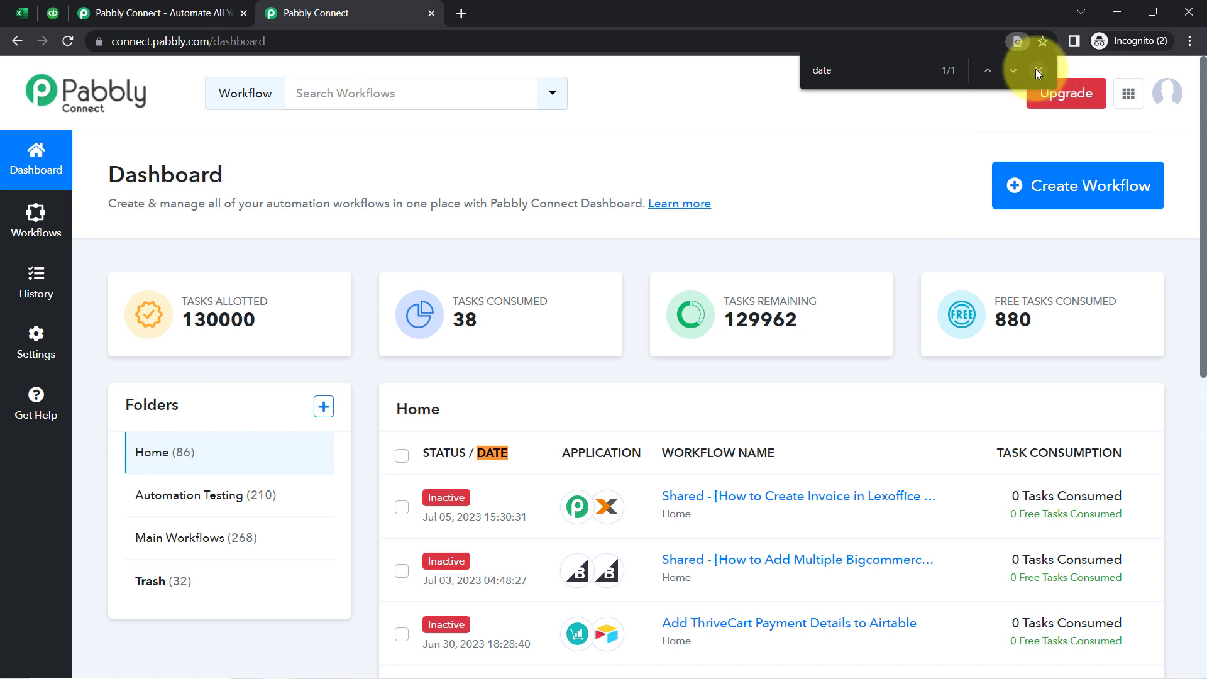
{"action": "left_click", "coordinate": [1038, 70]}
{"action": "left_click", "coordinate": [163, 13]}
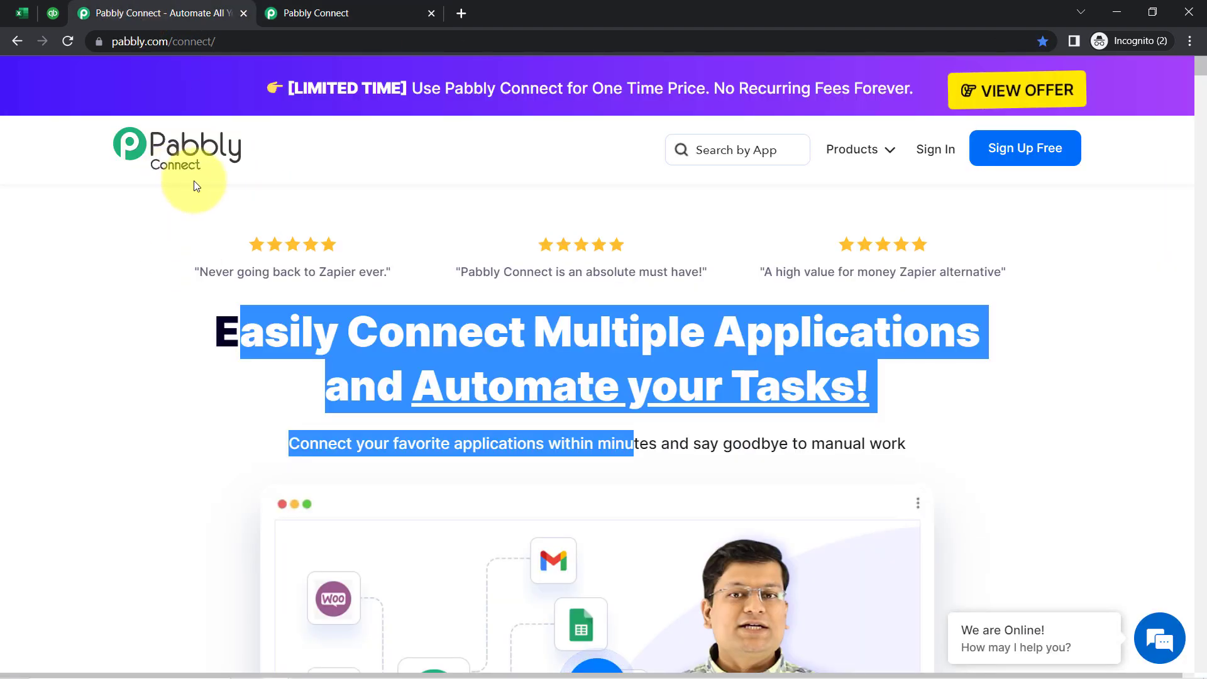
{"action": "left_click", "coordinate": [151, 200]}
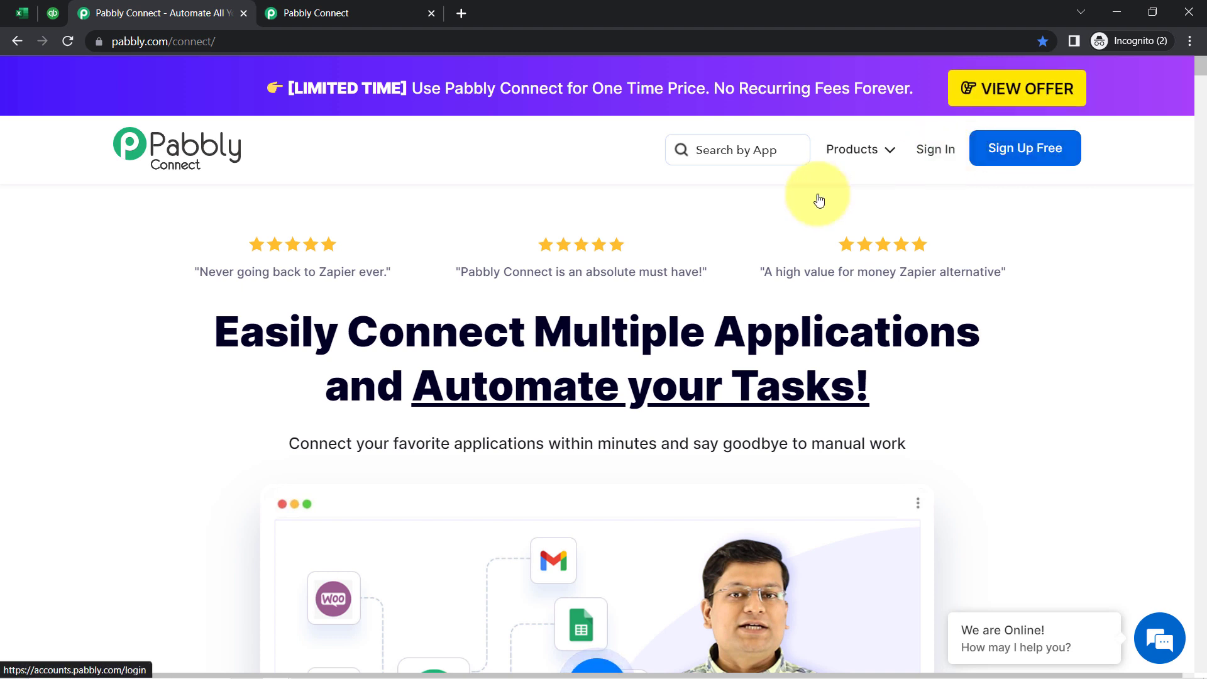
{"action": "left_click", "coordinate": [353, 5]}
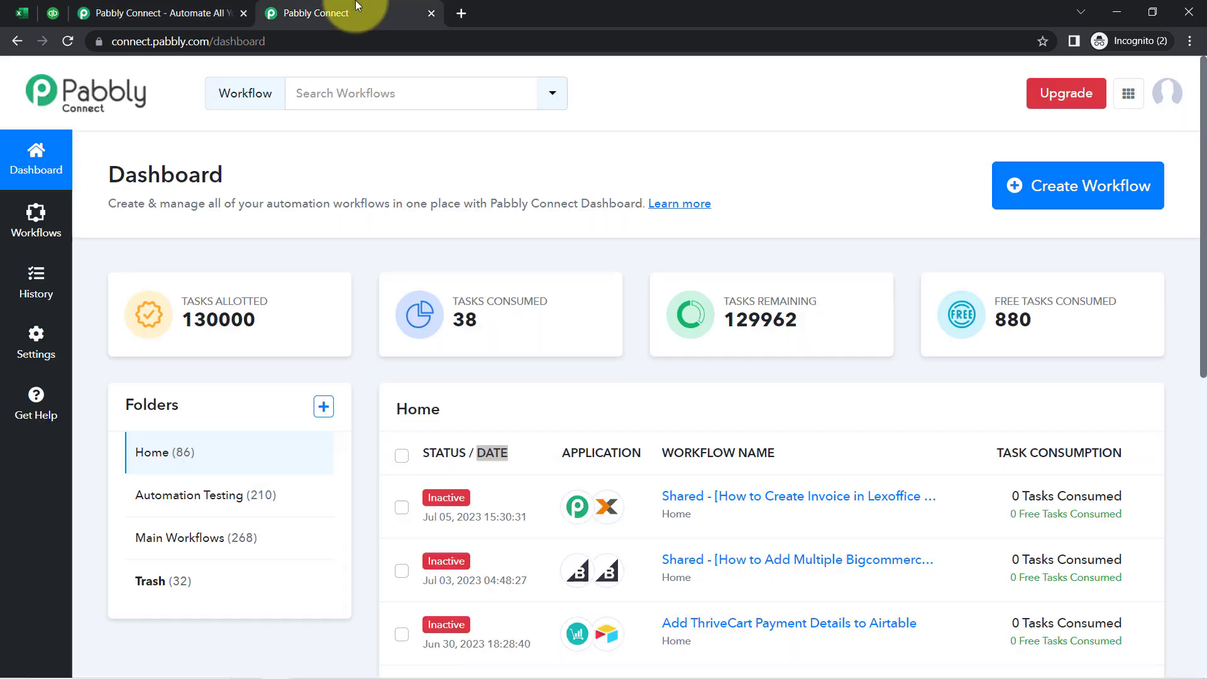
{"action": "left_click", "coordinate": [324, 198]}
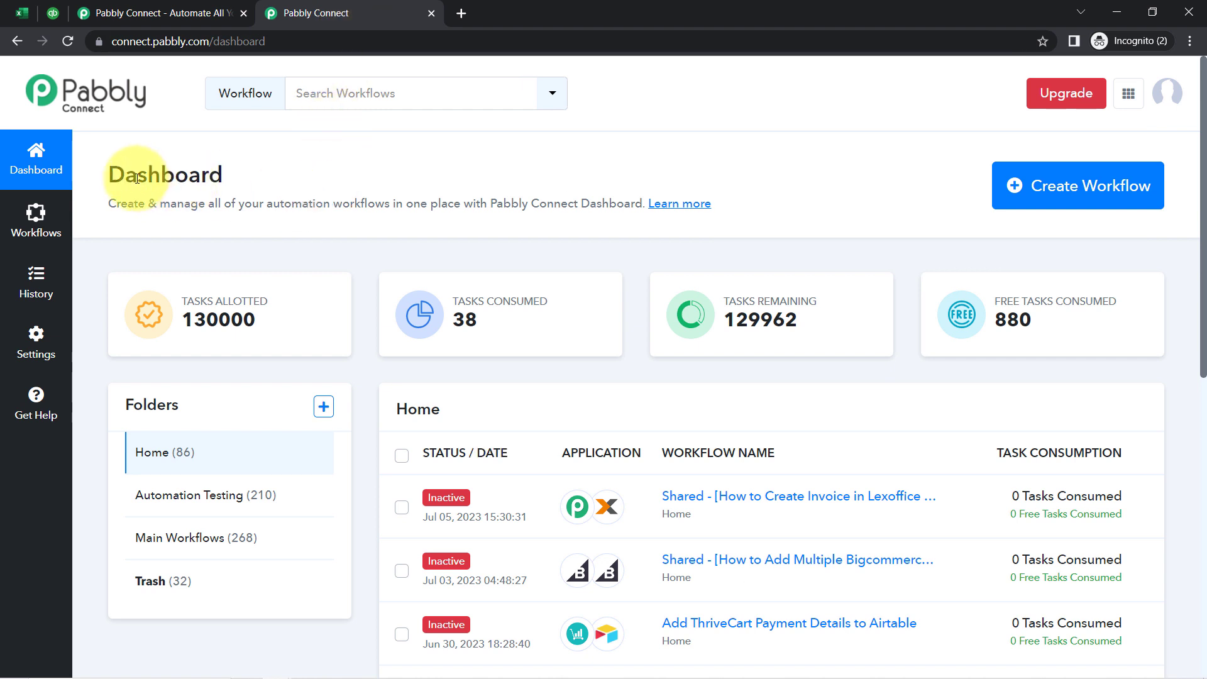
{"action": "left_click_drag", "start_coordinate": [111, 173], "coordinate": [224, 183]}
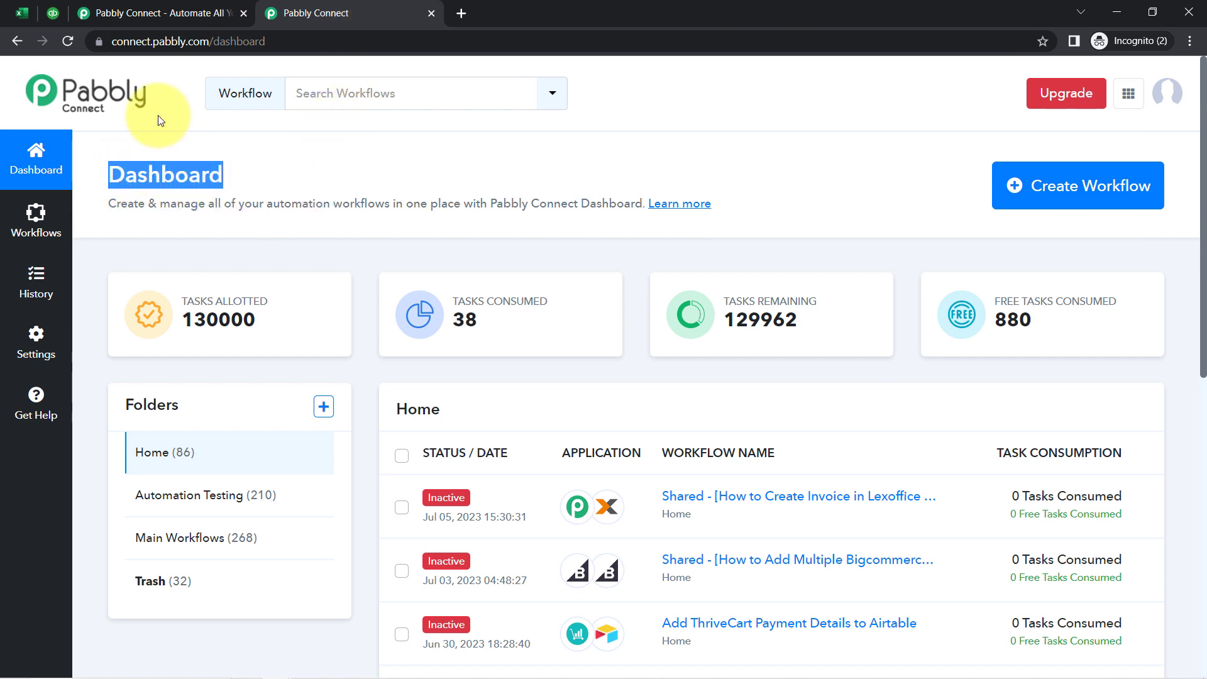
Create a new workflow named "Automate Invoice Creation with MS Excel".
{"action": "left_click", "coordinate": [1068, 192]}
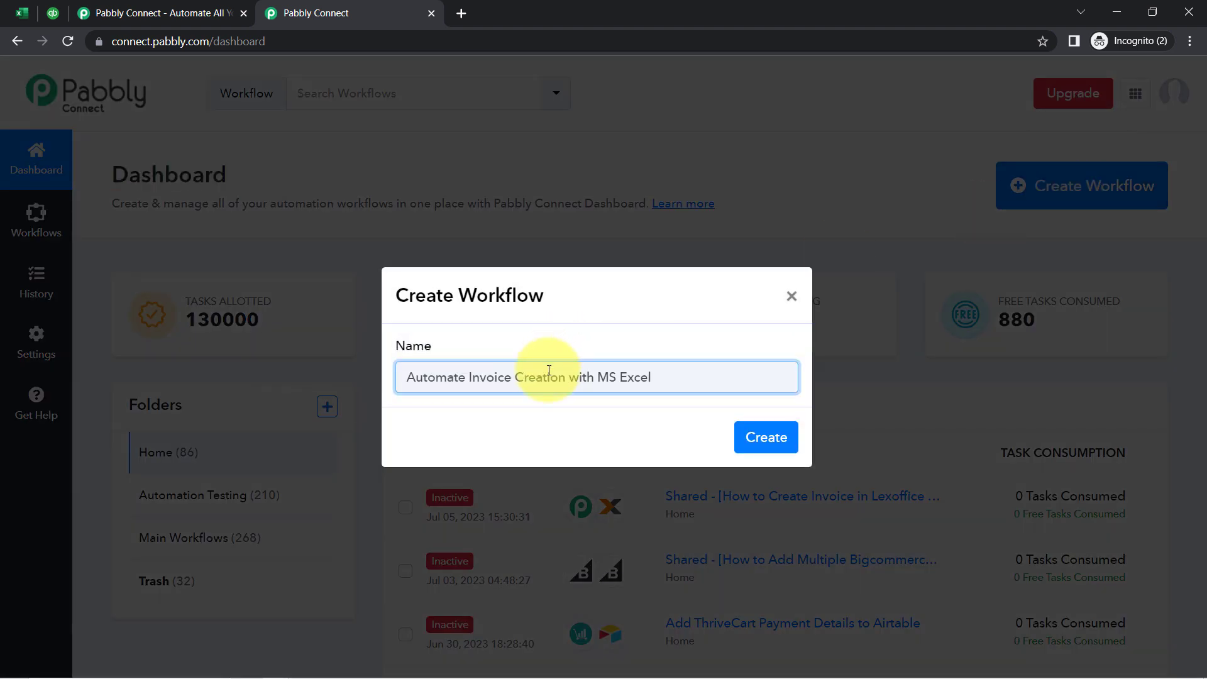
{"action": "left_click_drag", "start_coordinate": [415, 296], "coordinate": [583, 299]}
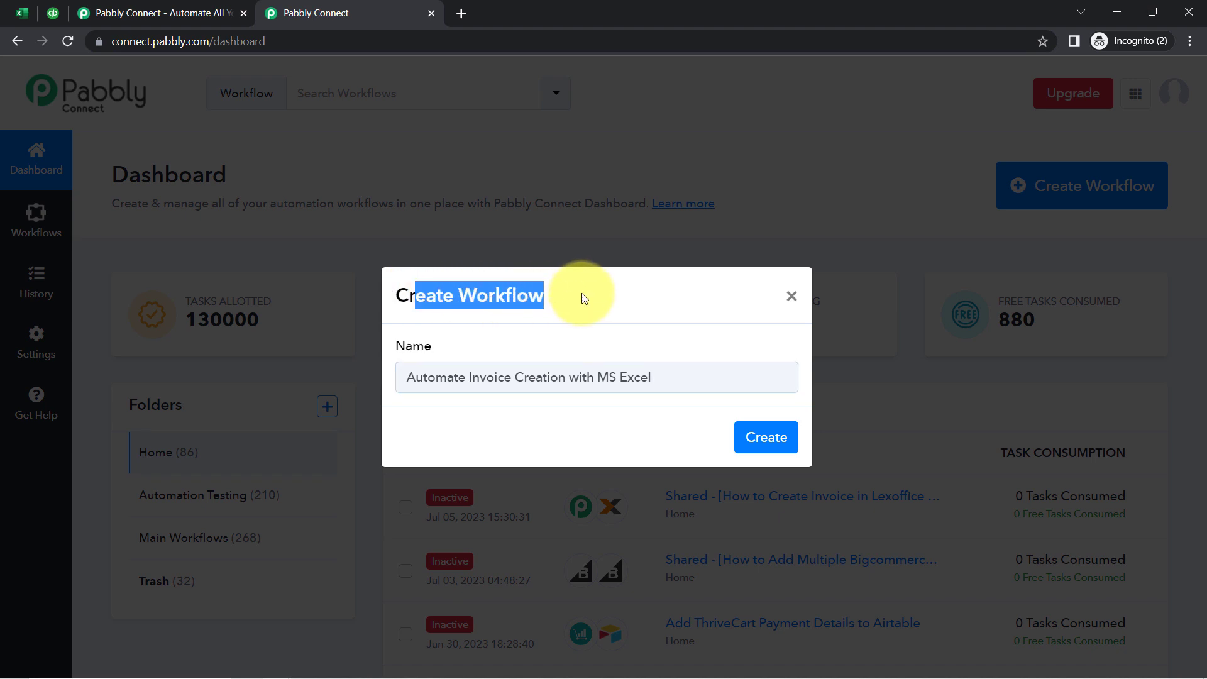
{"action": "left_click", "coordinate": [451, 339]}
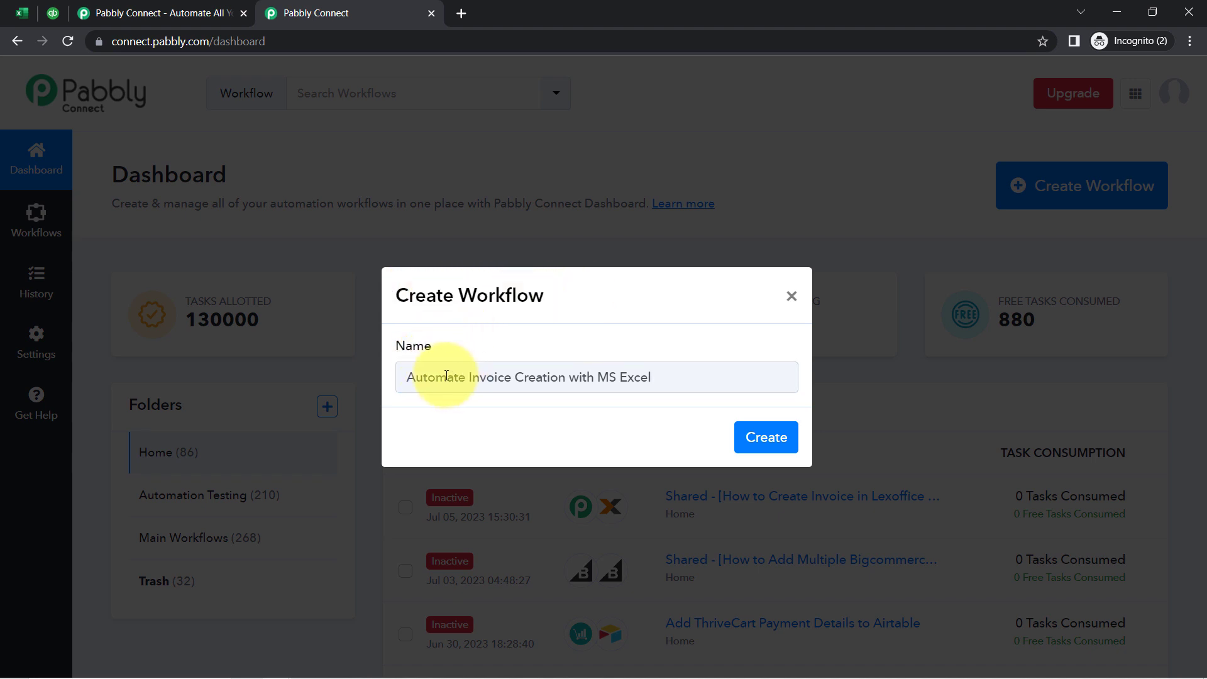
{"action": "left_click_drag", "start_coordinate": [433, 378], "coordinate": [501, 384]}
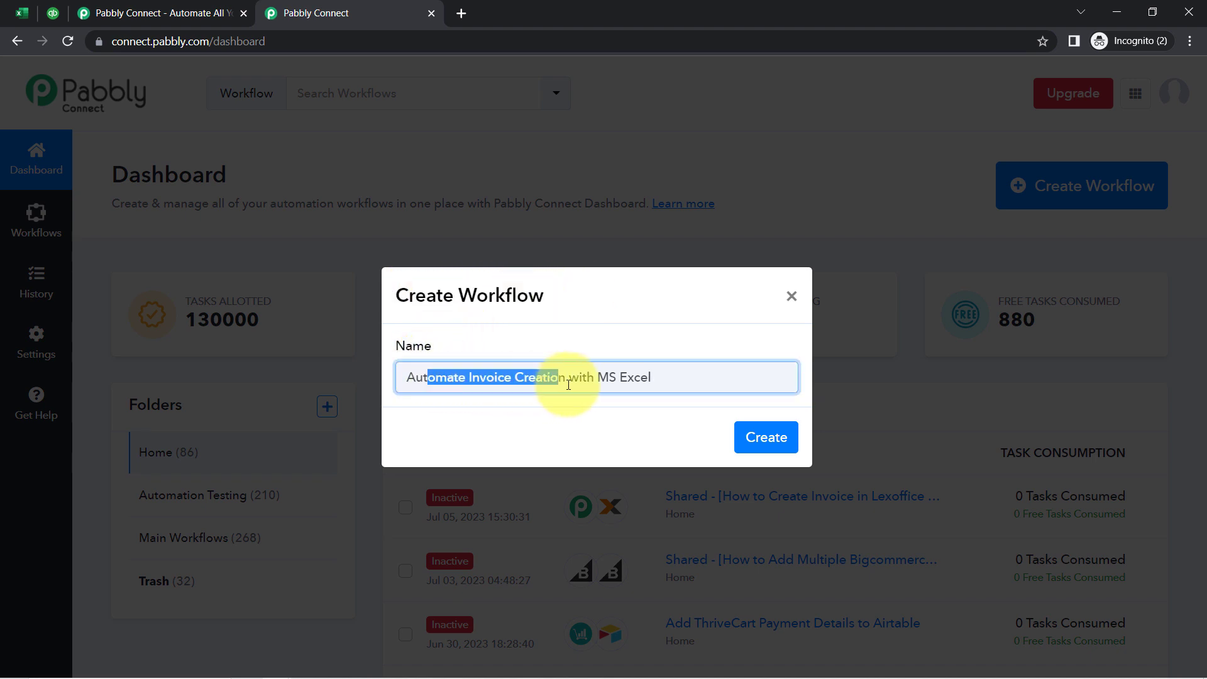
{"action": "left_click", "coordinate": [659, 382]}
{"action": "left_click", "coordinate": [762, 435]}
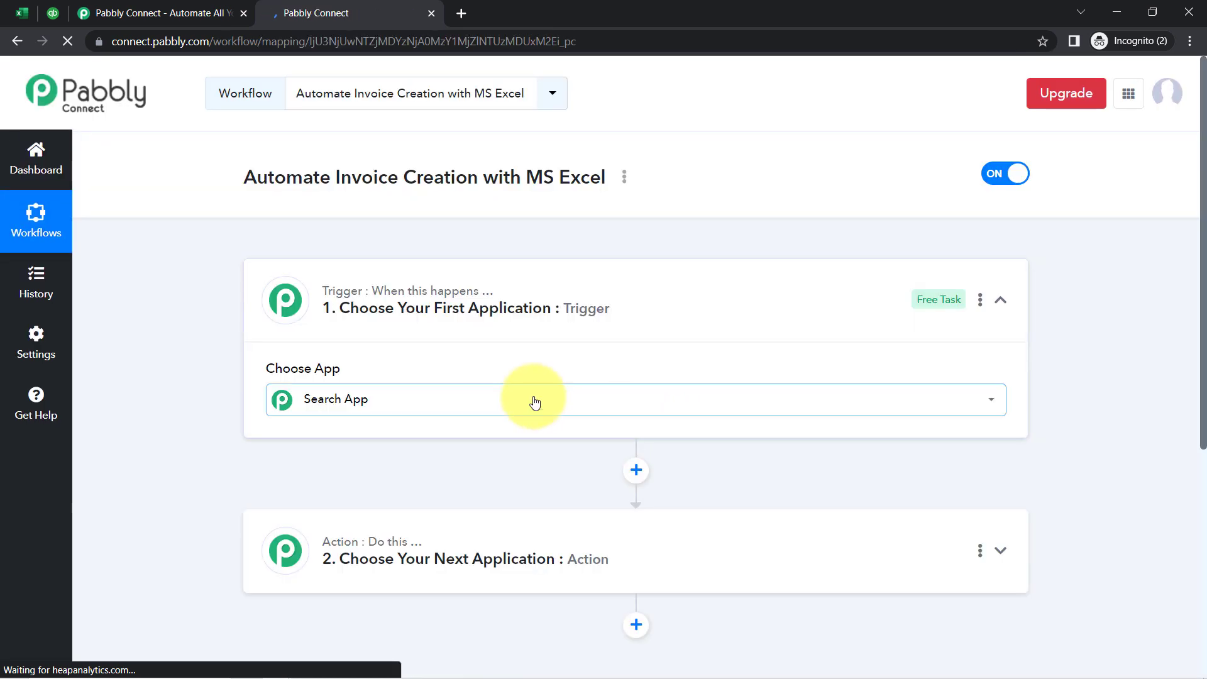
{"action": "left_click", "coordinate": [535, 401]}
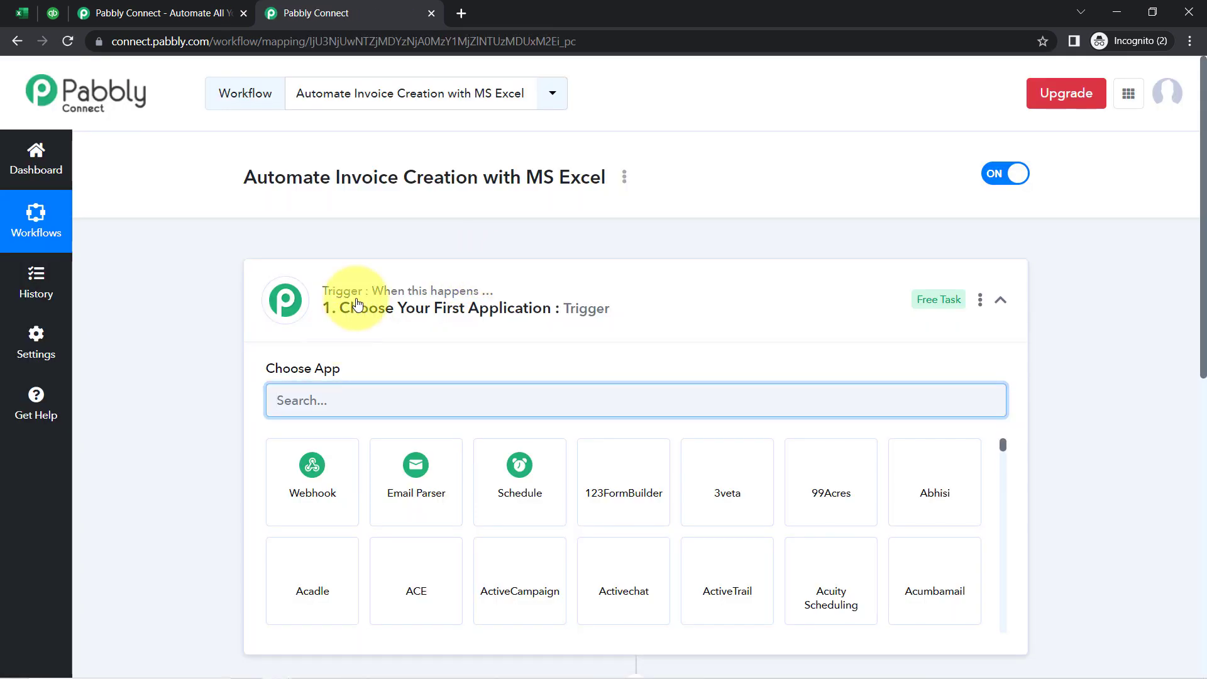
{"action": "left_click", "coordinate": [357, 305]}
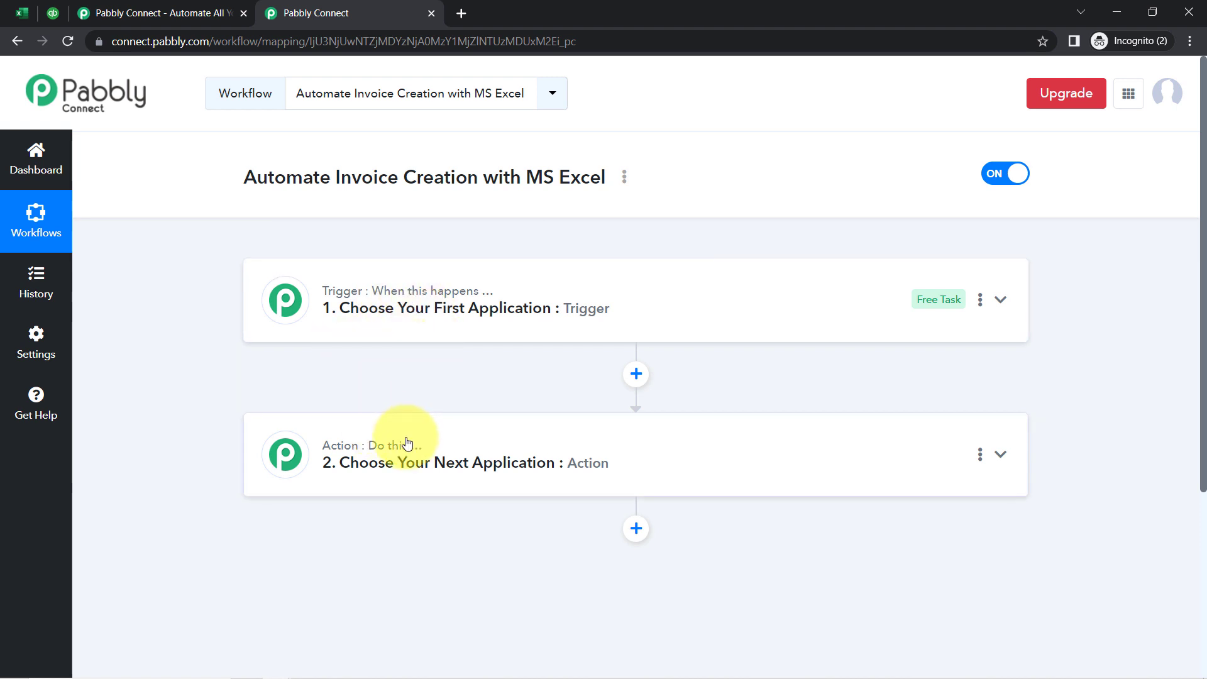
{"action": "mouse_move", "coordinate": [402, 450]}
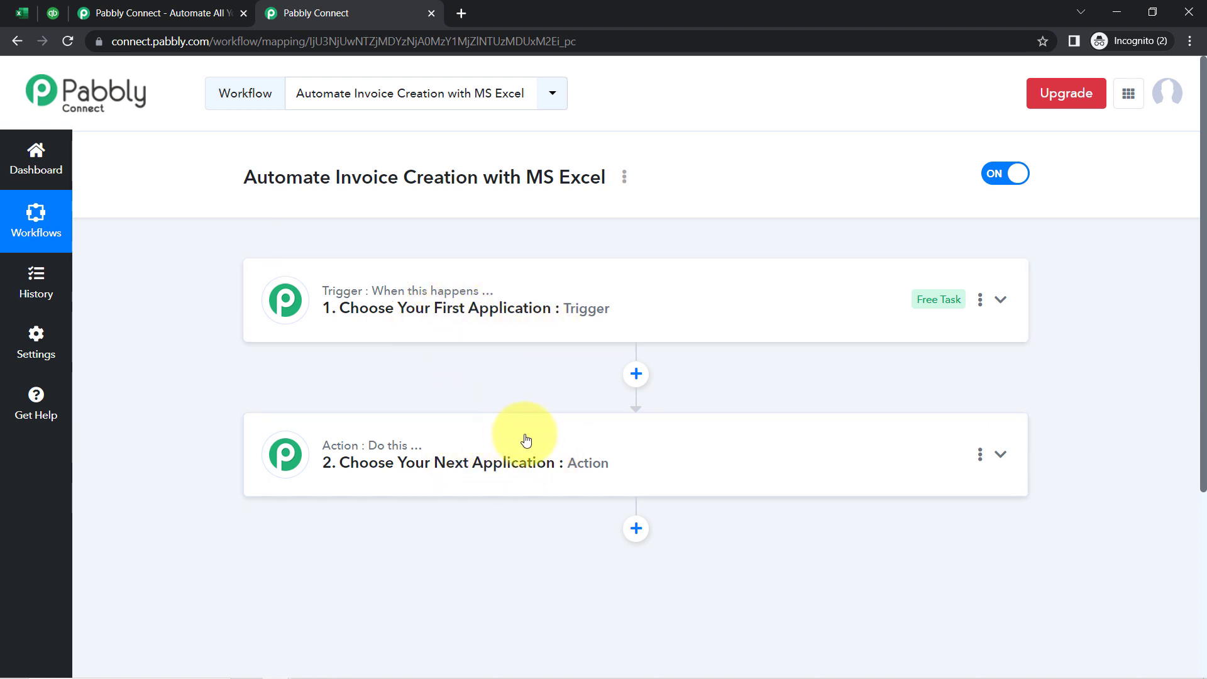
Search the trigger's app list for "excel" and choose Microsoft Excel as the trigger application.
{"action": "left_click", "coordinate": [503, 321]}
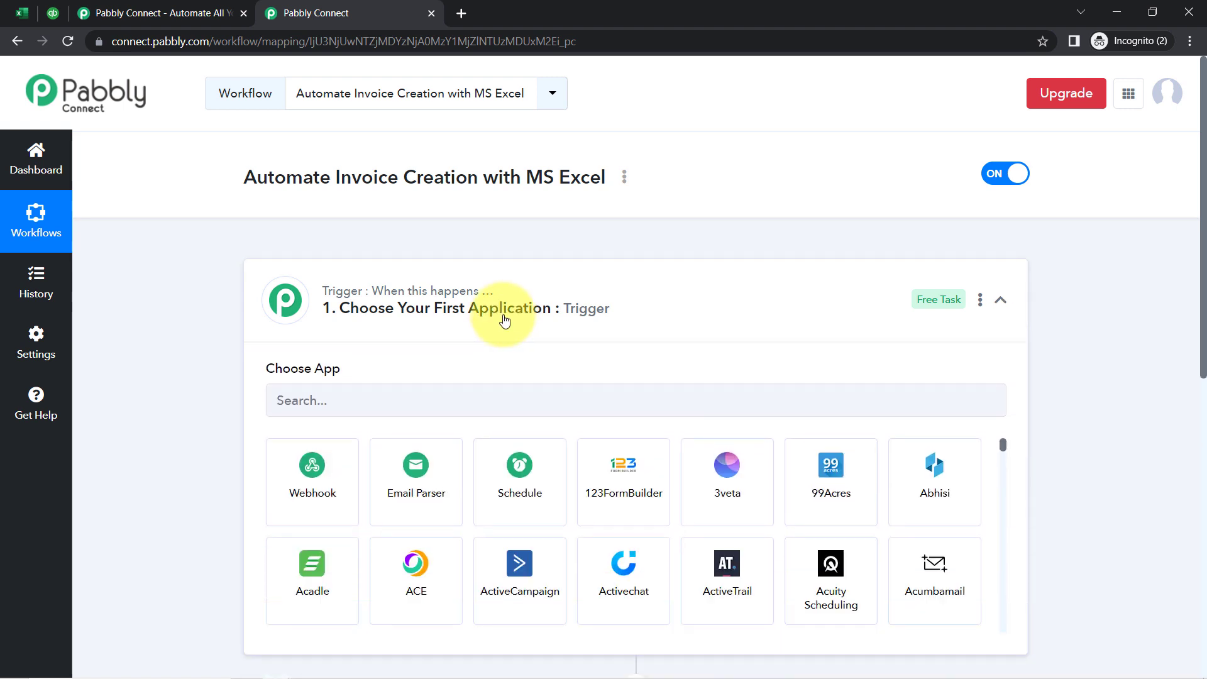
{"action": "left_click_drag", "start_coordinate": [269, 179], "coordinate": [574, 176]}
{"action": "left_click", "coordinate": [358, 415]}
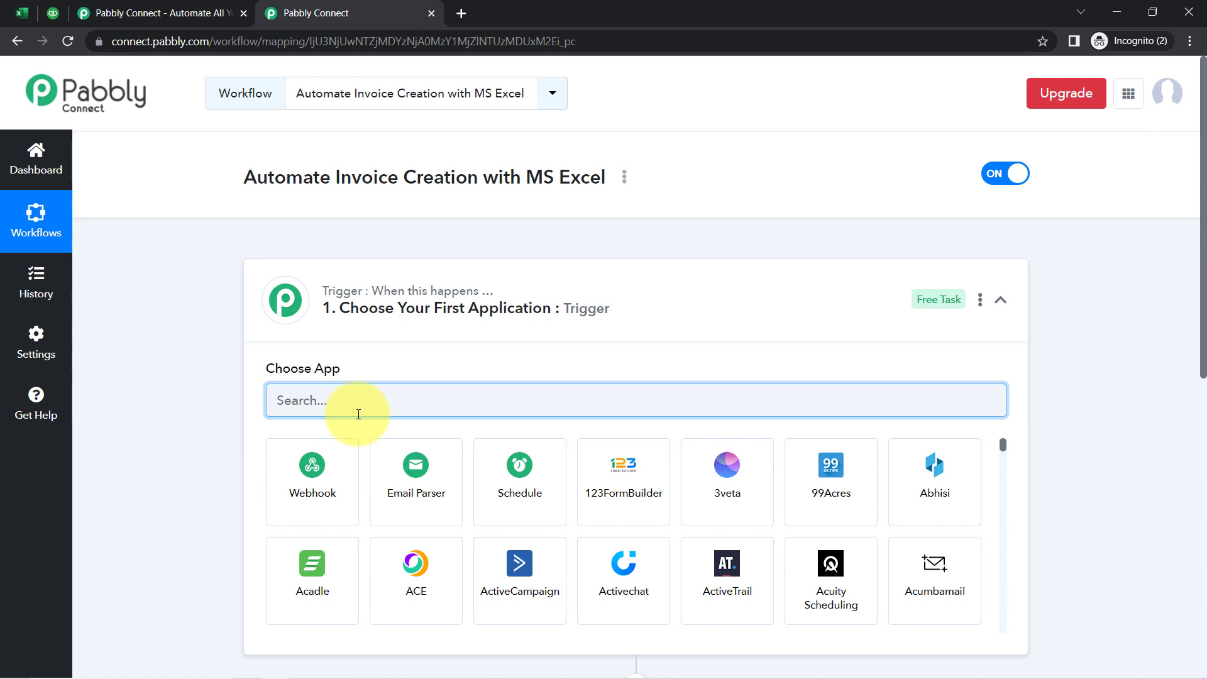
{"action": "type", "text": "excel"}
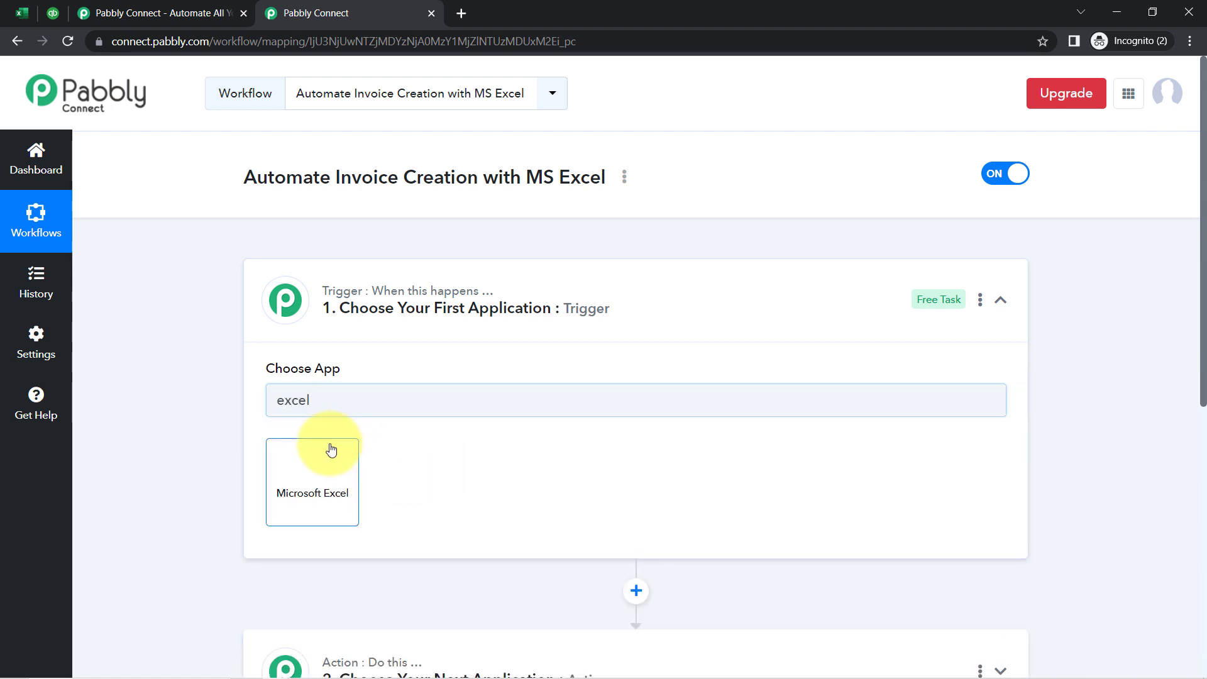
{"action": "left_click", "coordinate": [325, 451]}
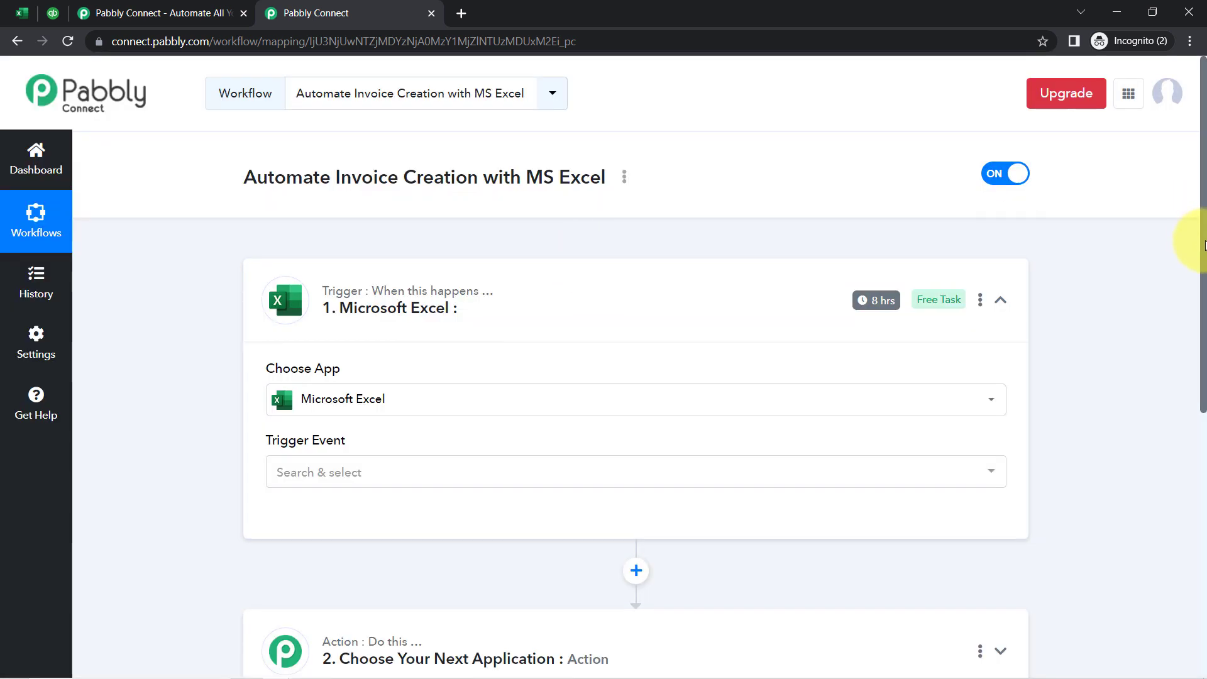
Search the action step's apps for "quick", choose Quickbooks Online as the action application, and collapse the step.
{"action": "scroll", "coordinate": [1197, 351], "scroll_direction": "down", "scroll_amount": 5}
{"action": "left_click", "coordinate": [478, 321]}
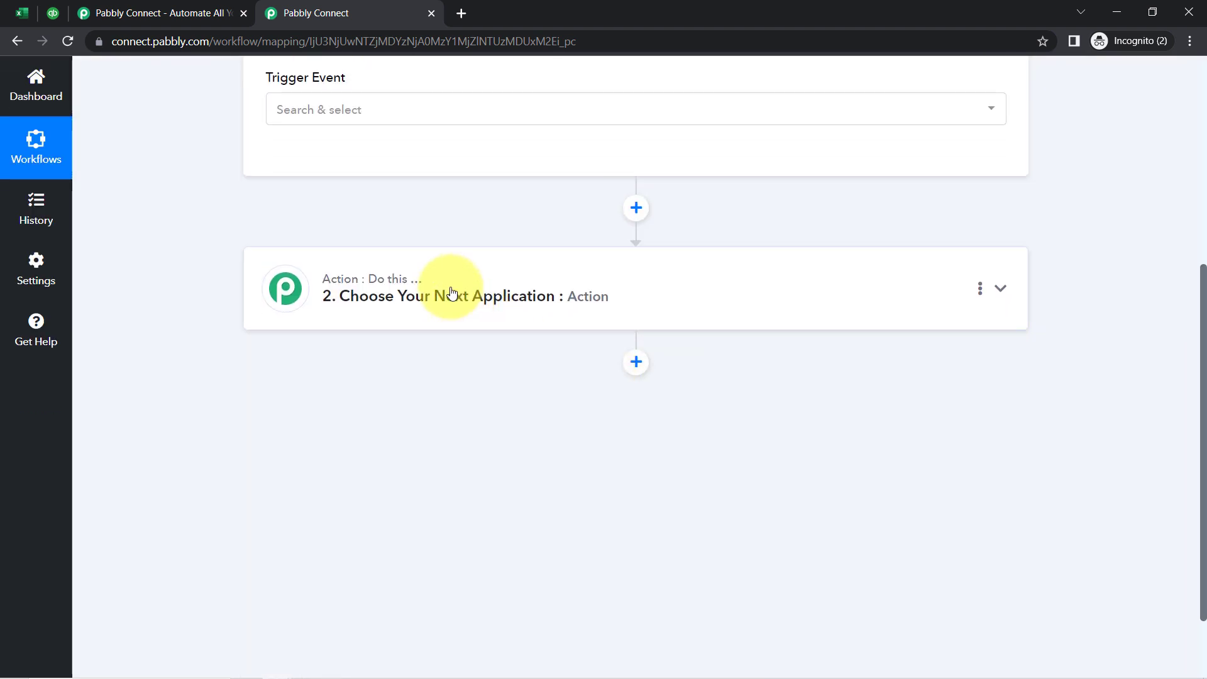
{"action": "left_click", "coordinate": [287, 400]}
{"action": "type", "text": "q"}
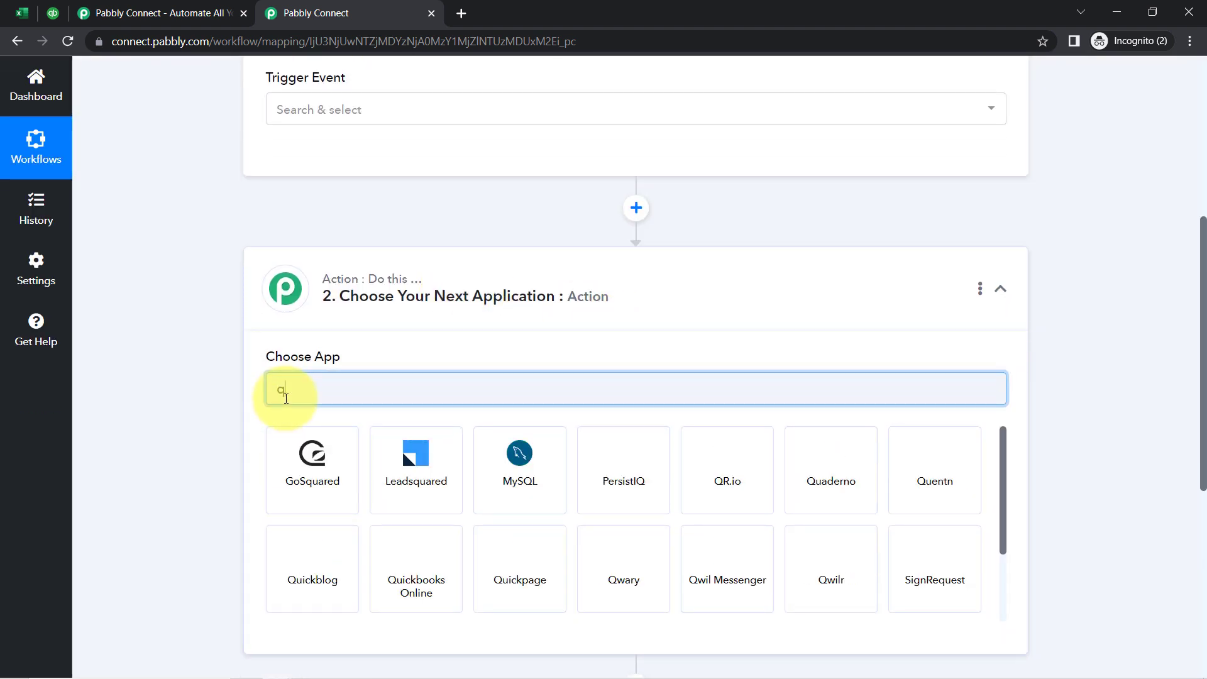
{"action": "type", "text": "uick"}
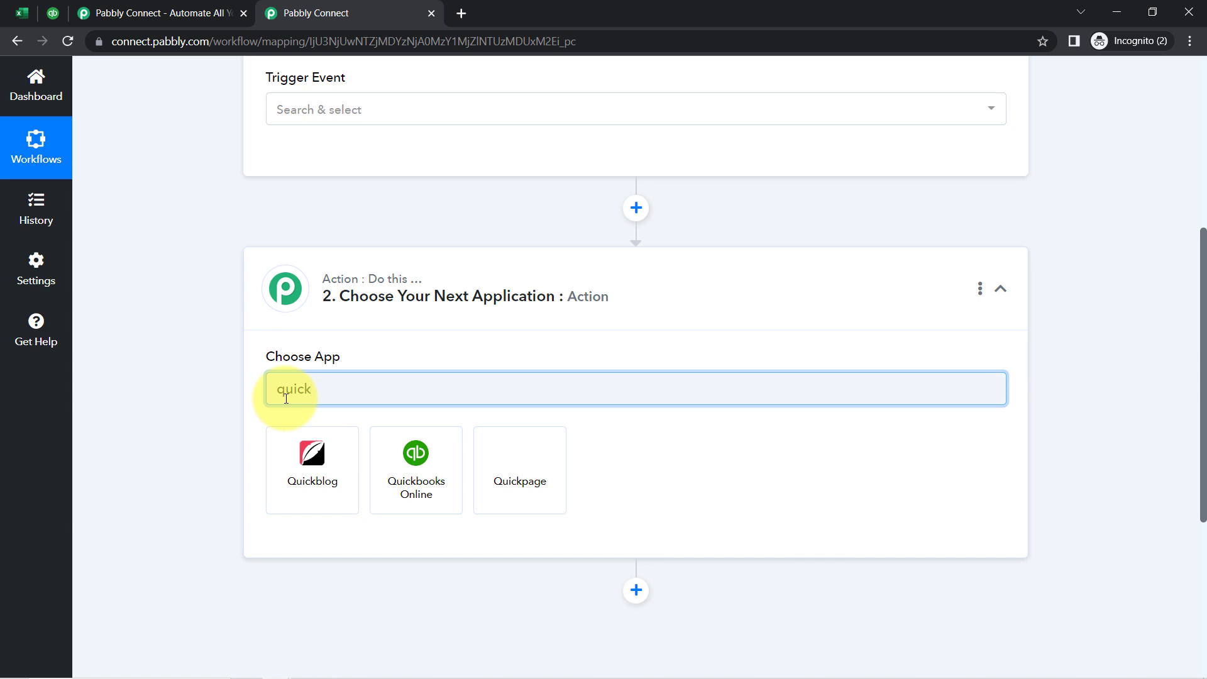
{"action": "left_click", "coordinate": [409, 449]}
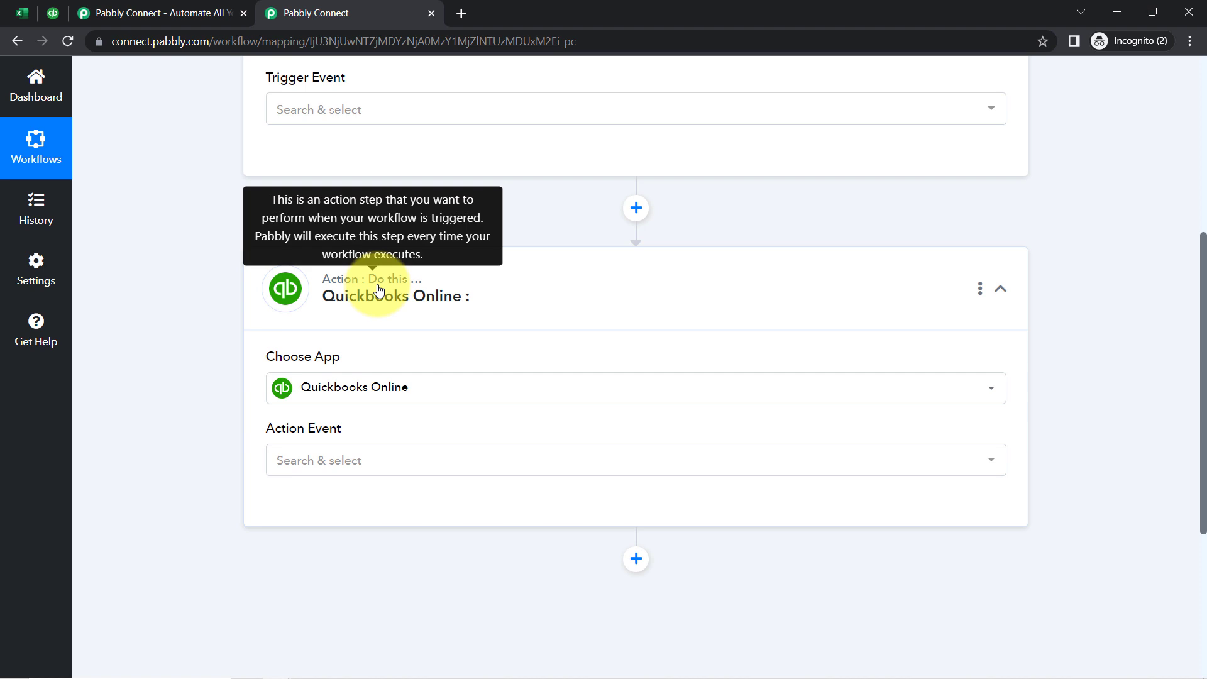
{"action": "left_click", "coordinate": [378, 290]}
Set the trigger event of the Microsoft Excel step to New Row in Worksheet.
{"action": "scroll", "coordinate": [358, 372], "scroll_direction": "up", "scroll_amount": 5}
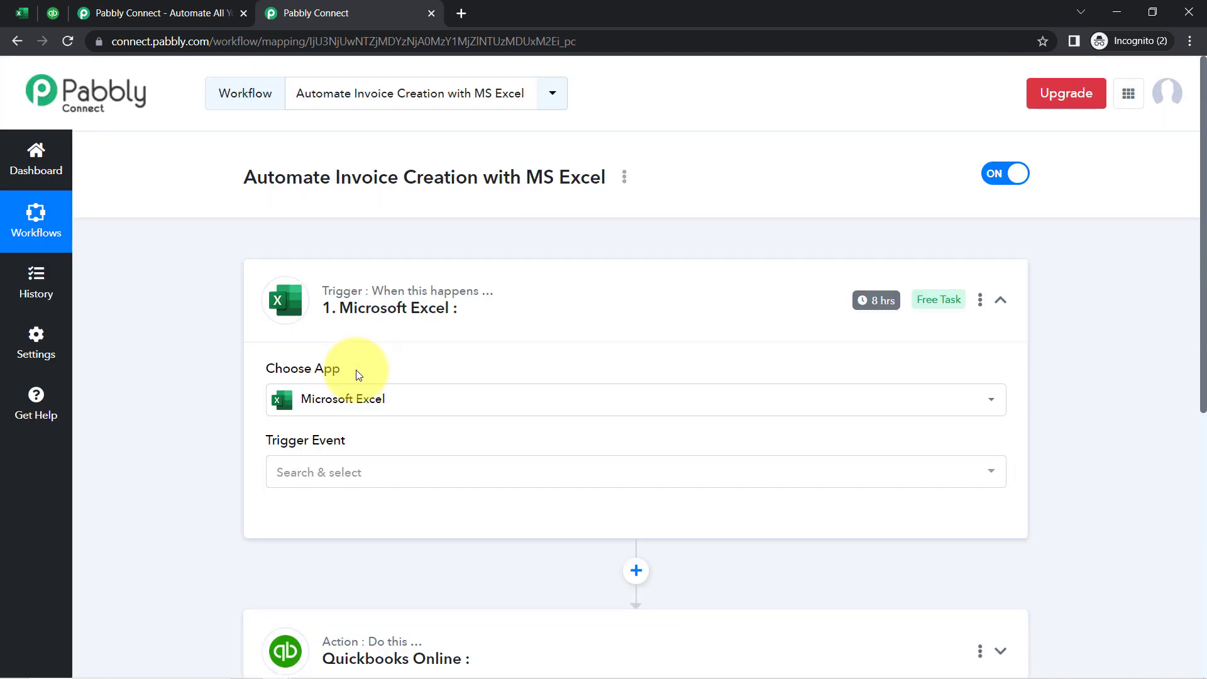
{"action": "left_click", "coordinate": [326, 296]}
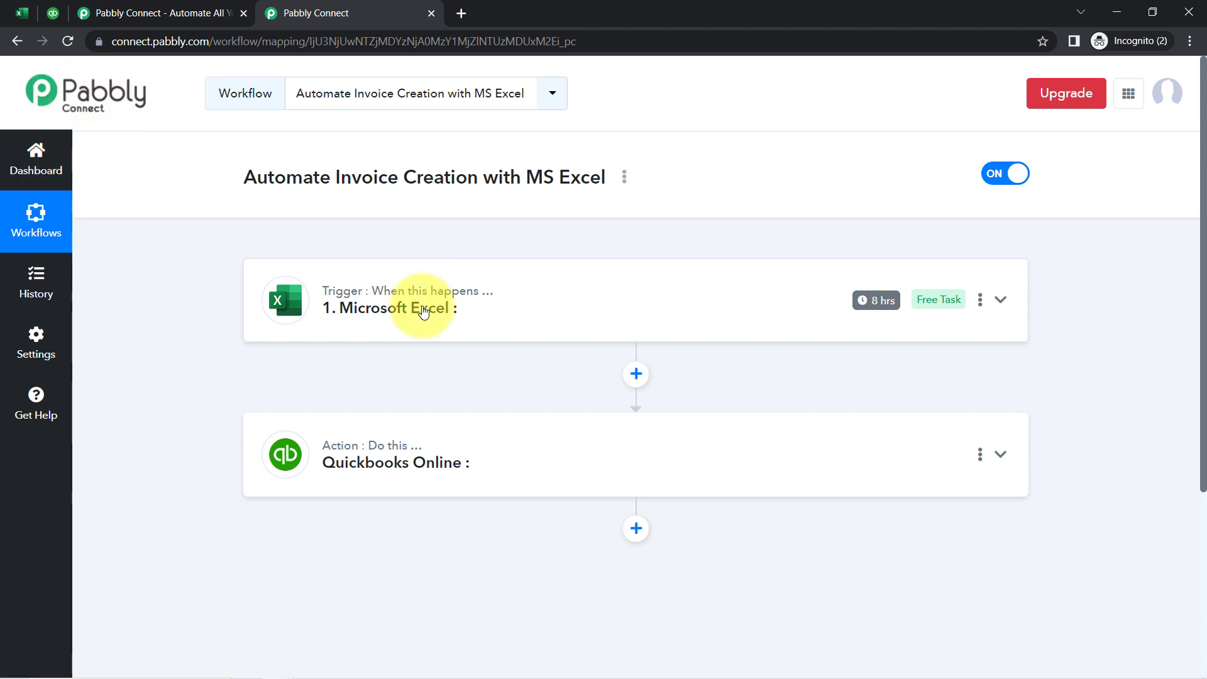
{"action": "left_click", "coordinate": [398, 307]}
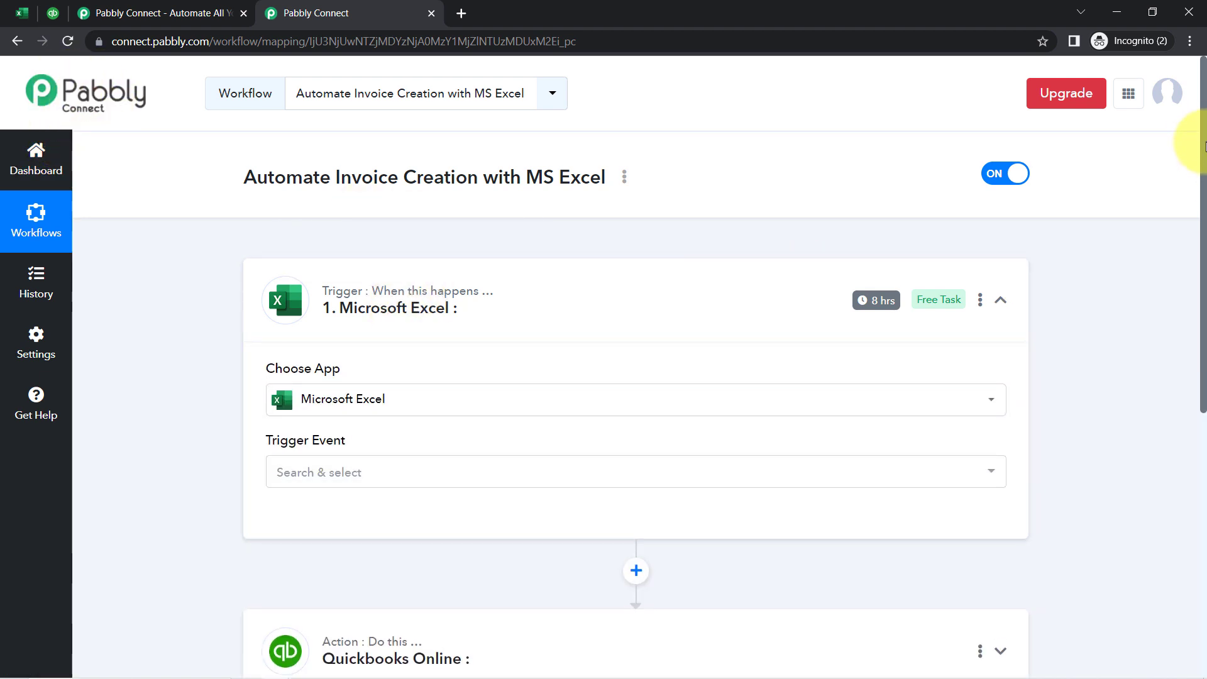
{"action": "left_click_drag", "start_coordinate": [1205, 147], "coordinate": [1187, 256]}
{"action": "left_click", "coordinate": [297, 284]}
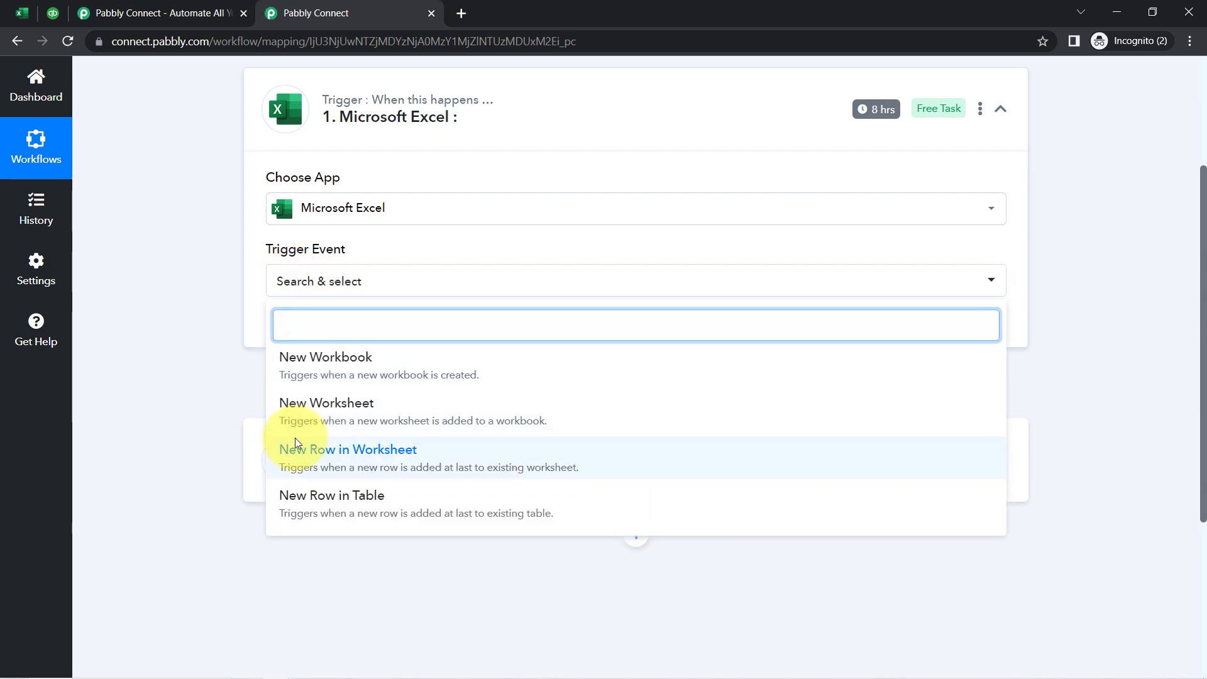
{"action": "left_click", "coordinate": [353, 463]}
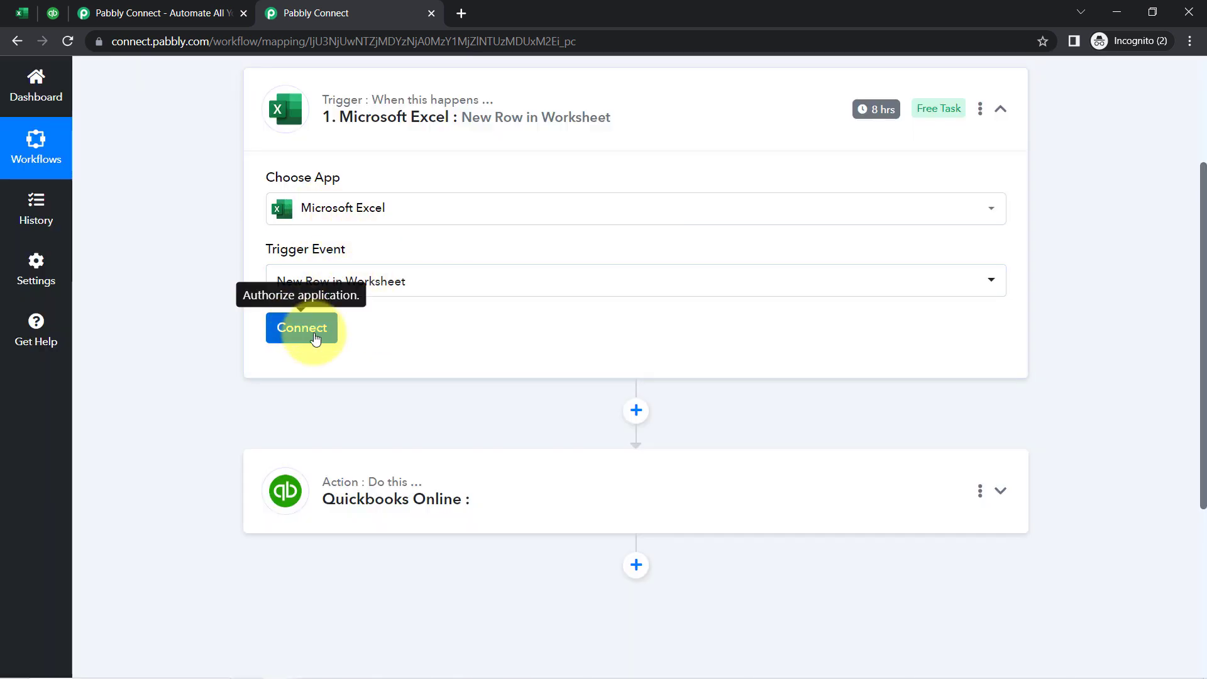
Add a new Microsoft Excel connection for the trigger and grant Pabbly Connect the requested access to the Microsoft account.
{"action": "left_click", "coordinate": [315, 338]}
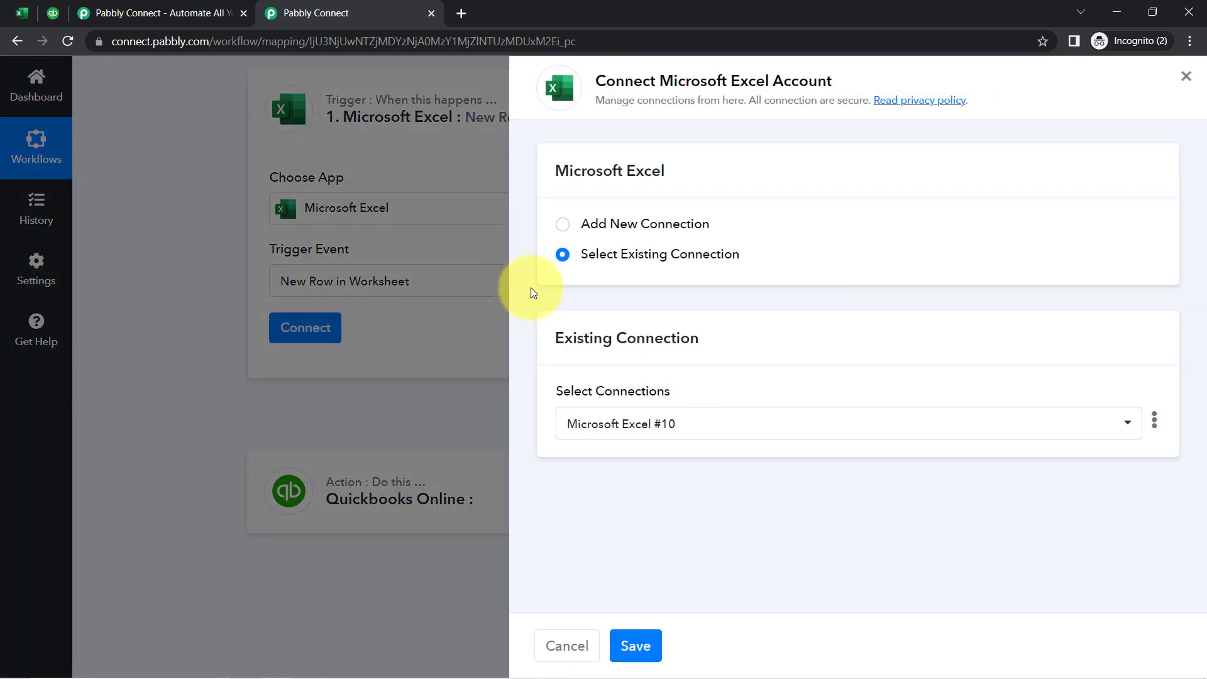
{"action": "left_click", "coordinate": [606, 227]}
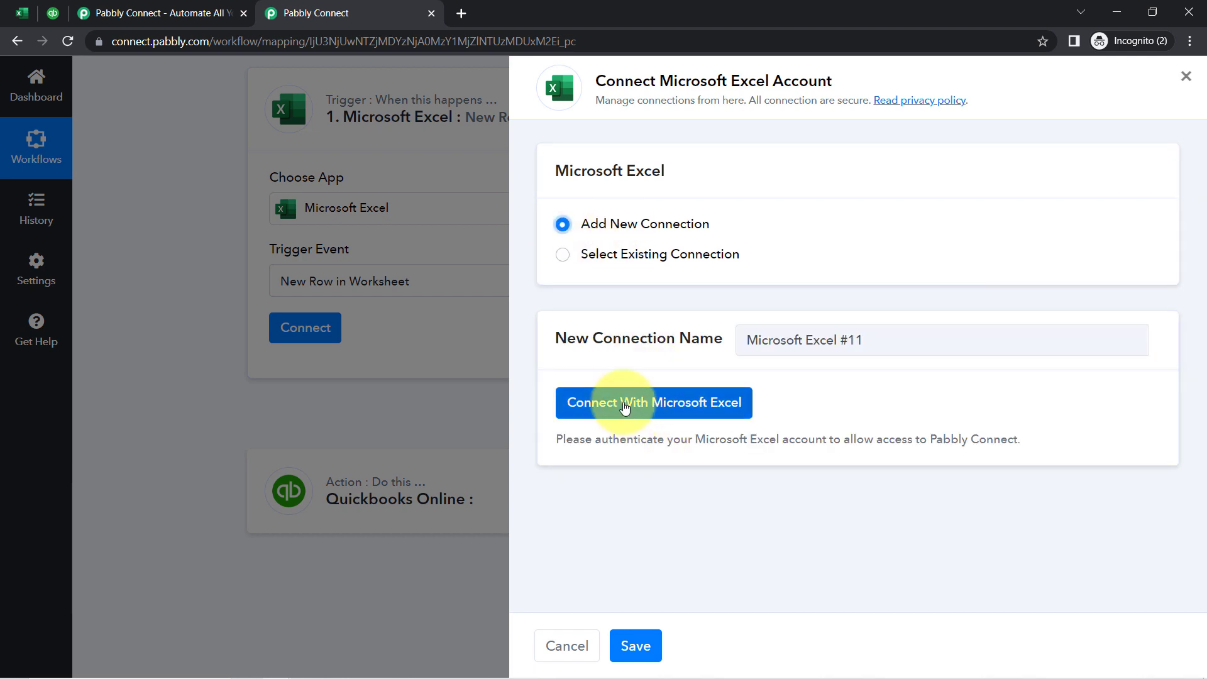
{"action": "left_click", "coordinate": [624, 407]}
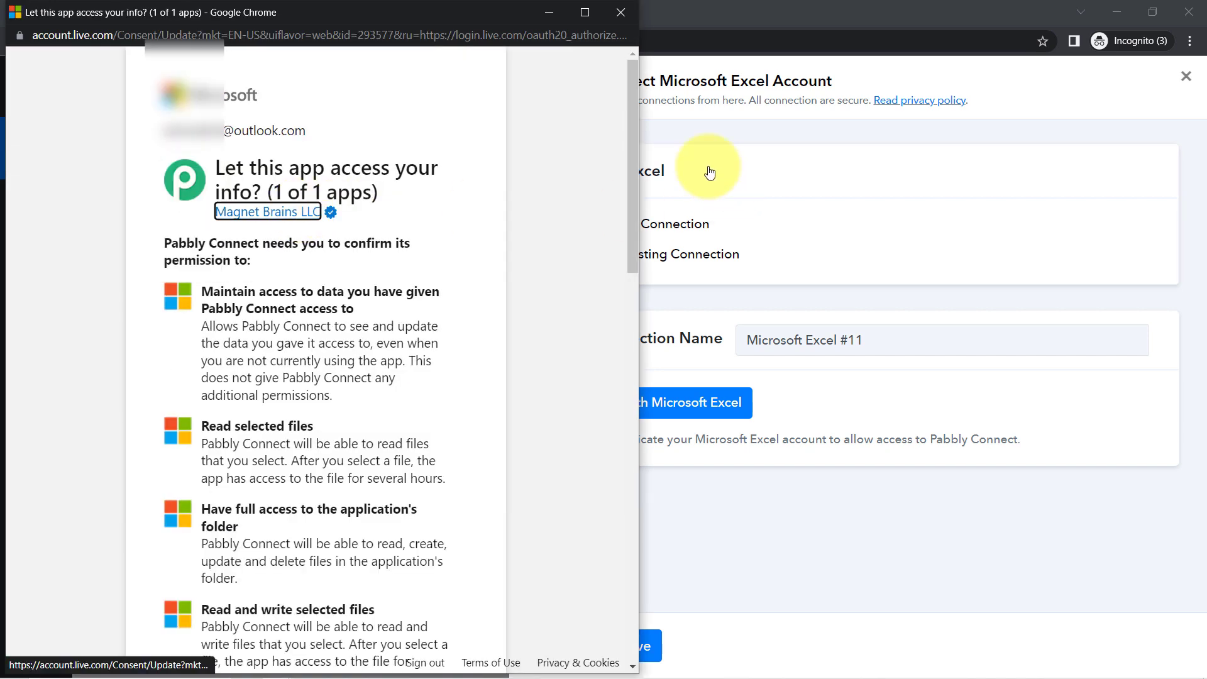
{"action": "left_click_drag", "start_coordinate": [631, 131], "coordinate": [631, 560]}
{"action": "left_click", "coordinate": [421, 605]}
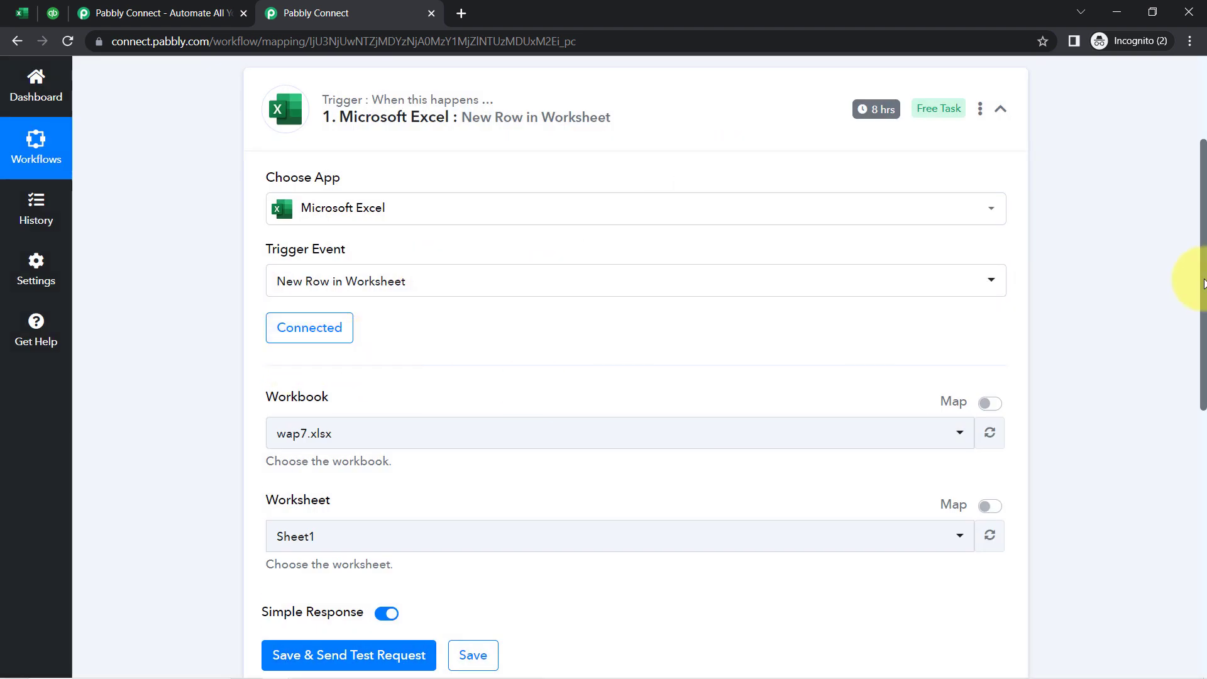
{"action": "left_click_drag", "start_coordinate": [1202, 289], "coordinate": [1201, 381]}
{"action": "left_click", "coordinate": [290, 236]}
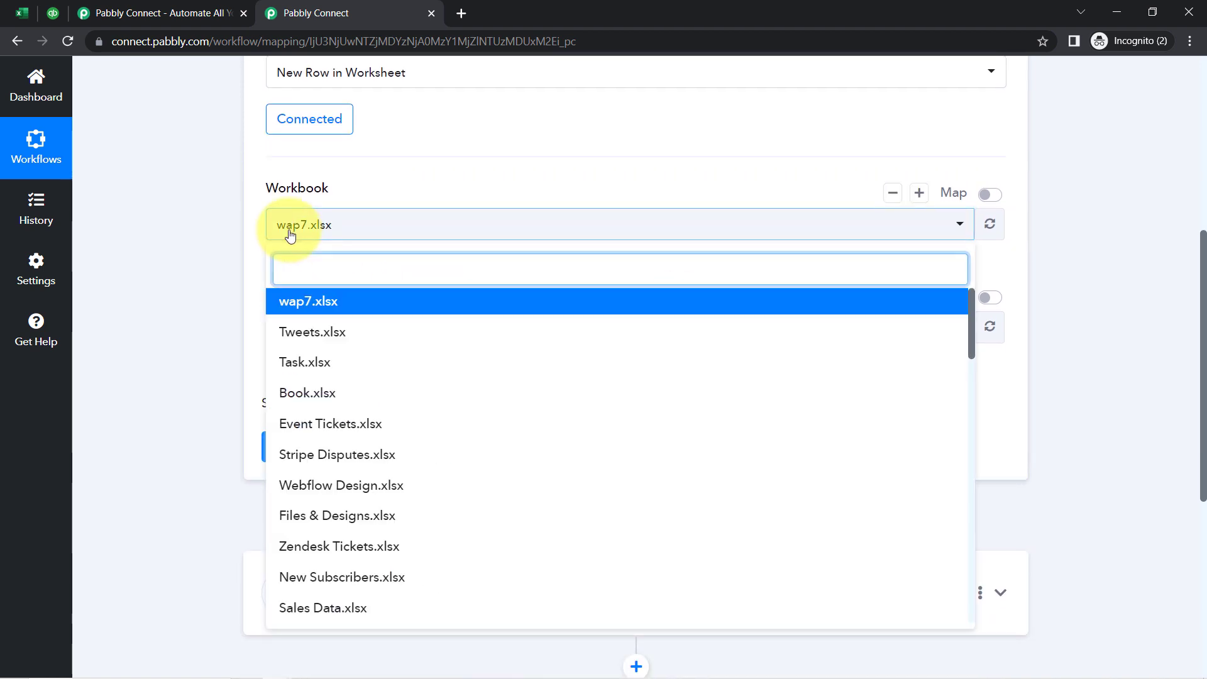
{"action": "left_click", "coordinate": [290, 236]}
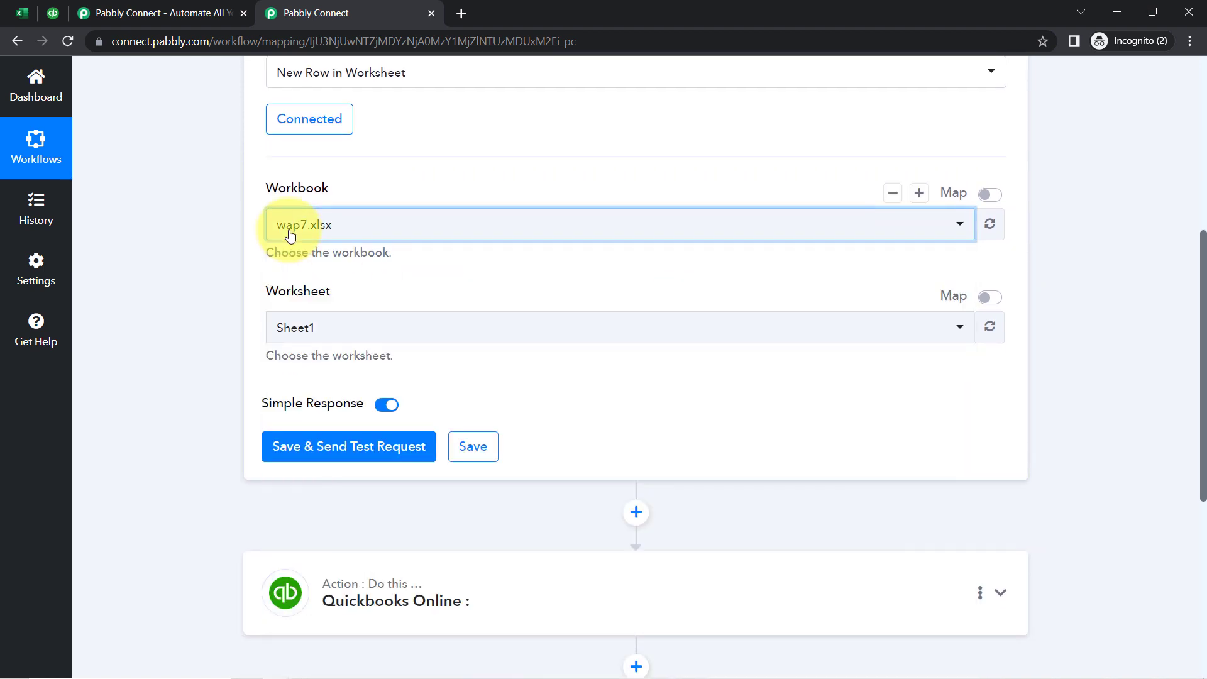
{"action": "left_click", "coordinate": [287, 332]}
{"action": "left_click", "coordinate": [286, 332]}
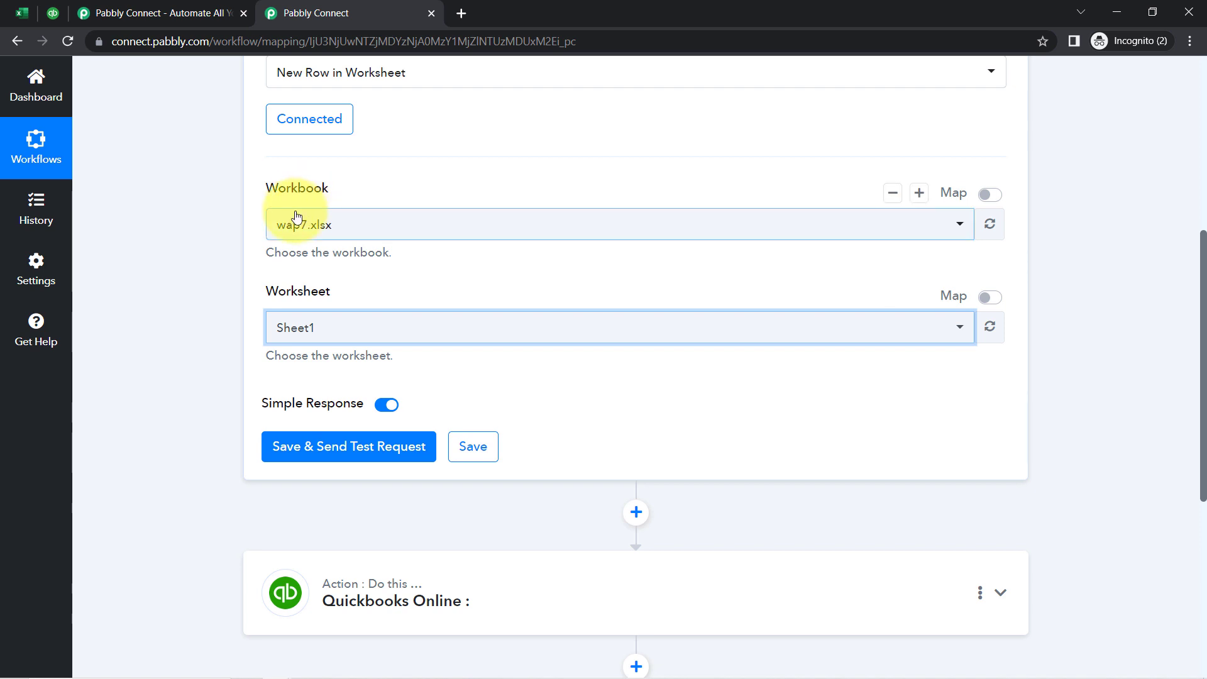
Set the trigger's workbook to All Invoices Data.xlsx and its worksheet to Sheet1, checking both names against the open Excel file.
{"action": "left_click", "coordinate": [19, 12]}
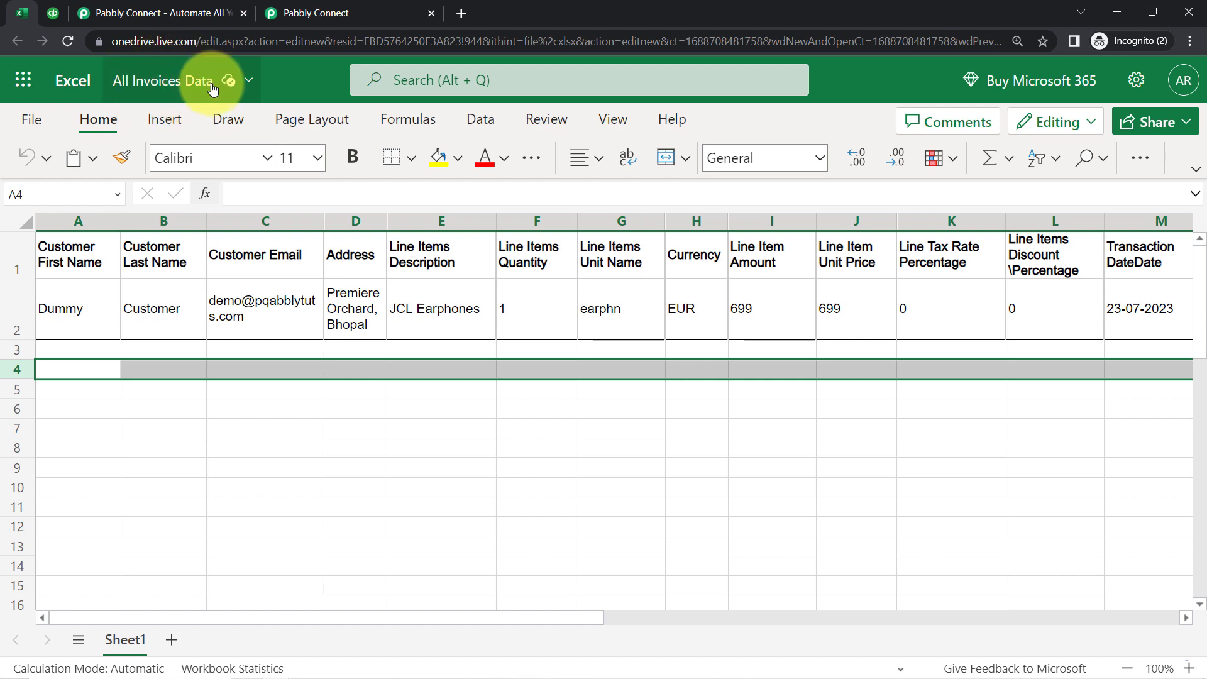
{"action": "left_click", "coordinate": [343, 13]}
{"action": "left_click", "coordinate": [312, 227]}
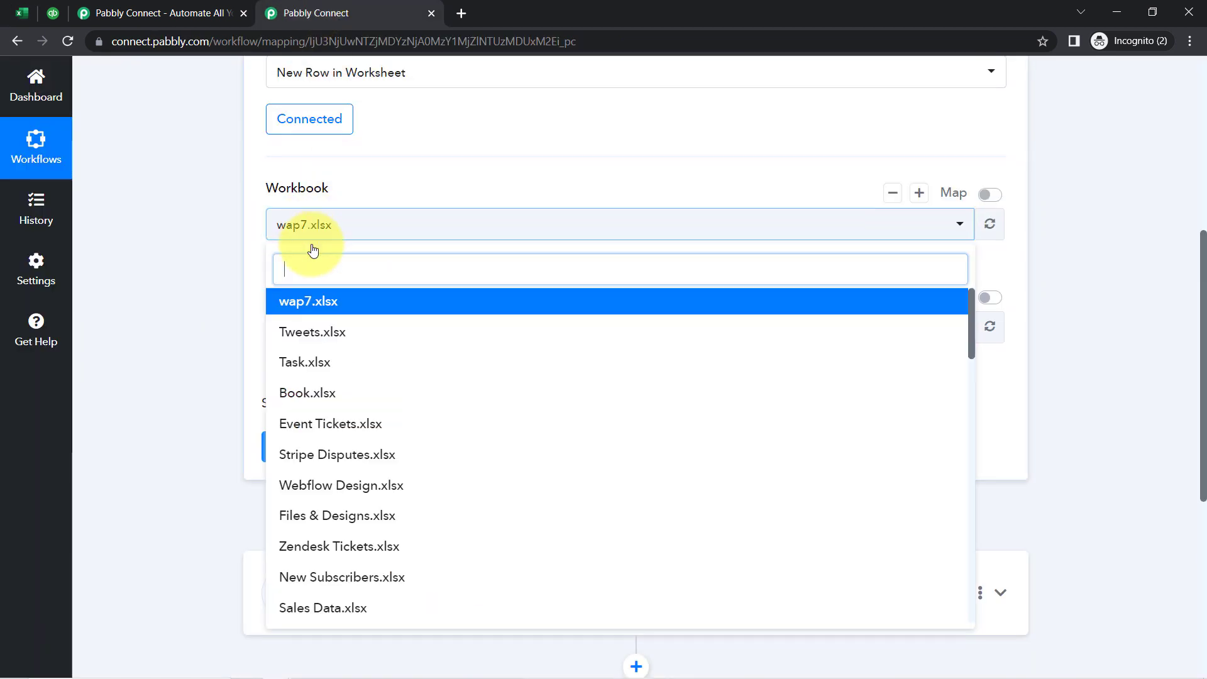
{"action": "type", "text": "all in"}
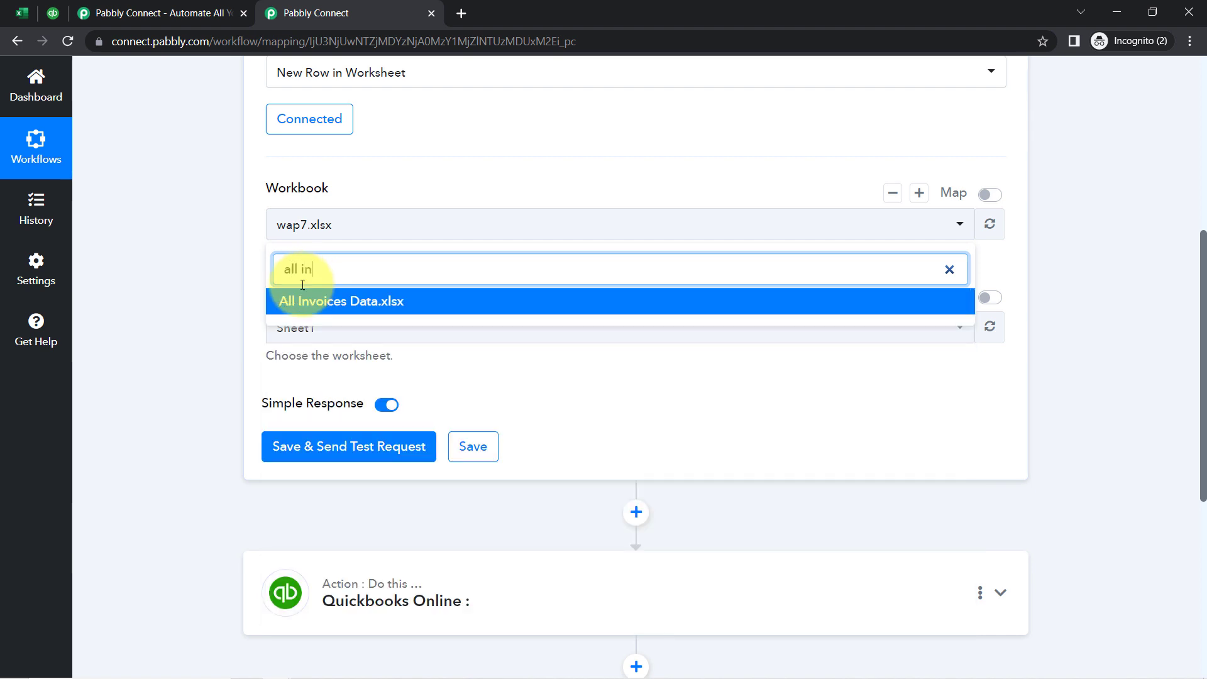
{"action": "left_click", "coordinate": [300, 305]}
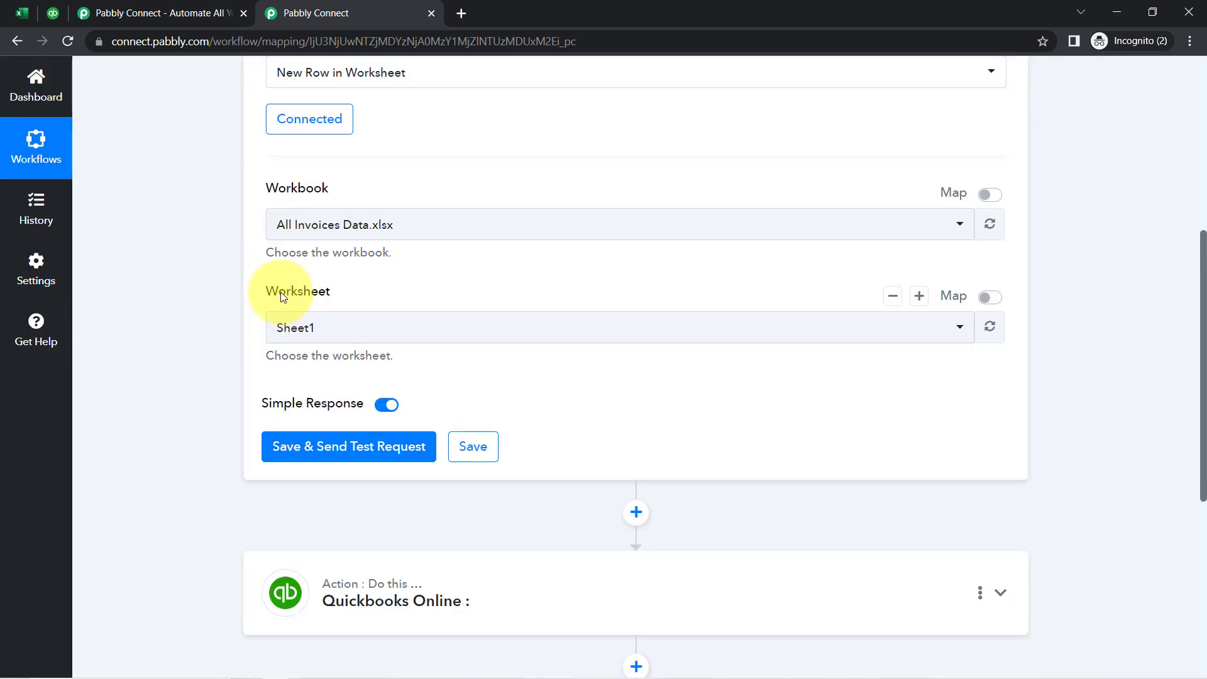
{"action": "left_click", "coordinate": [302, 327]}
{"action": "left_click", "coordinate": [302, 327]}
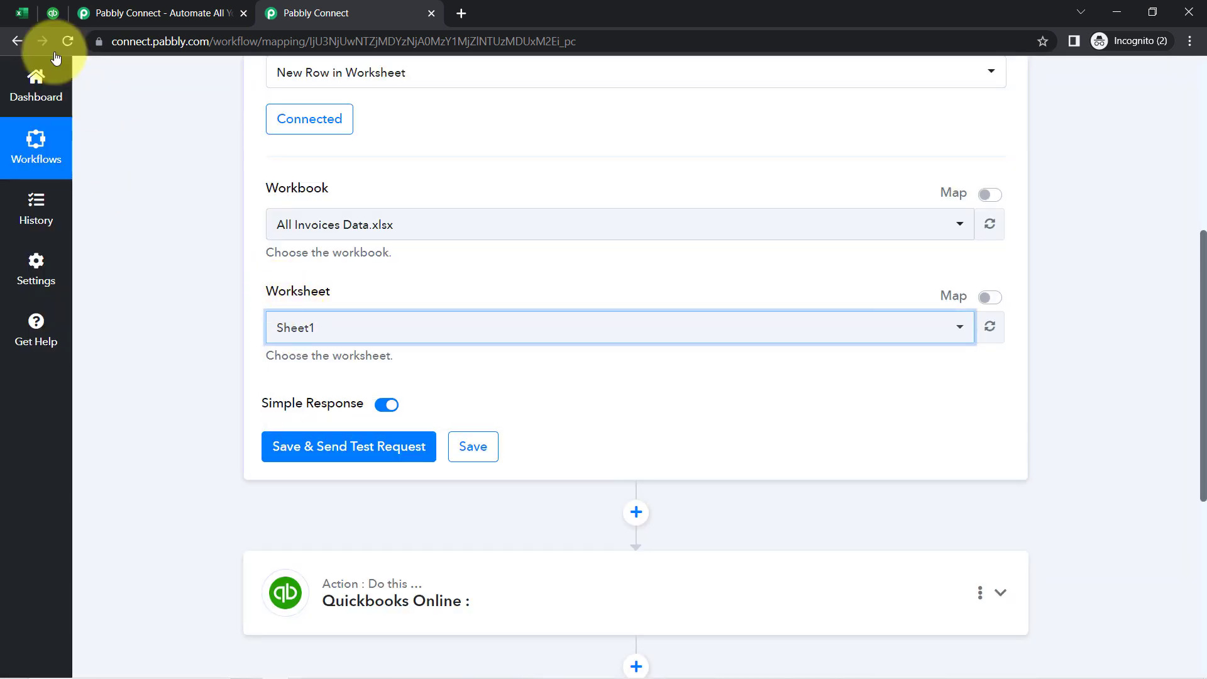
{"action": "left_click", "coordinate": [22, 13]}
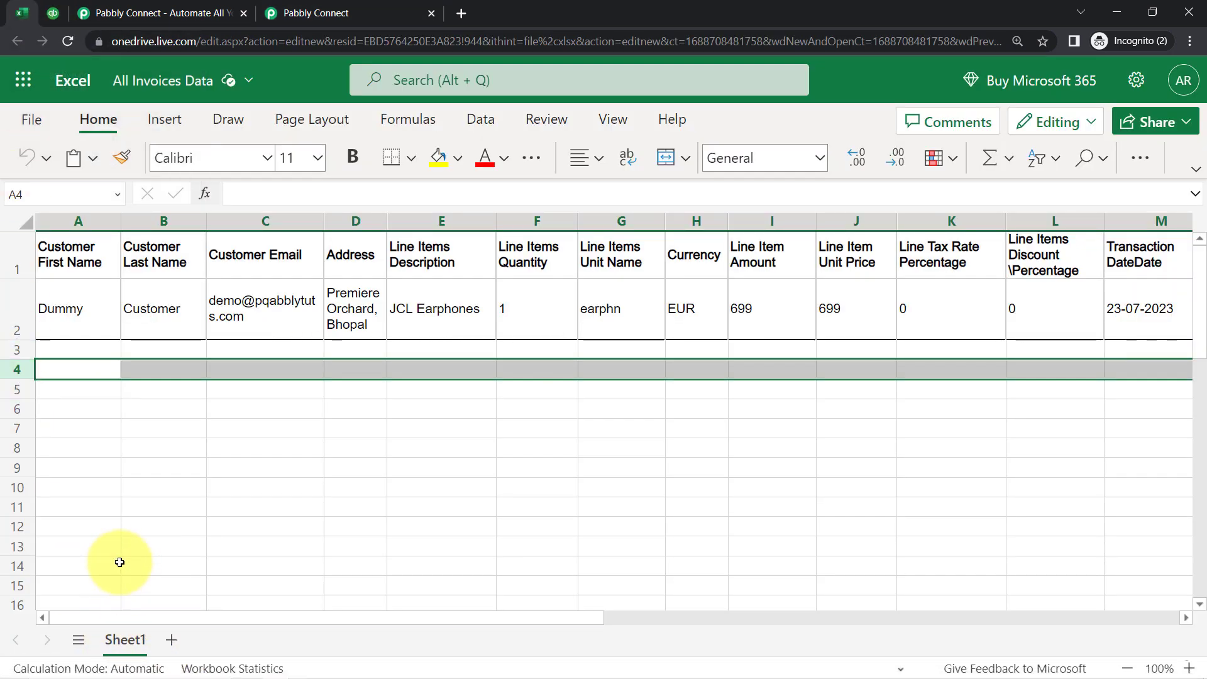
Close the Pabbly Connect website's home page, then save the Excel trigger settings and send a test request.
{"action": "left_click", "coordinate": [167, 14]}
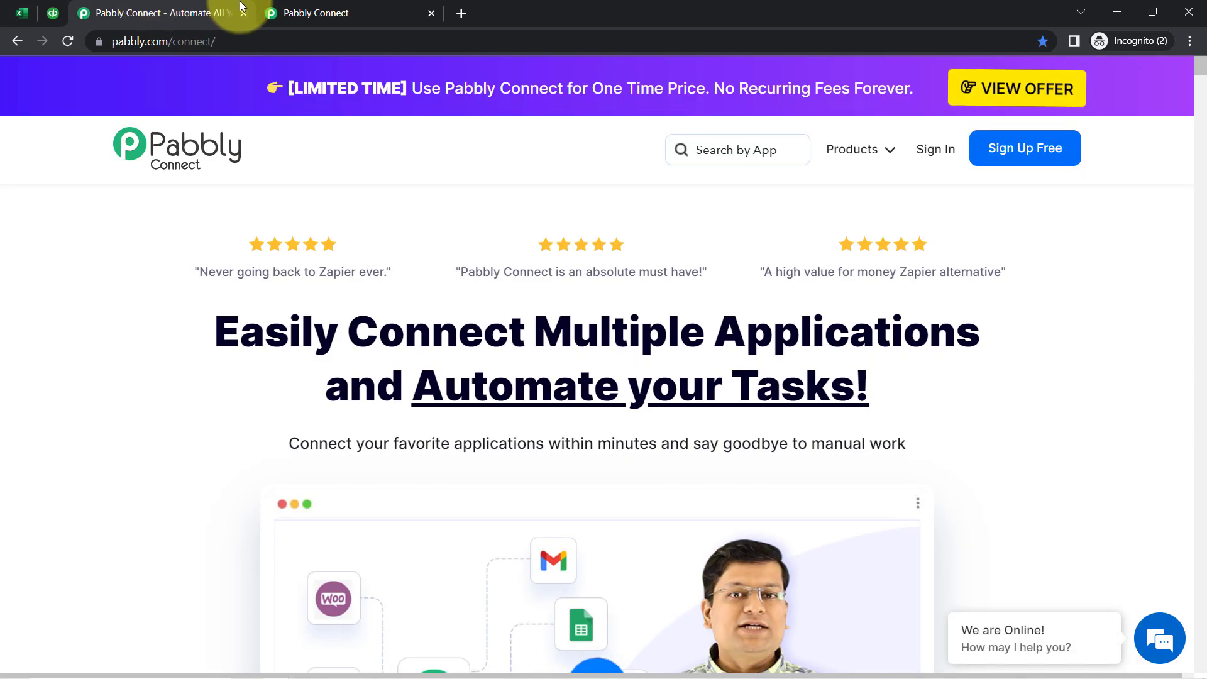
{"action": "left_click", "coordinate": [243, 13]}
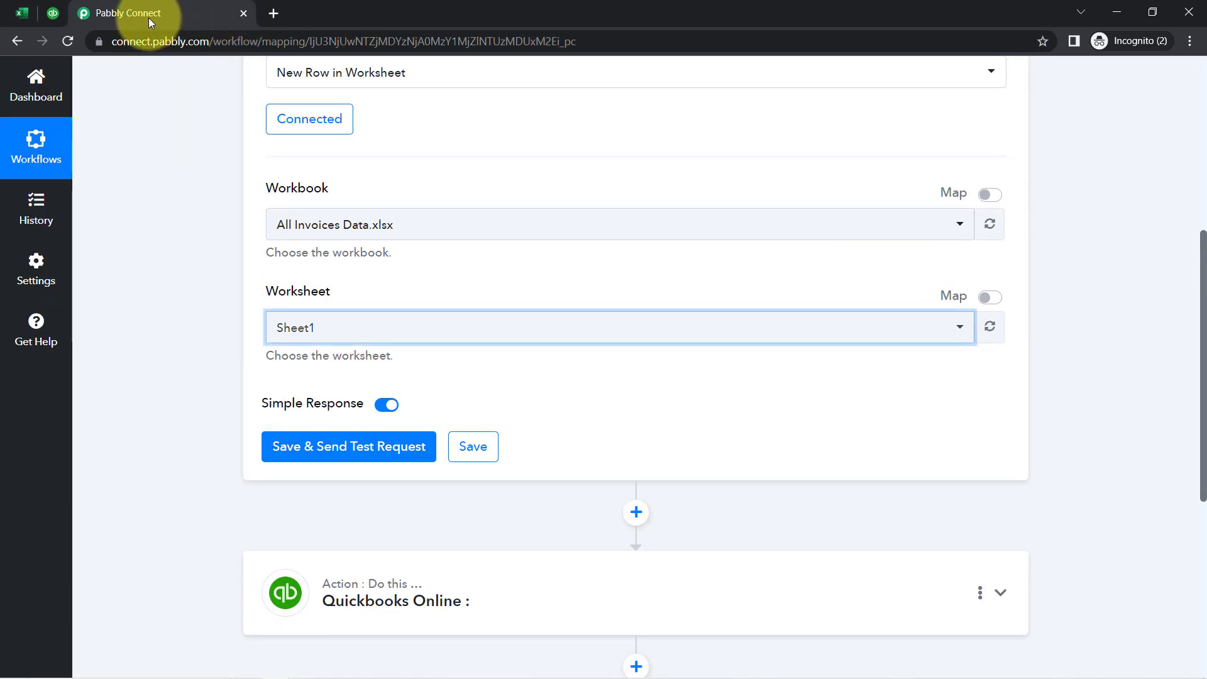
{"action": "left_click", "coordinate": [191, 293]}
{"action": "scroll", "coordinate": [190, 288], "scroll_direction": "down", "scroll_amount": 2}
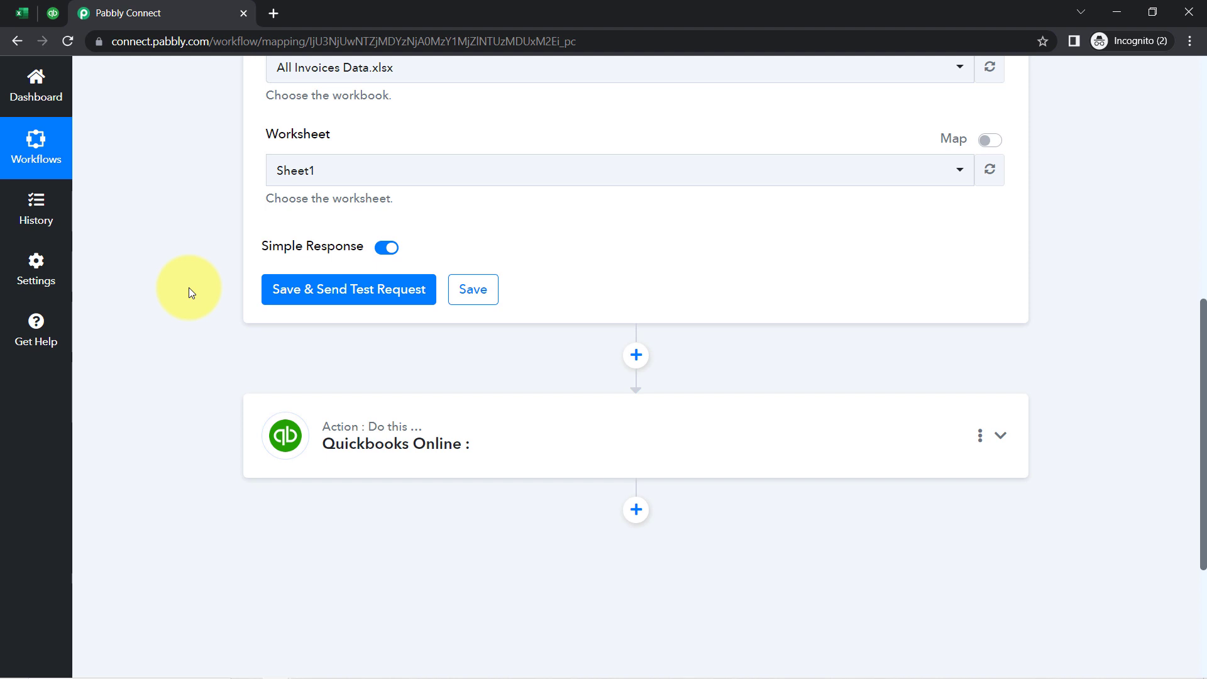
{"action": "left_click", "coordinate": [327, 291]}
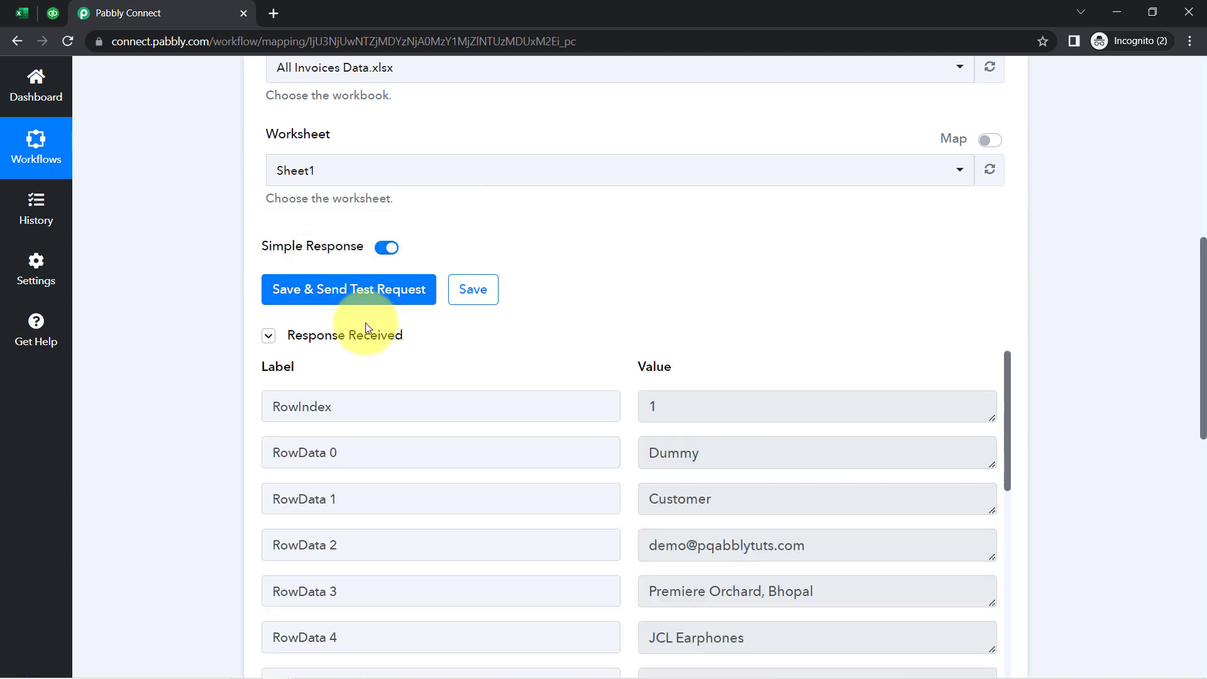
Compare row 2 of the invoice worksheet with the response received by the trigger.
{"action": "left_click", "coordinate": [35, 9]}
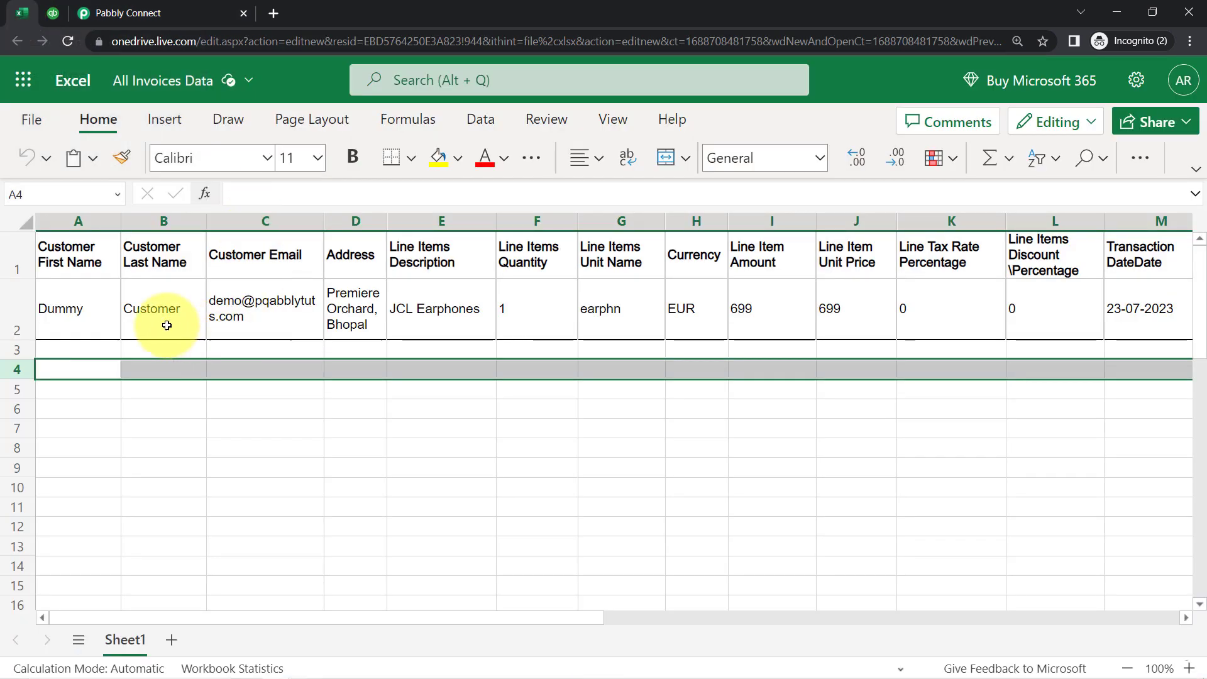
{"action": "left_click", "coordinate": [17, 308]}
{"action": "left_click", "coordinate": [126, 13]}
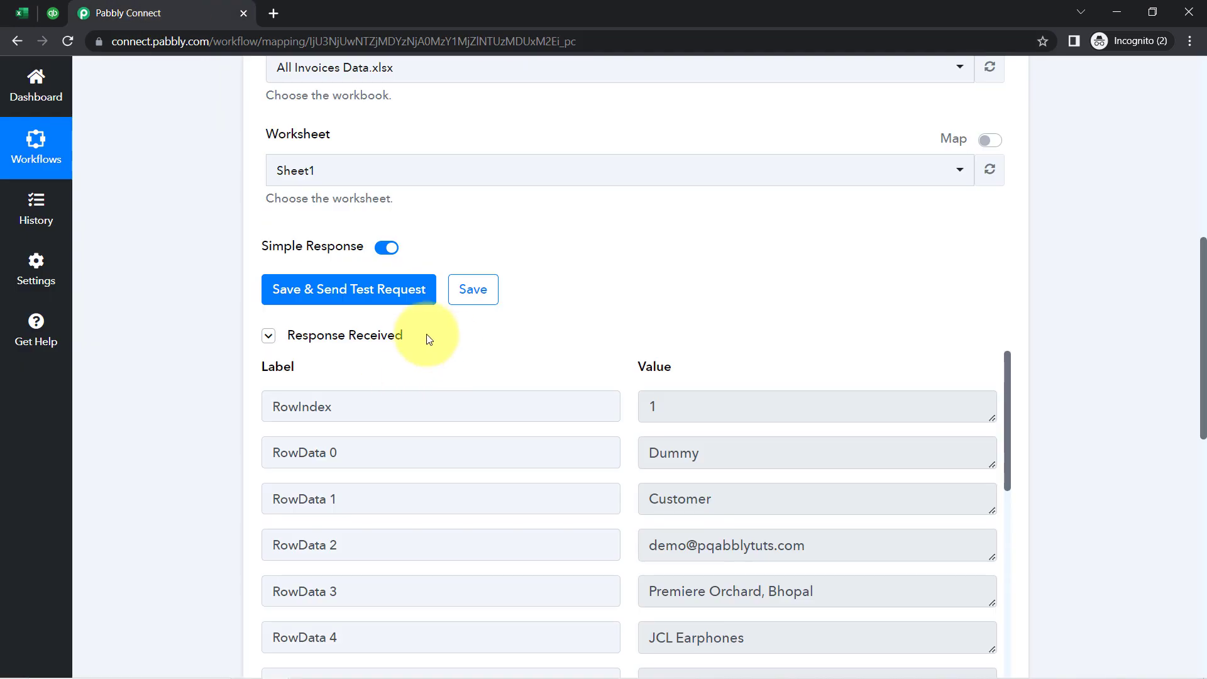
{"action": "left_click", "coordinate": [318, 340]}
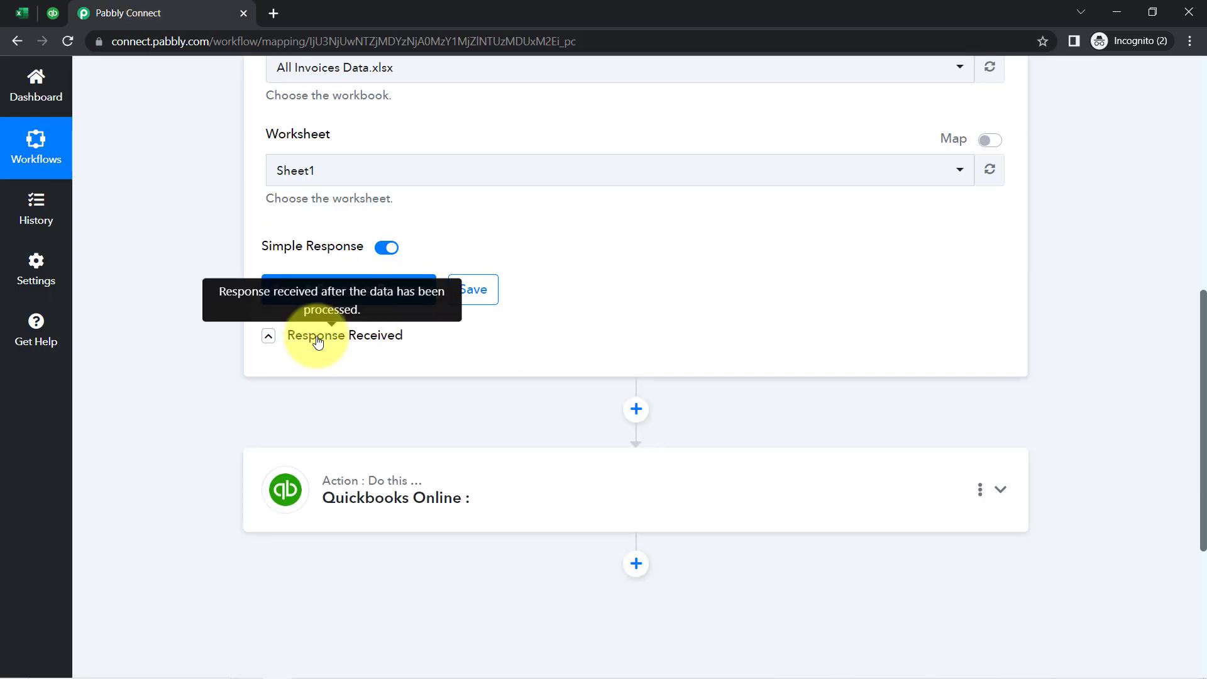
{"action": "left_click", "coordinate": [317, 340]}
{"action": "left_click", "coordinate": [318, 339]}
{"action": "left_click", "coordinate": [317, 339]}
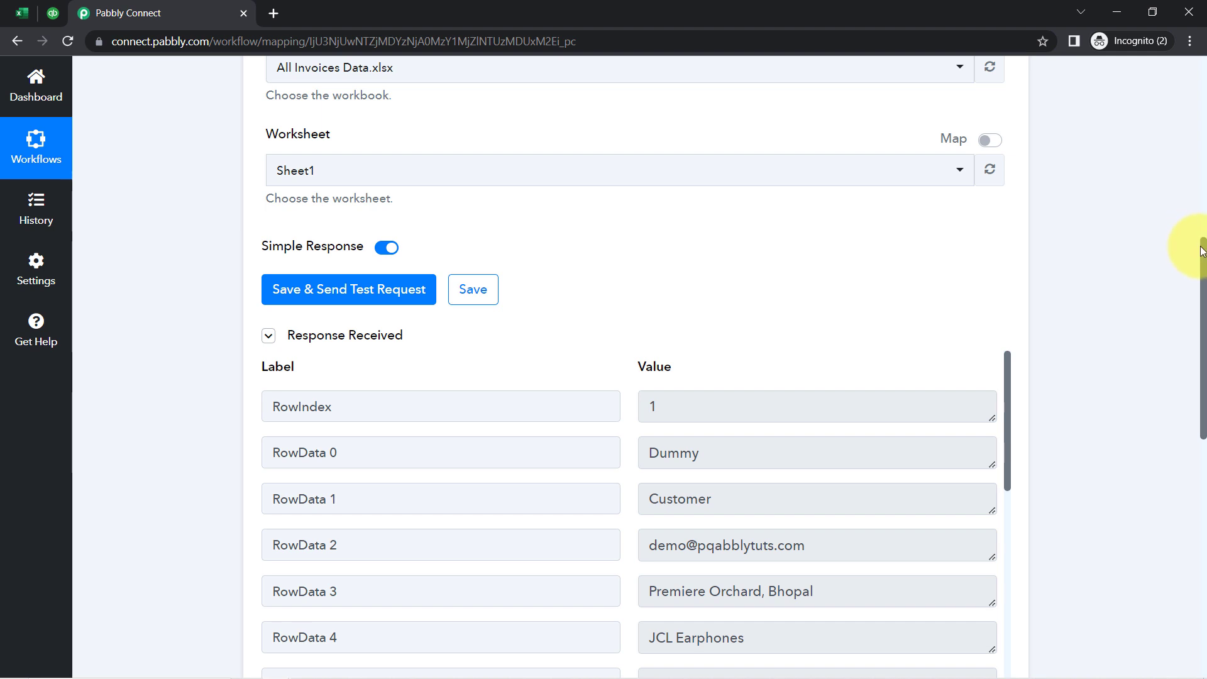
Examine the received values from RowData 0 to RowData 4, paying attention to the spelling of the customer's email.
{"action": "left_click_drag", "start_coordinate": [1204, 254], "coordinate": [1204, 276]}
{"action": "left_click_drag", "start_coordinate": [1204, 296], "coordinate": [1203, 352]}
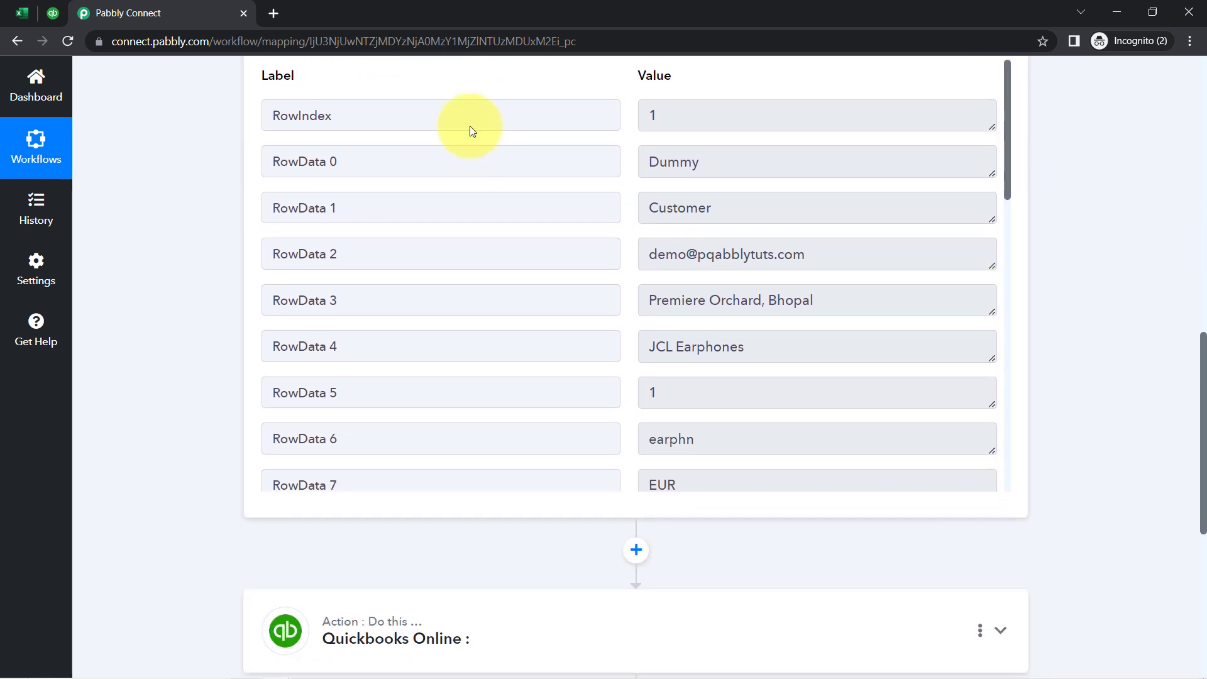
{"action": "left_click_drag", "start_coordinate": [711, 172], "coordinate": [646, 168]}
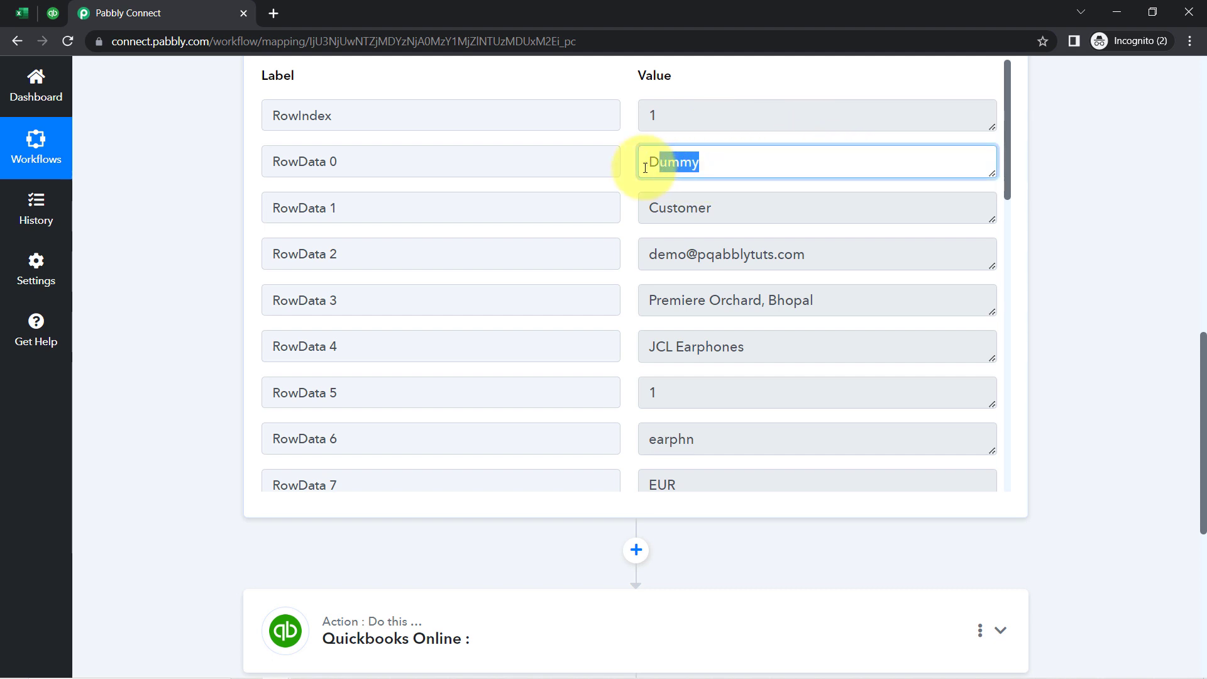
{"action": "left_click_drag", "start_coordinate": [707, 213], "coordinate": [634, 213]}
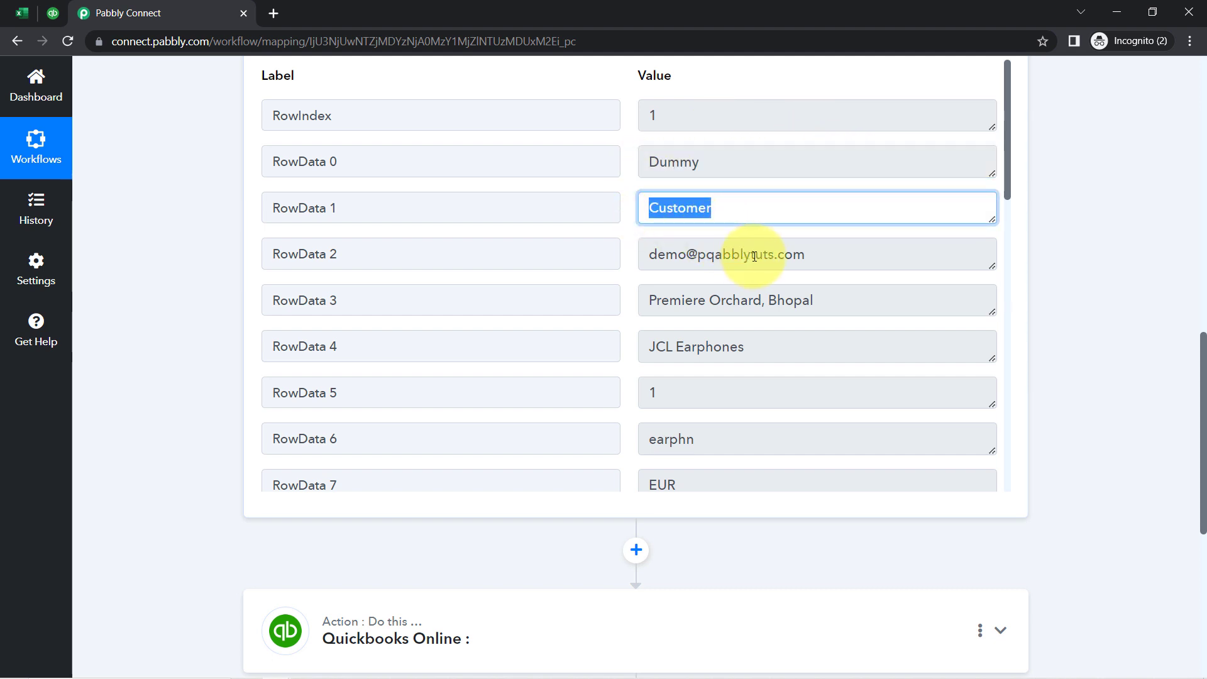
{"action": "left_click_drag", "start_coordinate": [763, 254], "coordinate": [702, 253]}
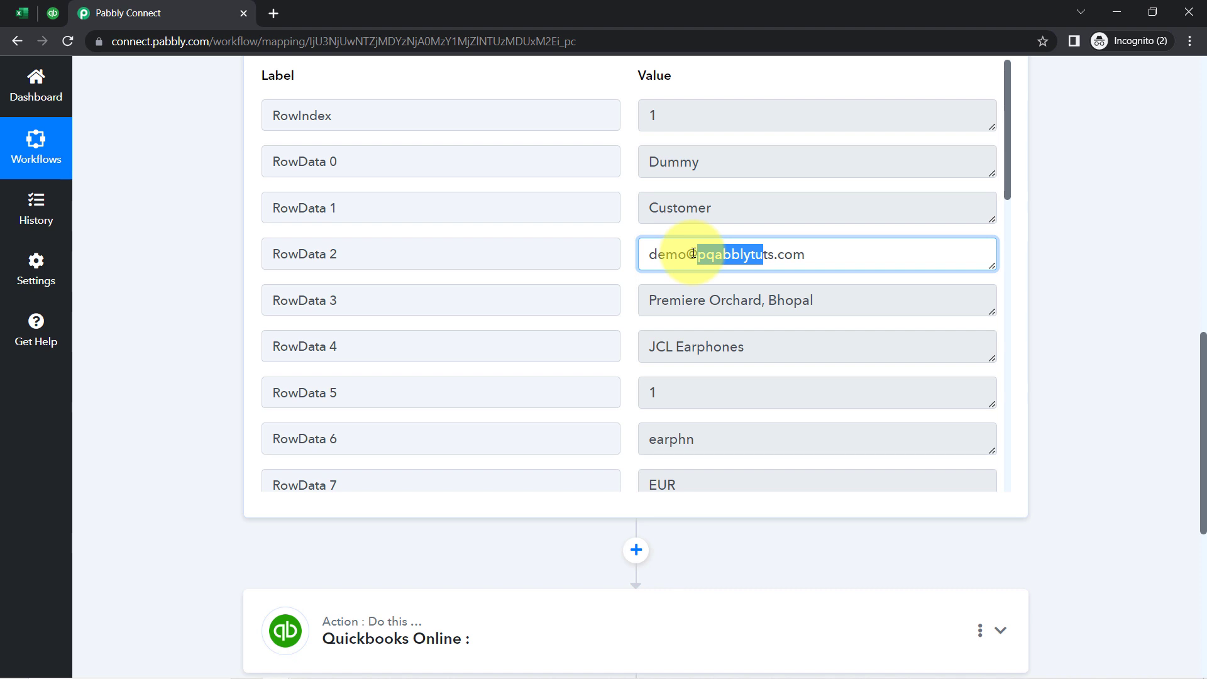
{"action": "left_click_drag", "start_coordinate": [732, 301], "coordinate": [638, 322]}
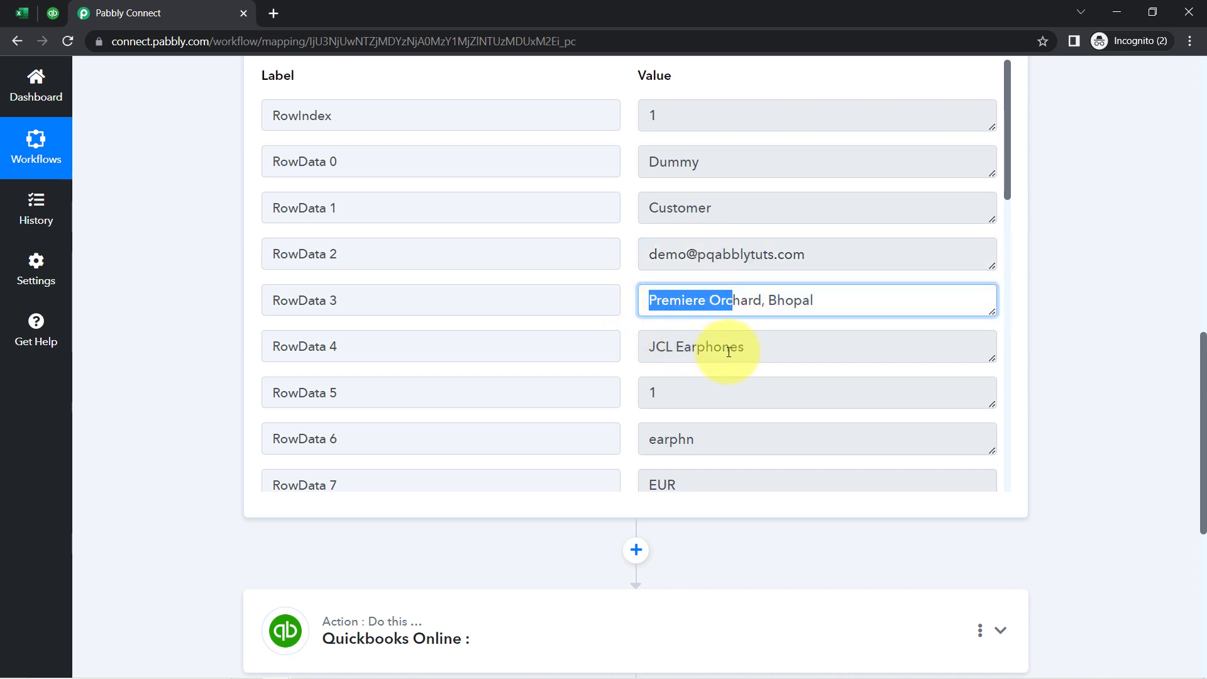
{"action": "left_click_drag", "start_coordinate": [745, 350], "coordinate": [534, 351]}
{"action": "left_click", "coordinate": [695, 250]}
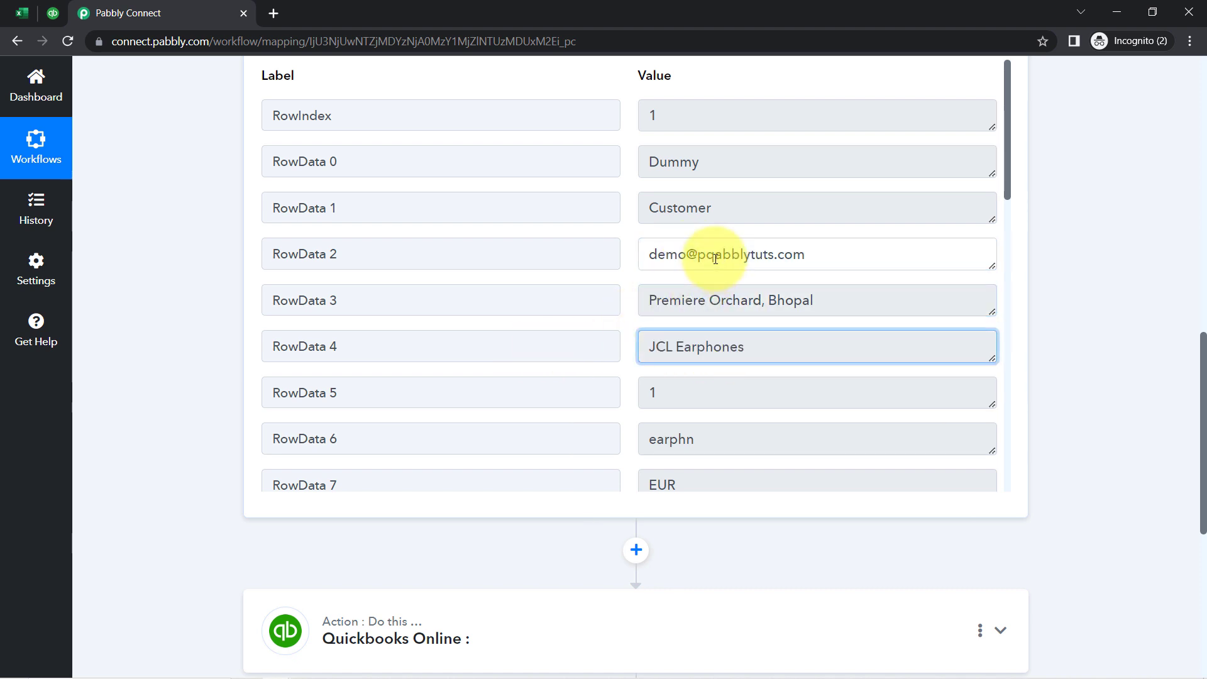
{"action": "left_click_drag", "start_coordinate": [706, 254], "coordinate": [698, 254]}
Correct the customer's email in cell C2 of the Excel worksheet by removing the stray "q" from its domain.
{"action": "left_click", "coordinate": [18, 11]}
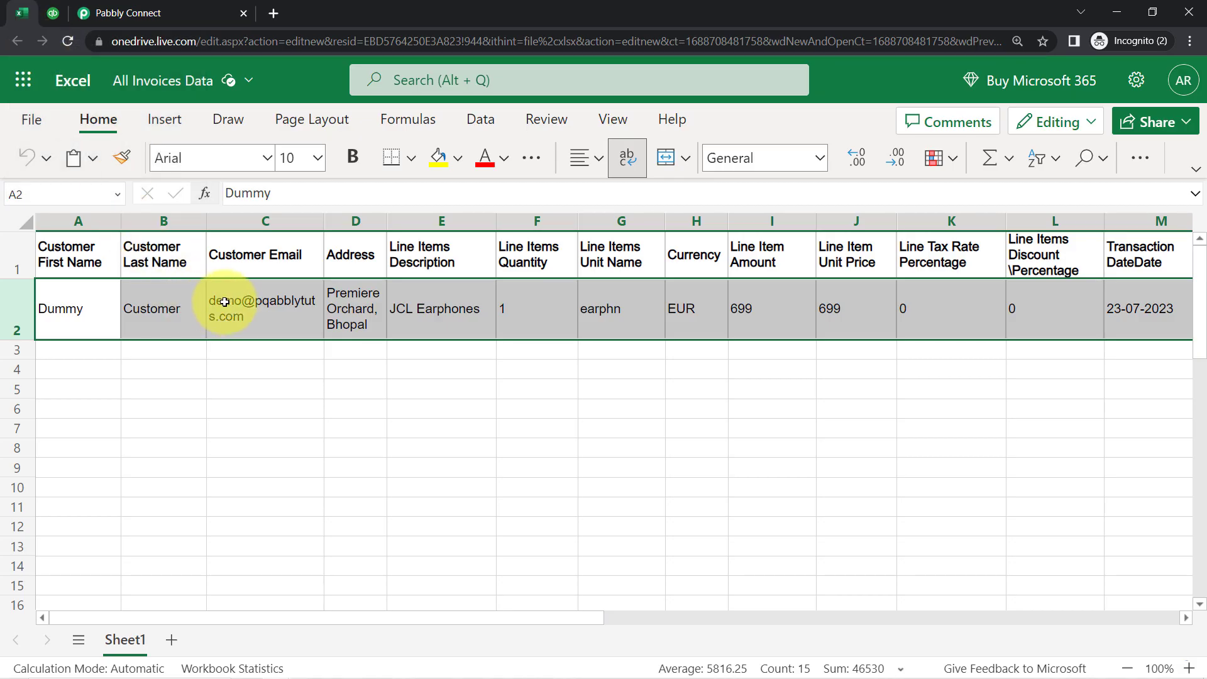
{"action": "double_click", "coordinate": [265, 304]}
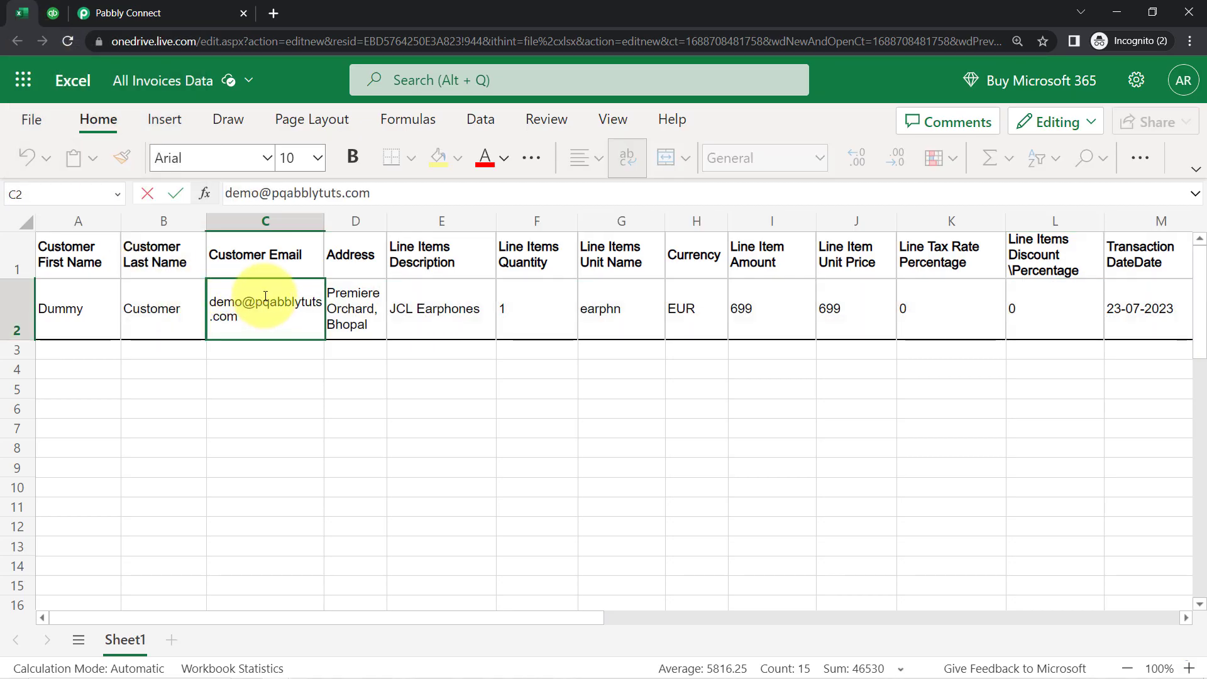
{"action": "left_click", "coordinate": [265, 296]}
{"action": "key", "text": "BackSpace"}
{"action": "left_click", "coordinate": [246, 448]}
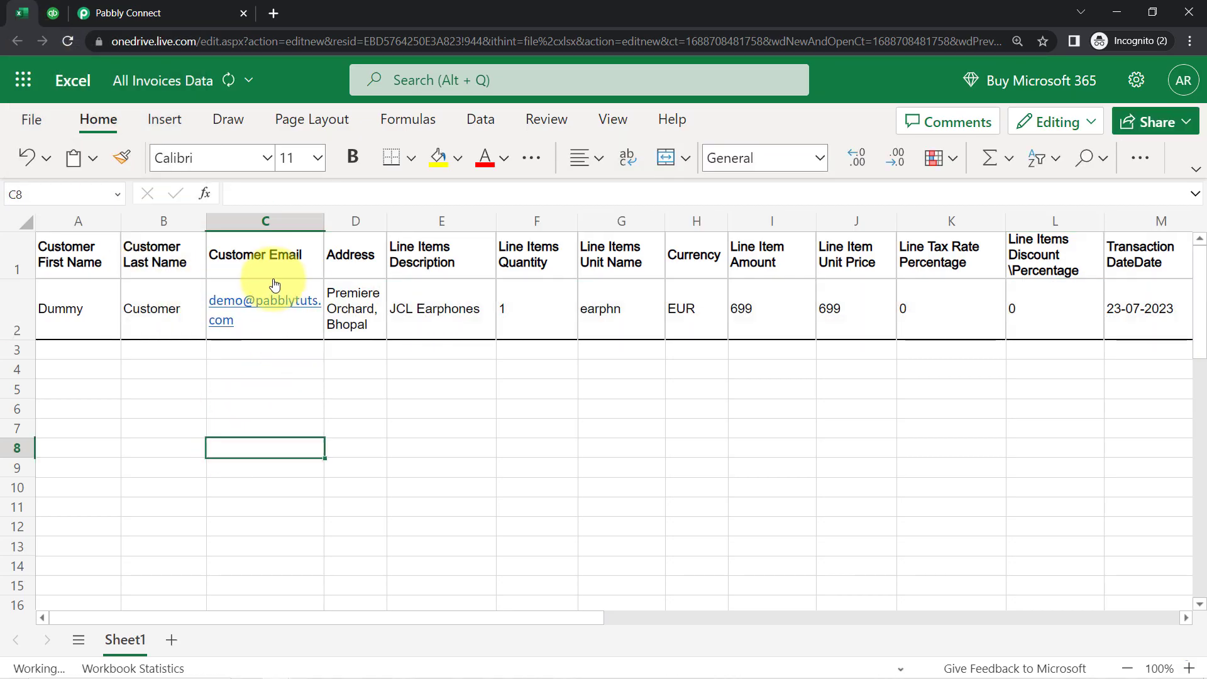
Review row 2, resend the trigger's test request to fetch the corrected customer email, and collapse the received response.
{"action": "left_click", "coordinate": [367, 323]}
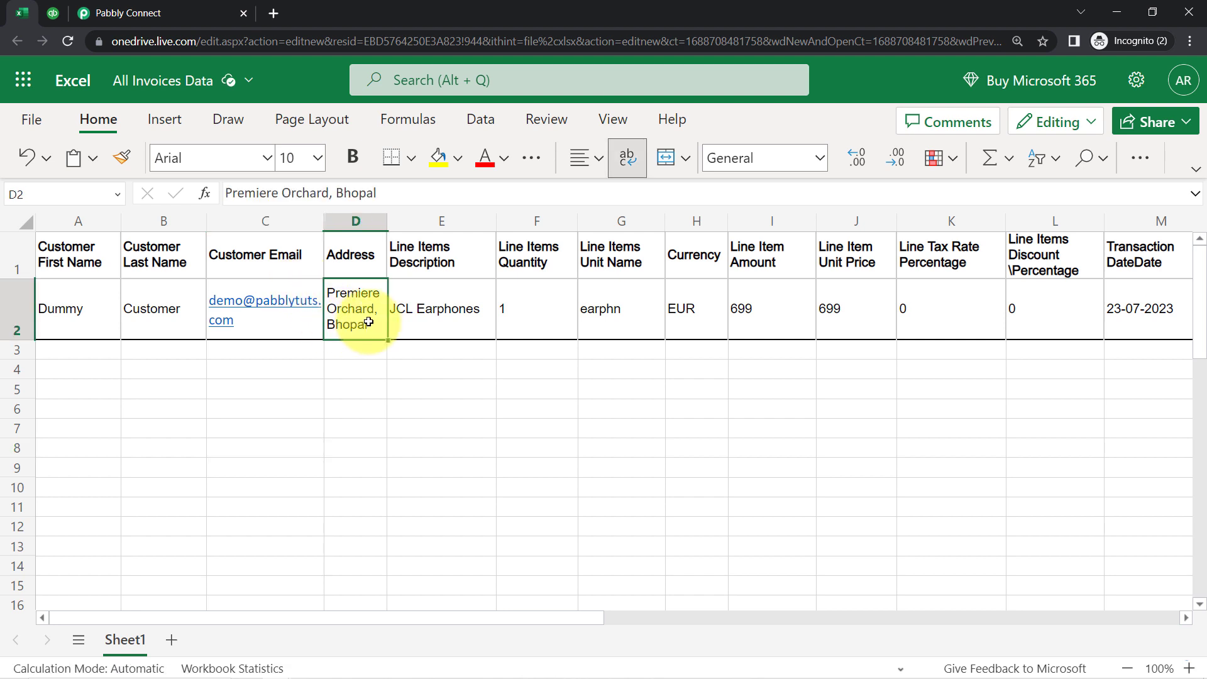
{"action": "left_click", "coordinate": [443, 309]}
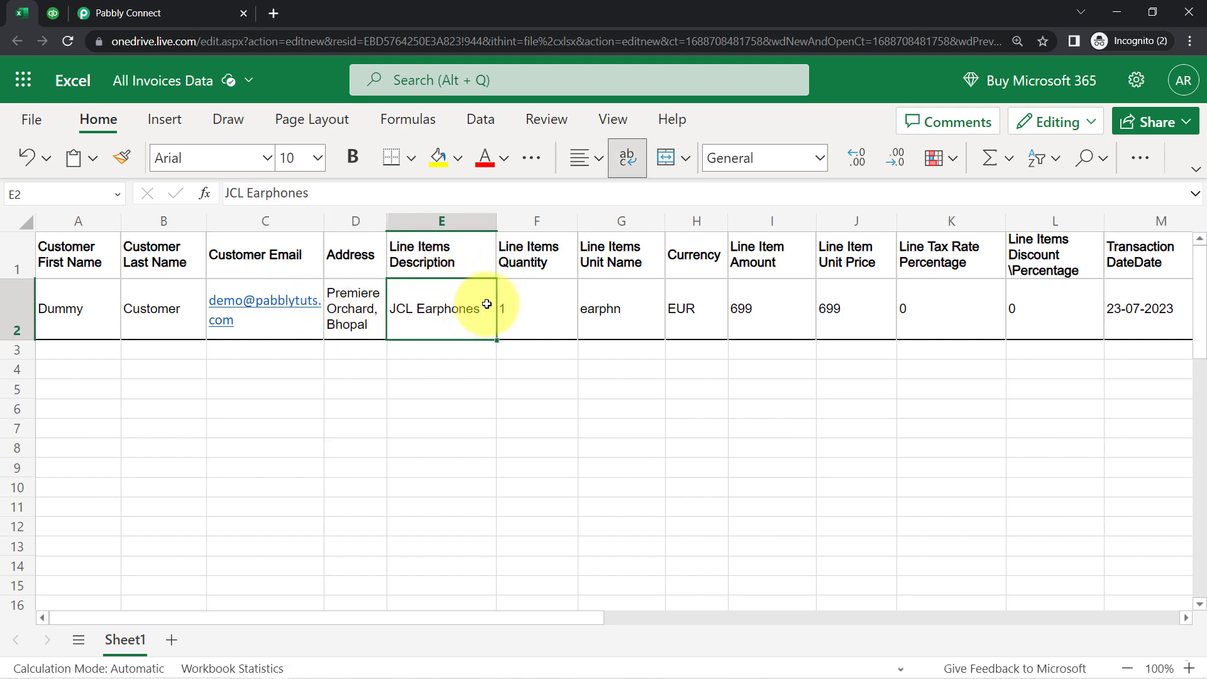
{"action": "left_click", "coordinate": [632, 305]}
{"action": "left_click", "coordinate": [746, 303]}
{"action": "left_click", "coordinate": [16, 307]}
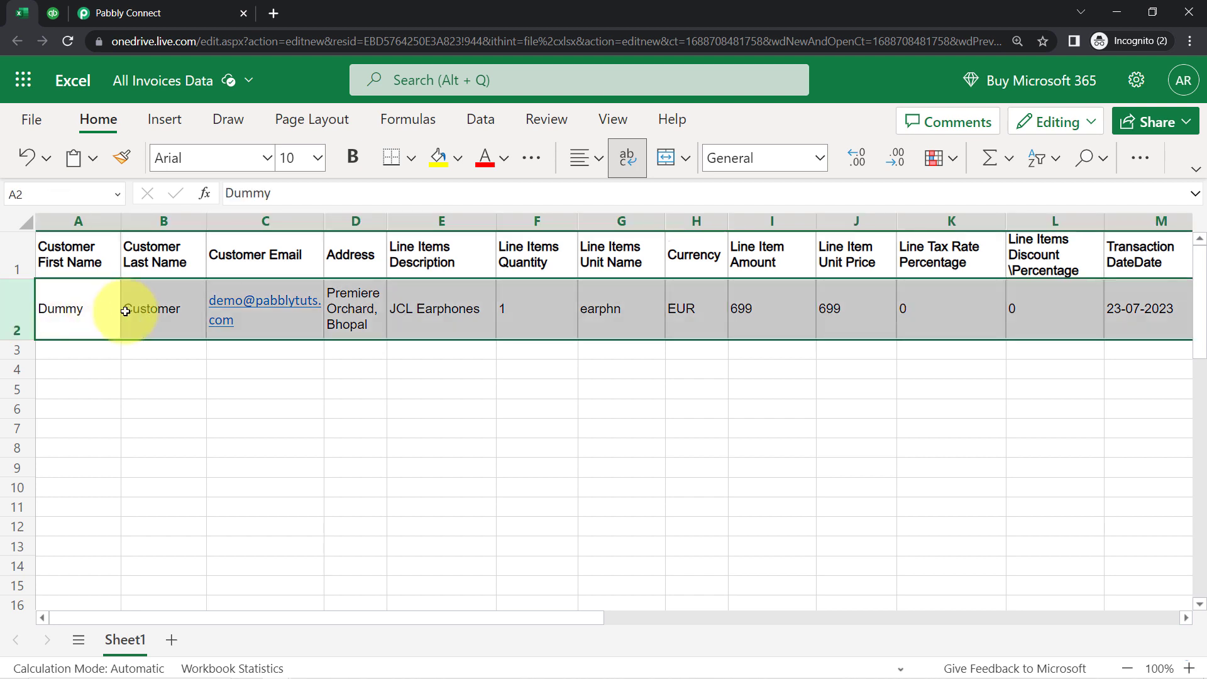
{"action": "left_click", "coordinate": [128, 13]}
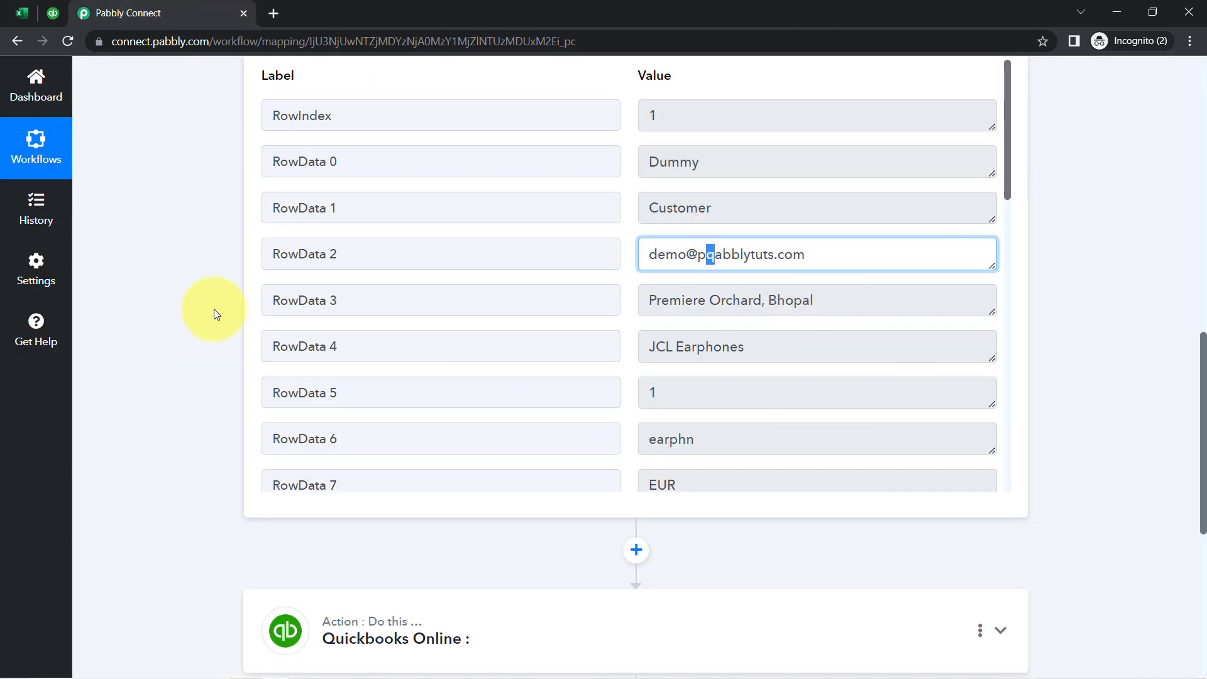
{"action": "left_click", "coordinate": [191, 285]}
{"action": "scroll", "coordinate": [195, 288], "scroll_direction": "up", "scroll_amount": 3}
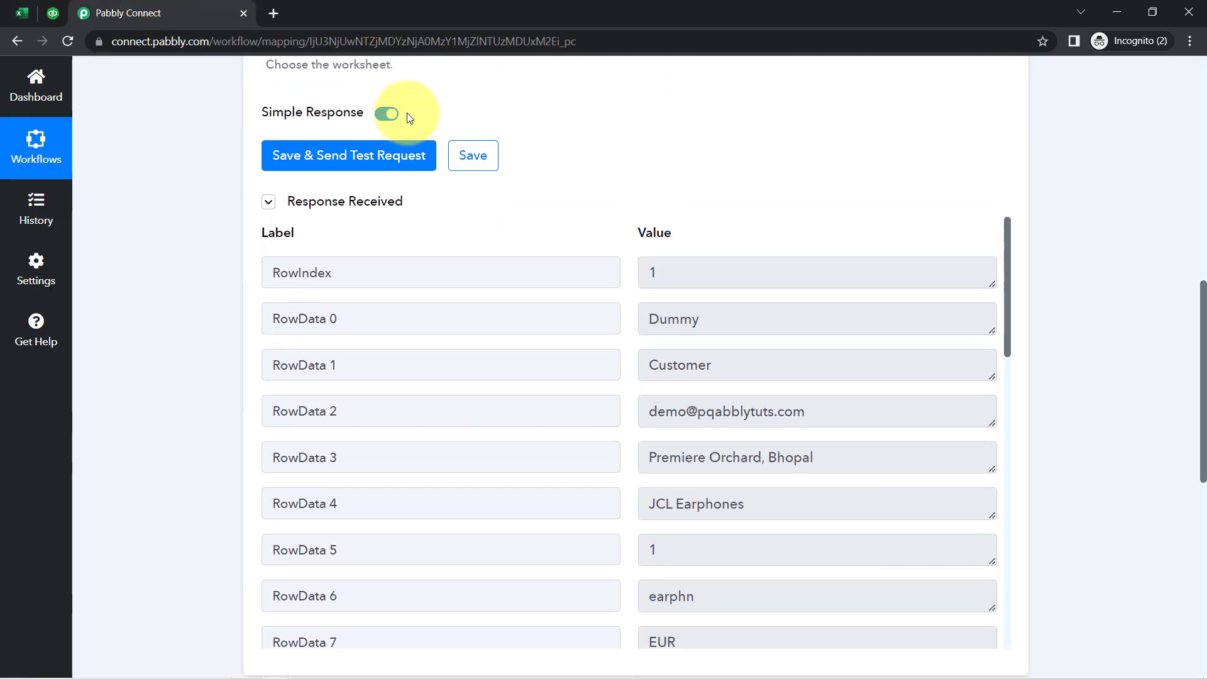
{"action": "left_click", "coordinate": [346, 157]}
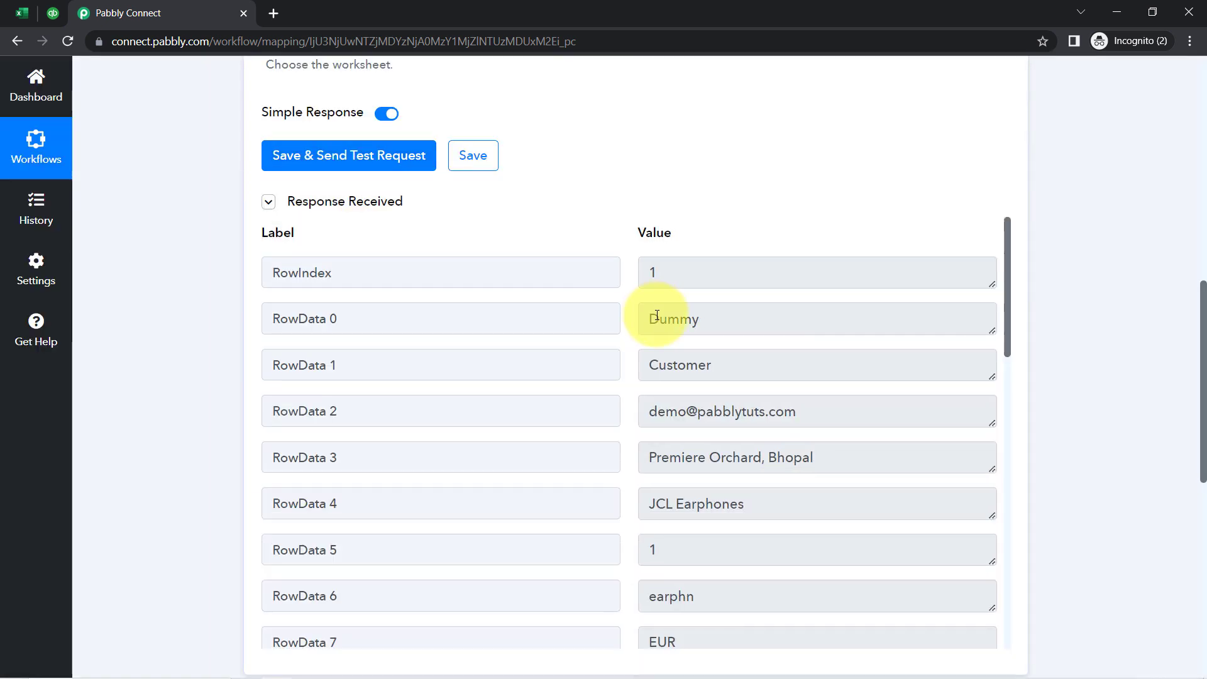
{"action": "left_click_drag", "start_coordinate": [657, 412], "coordinate": [788, 412]}
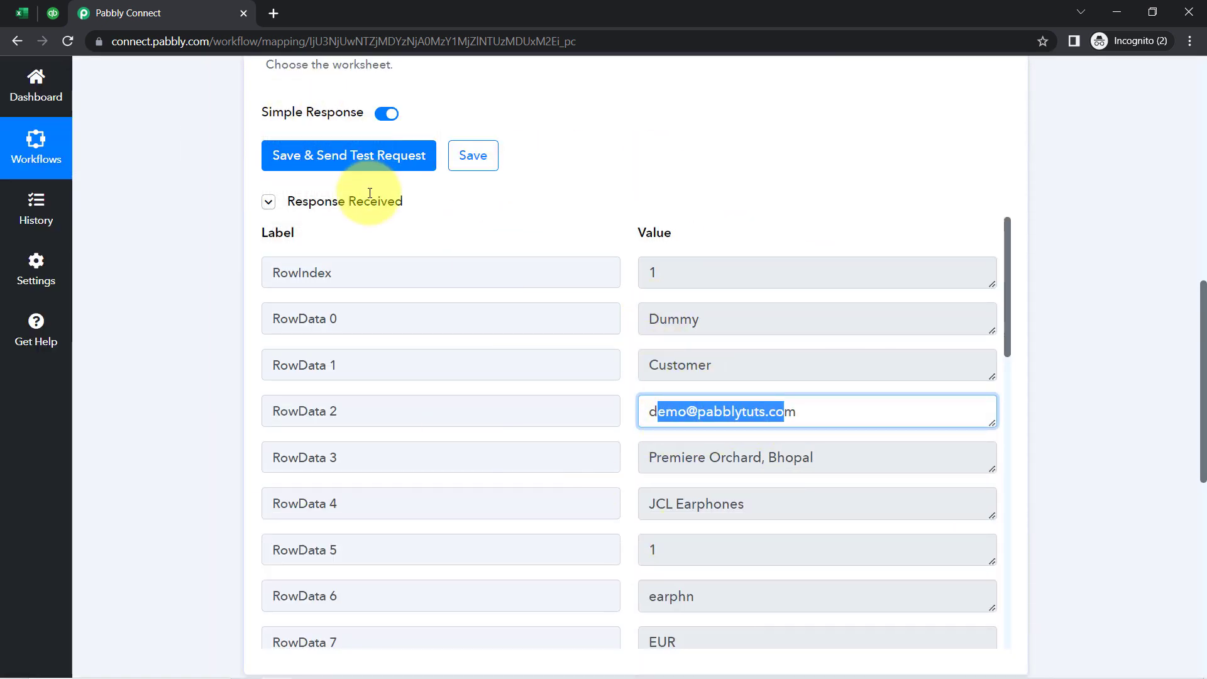
{"action": "left_click", "coordinate": [350, 202]}
{"action": "scroll", "coordinate": [354, 213], "scroll_direction": "up", "scroll_amount": 8}
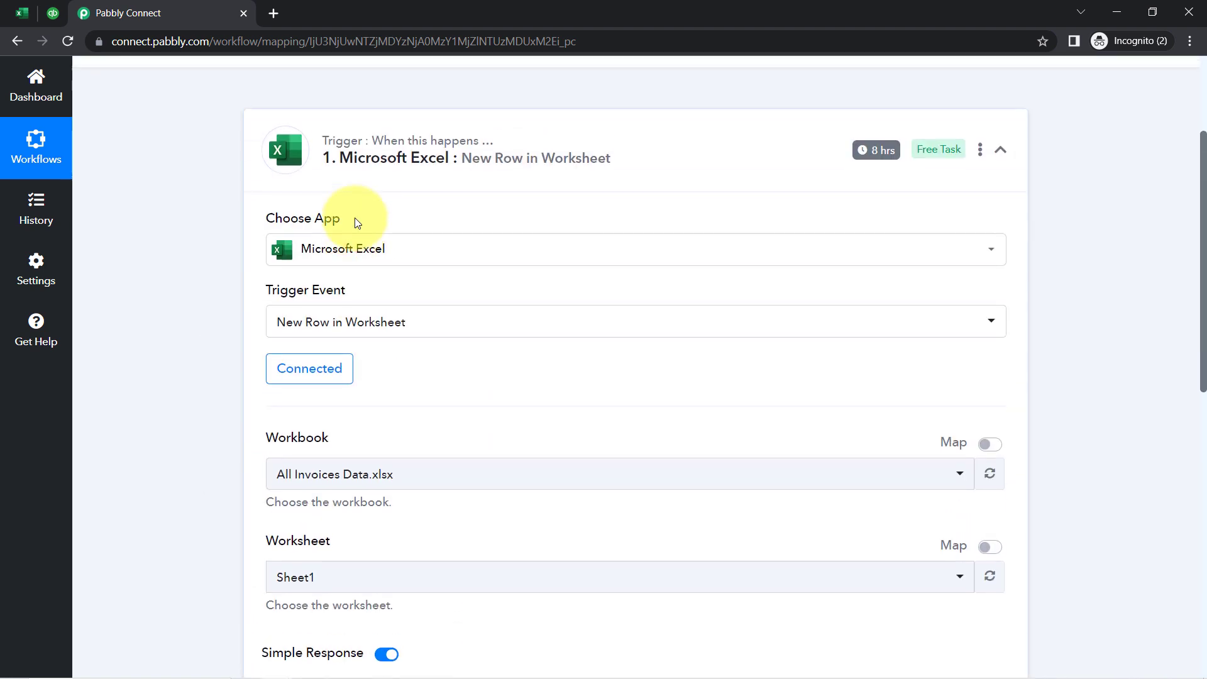
Look over the invoice worksheet's columns from Customer First Name to Due Date.
{"action": "left_click", "coordinate": [22, 13]}
{"action": "left_click", "coordinate": [343, 388]}
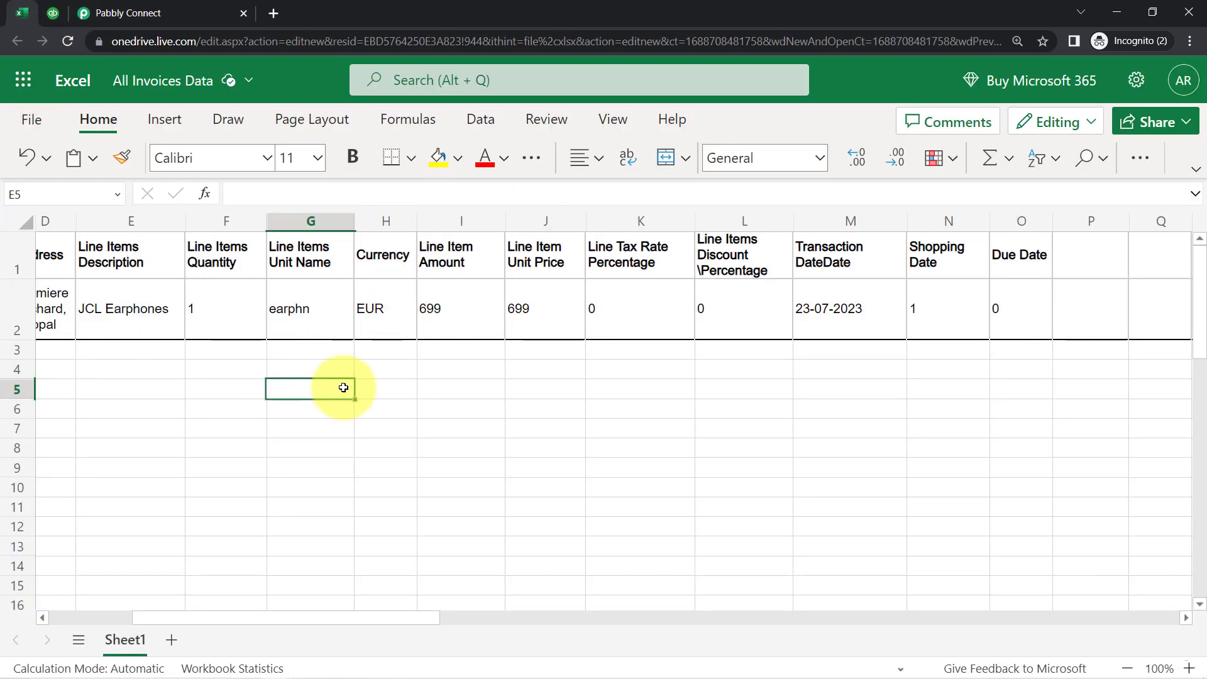
{"action": "key", "text": "Left"}
{"action": "key", "text": "Left"}
{"action": "key", "text": "Left"}
{"action": "key", "text": "Left"}
{"action": "key", "text": "Left"}
{"action": "key", "text": "Left"}
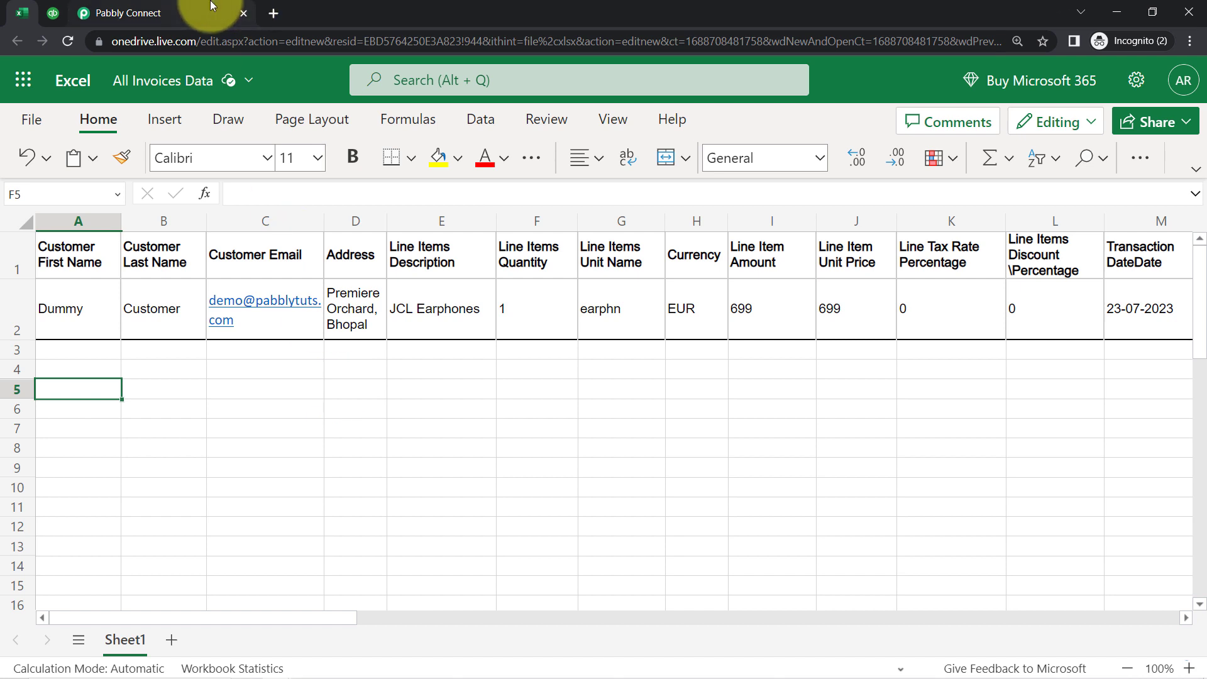
Return to the Pabbly Connect workflow and collapse the Microsoft Excel trigger step.
{"action": "left_click", "coordinate": [210, 12]}
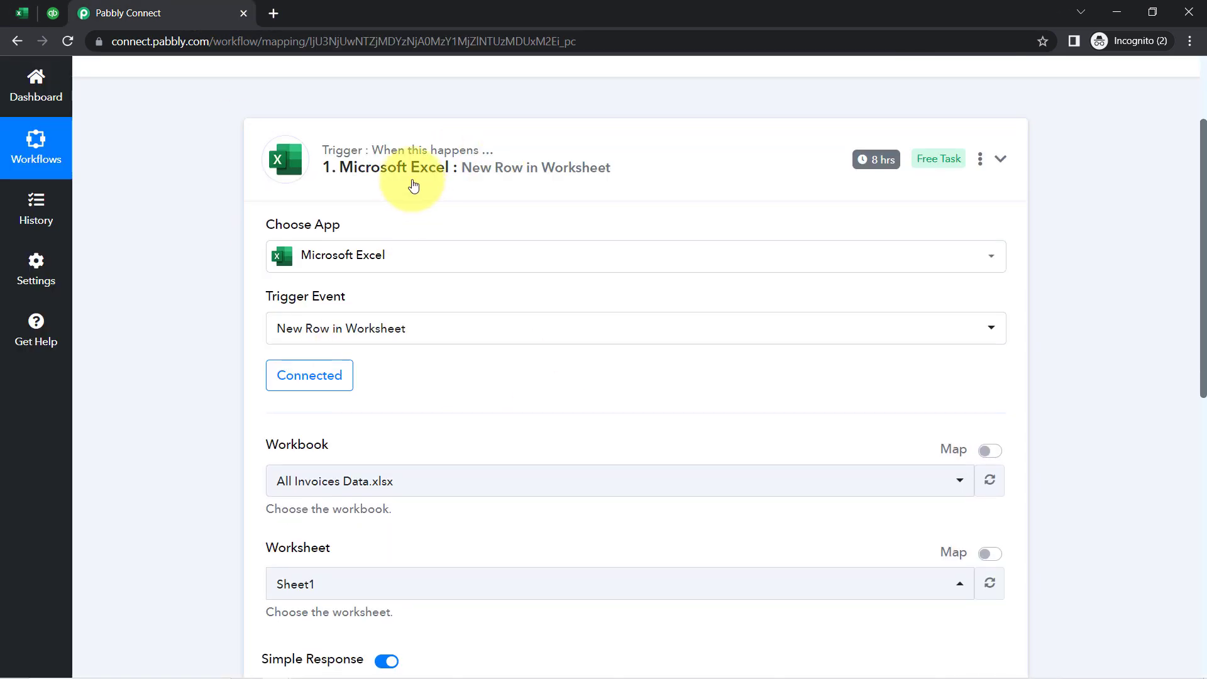
{"action": "left_click", "coordinate": [413, 185]}
{"action": "scroll", "coordinate": [382, 224], "scroll_direction": "up", "scroll_amount": 1}
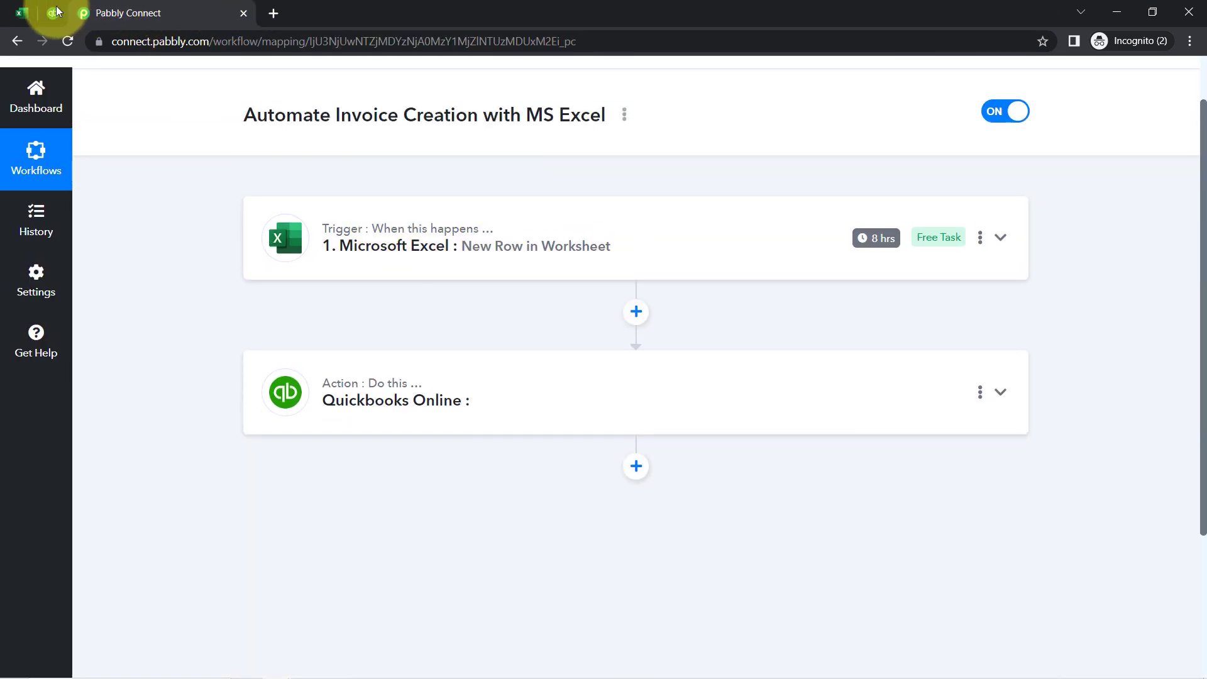
Look over data row 2 and the empty rows 3 to 6 of the All Invoices Data worksheet.
{"action": "left_click", "coordinate": [22, 12]}
{"action": "left_click", "coordinate": [16, 322]}
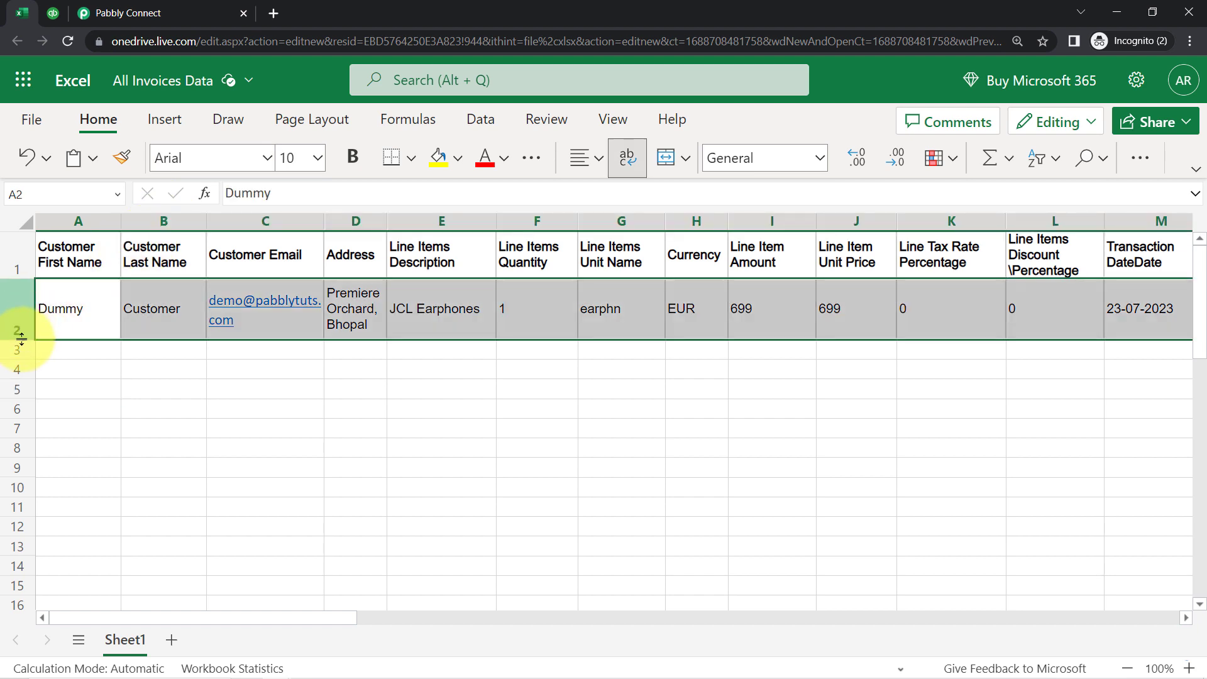
{"action": "left_click", "coordinate": [22, 353]}
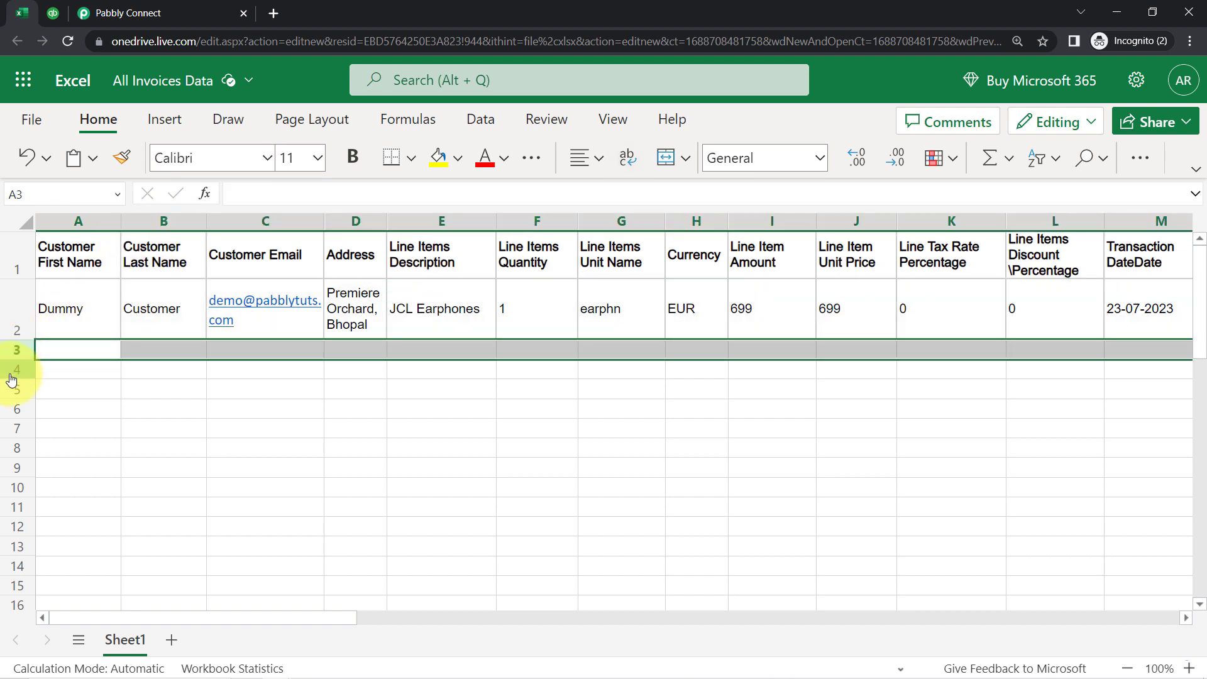
{"action": "left_click", "coordinate": [12, 373]}
{"action": "left_click", "coordinate": [8, 389]}
{"action": "left_click", "coordinate": [8, 409]}
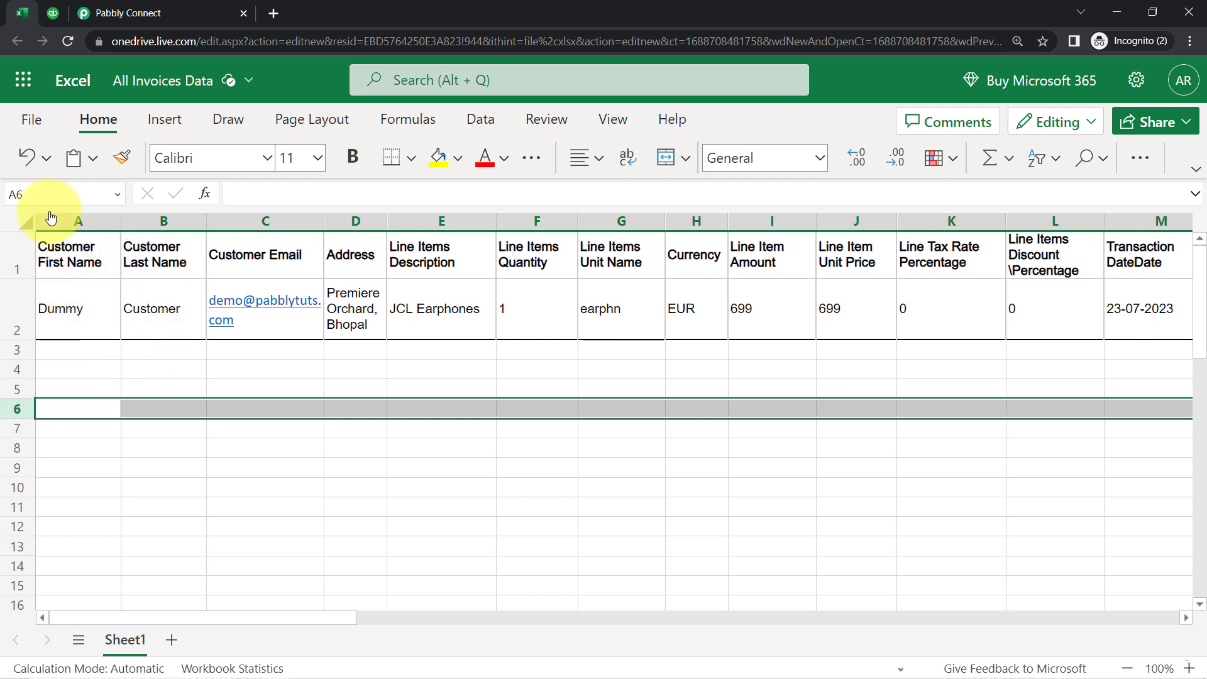
Return to the Pabbly Connect workflow and check the Microsoft Excel trigger's polling interval and settings, leaving the trigger collapsed.
{"action": "left_click", "coordinate": [159, 10]}
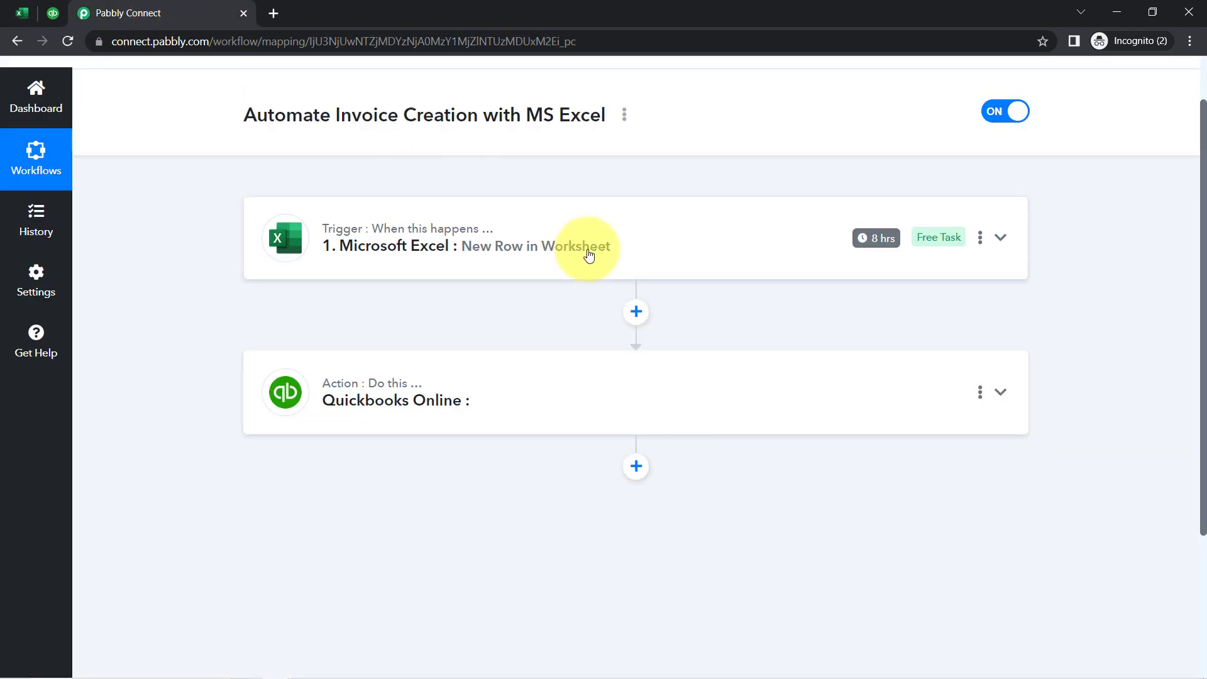
{"action": "mouse_move", "coordinate": [879, 240]}
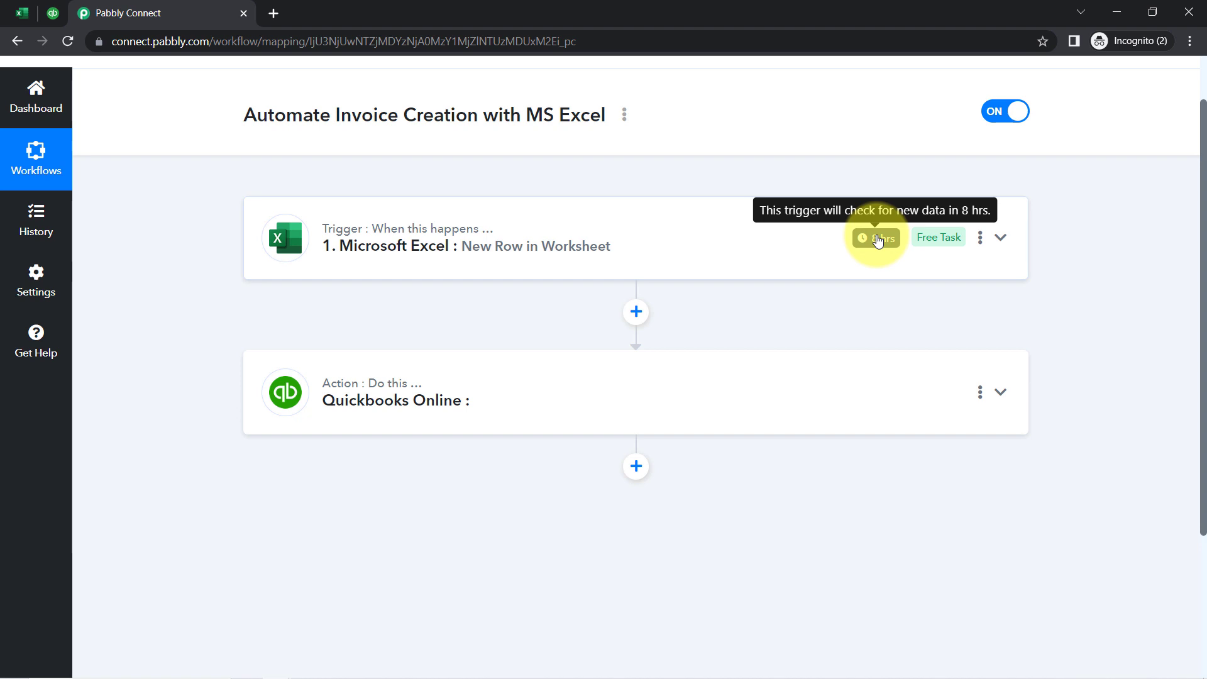
{"action": "left_click", "coordinate": [606, 224]}
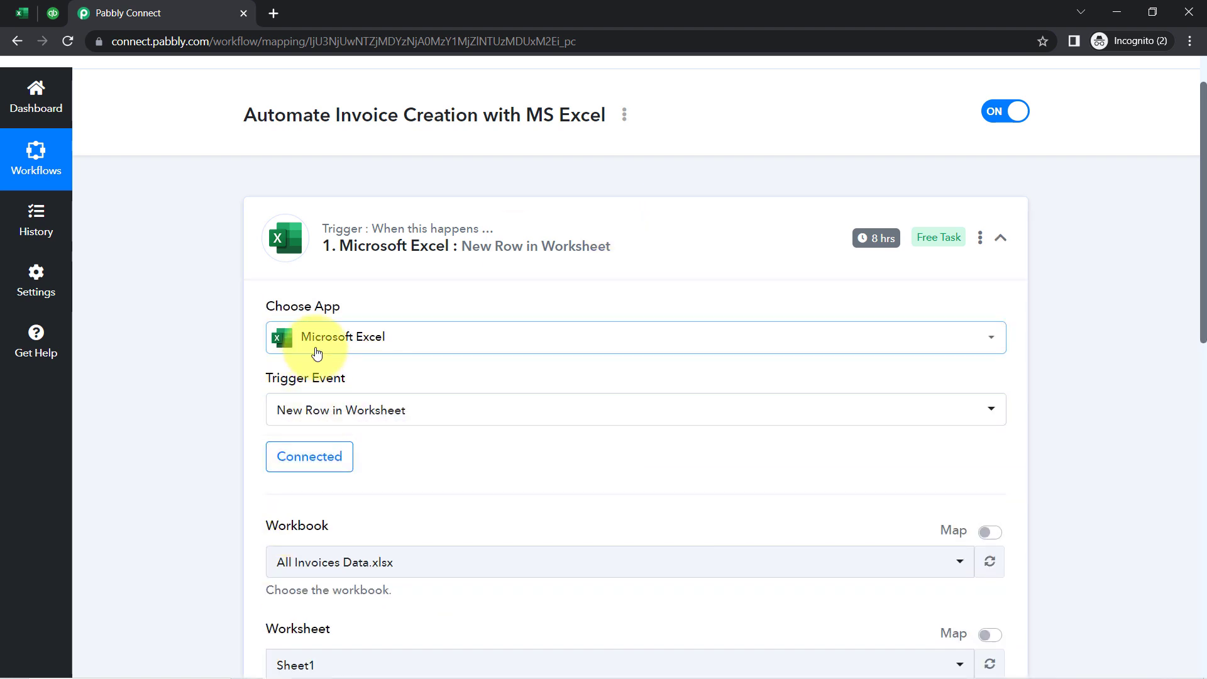
{"action": "left_click", "coordinate": [438, 246]}
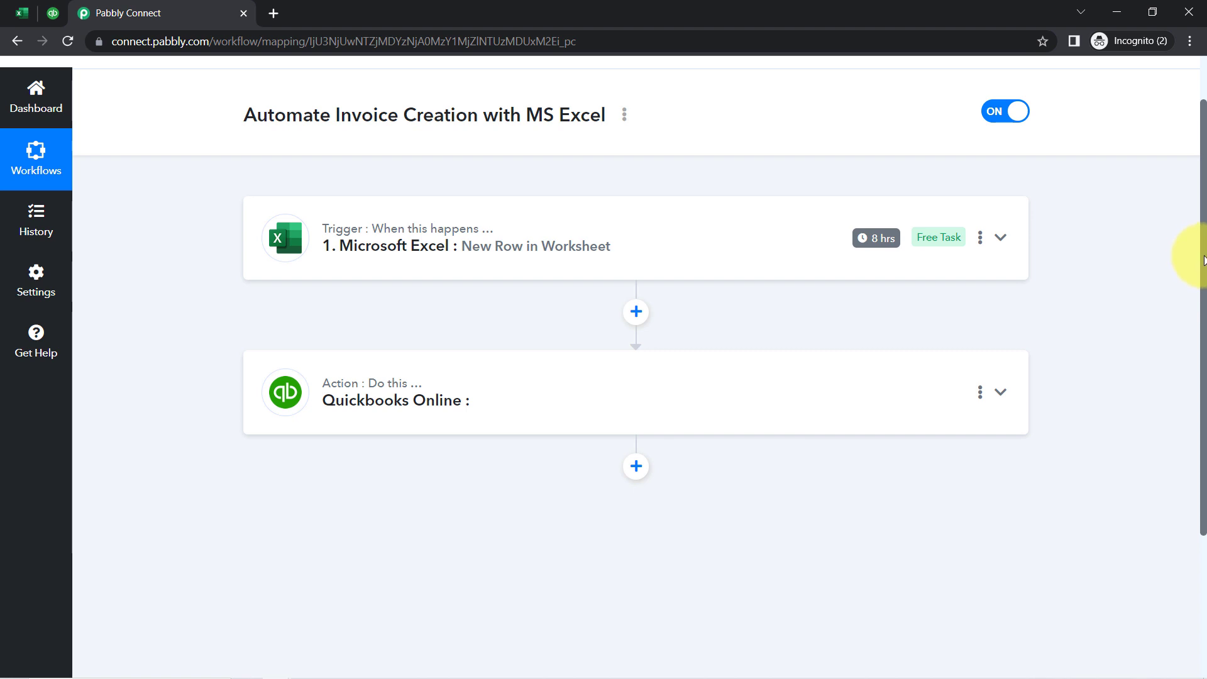
{"action": "left_click_drag", "start_coordinate": [1205, 261], "coordinate": [1202, 324]}
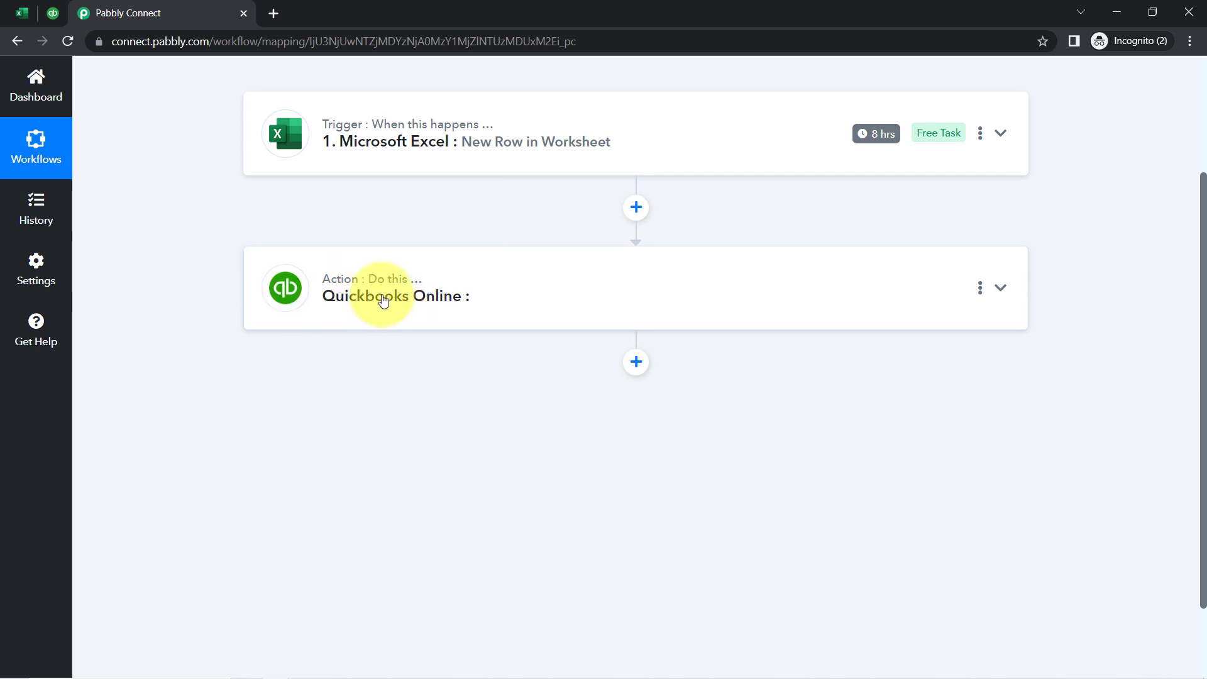
Check the customer's first and last name cells in row 2 of the Excel worksheet, and return to the workflow.
{"action": "left_click", "coordinate": [22, 13]}
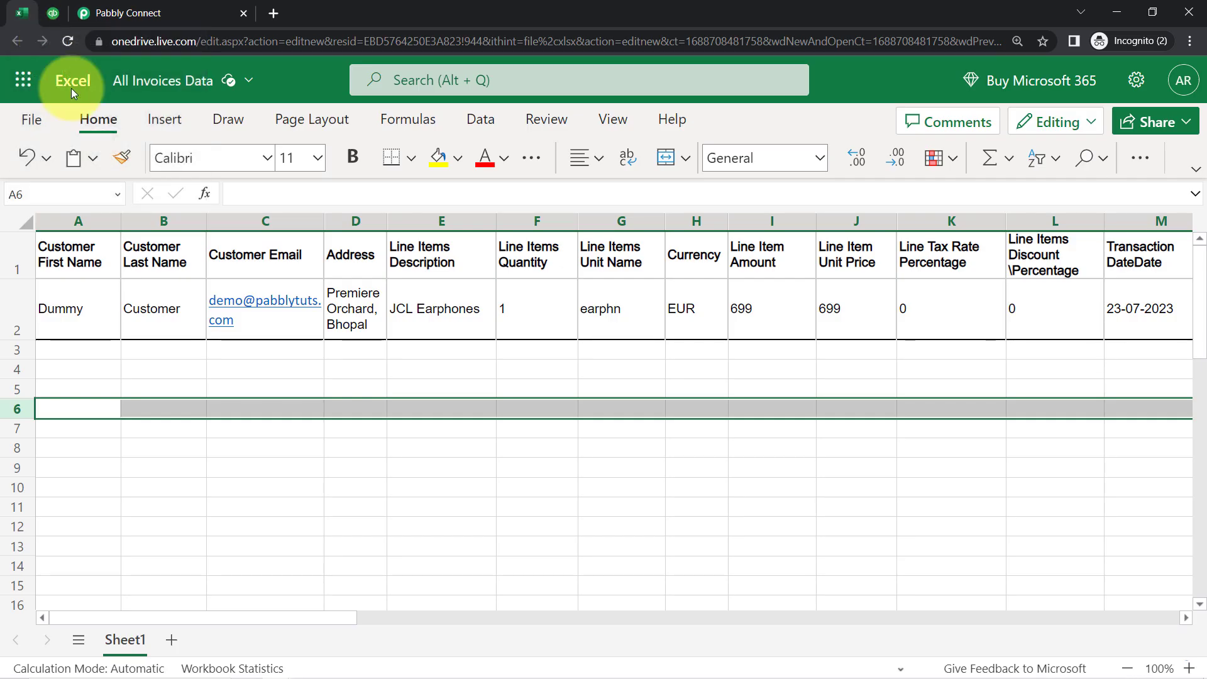
{"action": "left_click", "coordinate": [75, 322]}
{"action": "left_click", "coordinate": [168, 319]}
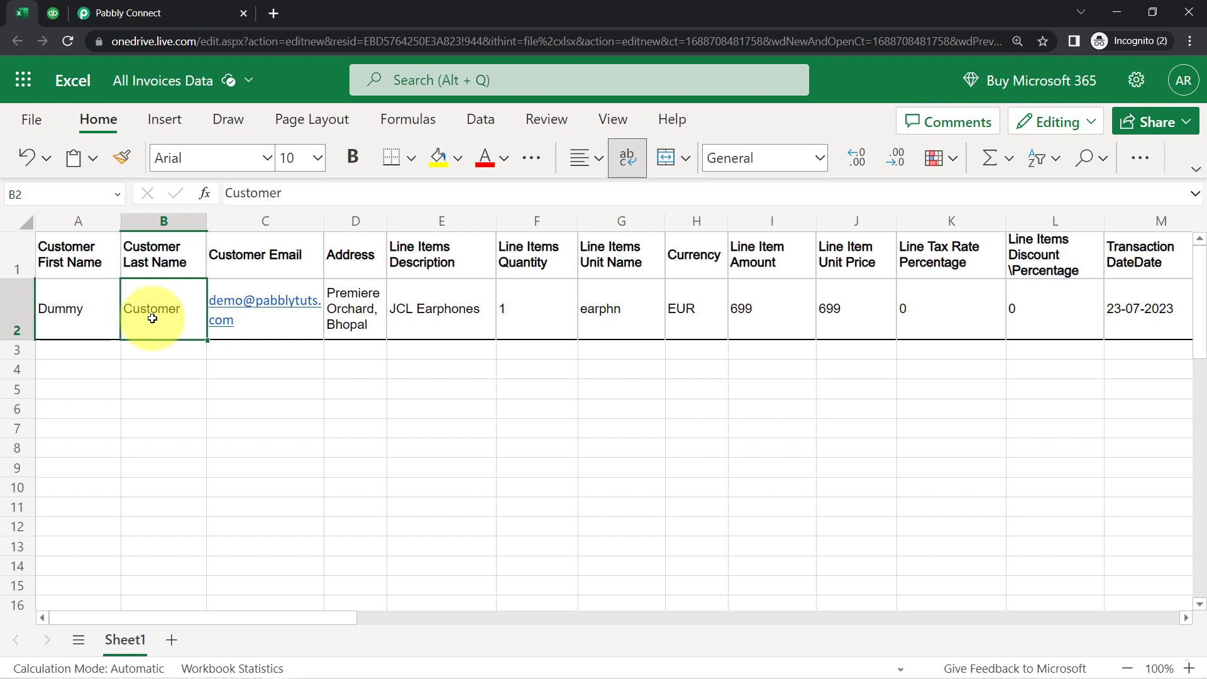
{"action": "left_click", "coordinate": [157, 13]}
Set the Quickbooks Online action's event to Create a Customer.
{"action": "left_click", "coordinate": [397, 299]}
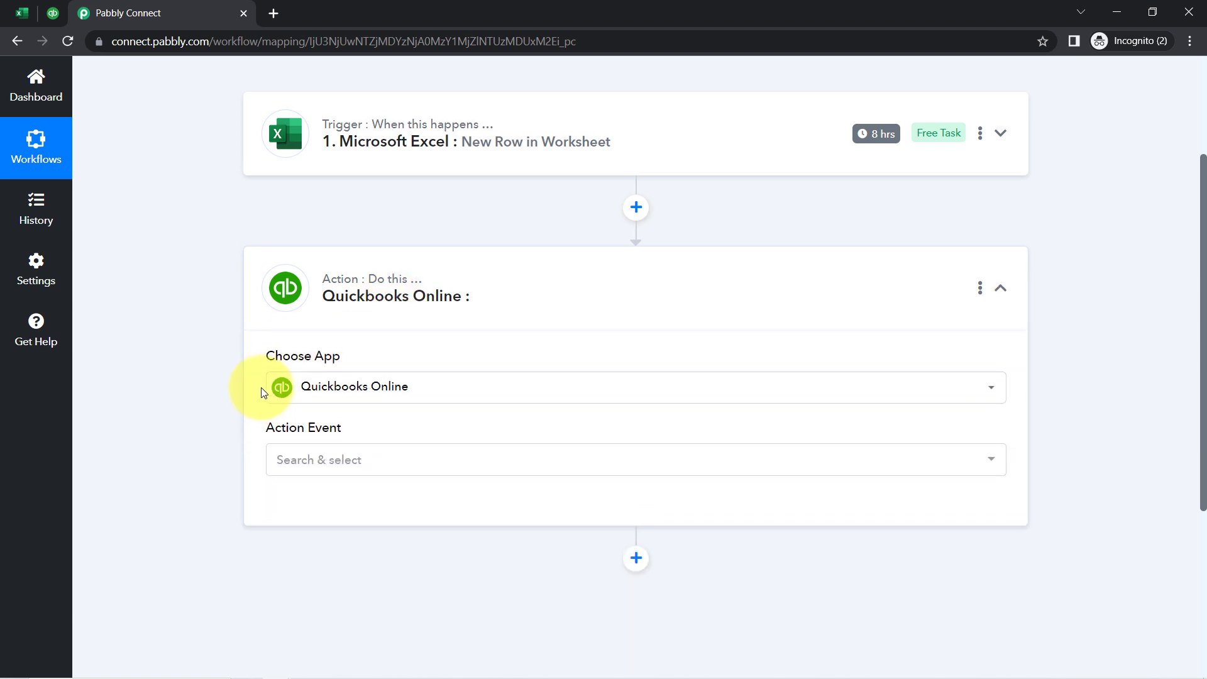
{"action": "left_click", "coordinate": [278, 459]}
{"action": "scroll", "coordinate": [201, 341], "scroll_direction": "down", "scroll_amount": 4}
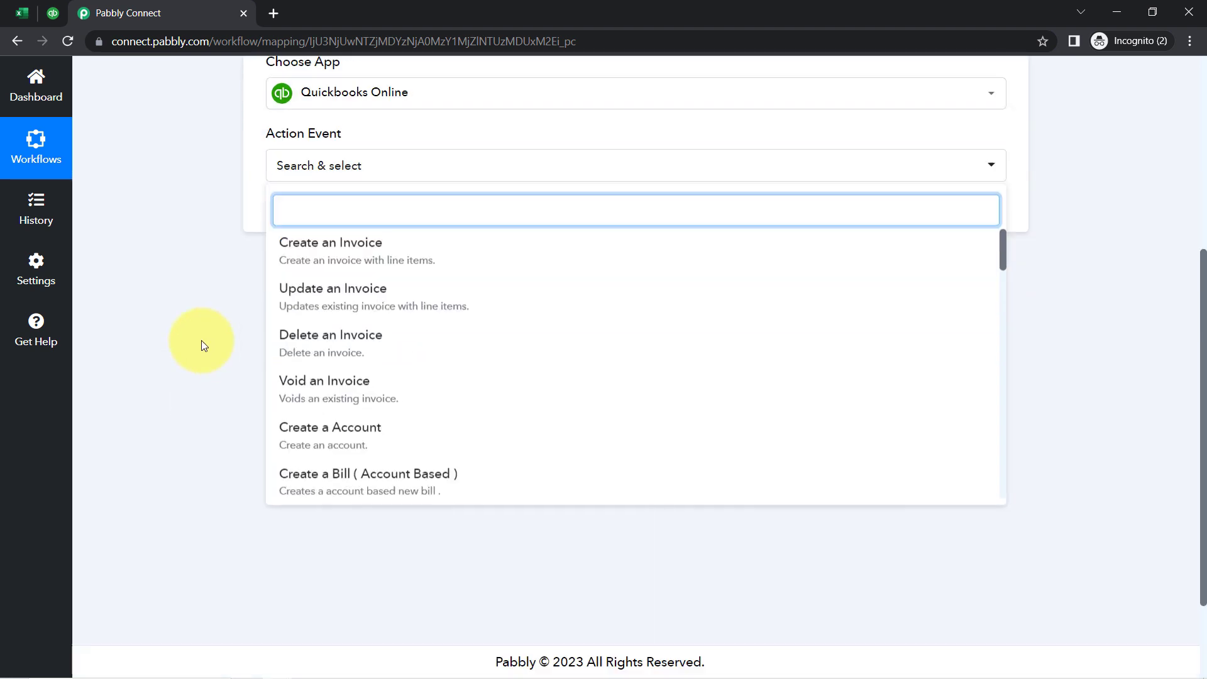
{"action": "scroll", "coordinate": [201, 341], "scroll_direction": "up", "scroll_amount": 3}
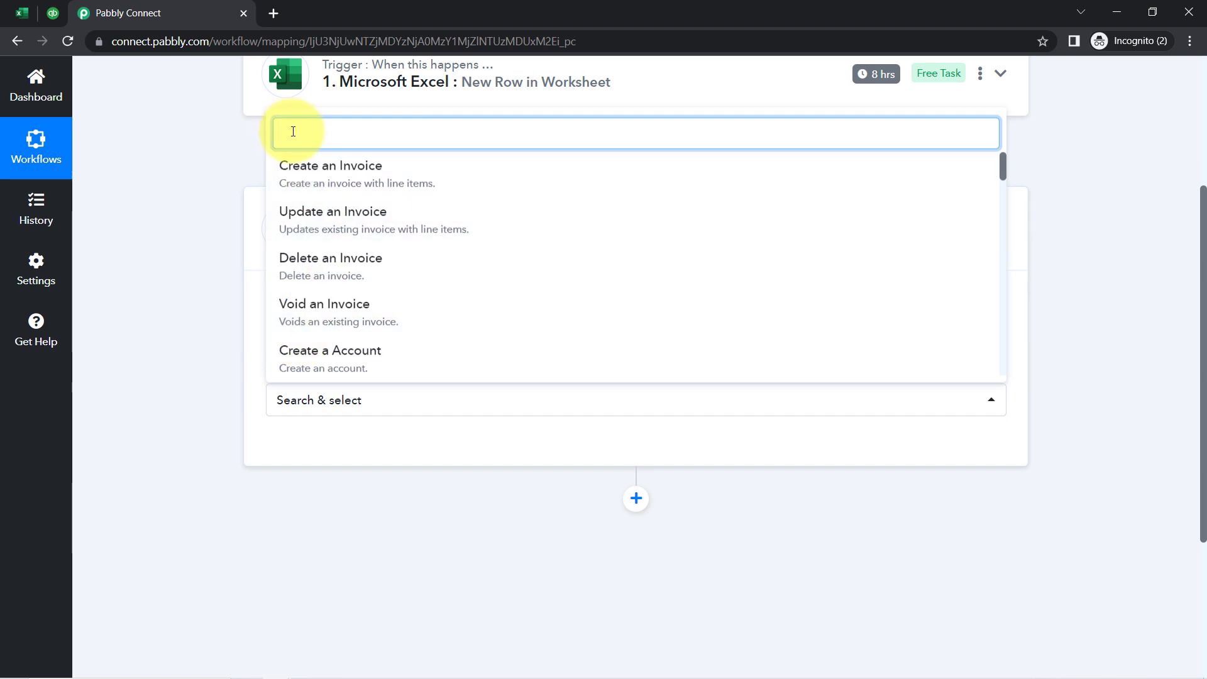
{"action": "type", "text": "crea"}
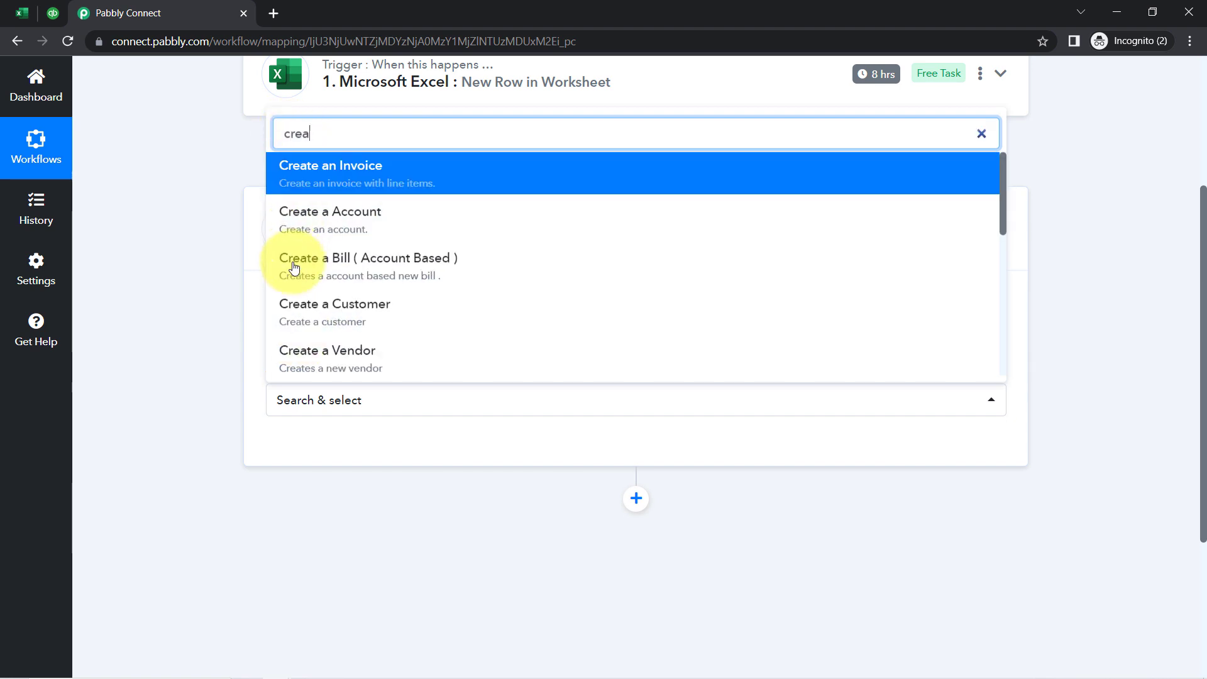
{"action": "left_click", "coordinate": [302, 304]}
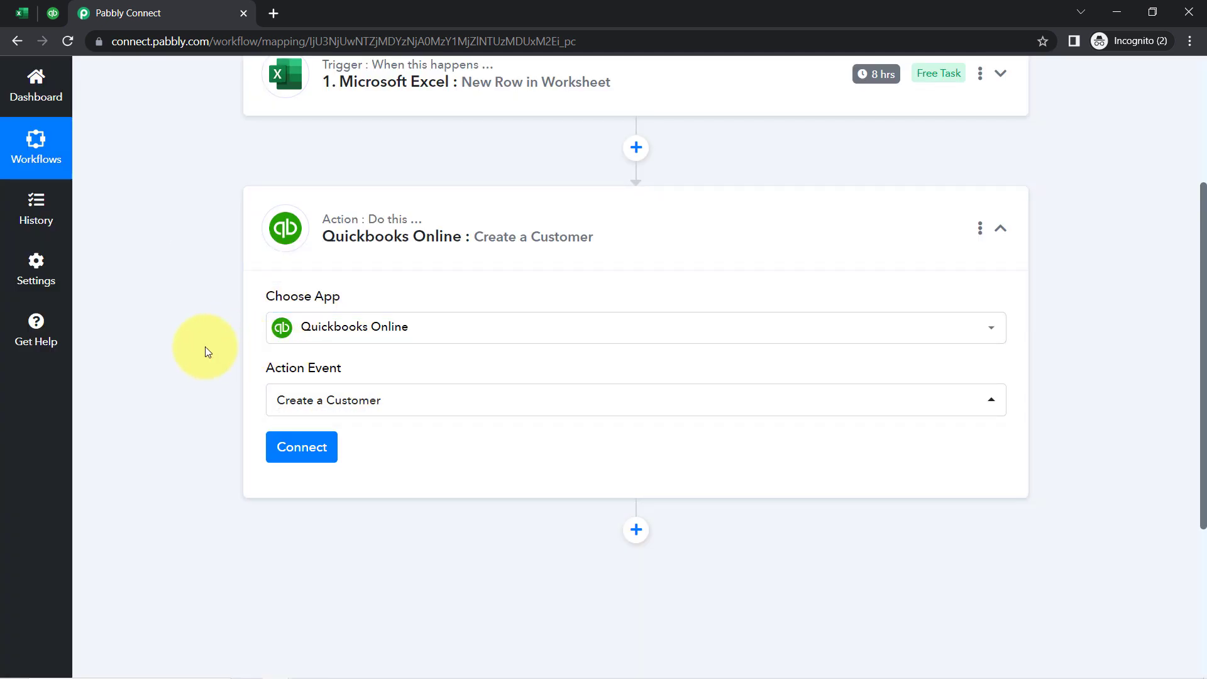
Connect the Create a Customer action to Quickbooks Online by adding a new connection.
{"action": "left_click", "coordinate": [300, 451]}
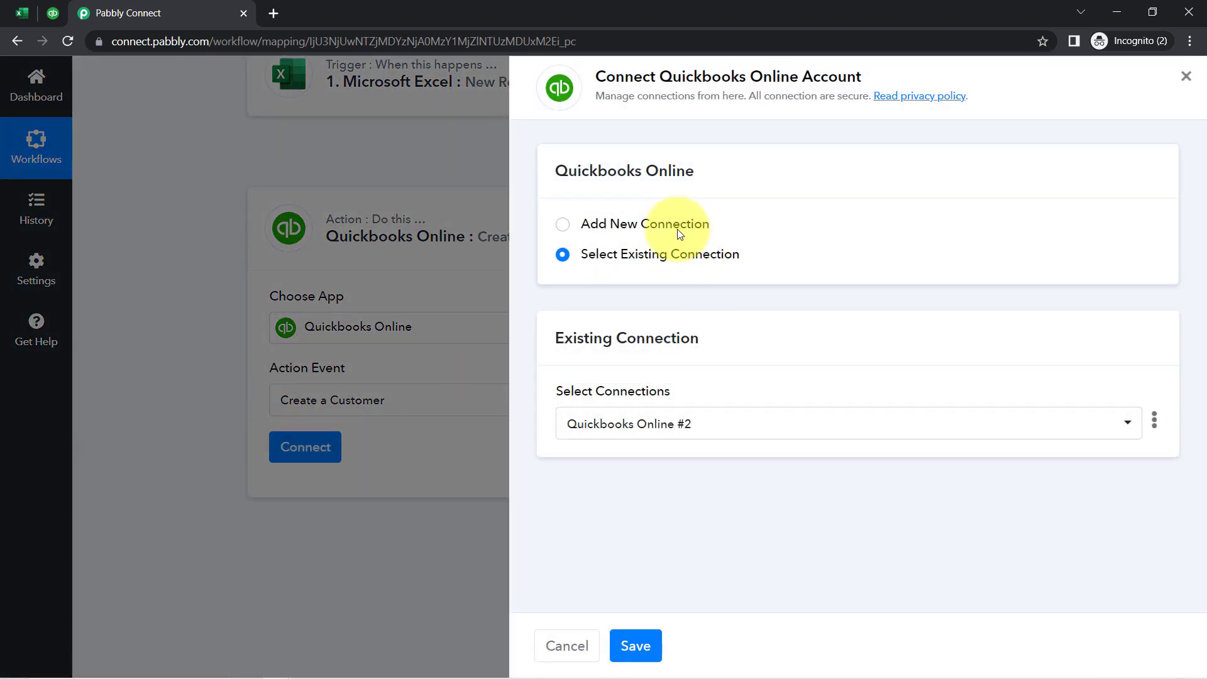
{"action": "left_click", "coordinate": [679, 231]}
{"action": "left_click", "coordinate": [632, 401]}
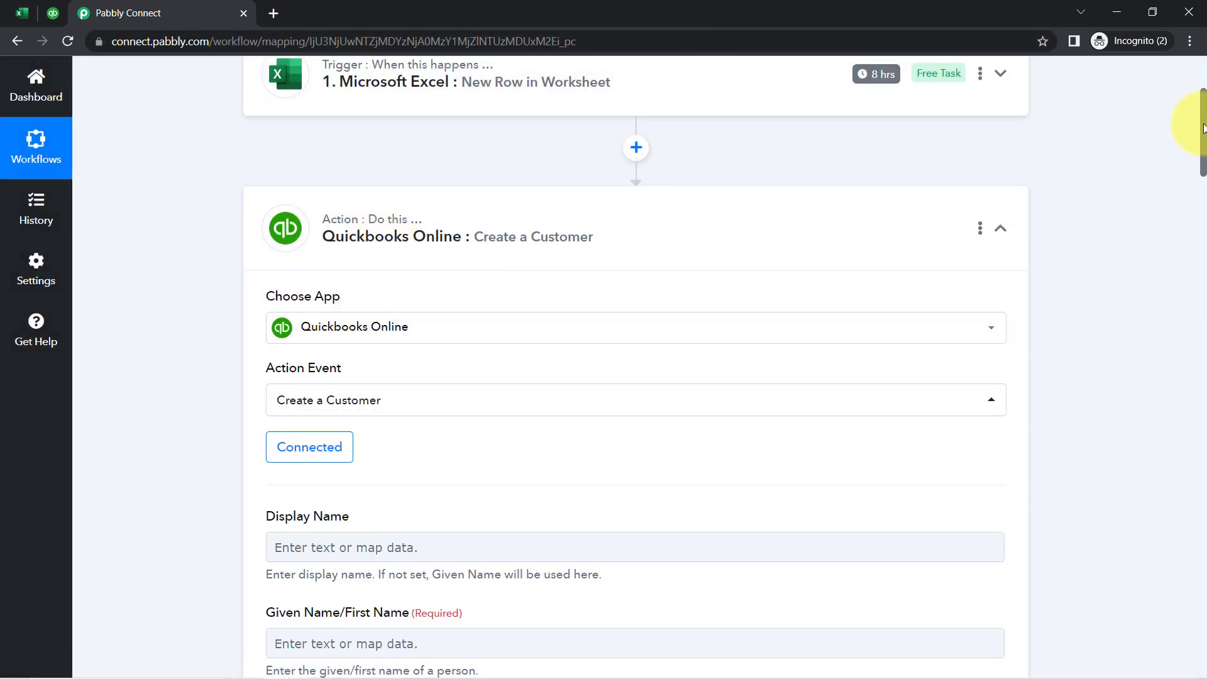
Look over the Create a Customer action's name fields, from Display Name to Company Name.
{"action": "left_click_drag", "start_coordinate": [1203, 129], "coordinate": [1202, 190]}
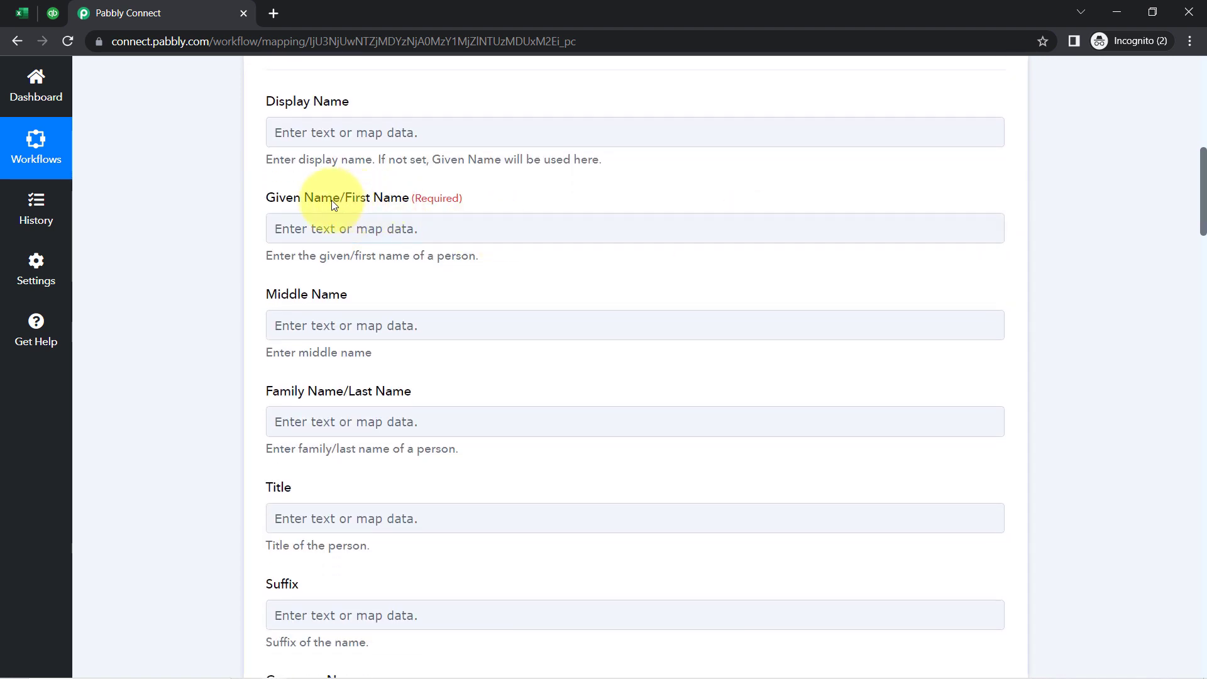
{"action": "left_click_drag", "start_coordinate": [320, 200], "coordinate": [382, 200]}
{"action": "left_click_drag", "start_coordinate": [273, 304], "coordinate": [367, 285]}
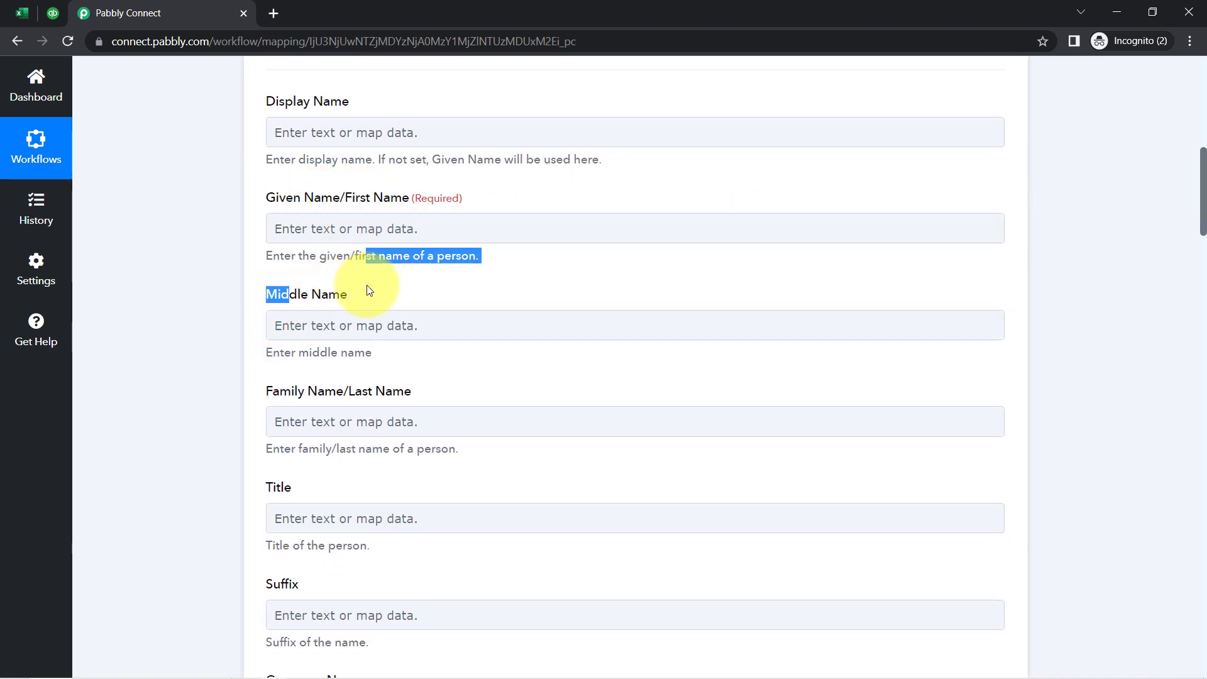
{"action": "left_click_drag", "start_coordinate": [290, 391], "coordinate": [313, 444]}
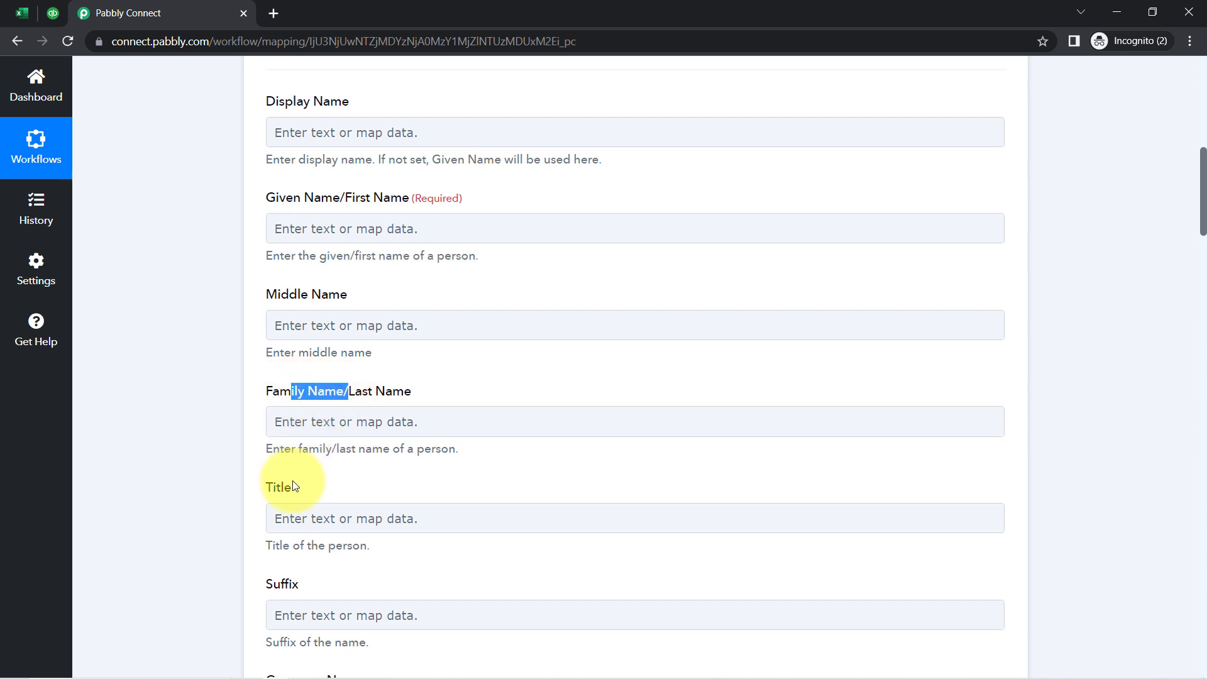
{"action": "scroll", "coordinate": [388, 417], "scroll_direction": "down", "scroll_amount": 2}
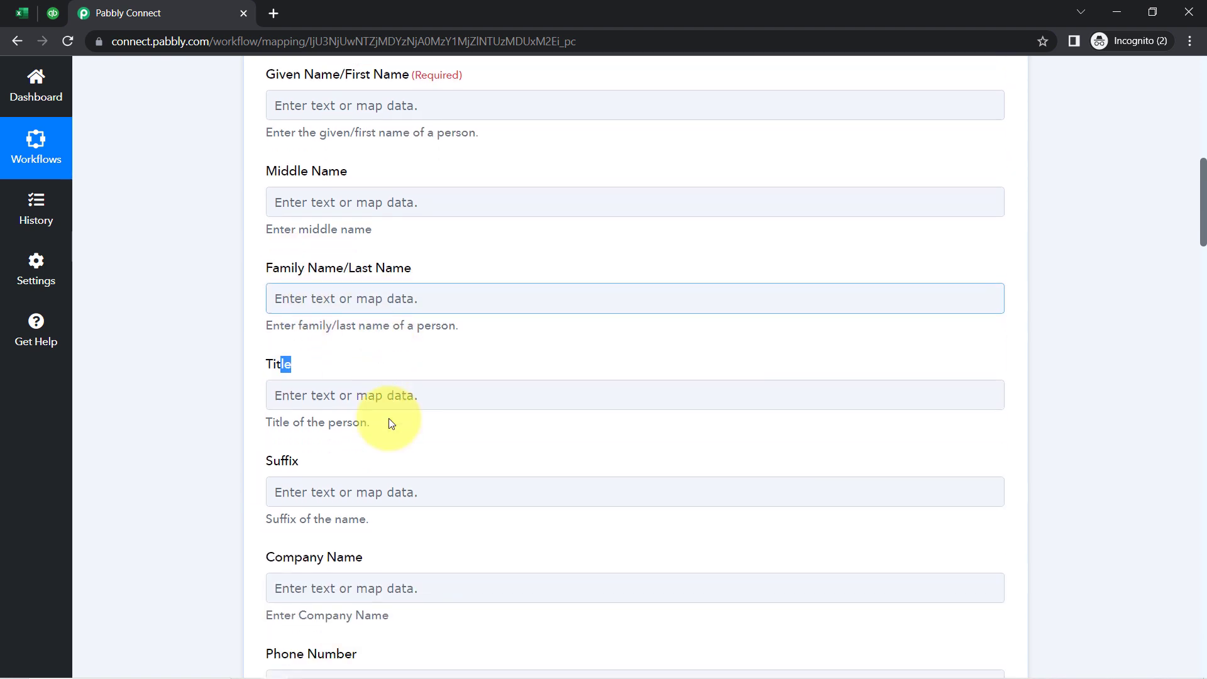
{"action": "scroll", "coordinate": [388, 418], "scroll_direction": "up", "scroll_amount": 3}
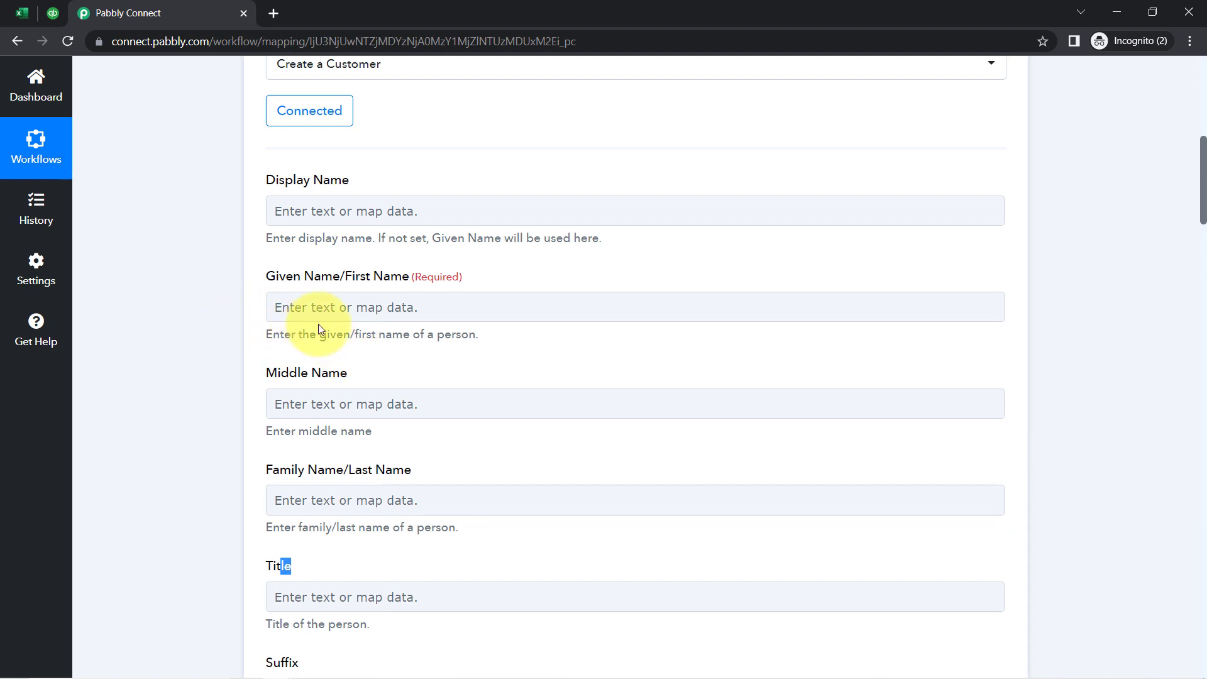
Expand the Microsoft Excel trigger and its received response to examine the row data available for mapping.
{"action": "scroll", "coordinate": [512, 366], "scroll_direction": "up", "scroll_amount": 8}
{"action": "left_click", "coordinate": [444, 305]}
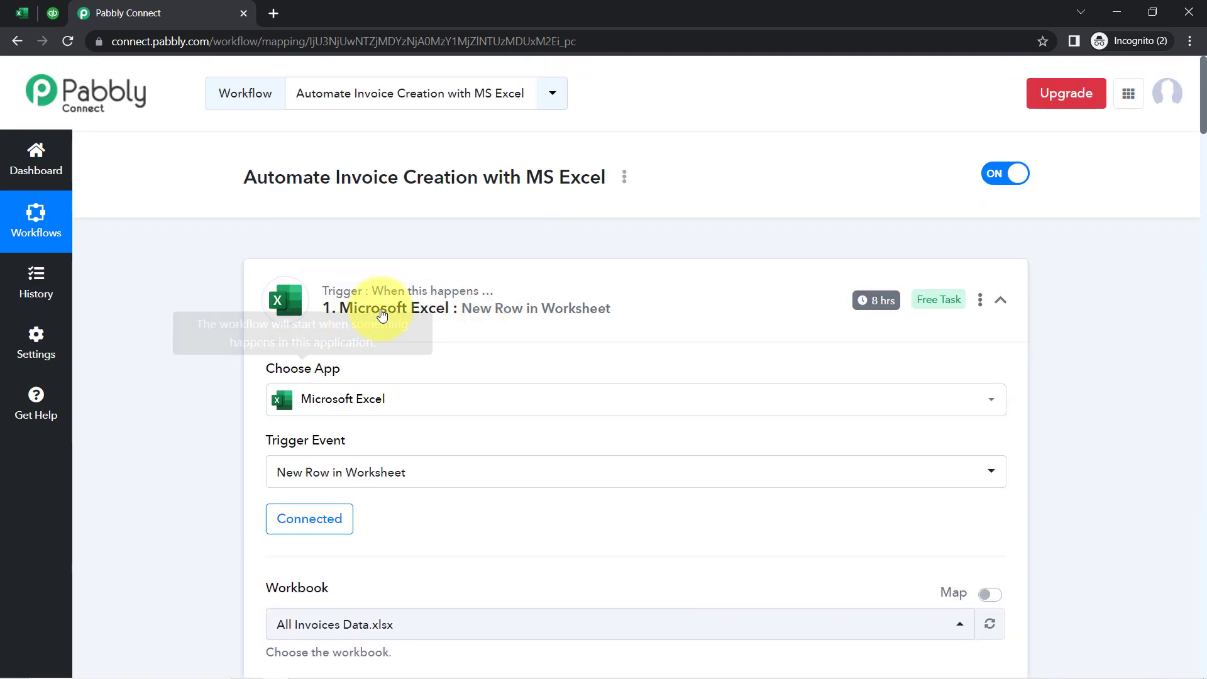
{"action": "scroll", "coordinate": [221, 451], "scroll_direction": "down", "scroll_amount": 10}
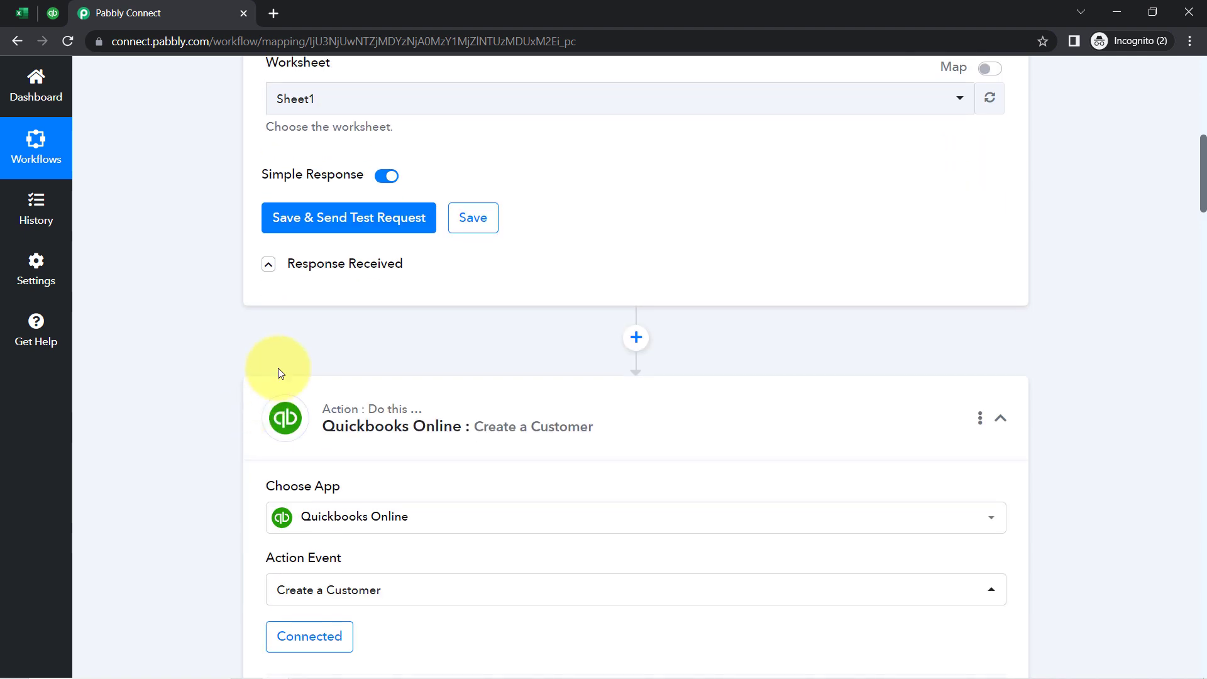
{"action": "left_click", "coordinate": [328, 270]}
{"action": "scroll", "coordinate": [215, 326], "scroll_direction": "down", "scroll_amount": 3}
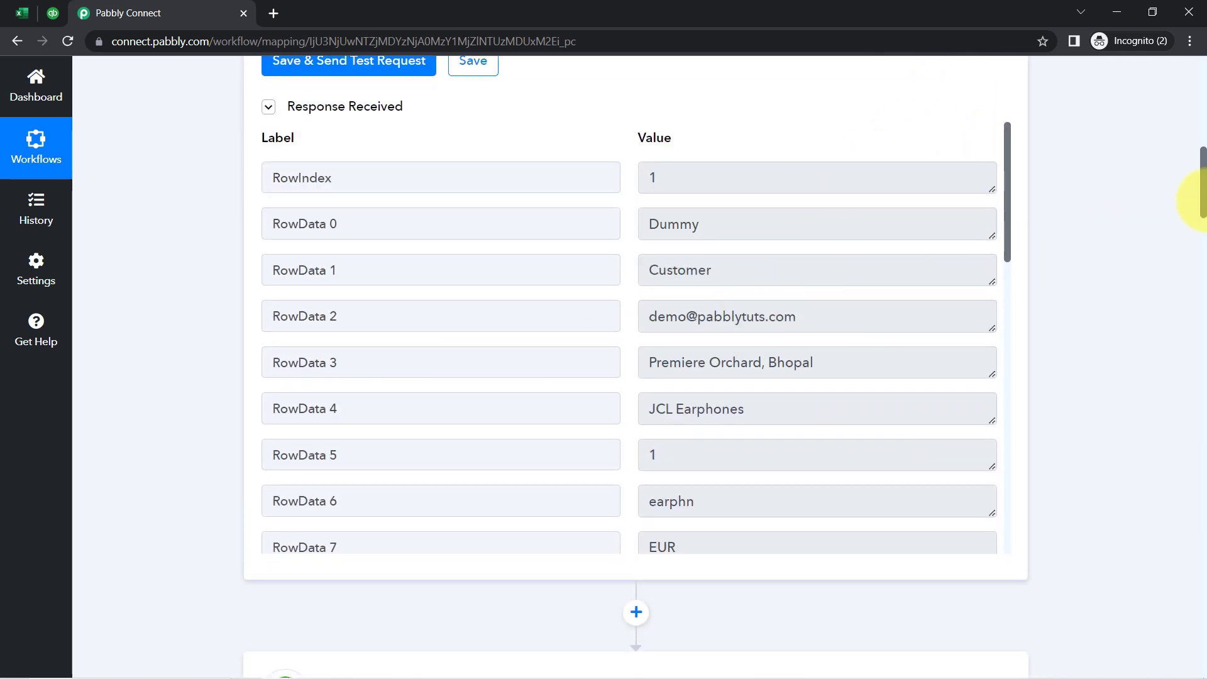
Map the customer's Given Name/First Name field to RowData 0 from the Microsoft Excel trigger.
{"action": "left_click_drag", "start_coordinate": [1203, 182], "coordinate": [1196, 288]}
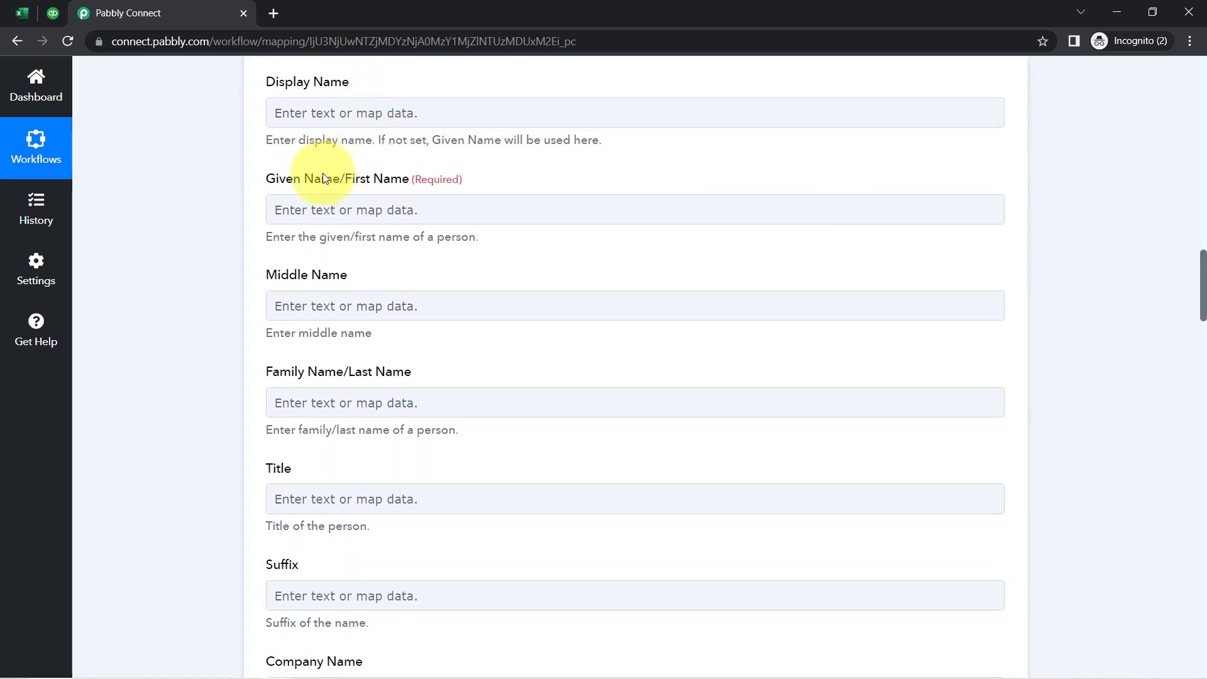
{"action": "left_click", "coordinate": [290, 210]}
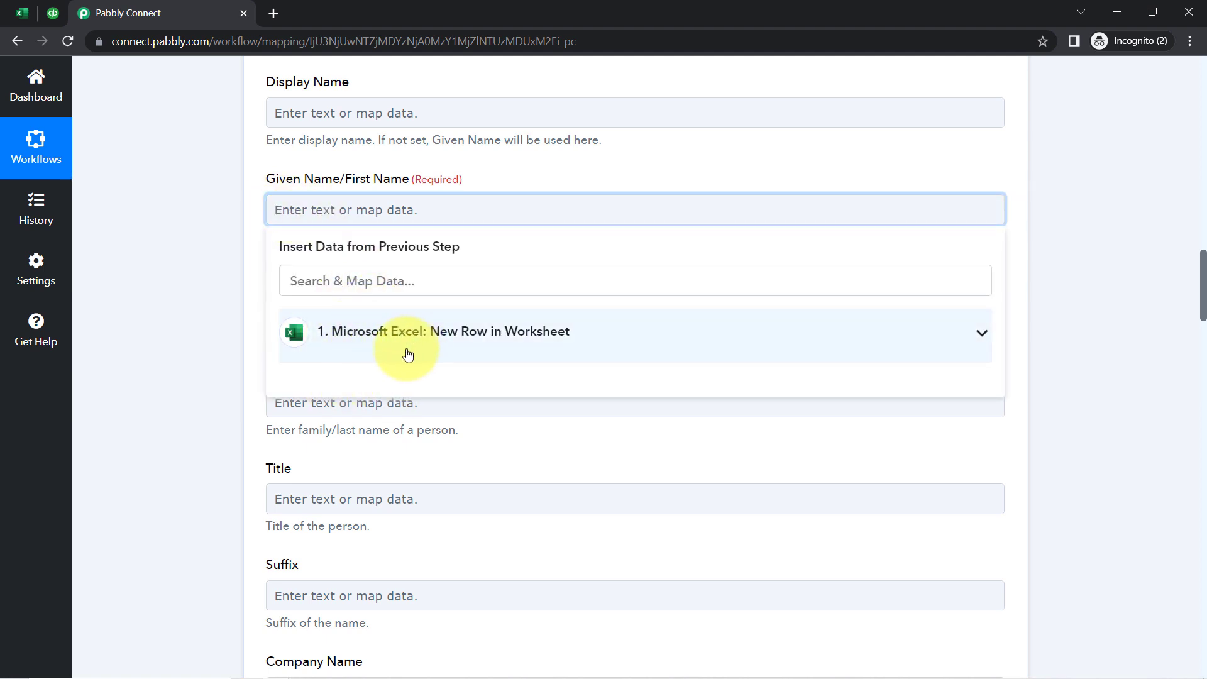
{"action": "left_click", "coordinate": [407, 331]}
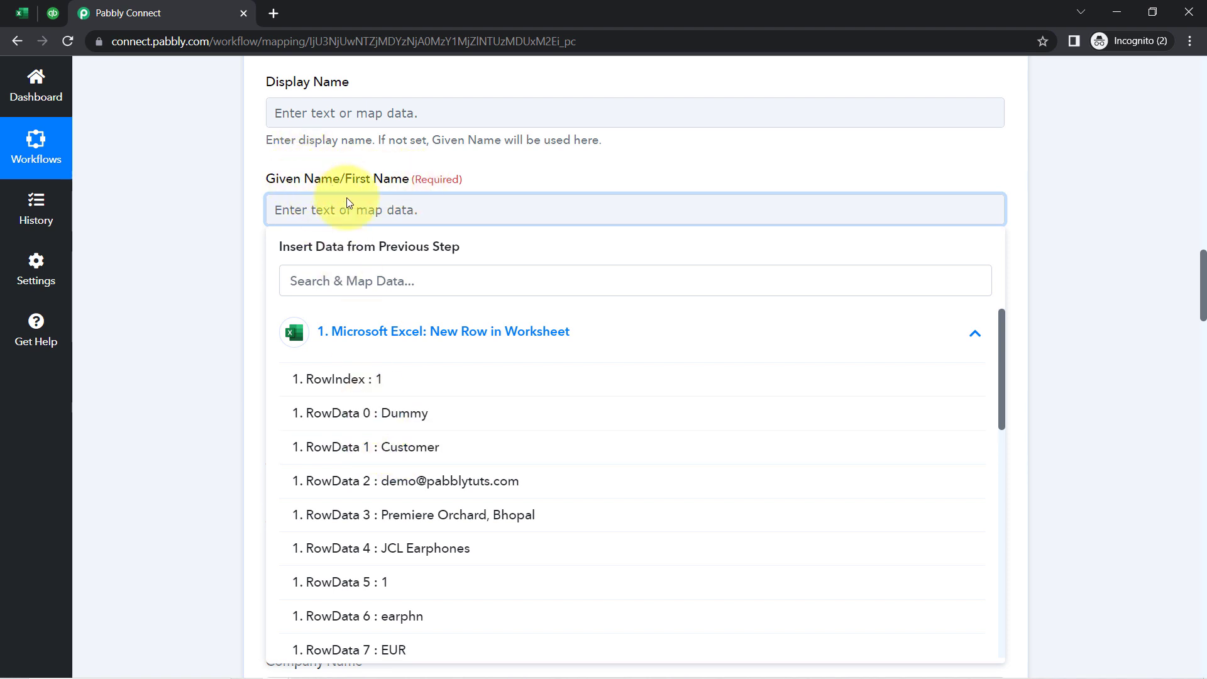
{"action": "left_click", "coordinate": [394, 414]}
{"action": "left_click", "coordinate": [215, 307]}
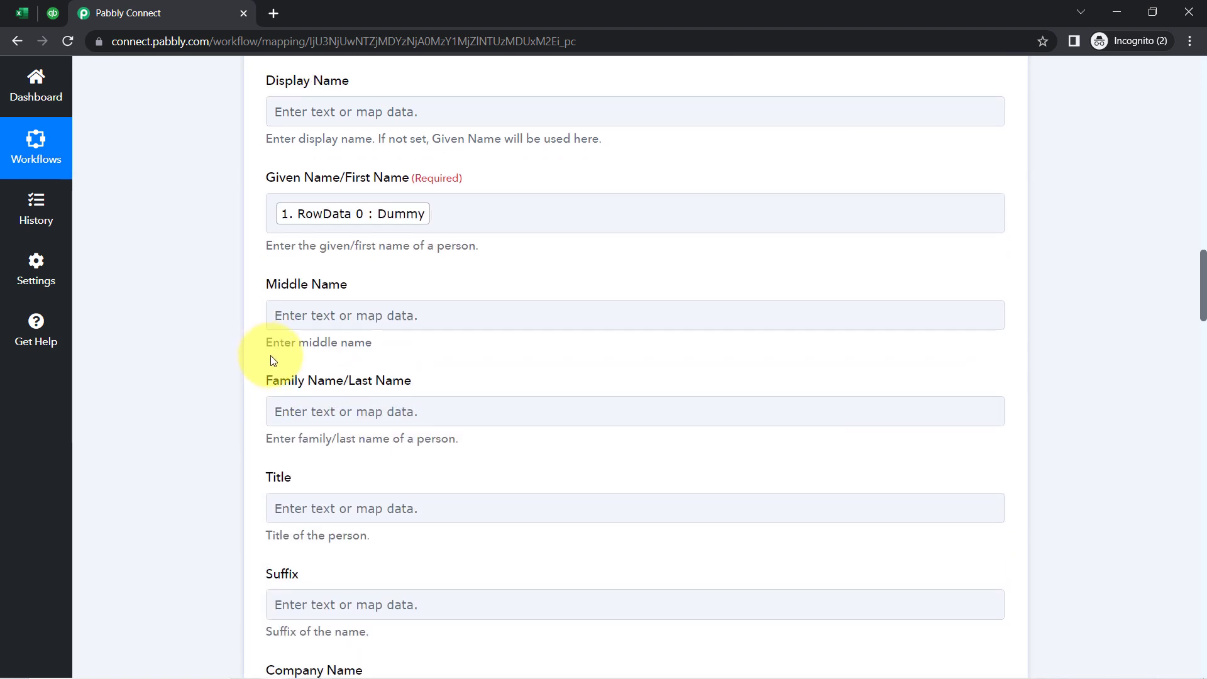
Map the customer's Family Name/Last Name field to RowData 1 from the Microsoft Excel trigger.
{"action": "scroll", "coordinate": [263, 327], "scroll_direction": "down", "scroll_amount": 3}
{"action": "left_click", "coordinate": [274, 254]}
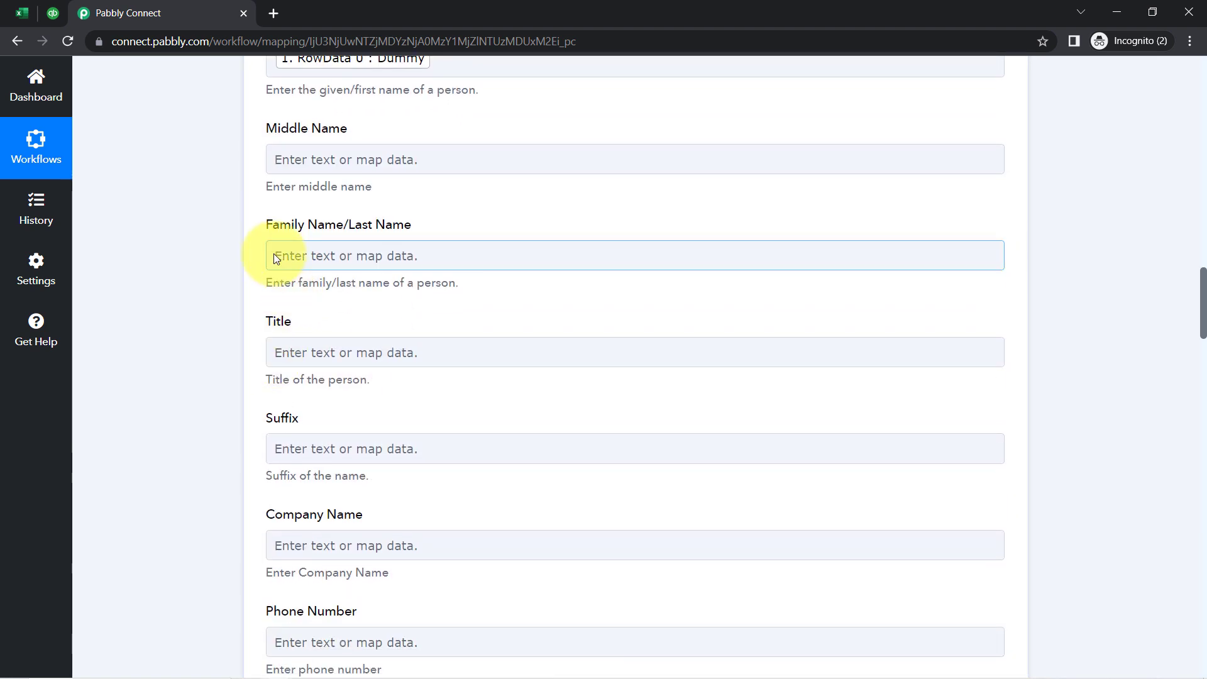
{"action": "left_click", "coordinate": [373, 385]}
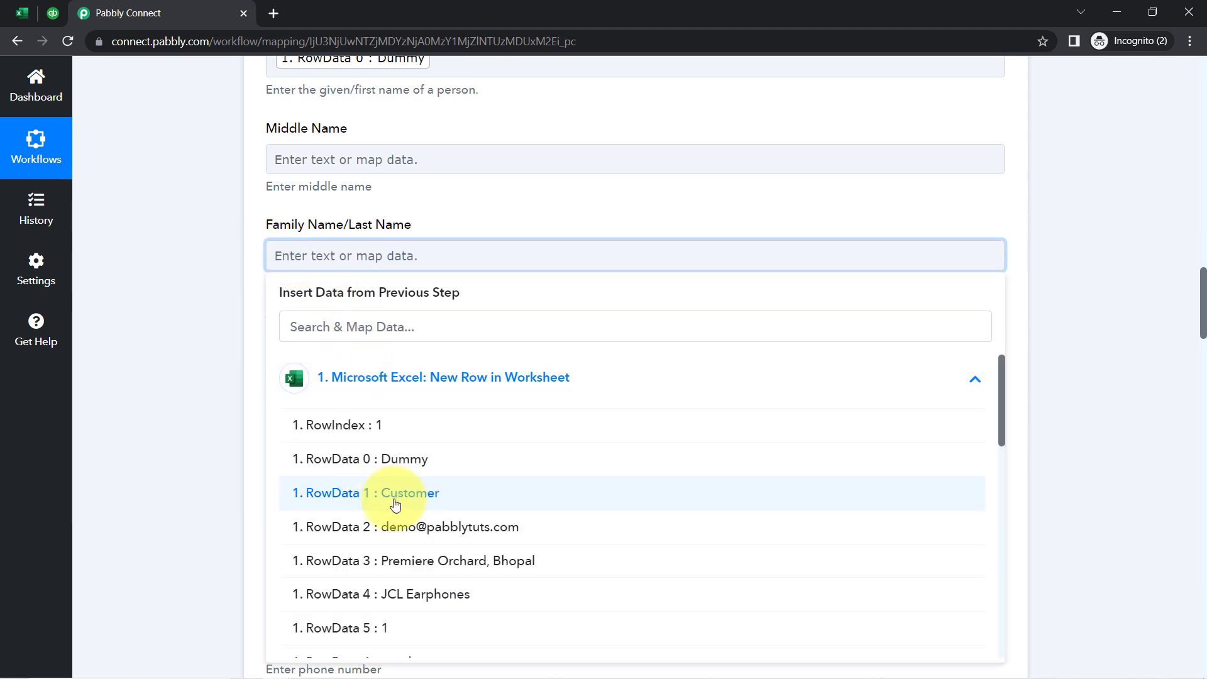
{"action": "left_click", "coordinate": [319, 493]}
{"action": "left_click", "coordinate": [141, 277]}
{"action": "scroll", "coordinate": [175, 323], "scroll_direction": "down", "scroll_amount": 5}
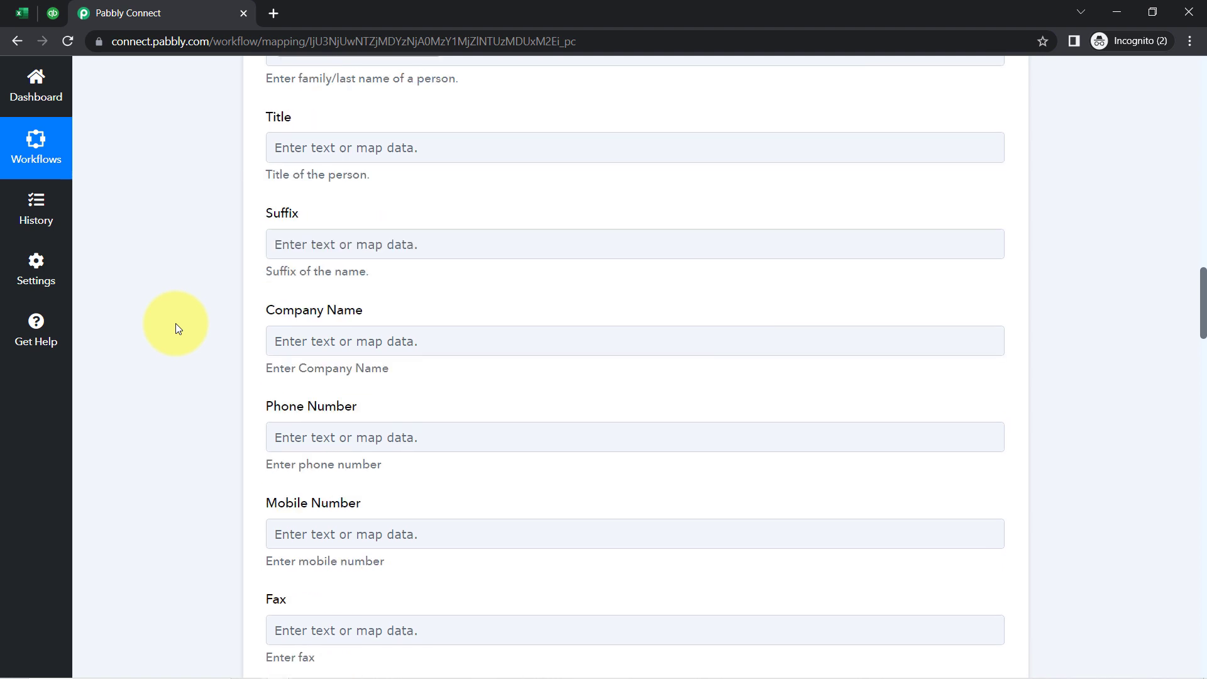
{"action": "scroll", "coordinate": [176, 323], "scroll_direction": "down", "scroll_amount": 4}
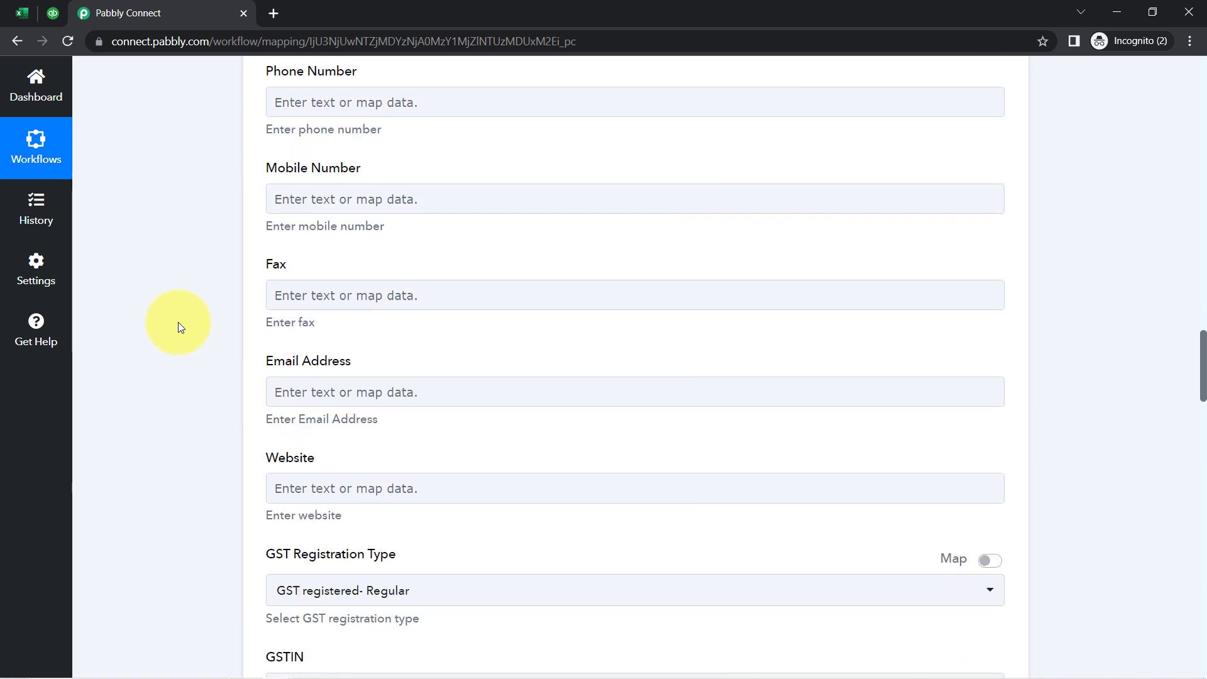
{"action": "left_click", "coordinate": [303, 210]}
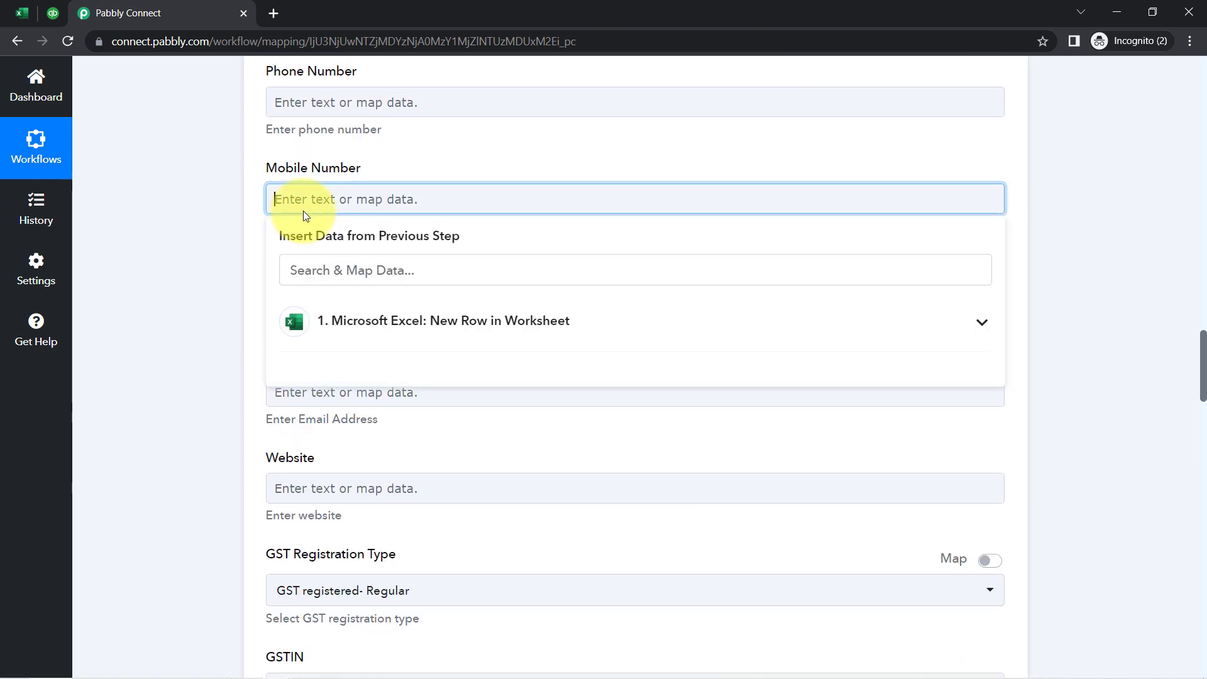
{"action": "left_click", "coordinate": [359, 319]}
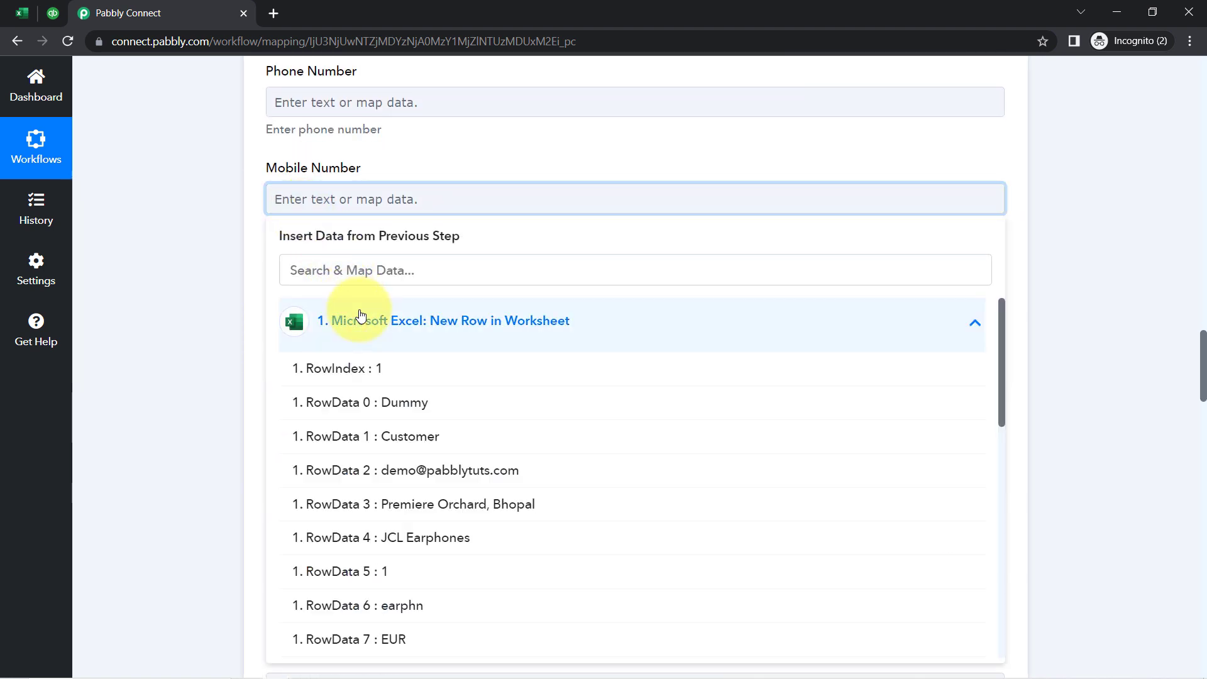
{"action": "left_click", "coordinate": [399, 474]}
{"action": "left_click", "coordinate": [485, 194]}
{"action": "key", "text": "BackSpace"}
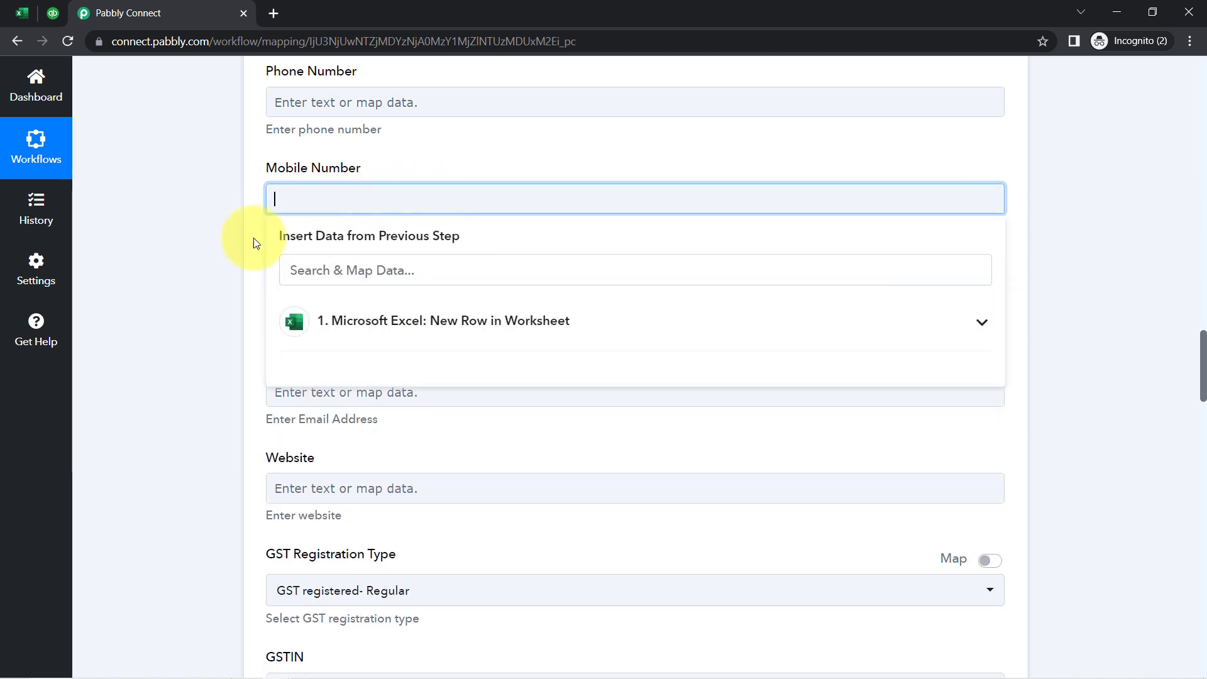
{"action": "left_click", "coordinate": [252, 248]}
Map the customer's Email Address field to RowData 2 from the Microsoft Excel trigger.
{"action": "scroll", "coordinate": [258, 292], "scroll_direction": "down", "scroll_amount": 3}
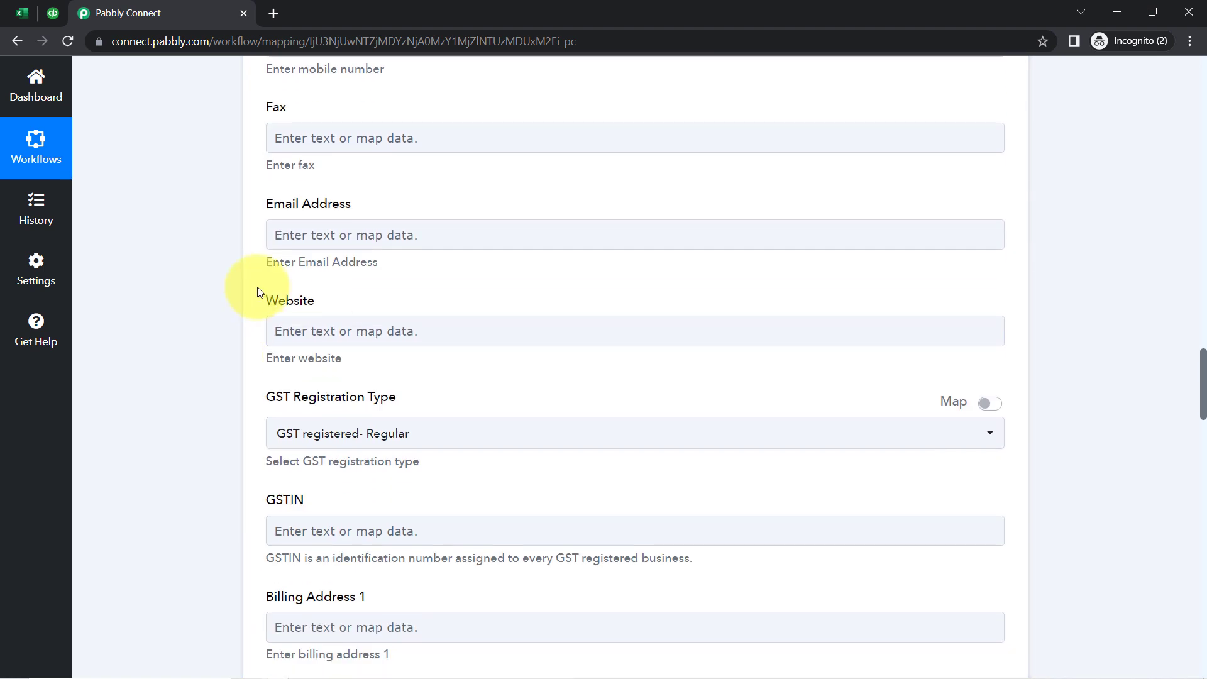
{"action": "left_click", "coordinate": [300, 235]}
{"action": "left_click", "coordinate": [366, 357]}
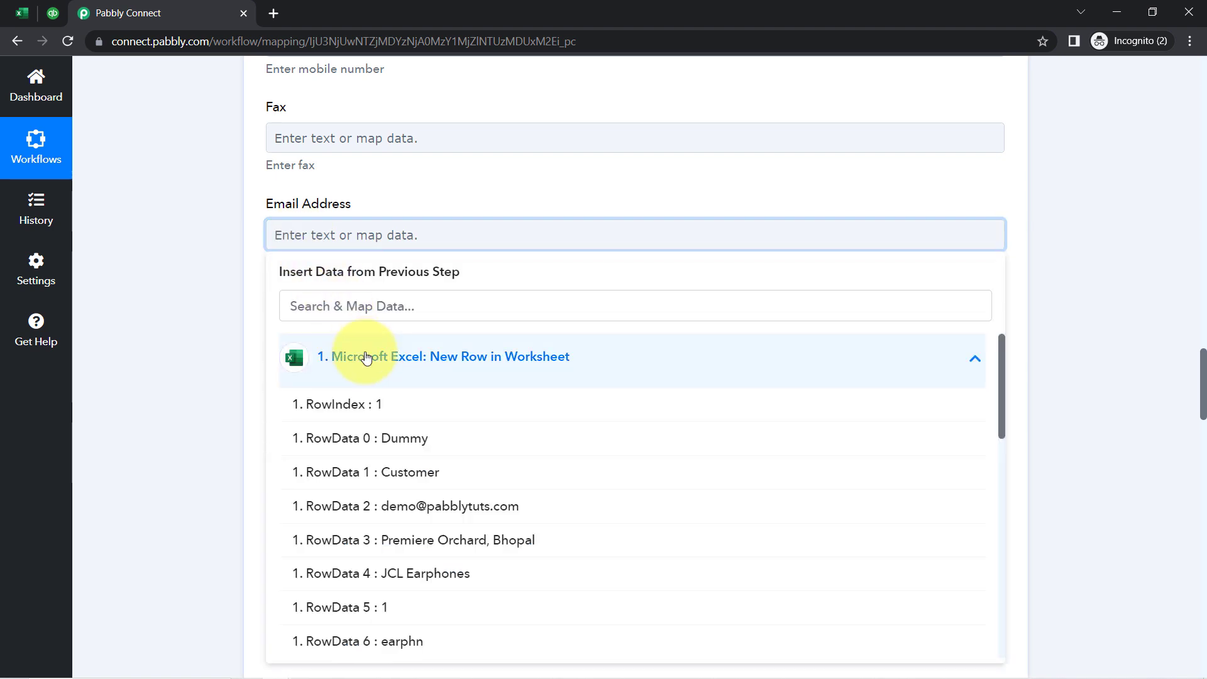
{"action": "left_click", "coordinate": [430, 506]}
{"action": "left_click", "coordinate": [195, 321]}
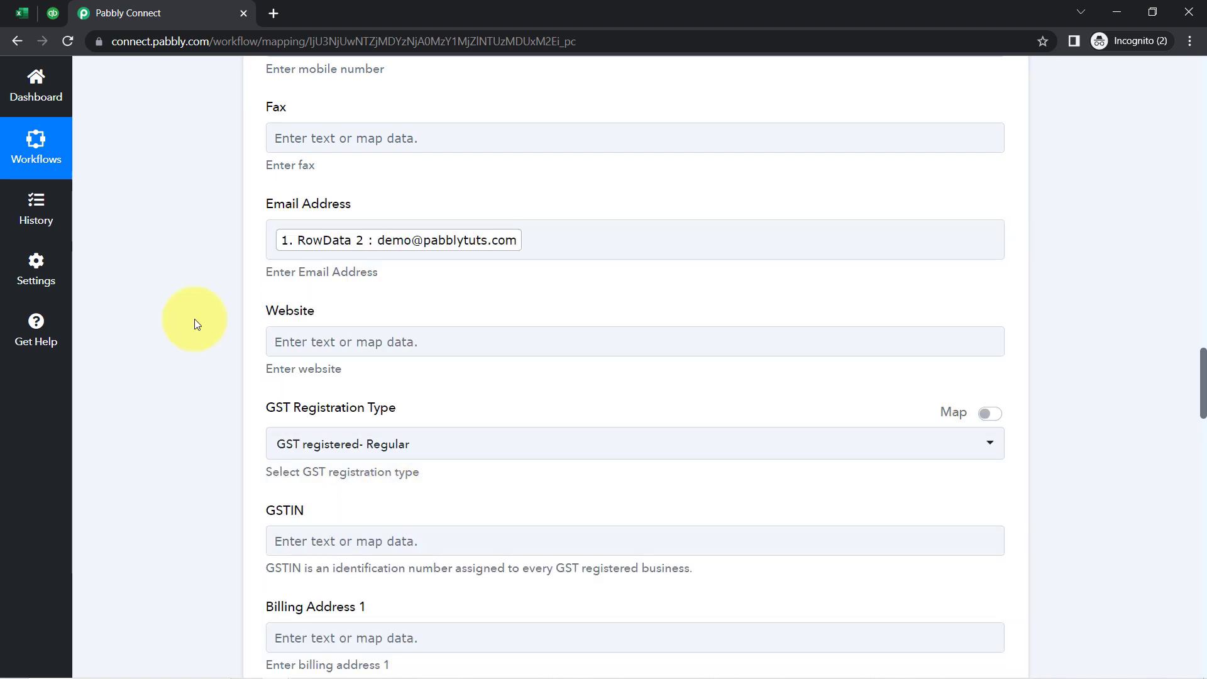
Map the customer's Shipping Address 1 field to RowData 3 from the Microsoft Excel trigger.
{"action": "scroll", "coordinate": [195, 324], "scroll_direction": "down", "scroll_amount": 5}
{"action": "scroll", "coordinate": [197, 324], "scroll_direction": "down", "scroll_amount": 1}
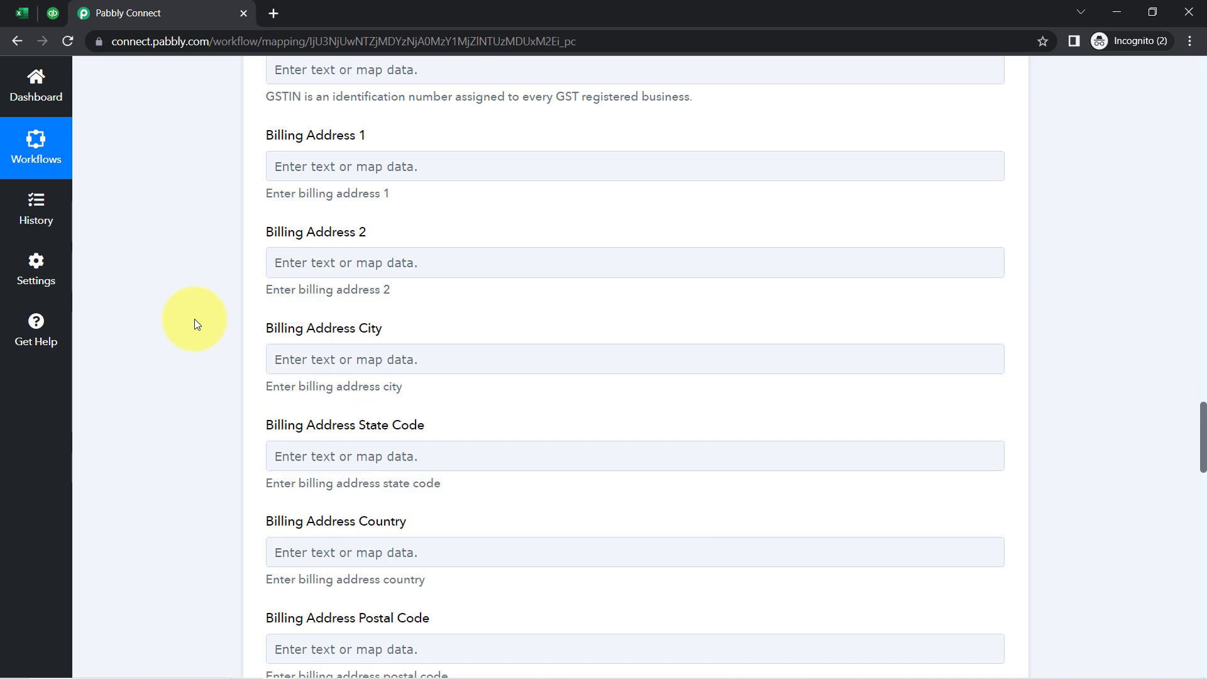
{"action": "scroll", "coordinate": [179, 343], "scroll_direction": "down", "scroll_amount": 1}
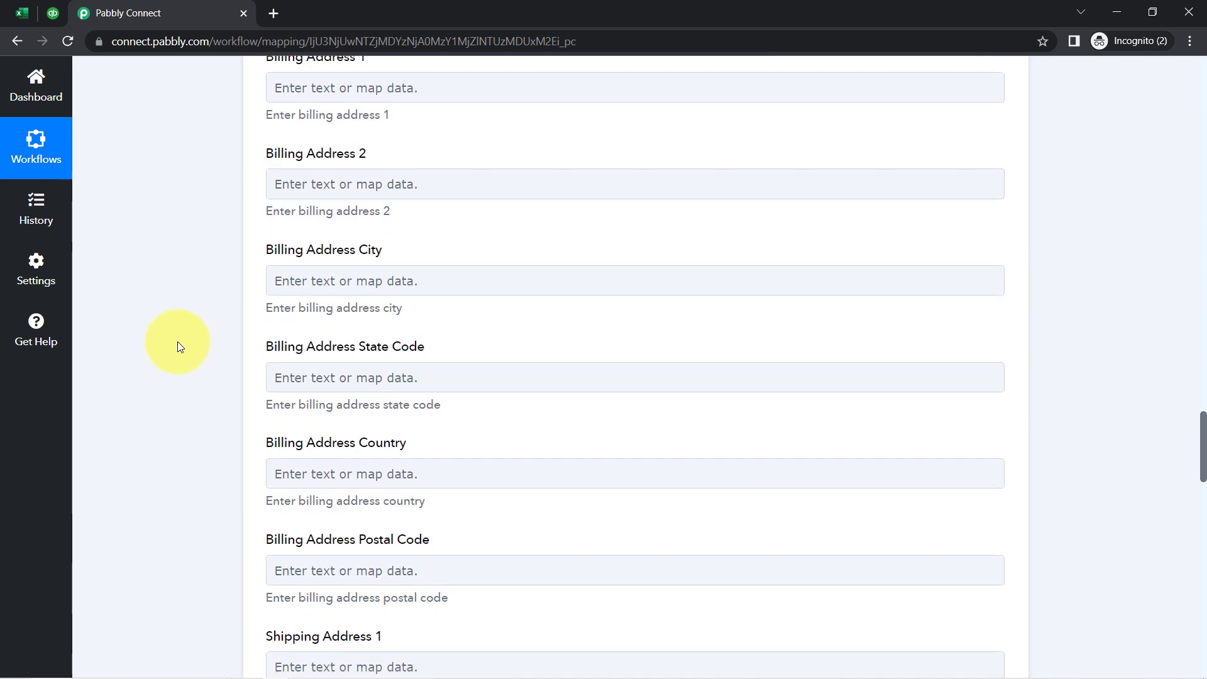
{"action": "scroll", "coordinate": [178, 342], "scroll_direction": "down", "scroll_amount": 3}
{"action": "scroll", "coordinate": [177, 341], "scroll_direction": "down", "scroll_amount": 1}
{"action": "scroll", "coordinate": [179, 347], "scroll_direction": "down", "scroll_amount": 3}
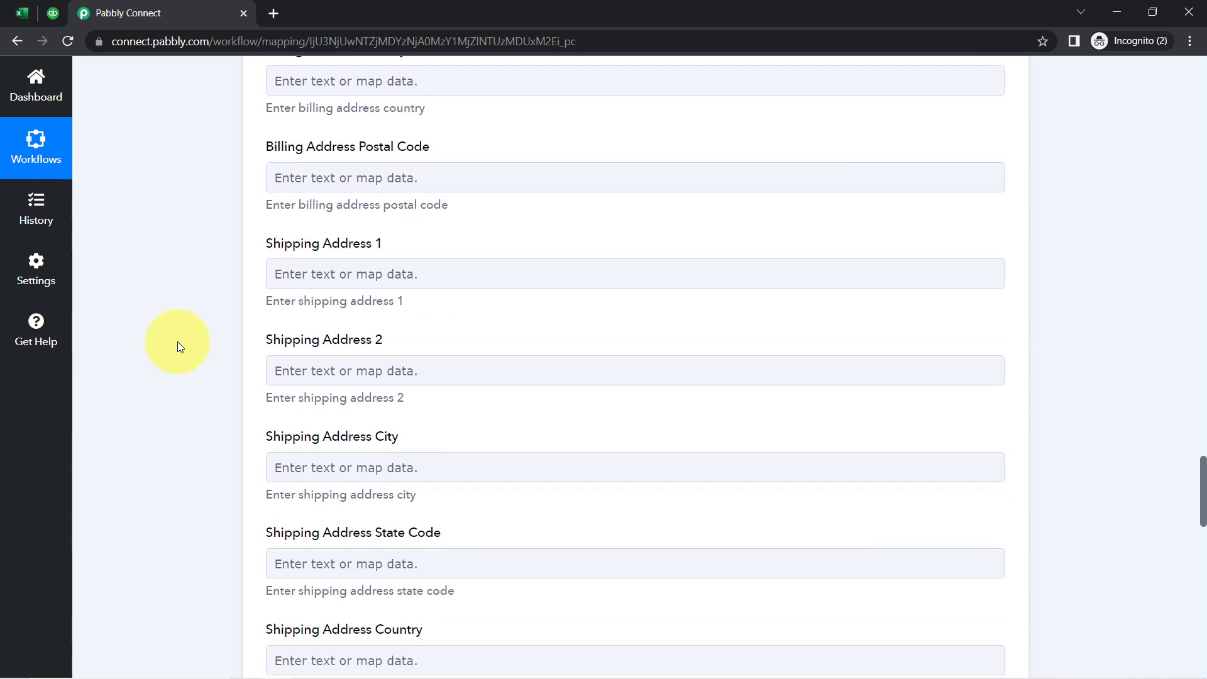
{"action": "left_click", "coordinate": [318, 271]}
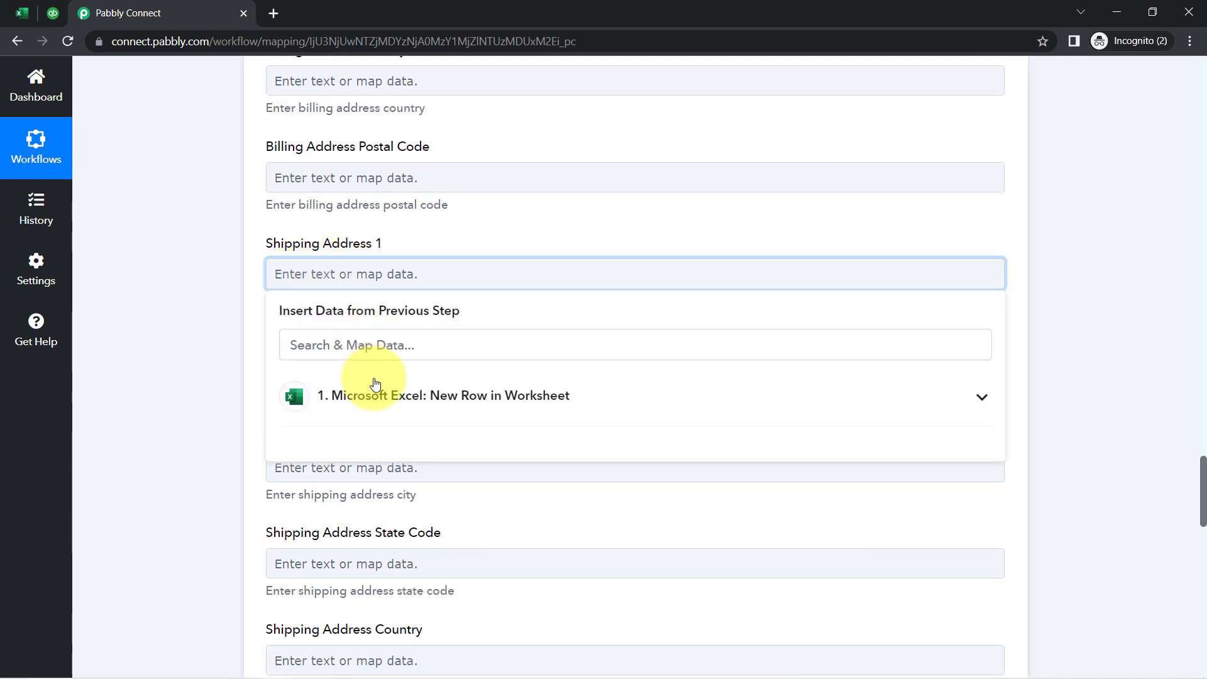
{"action": "left_click", "coordinate": [381, 408]}
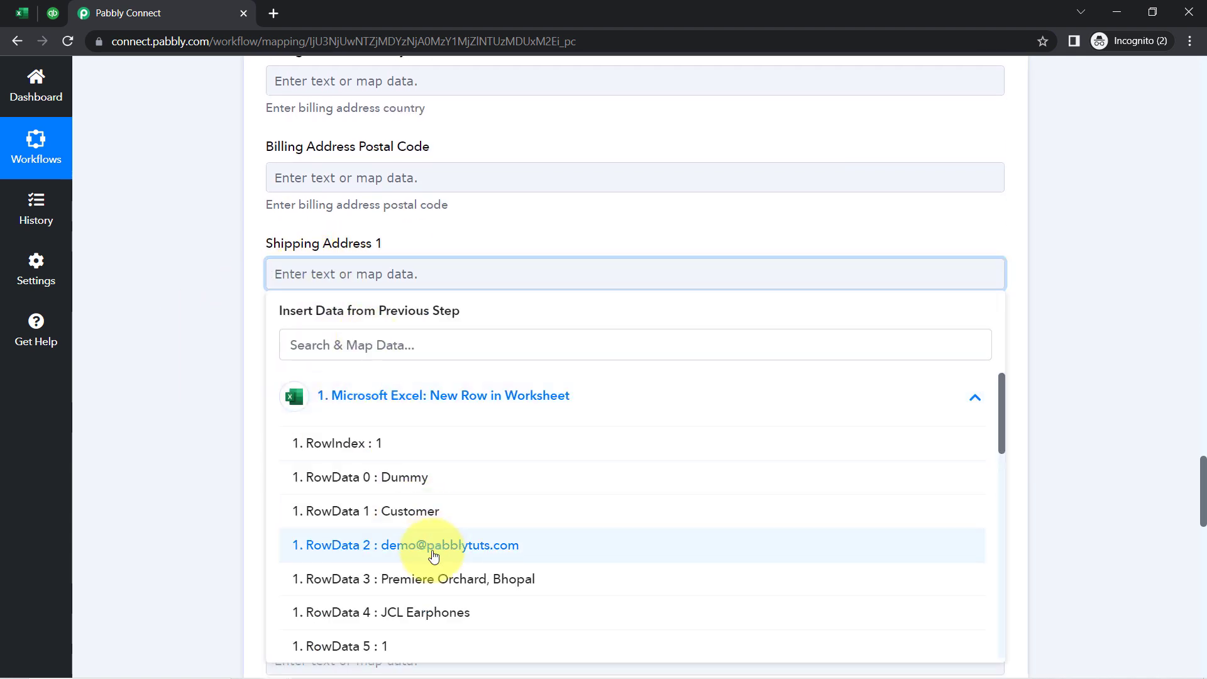
{"action": "left_click", "coordinate": [425, 584]}
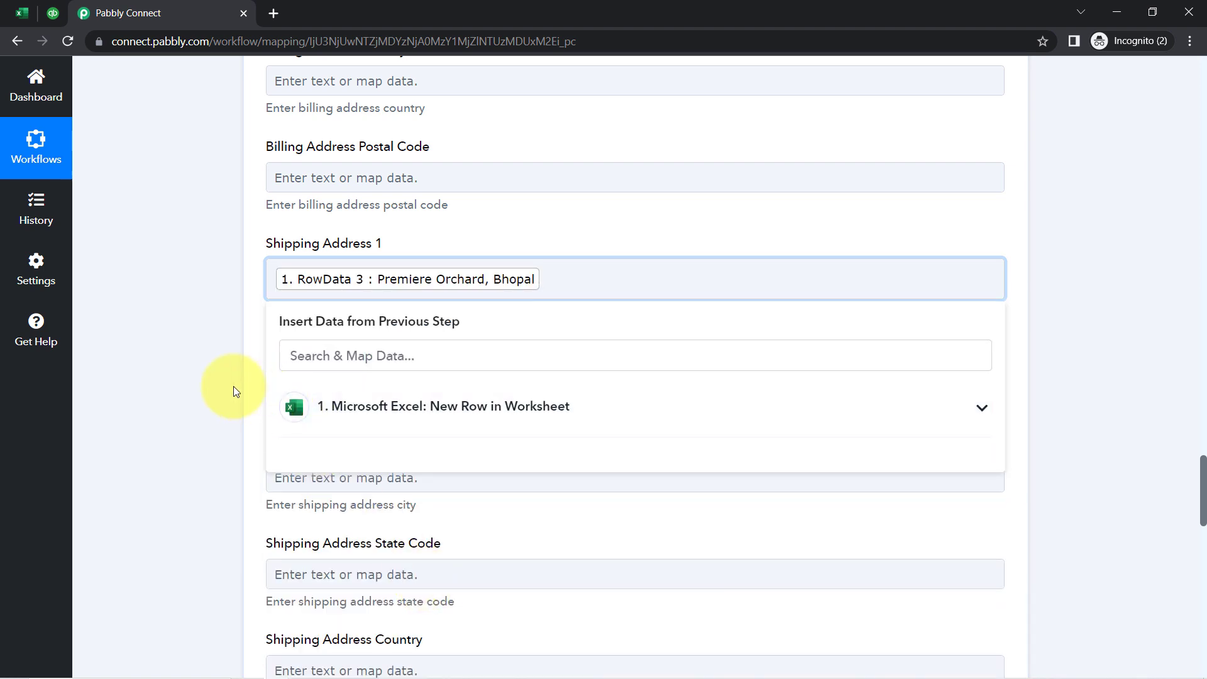
{"action": "left_click", "coordinate": [233, 387]}
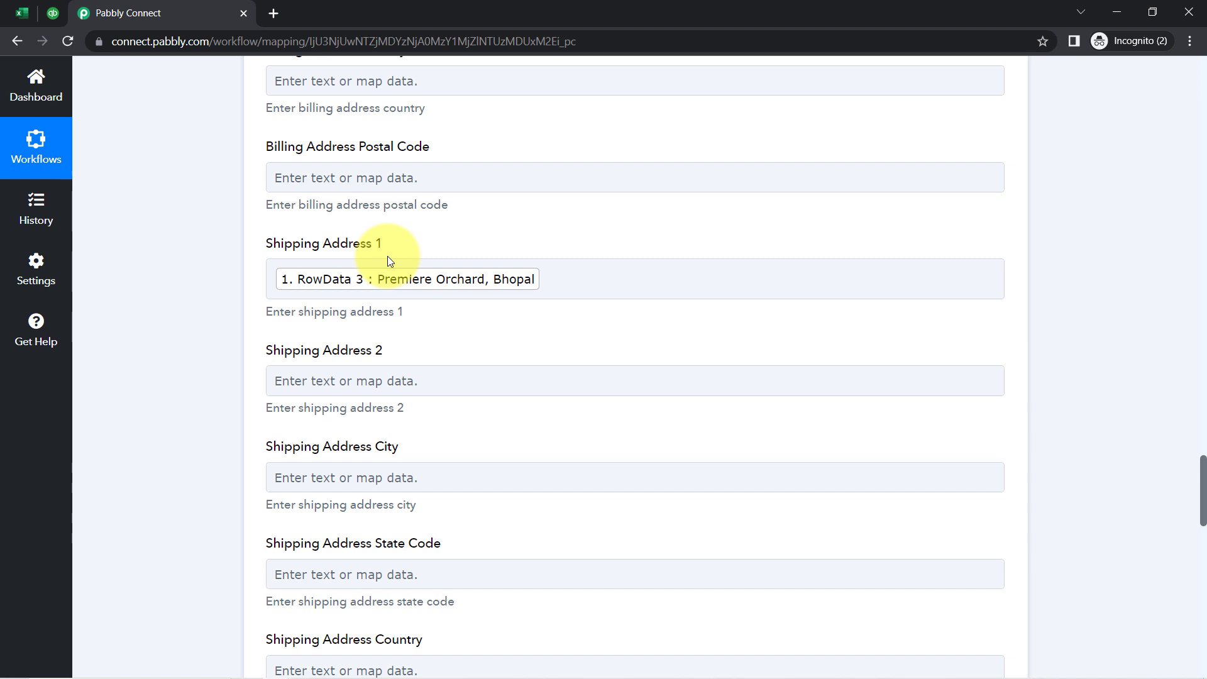
Save the Create a Customer action with a test request, then review and collapse its received response.
{"action": "scroll", "coordinate": [214, 297], "scroll_direction": "down", "scroll_amount": 18}
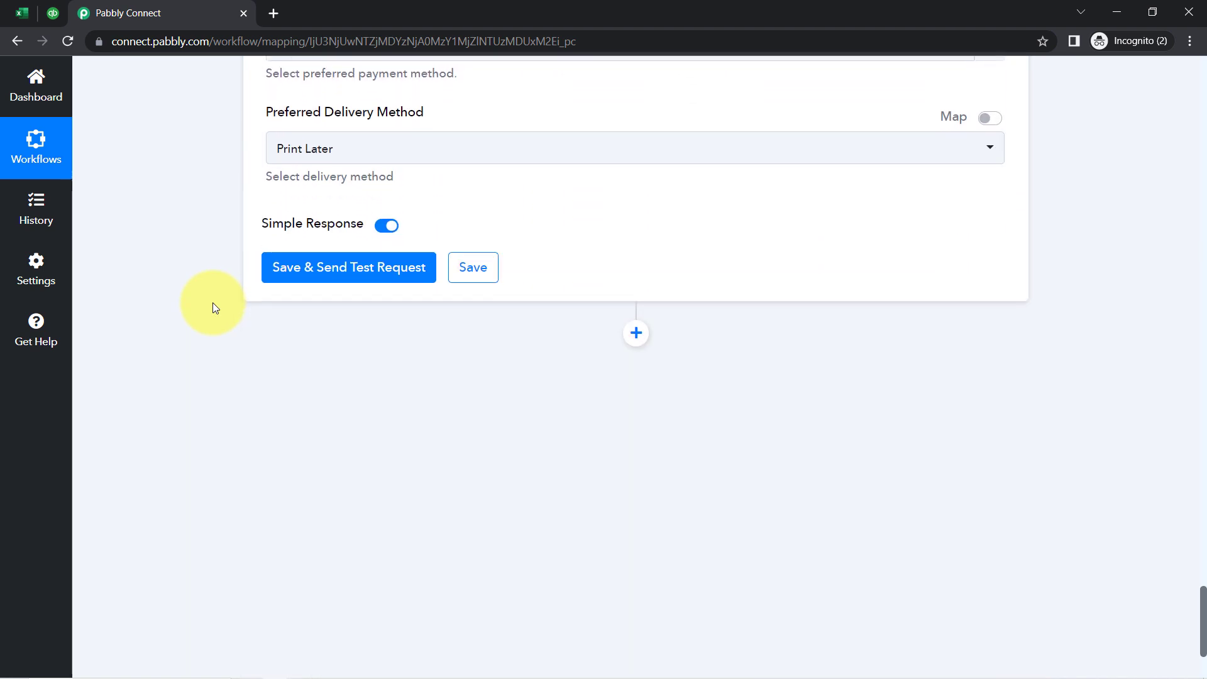
{"action": "left_click", "coordinate": [322, 280]}
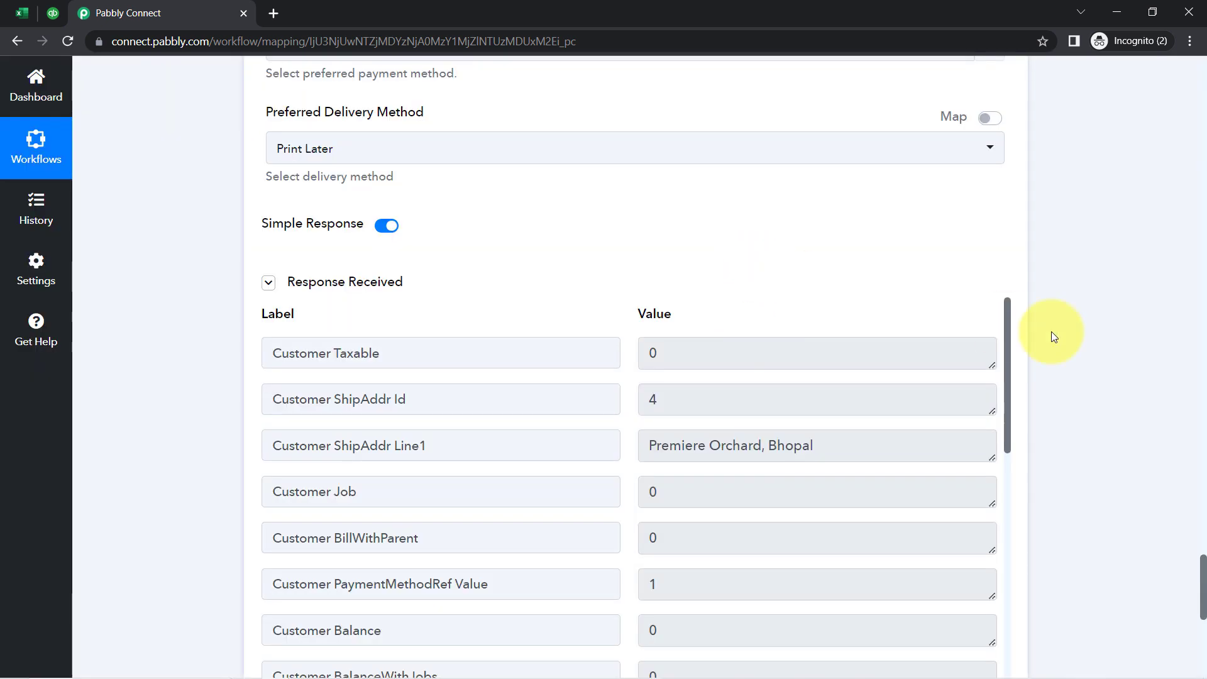
{"action": "left_click_drag", "start_coordinate": [1009, 324], "coordinate": [1003, 292]}
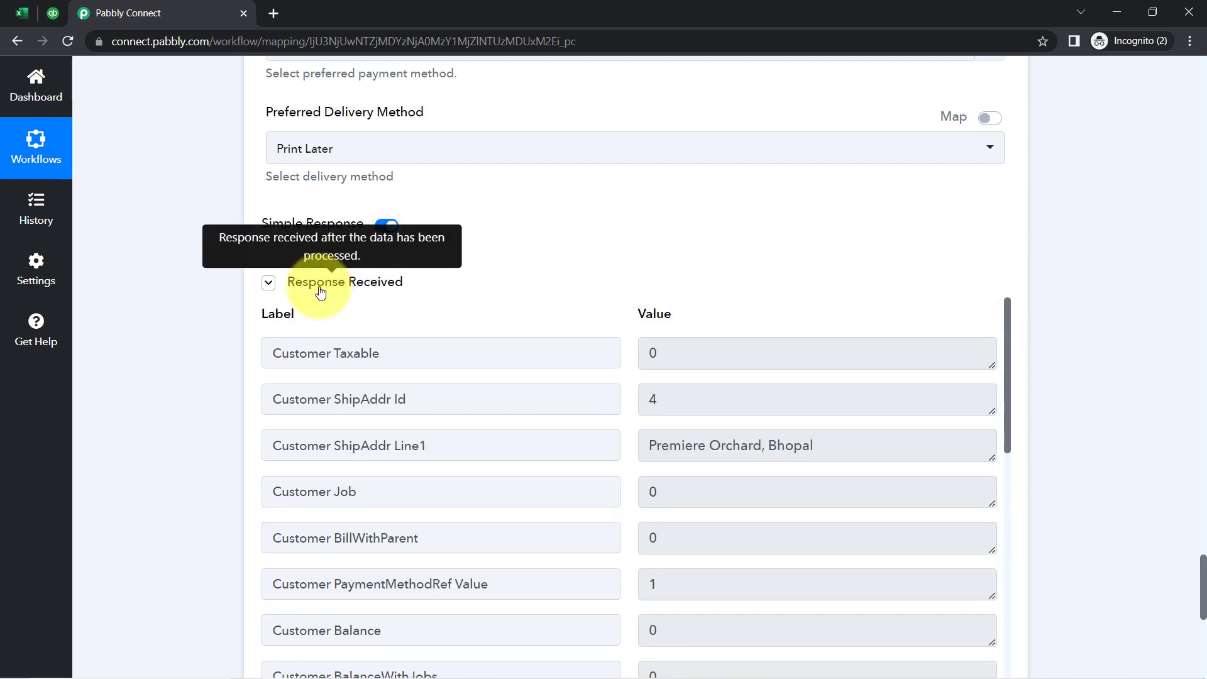
{"action": "left_click", "coordinate": [319, 289]}
{"action": "left_click", "coordinate": [318, 286]}
{"action": "left_click", "coordinate": [315, 289]}
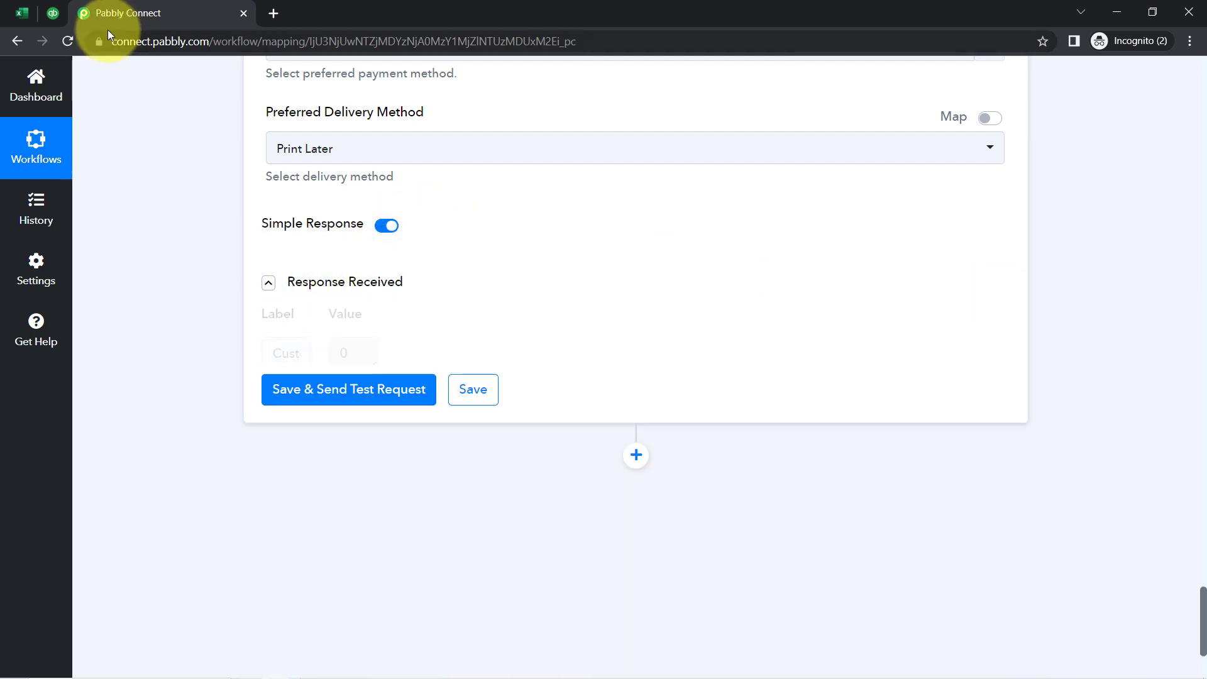
Switch to QuickBooks, reload the Customers list and check the new customer's email and shipping address in the customer details.
{"action": "left_click", "coordinate": [52, 11]}
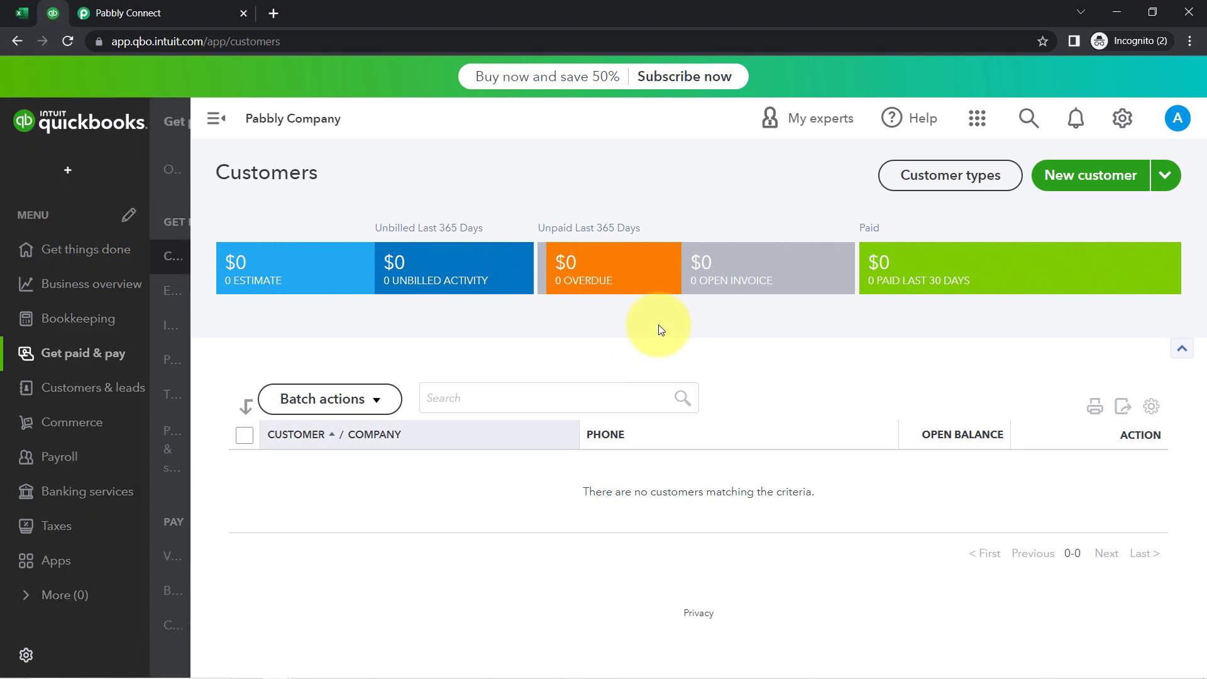
{"action": "left_click", "coordinate": [65, 41]}
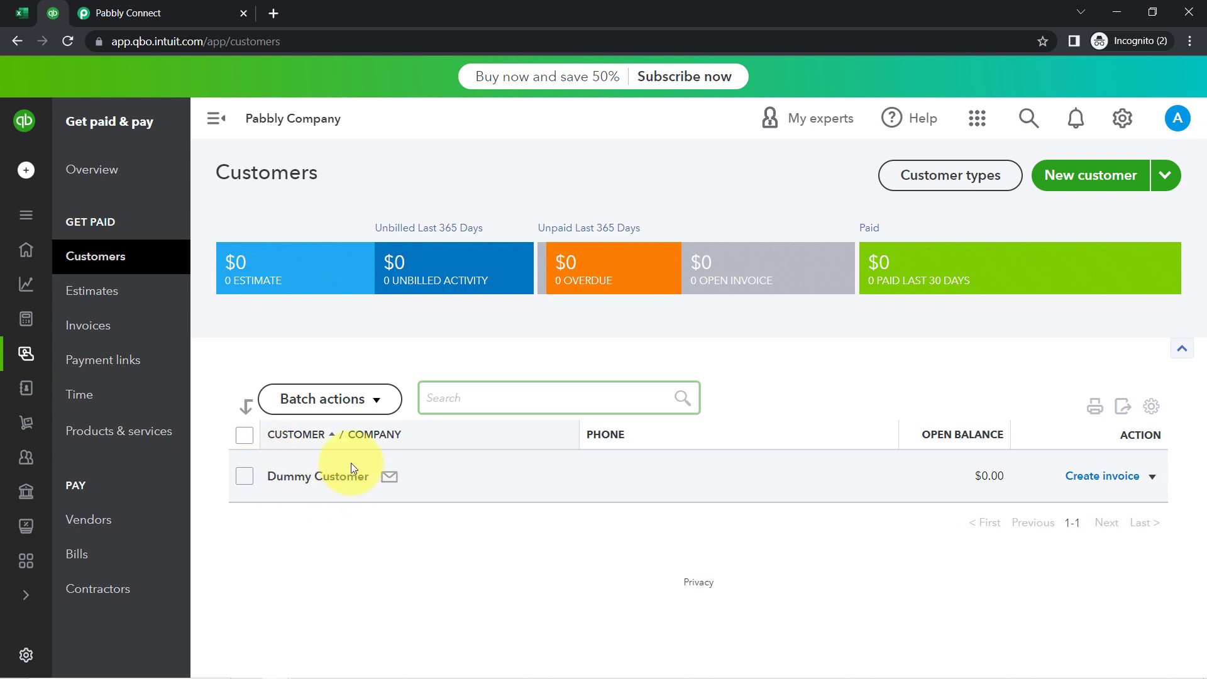
{"action": "left_click", "coordinate": [333, 476]}
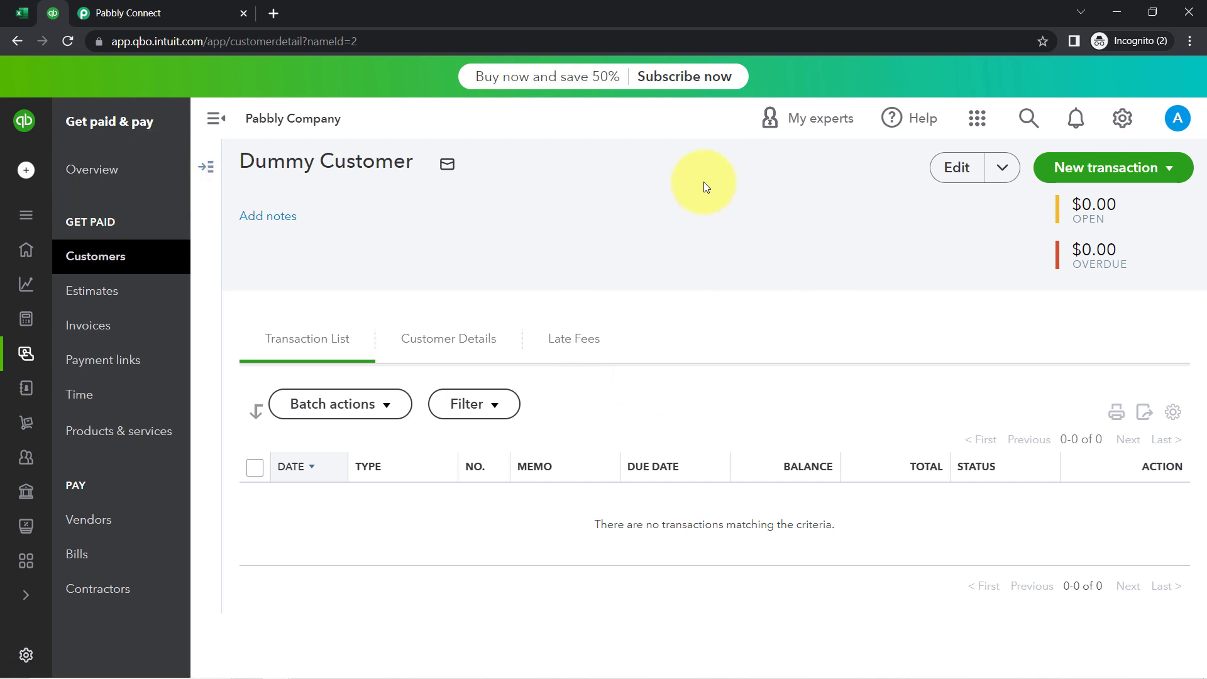
{"action": "left_click", "coordinate": [449, 342]}
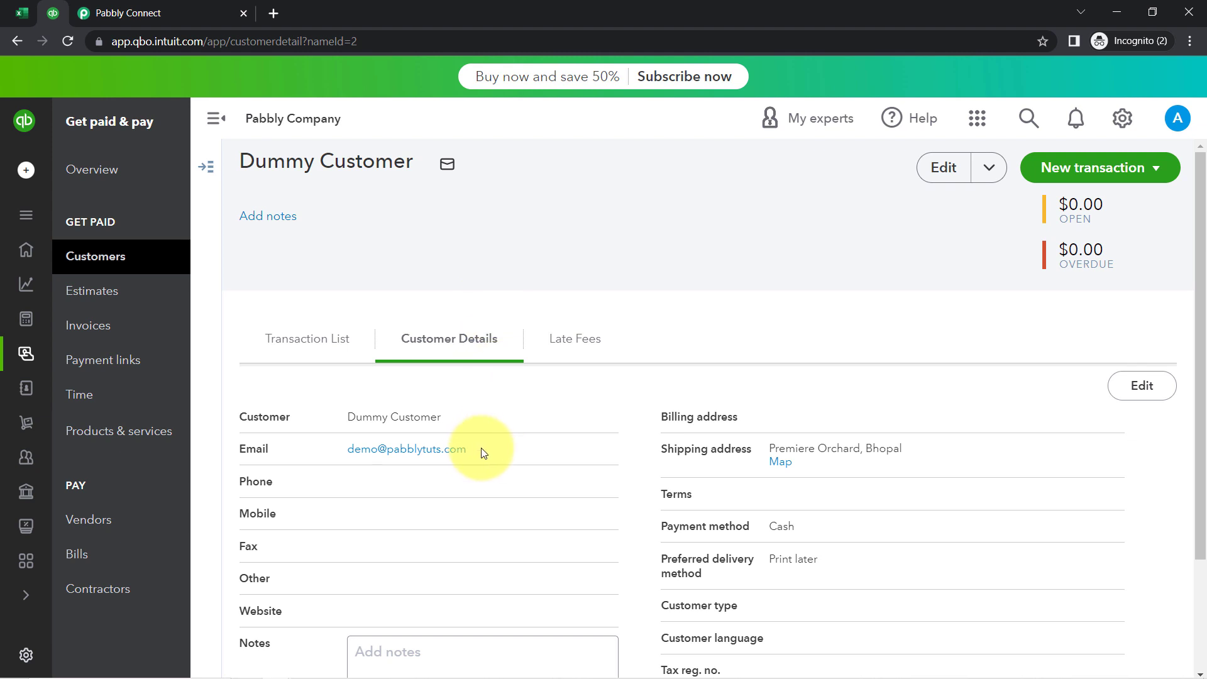
{"action": "left_click_drag", "start_coordinate": [472, 452], "coordinate": [365, 452]}
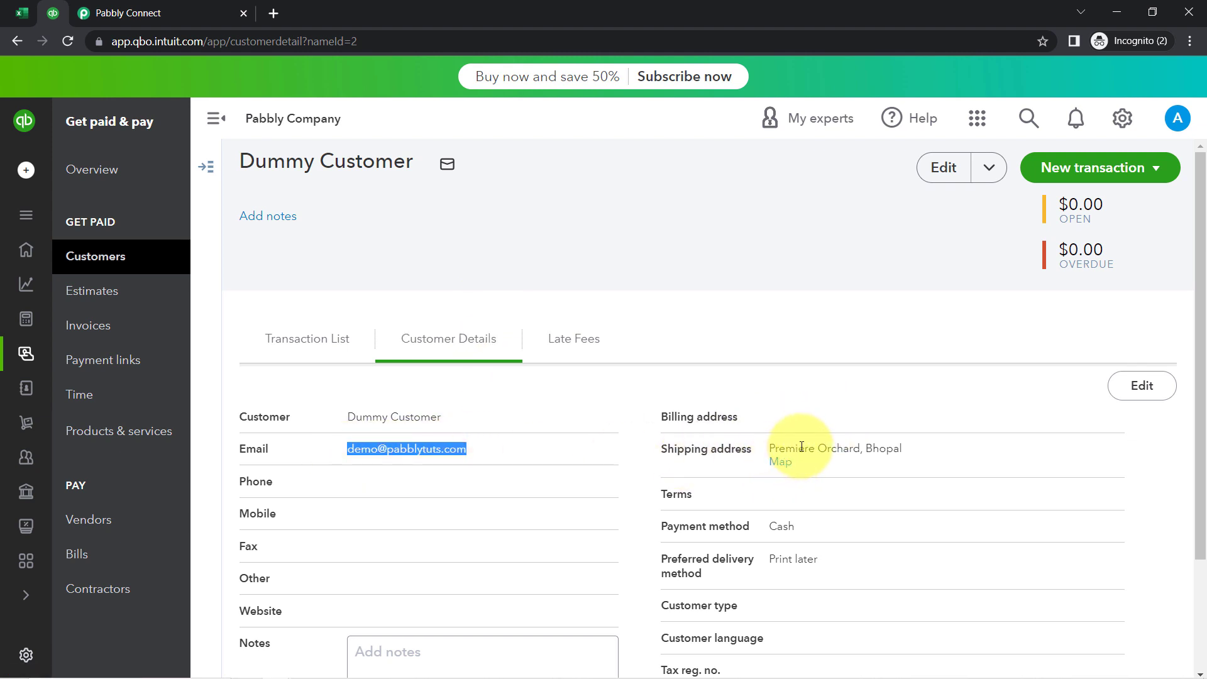
{"action": "left_click_drag", "start_coordinate": [801, 447], "coordinate": [920, 457]}
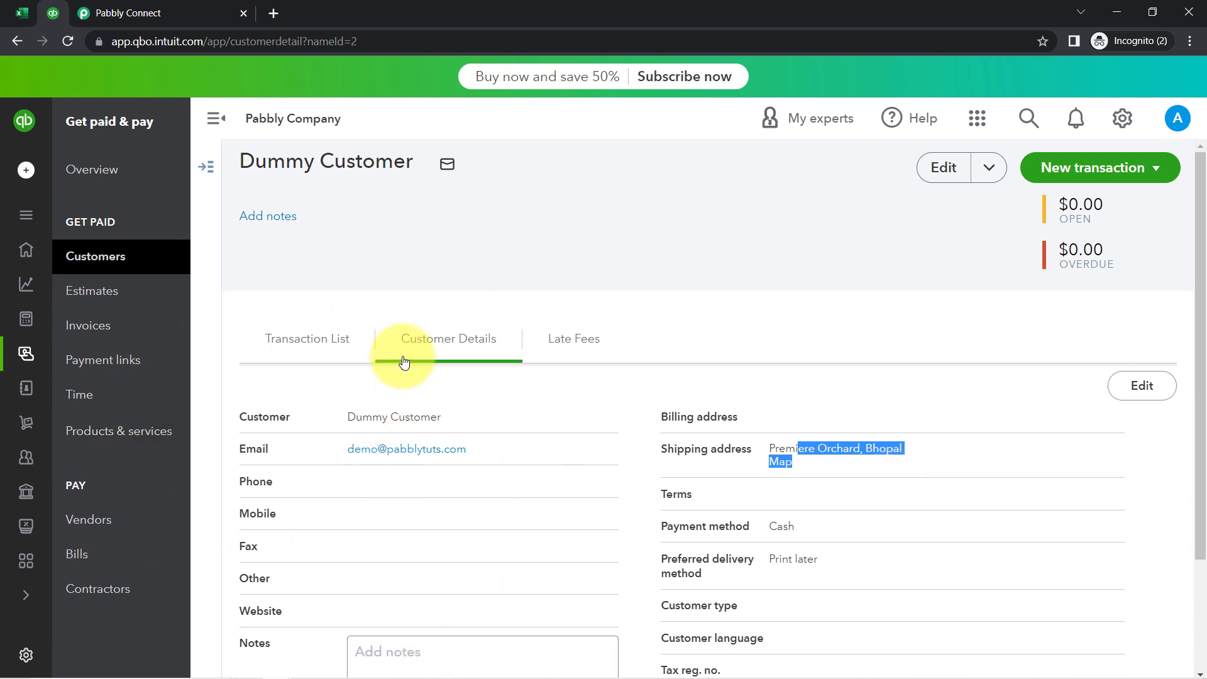
Switch to the All Invoices Data workbook in Excel and look over rows 2 to 5 of Sheet1.
{"action": "left_click", "coordinate": [155, 5]}
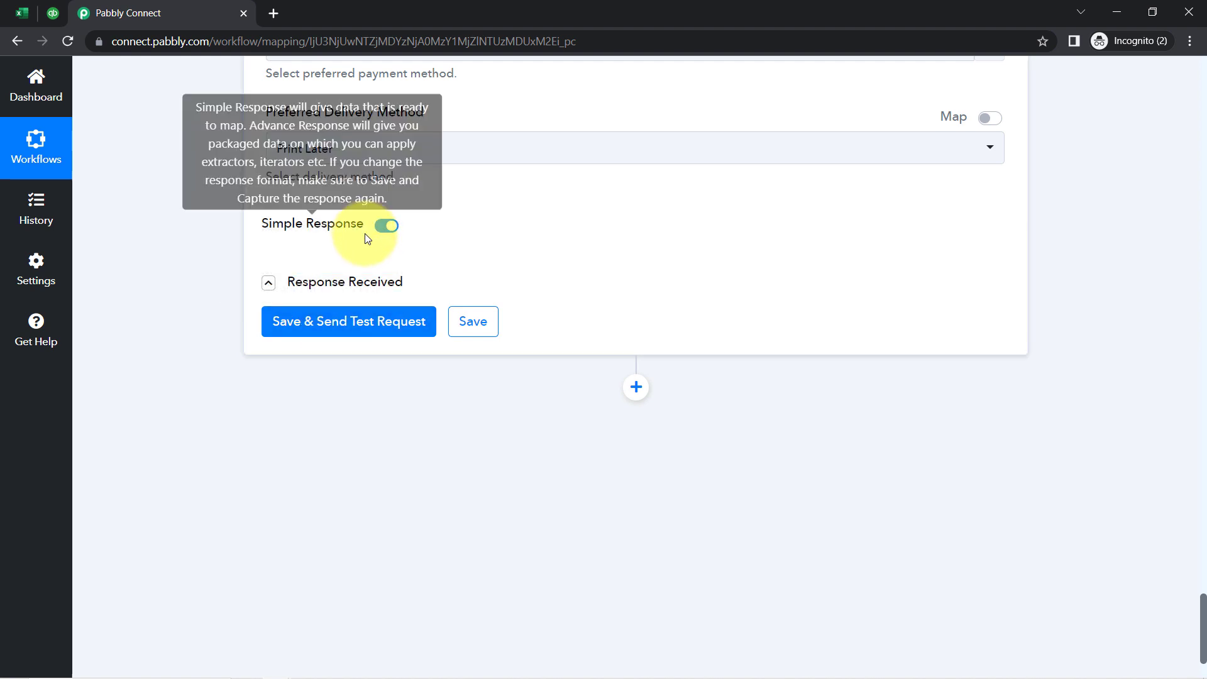
{"action": "scroll", "coordinate": [440, 276], "scroll_direction": "up", "scroll_amount": 13}
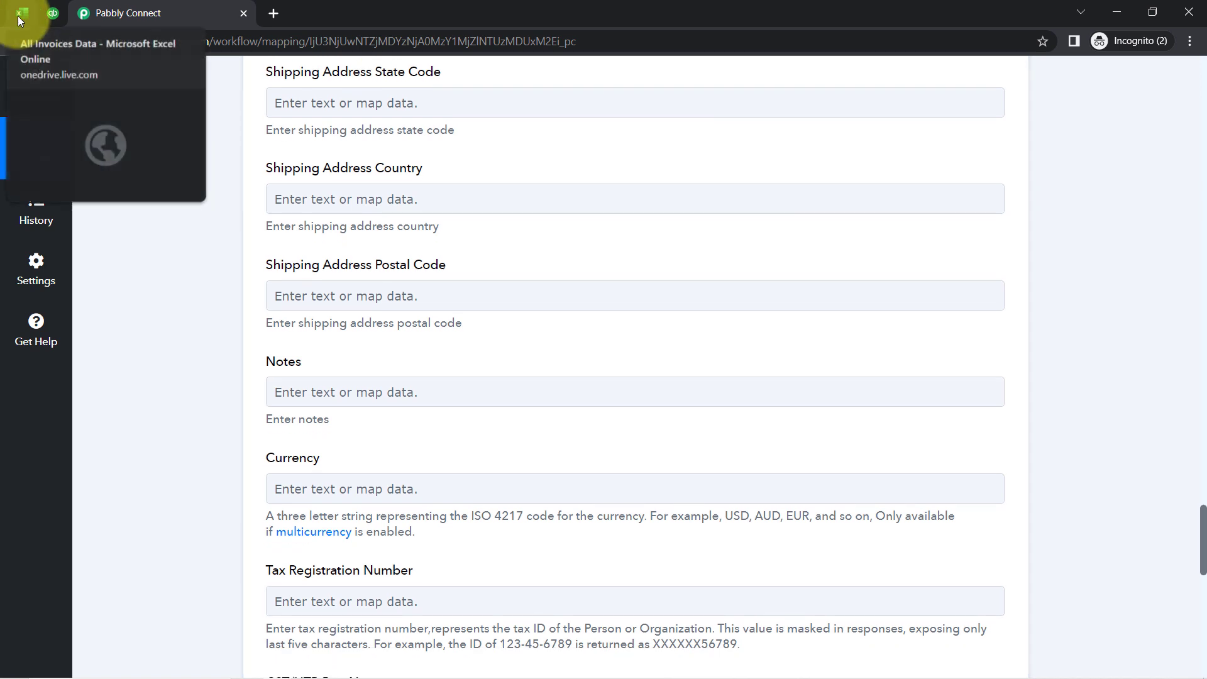
{"action": "left_click", "coordinate": [19, 14]}
{"action": "left_click", "coordinate": [5, 332]}
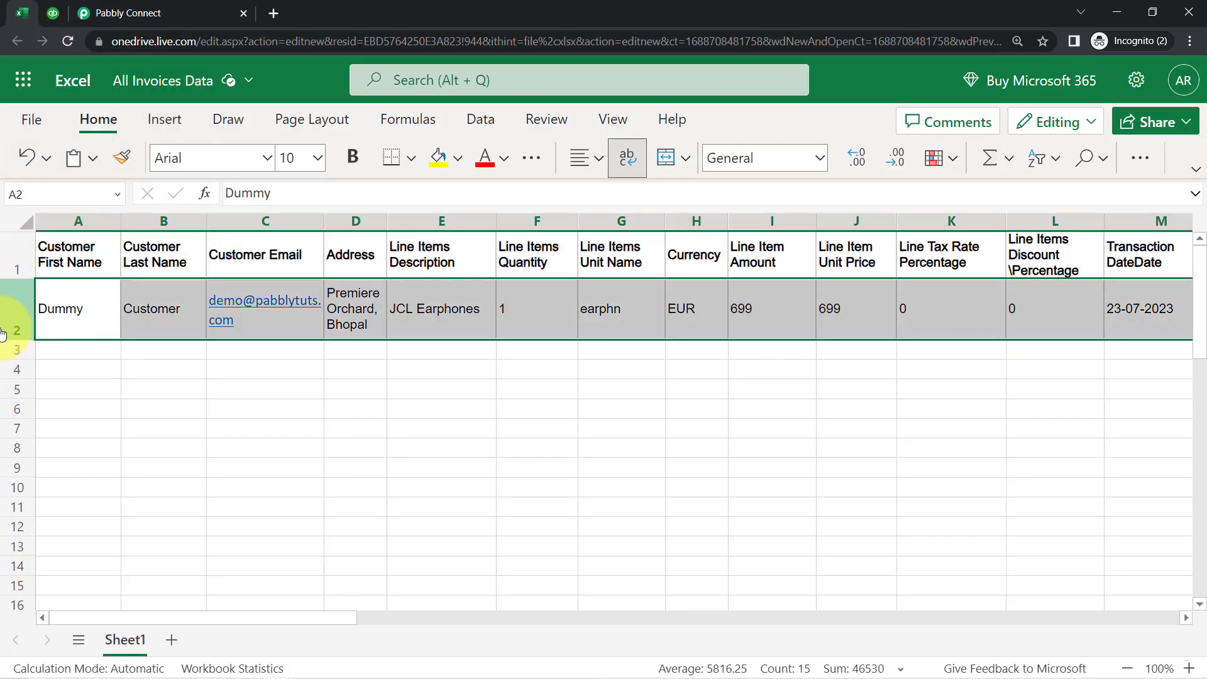
{"action": "left_click", "coordinate": [7, 349]}
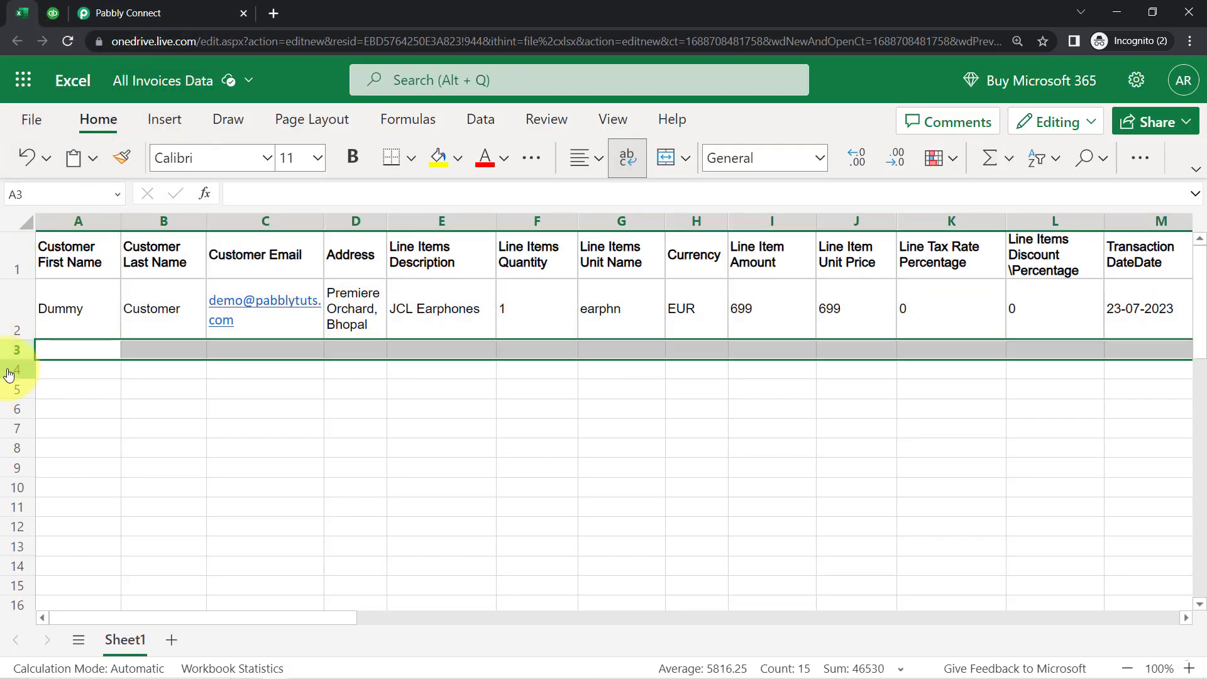
{"action": "left_click", "coordinate": [7, 370]}
{"action": "left_click", "coordinate": [8, 390]}
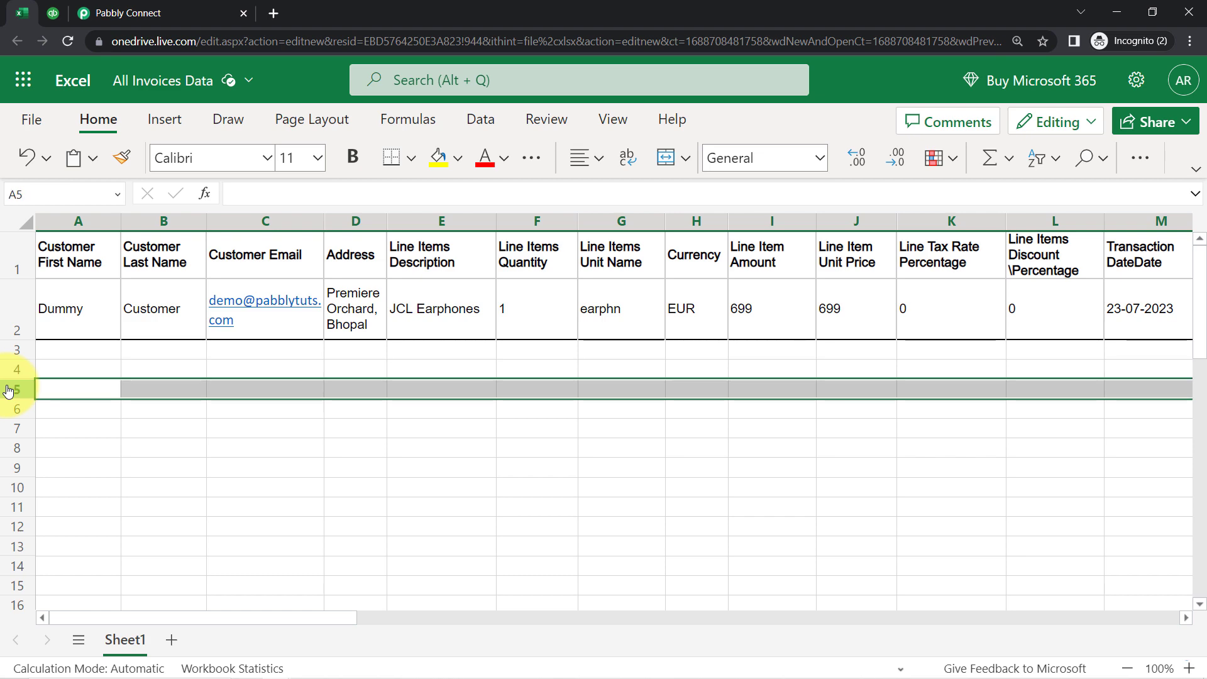
Return to Pabbly Connect, collapse the Create a Customer action and add a new action step below it.
{"action": "left_click", "coordinate": [142, 3]}
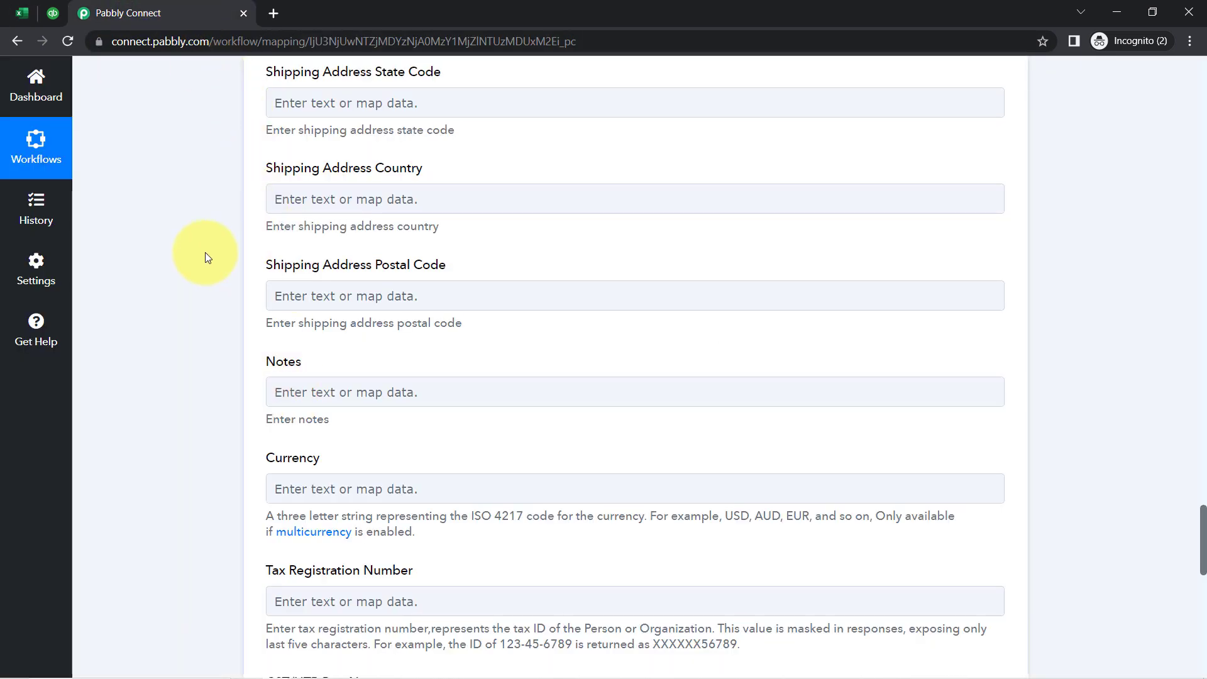
{"action": "scroll", "coordinate": [208, 255], "scroll_direction": "up", "scroll_amount": 7}
{"action": "scroll", "coordinate": [215, 269], "scroll_direction": "up", "scroll_amount": 15}
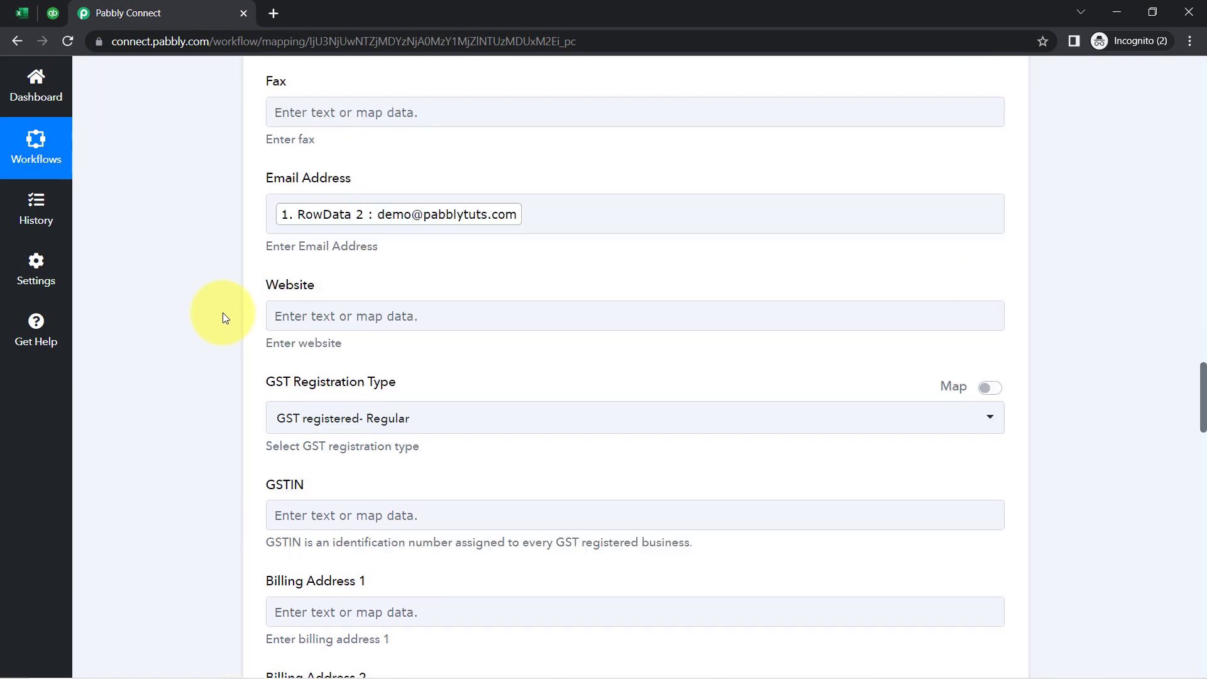
{"action": "scroll", "coordinate": [223, 311], "scroll_direction": "up", "scroll_amount": 12}
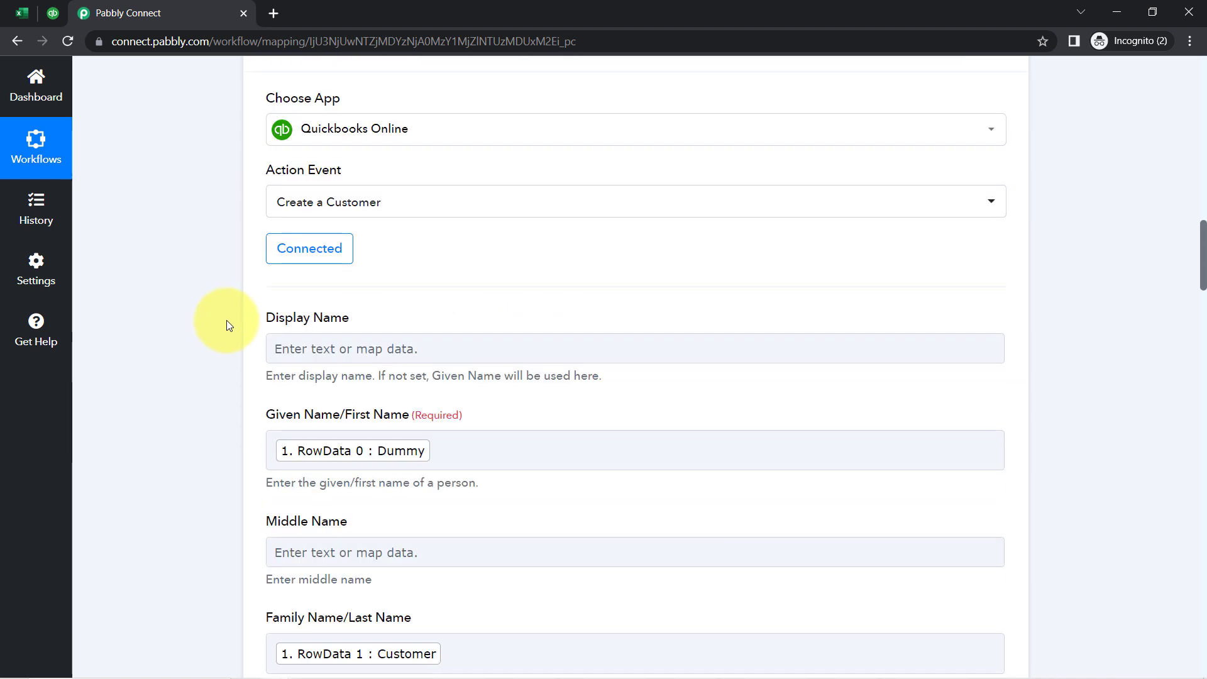
{"action": "left_click", "coordinate": [422, 275]}
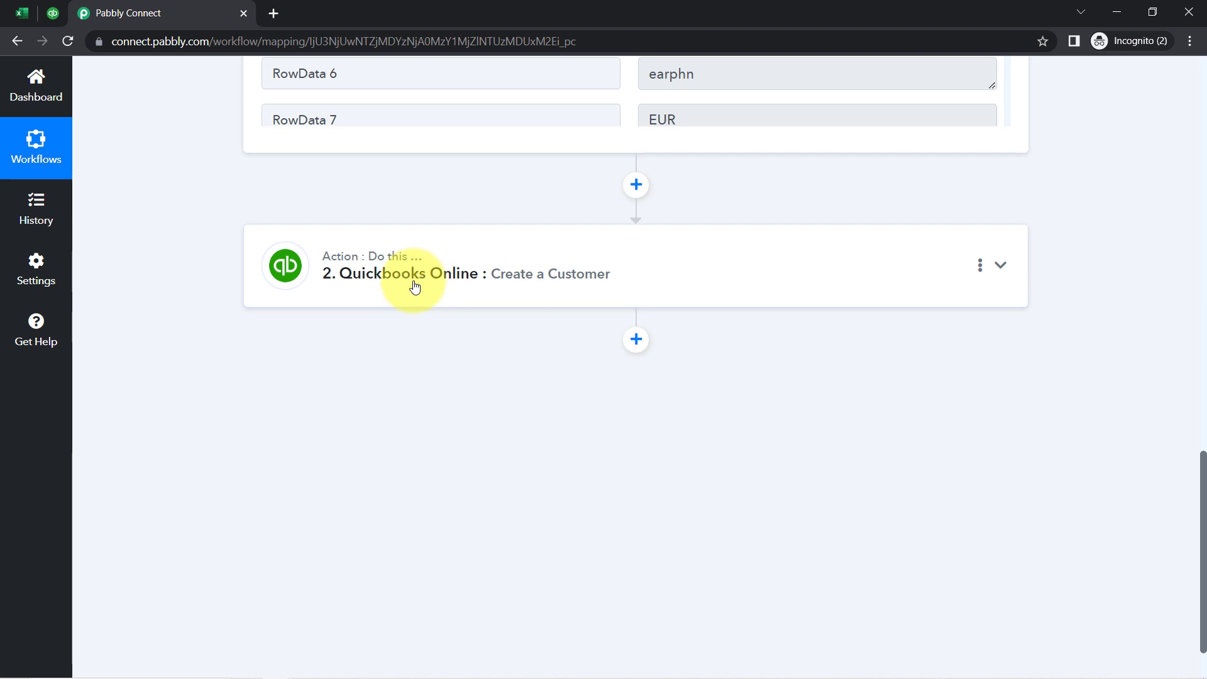
{"action": "left_click", "coordinate": [649, 349]}
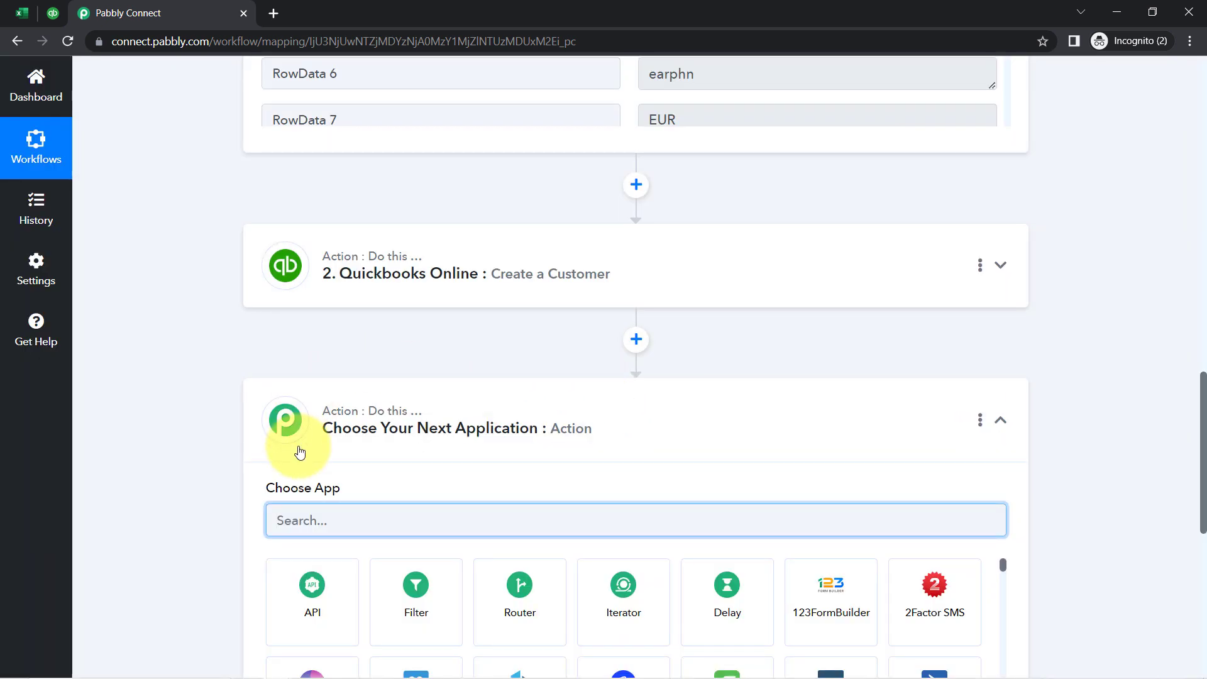
Set the new action step to Quickbooks Online with the Create an Invoice action event.
{"action": "scroll", "coordinate": [302, 450], "scroll_direction": "down", "scroll_amount": 2}
{"action": "type", "text": "quick"}
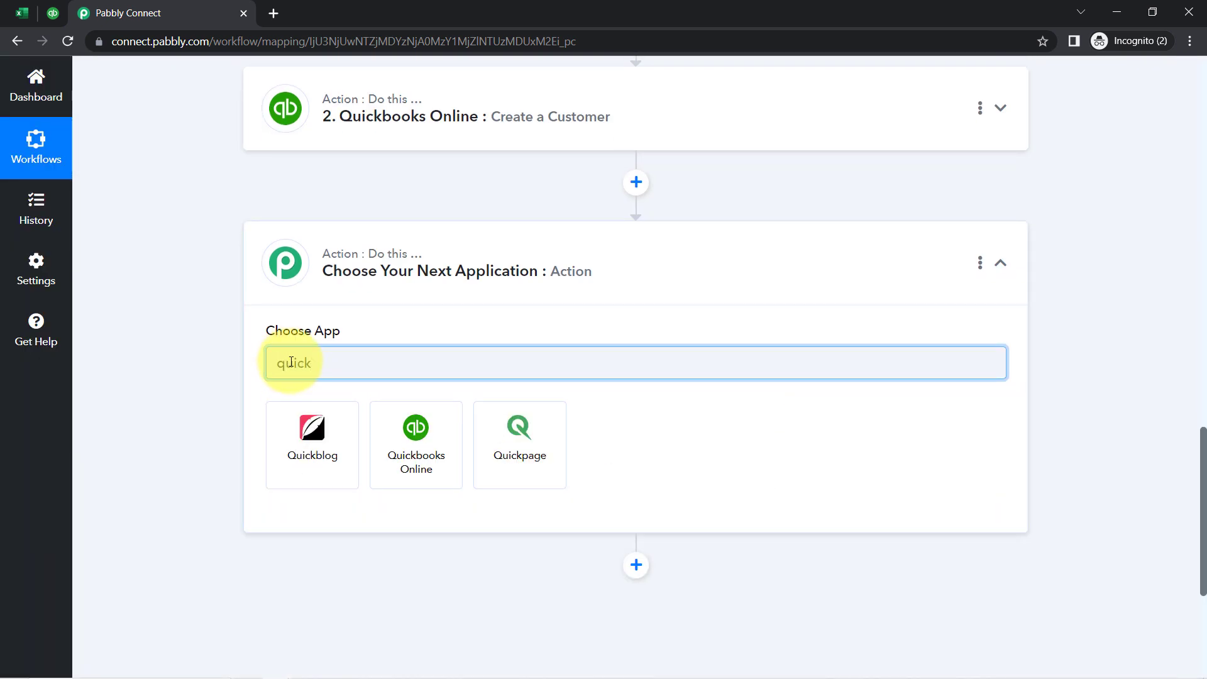
{"action": "left_click", "coordinate": [417, 458]}
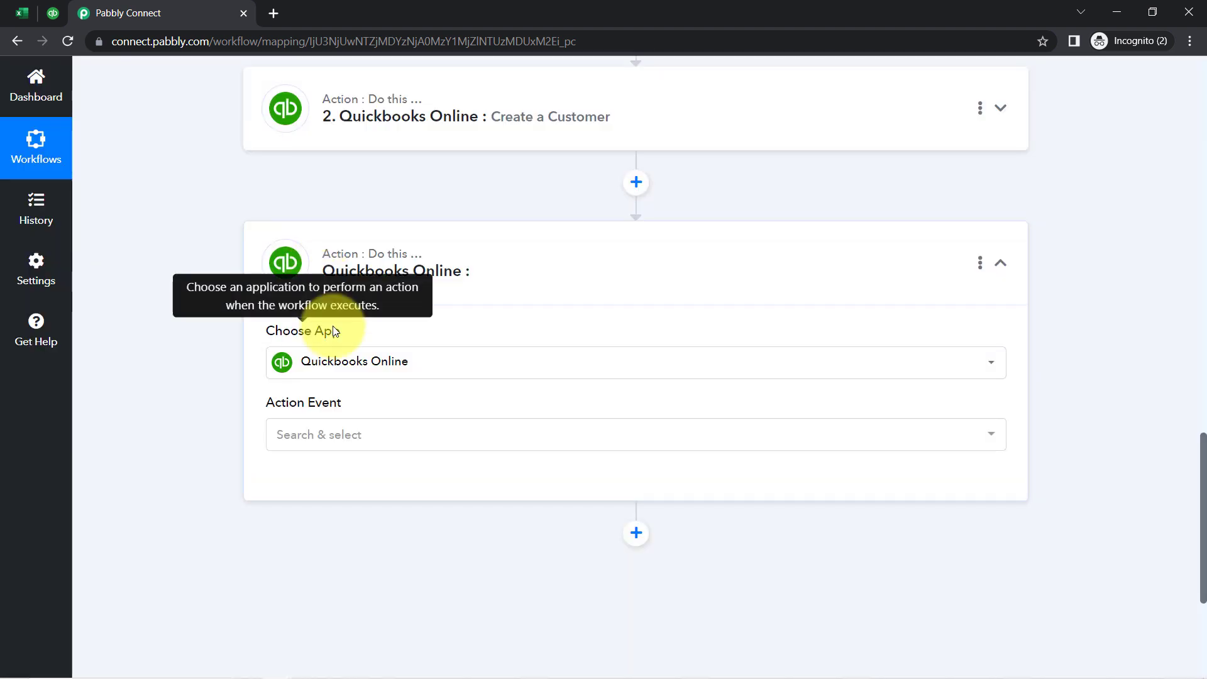
{"action": "scroll", "coordinate": [337, 315], "scroll_direction": "down", "scroll_amount": 1}
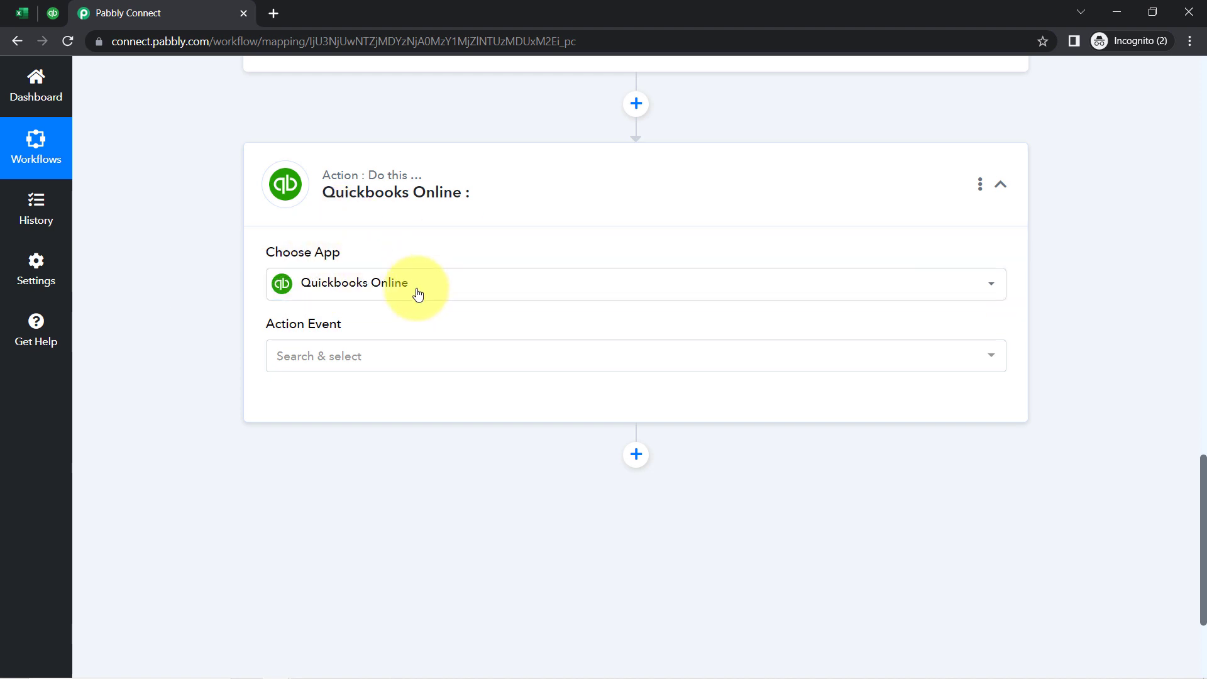
{"action": "left_click", "coordinate": [299, 359]}
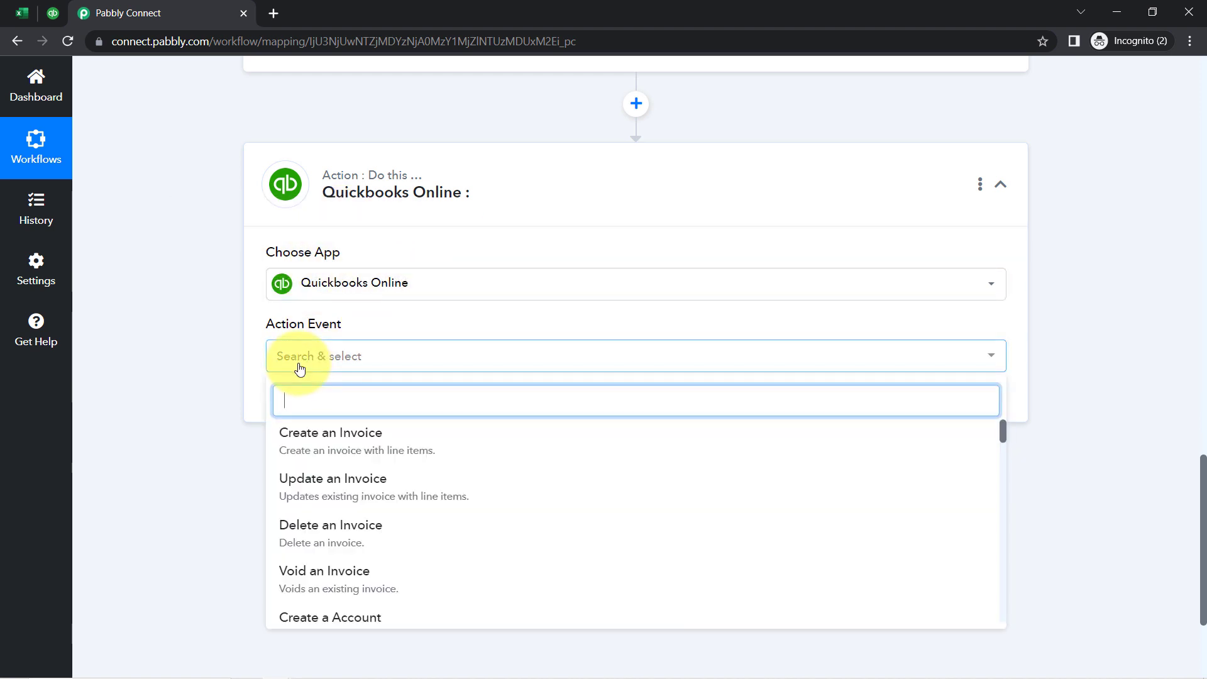
{"action": "left_click", "coordinate": [333, 455]}
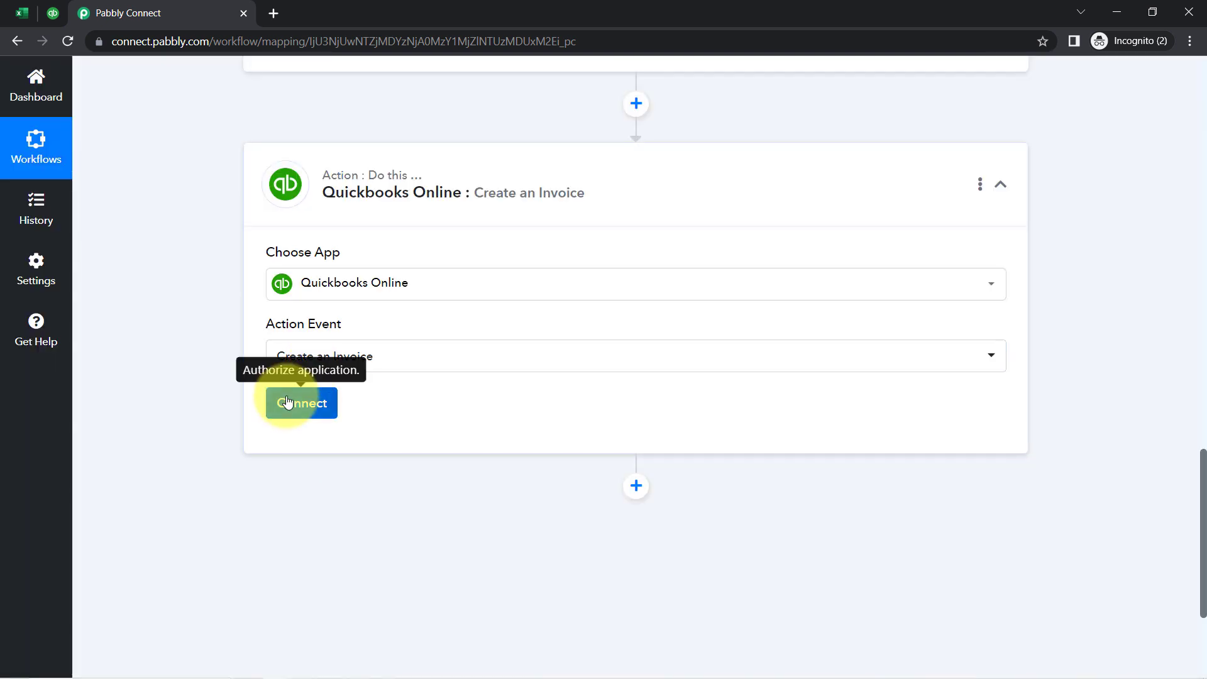
Connect the Create an Invoice action through the existing Quickbooks Online #3 connection and save it.
{"action": "left_click", "coordinate": [288, 398]}
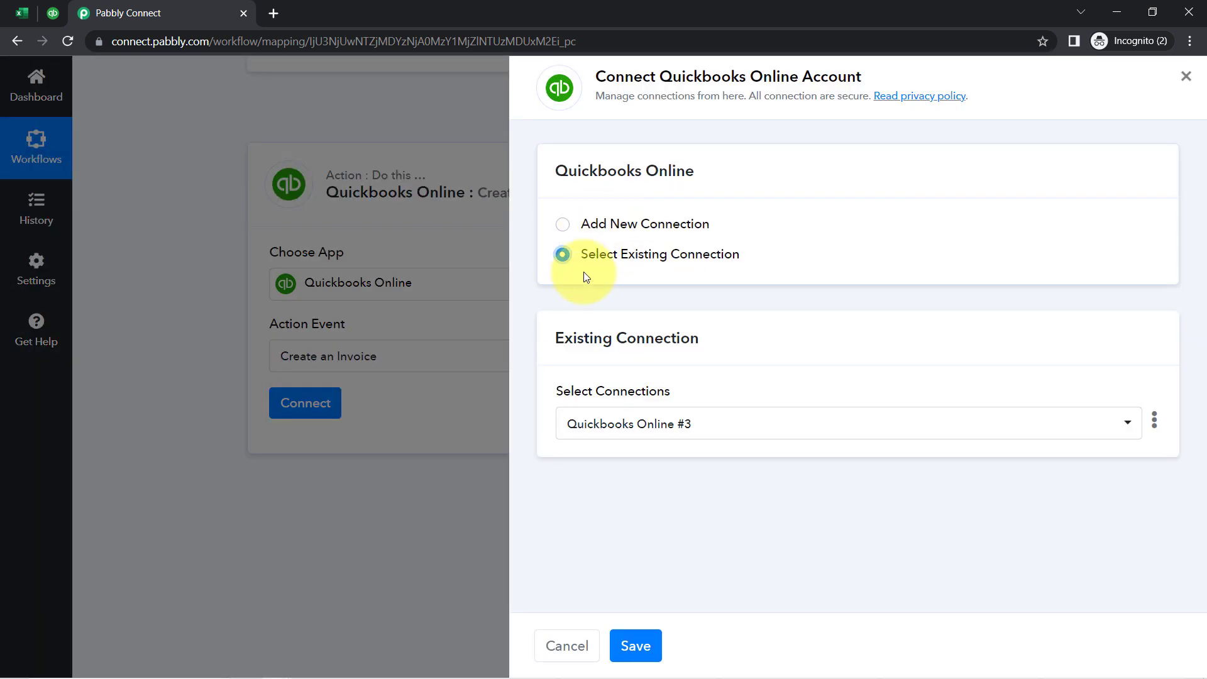
{"action": "left_click", "coordinate": [603, 224]}
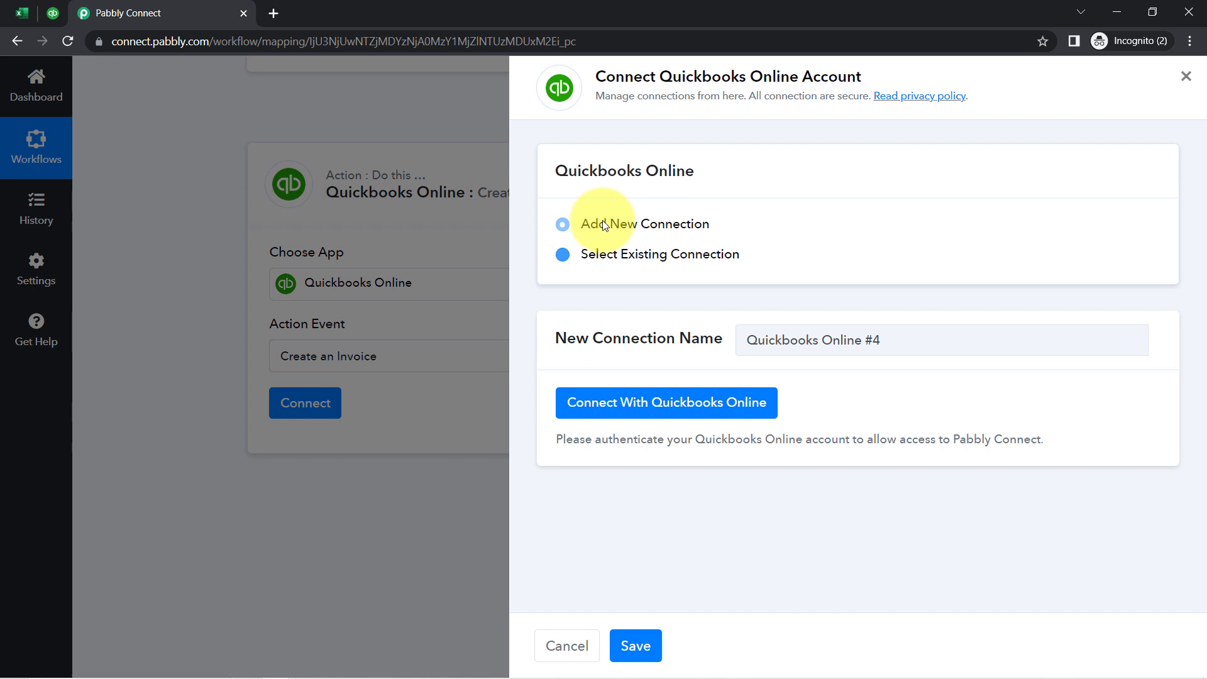
{"action": "left_click", "coordinate": [600, 259]}
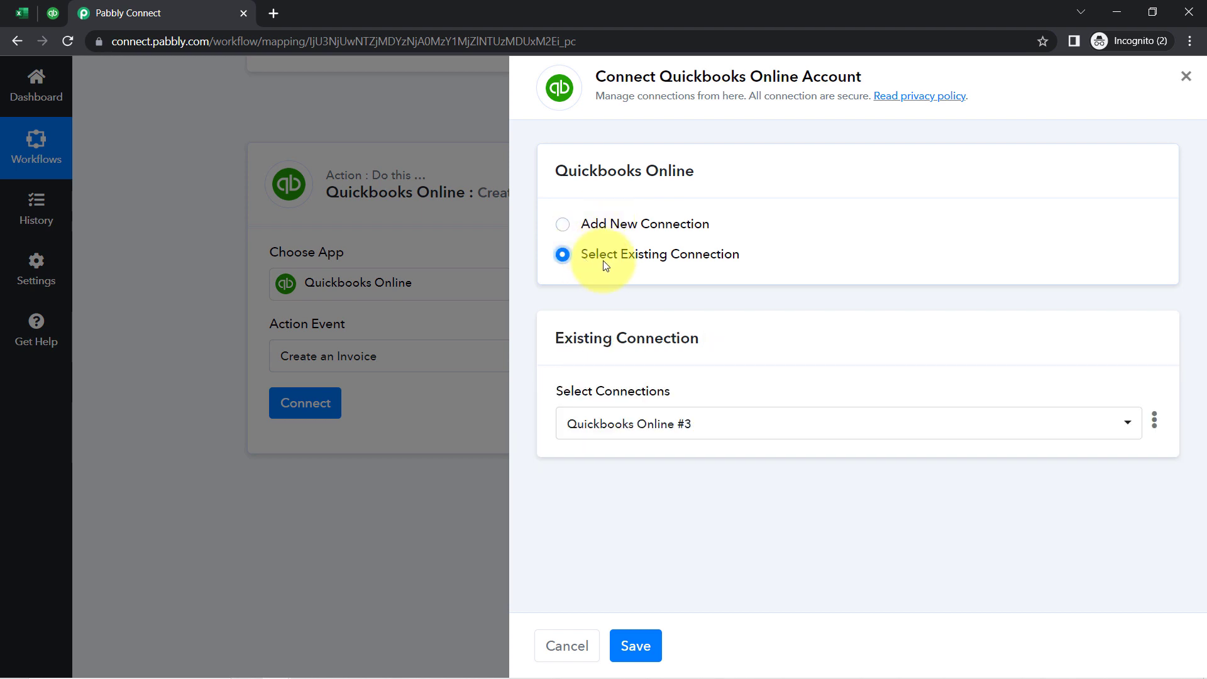
{"action": "left_click_drag", "start_coordinate": [642, 82], "coordinate": [729, 77]}
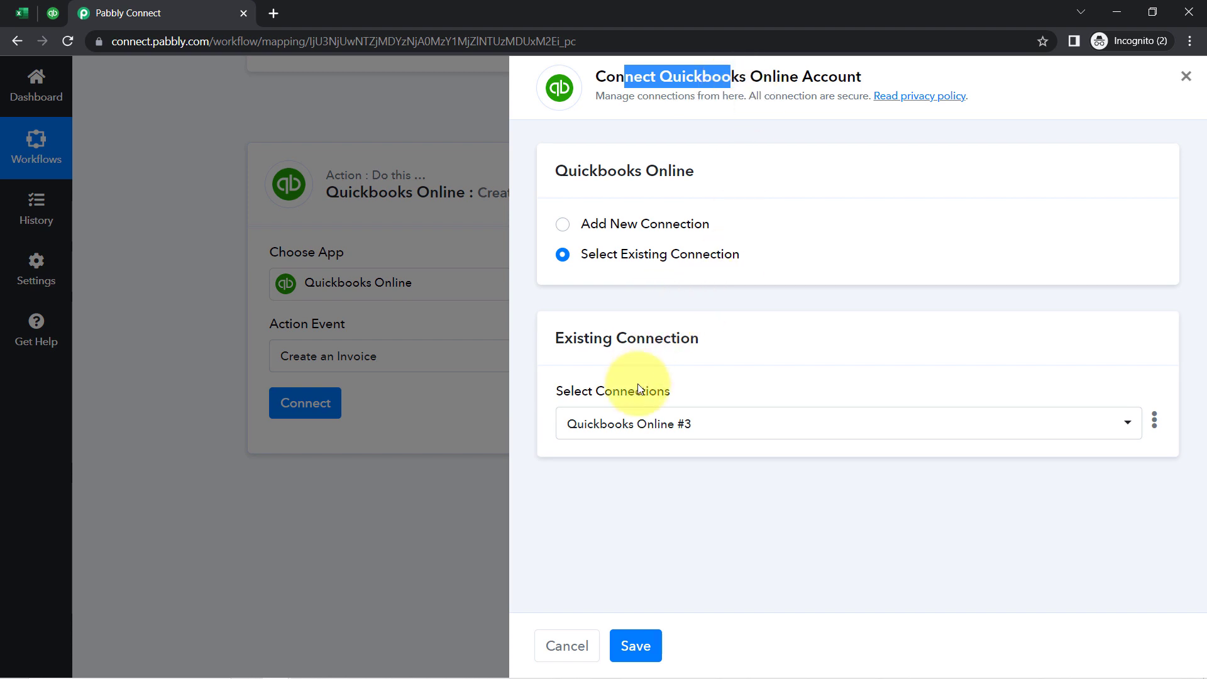
{"action": "left_click", "coordinate": [633, 427]}
{"action": "left_click", "coordinate": [634, 427]}
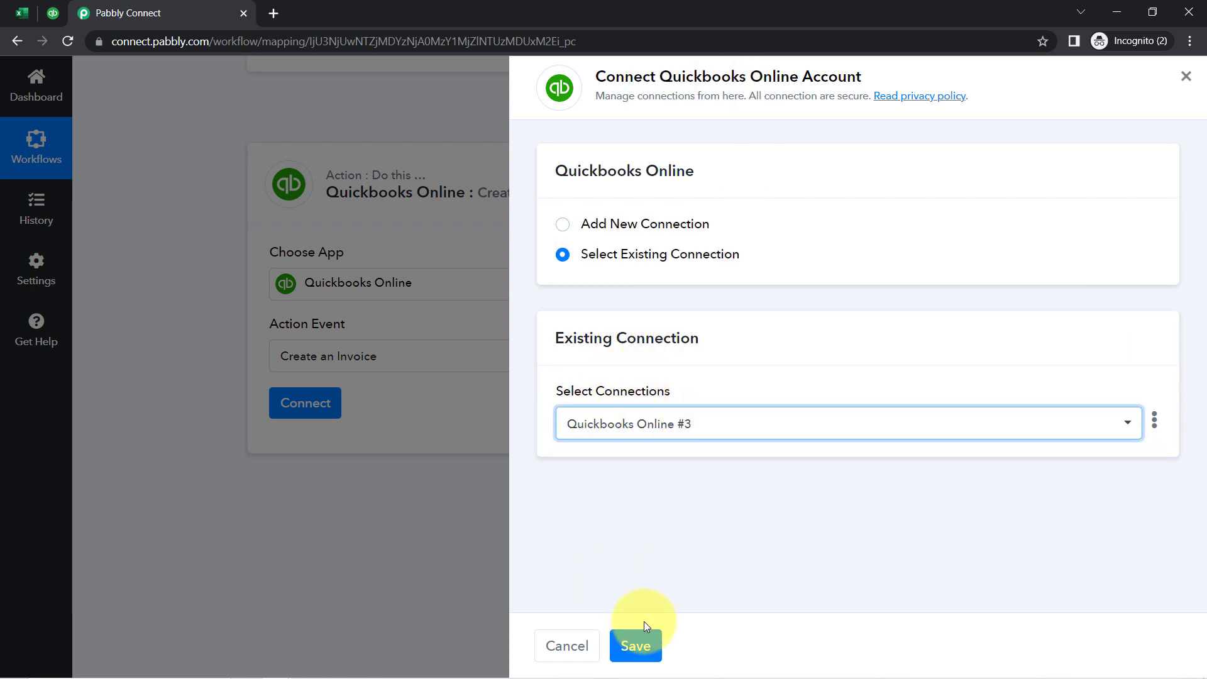
{"action": "left_click", "coordinate": [635, 646]}
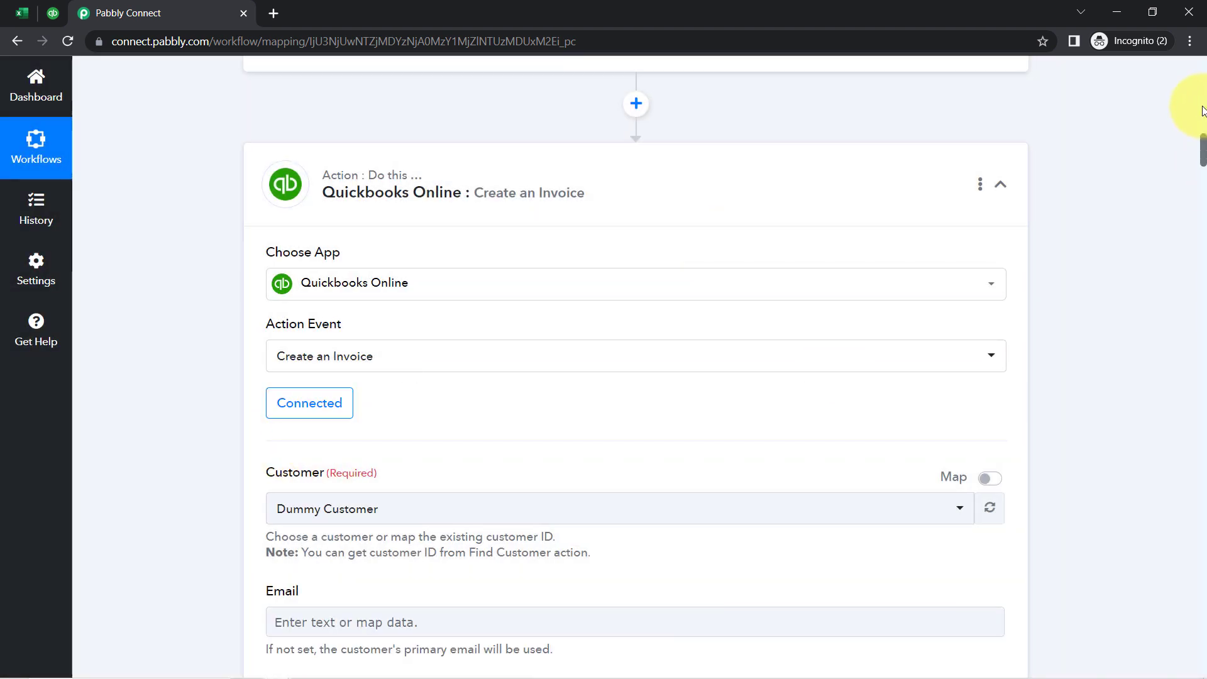
Look through the customers offered in the invoice's Customer field.
{"action": "scroll", "coordinate": [1199, 210], "scroll_direction": "down", "scroll_amount": 5}
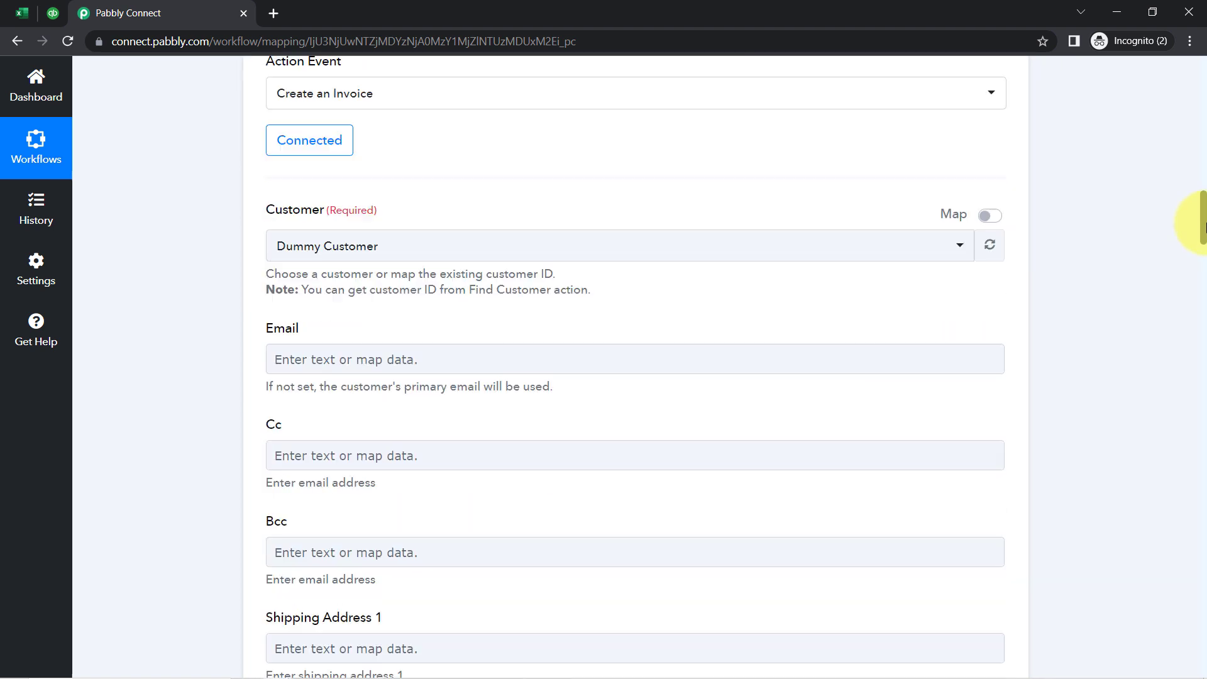
{"action": "left_click", "coordinate": [302, 172]}
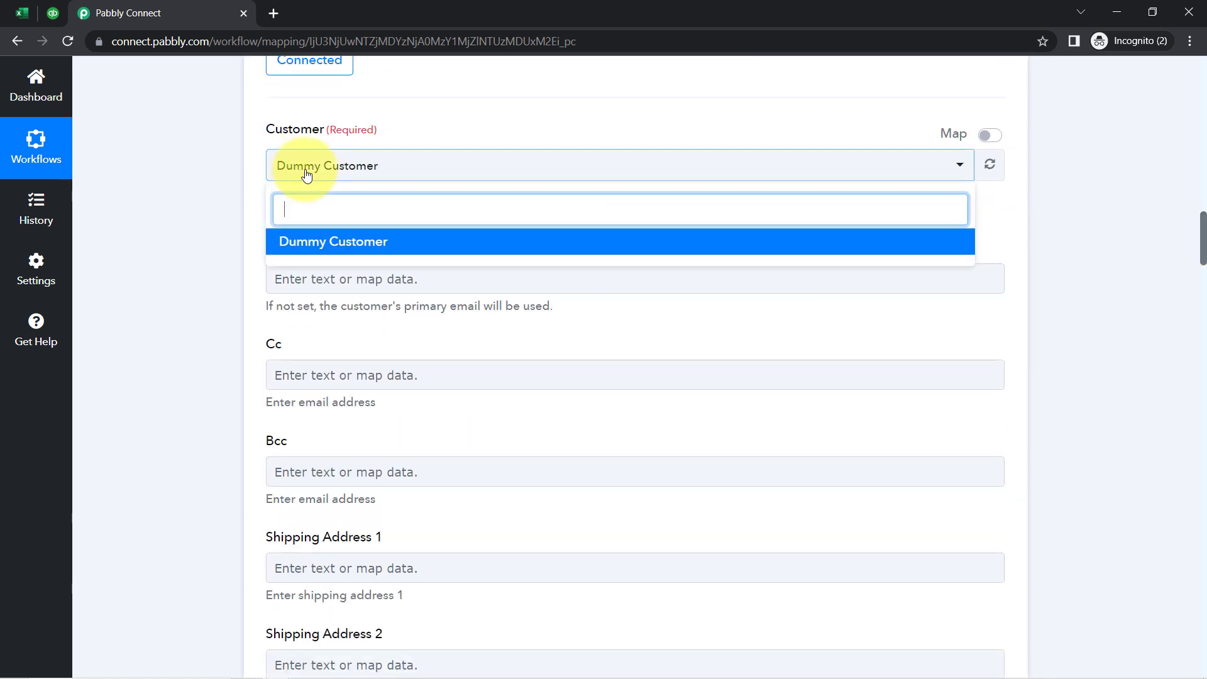
{"action": "left_click", "coordinate": [303, 174]}
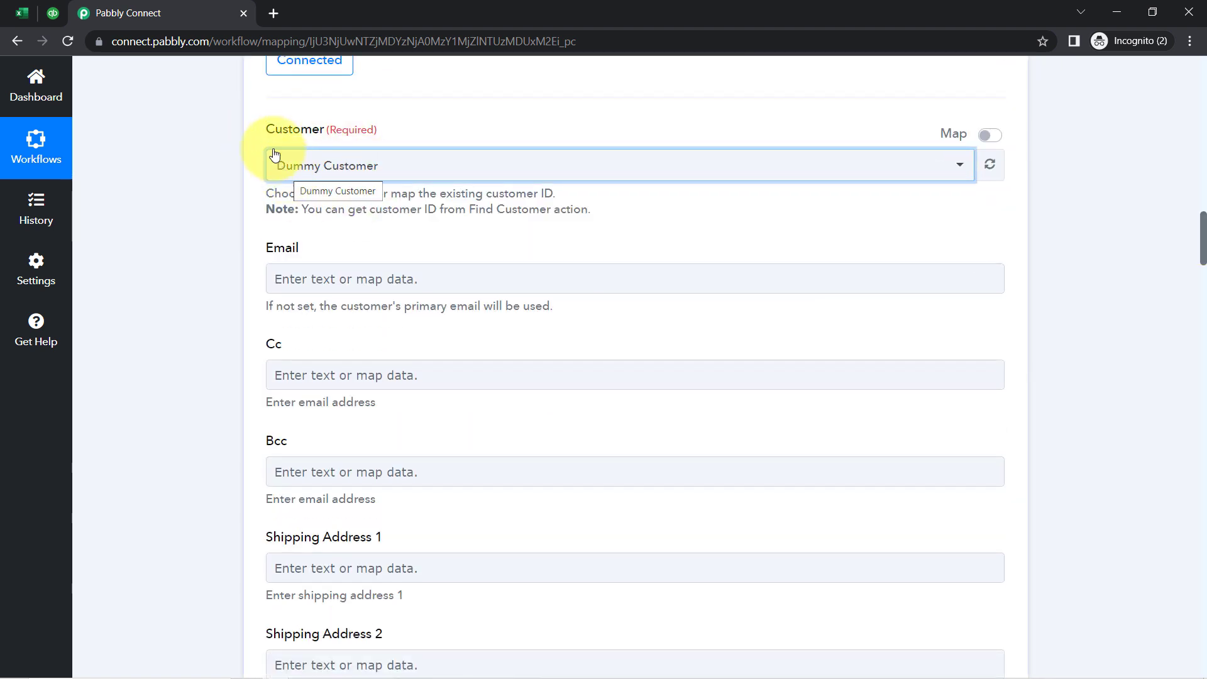
{"action": "left_click", "coordinate": [299, 137]}
{"action": "left_click", "coordinate": [210, 206]}
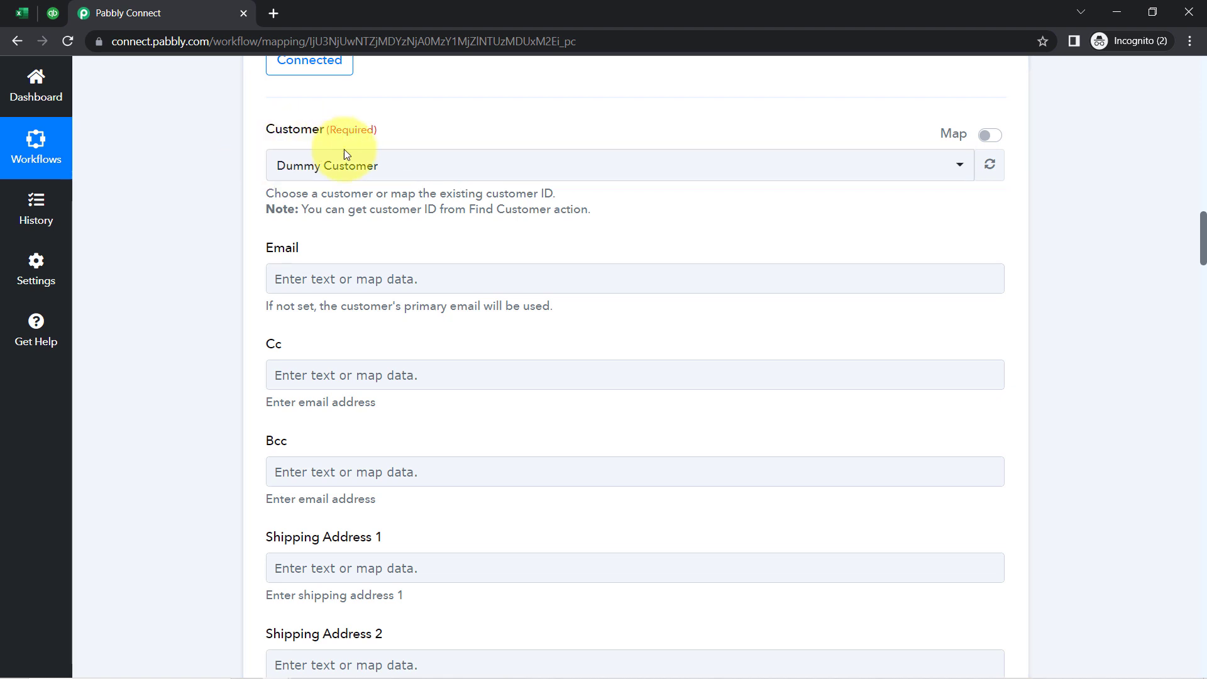
{"action": "left_click", "coordinate": [328, 177]}
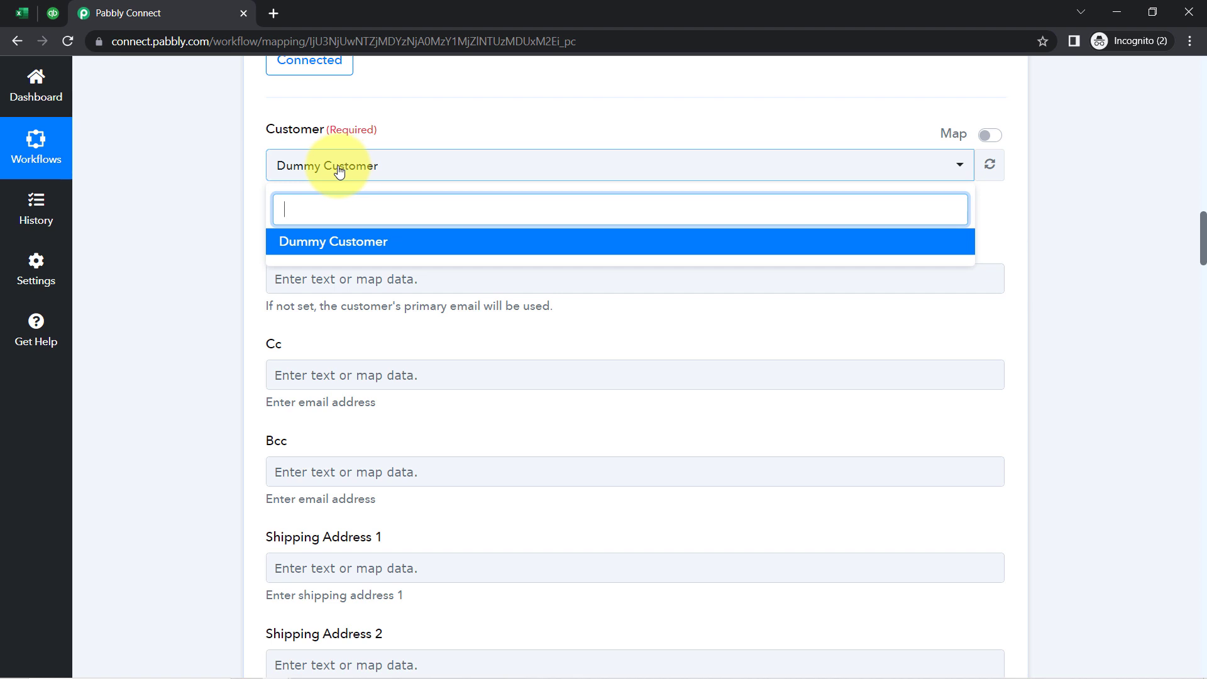
{"action": "left_click", "coordinate": [339, 170]}
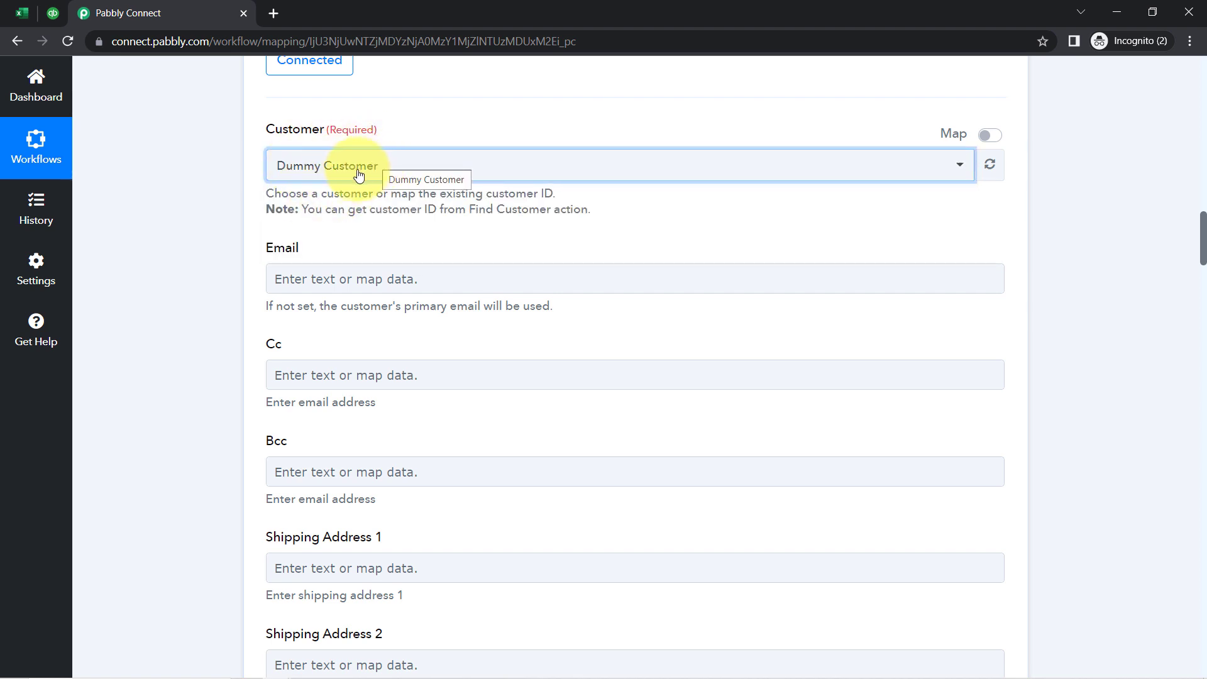
Switch to the All Invoices Data workbook in Excel to check the customer row, and return to Pabbly Connect.
{"action": "left_click", "coordinate": [22, 12]}
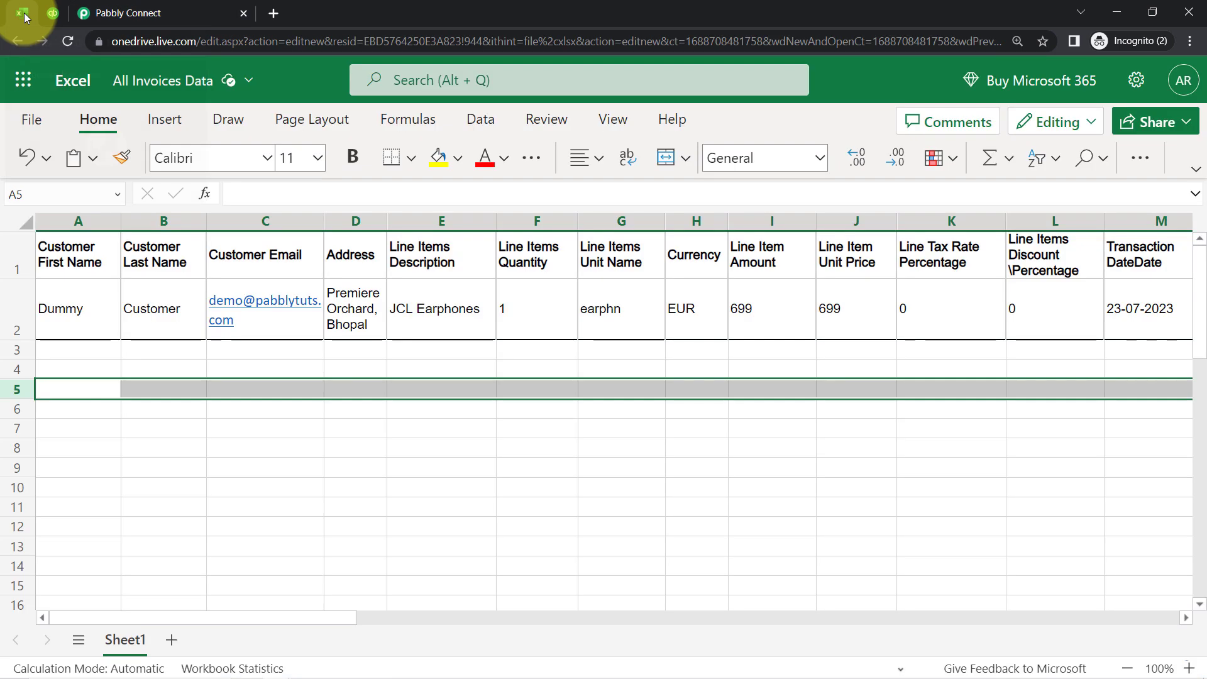
{"action": "left_click", "coordinate": [3, 326]}
{"action": "left_click", "coordinate": [126, 13]}
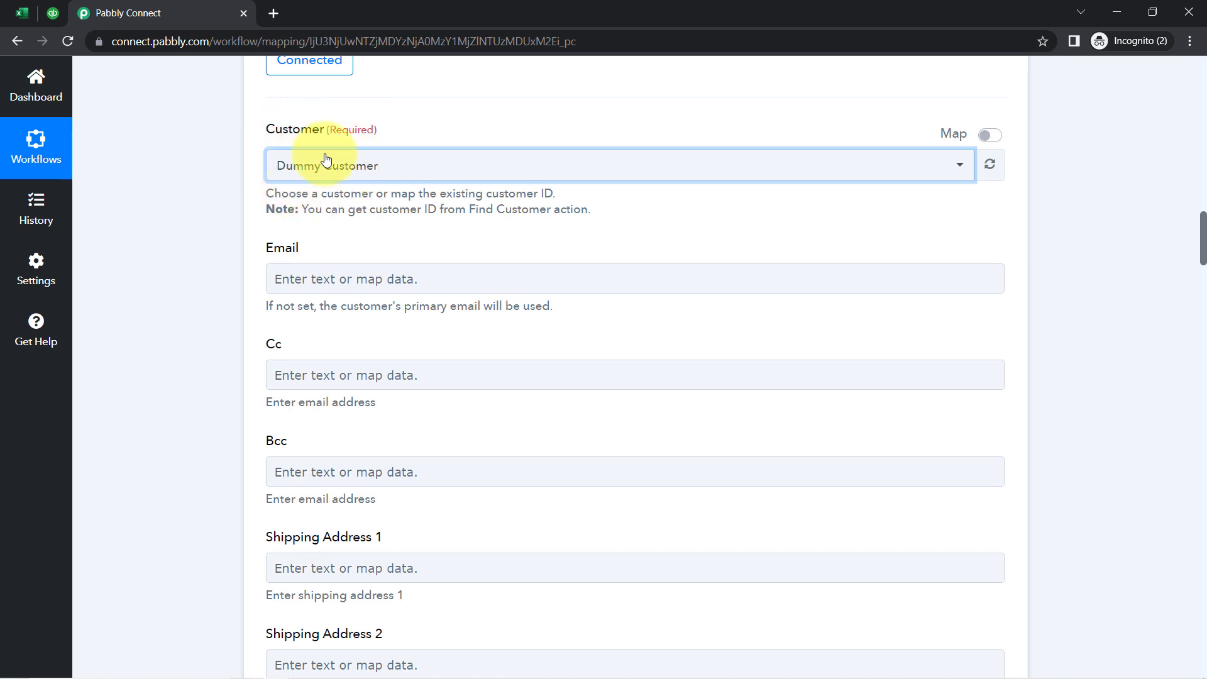
Enable mapping for the invoice's Customer field and clear its preset value.
{"action": "left_click", "coordinate": [988, 137]}
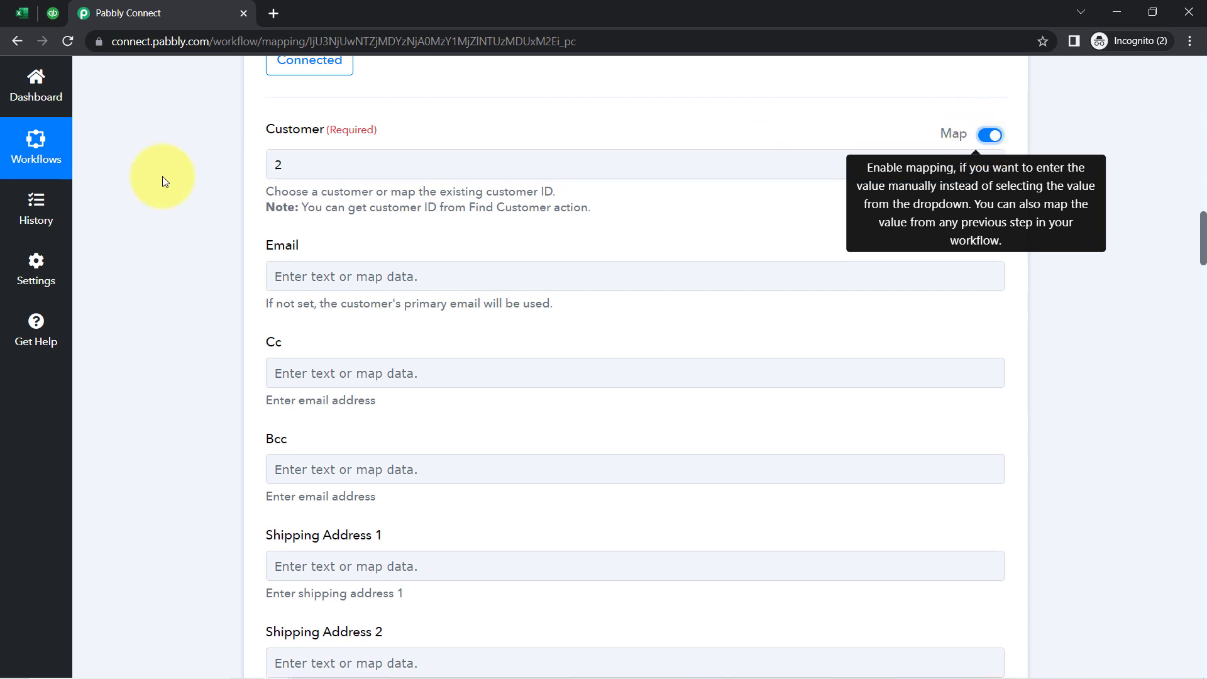
{"action": "left_click", "coordinate": [289, 164]}
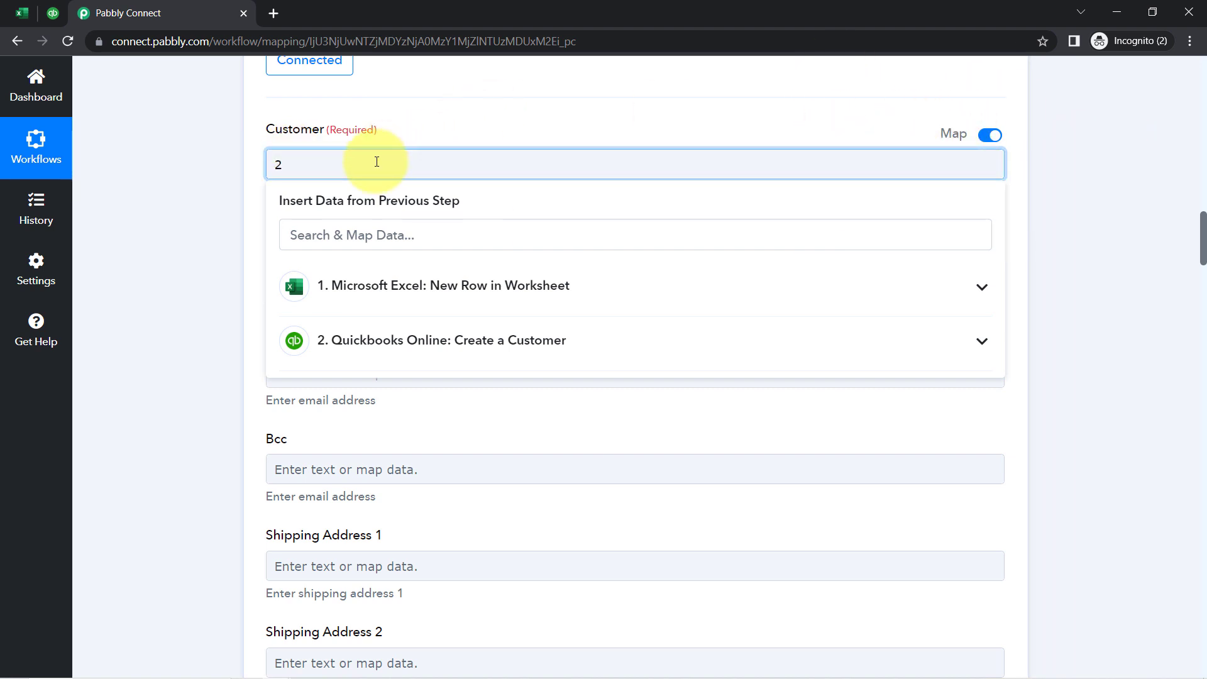
{"action": "left_click", "coordinate": [246, 182]}
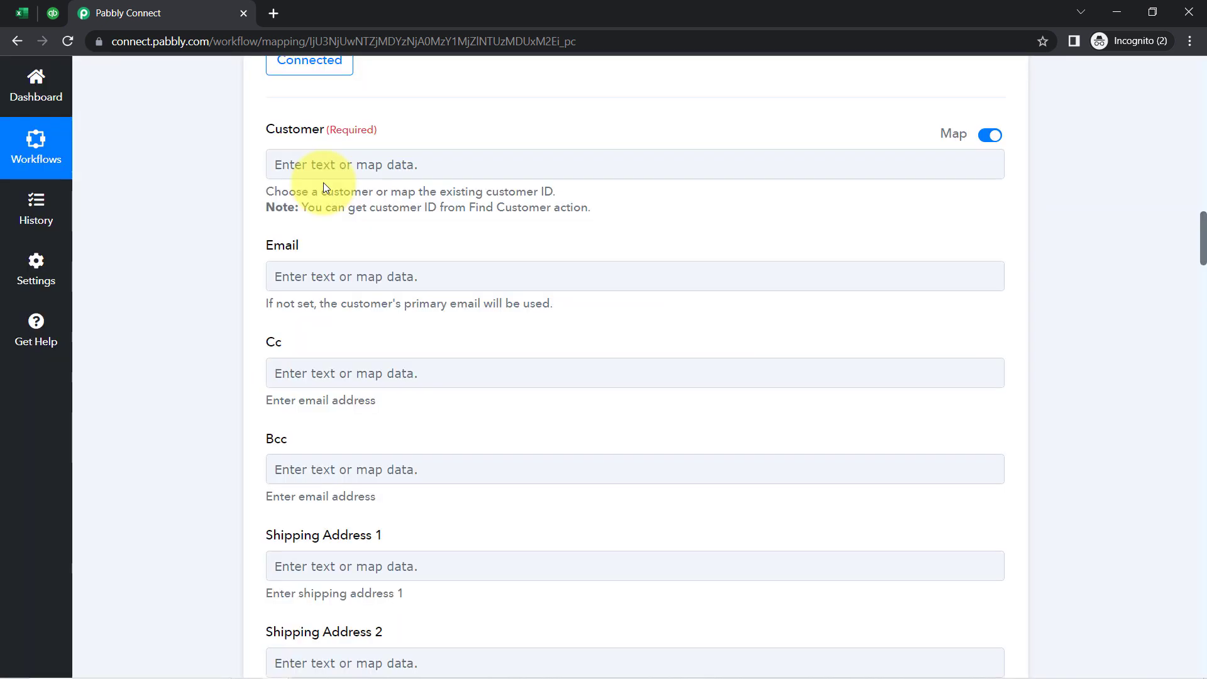
Expand the Create a Customer action and its received response, and locate the Customer Id entry.
{"action": "scroll", "coordinate": [229, 266], "scroll_direction": "up", "scroll_amount": 7}
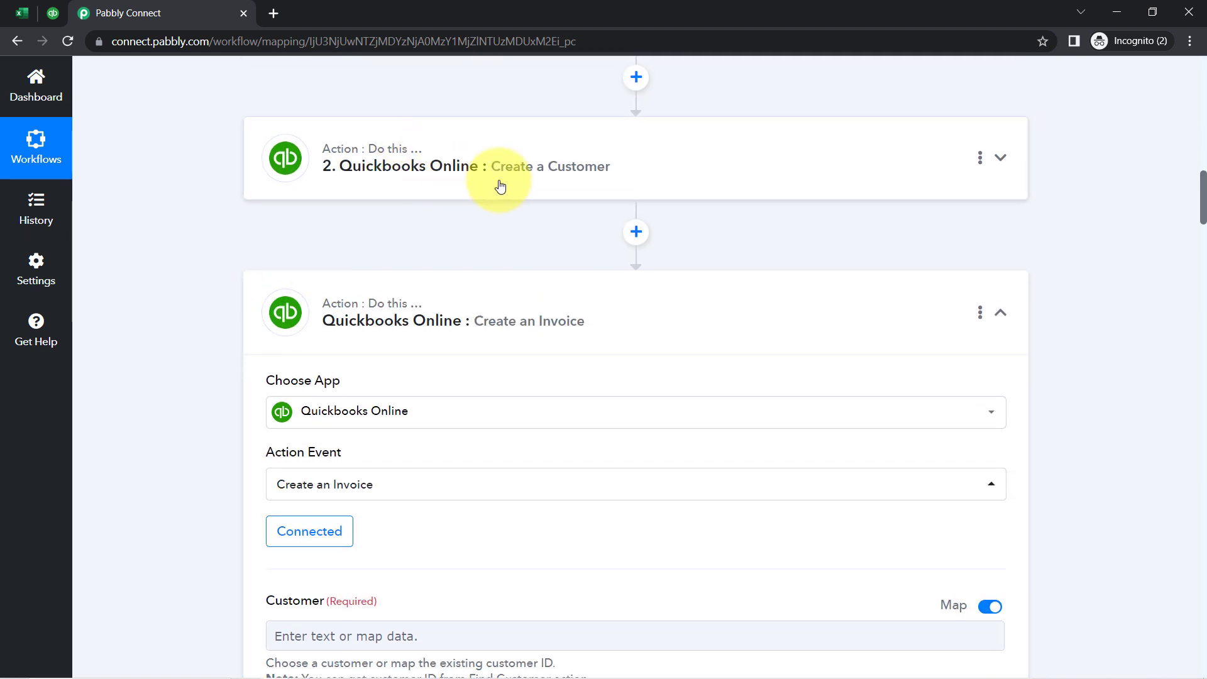
{"action": "left_click", "coordinate": [495, 162]}
{"action": "scroll", "coordinate": [210, 321], "scroll_direction": "down", "scroll_amount": 5}
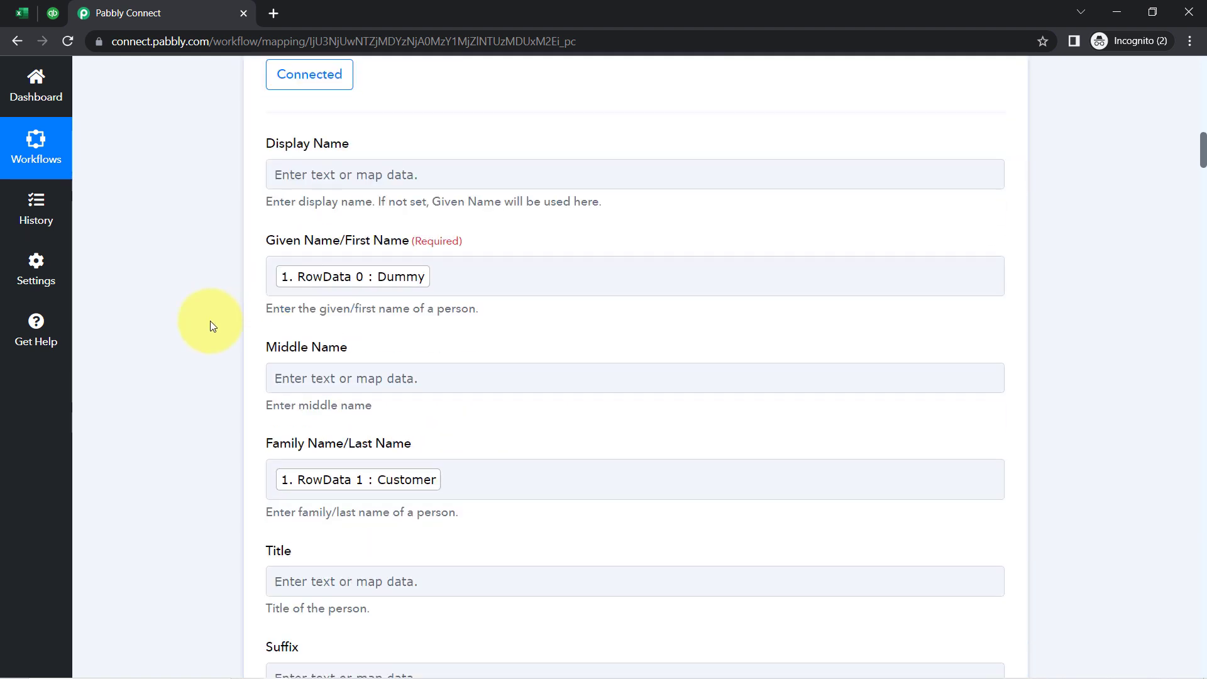
{"action": "scroll", "coordinate": [194, 358], "scroll_direction": "up", "scroll_amount": 1}
{"action": "scroll", "coordinate": [195, 363], "scroll_direction": "down", "scroll_amount": 5}
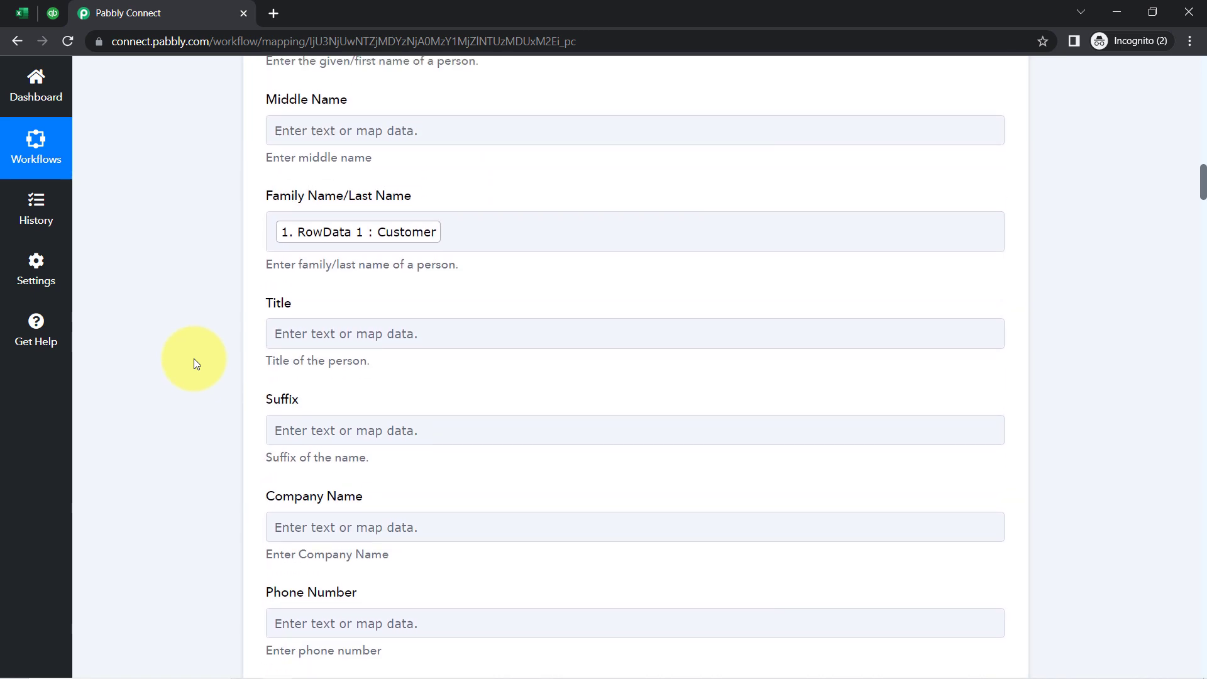
{"action": "scroll", "coordinate": [194, 363], "scroll_direction": "down", "scroll_amount": 12}
{"action": "scroll", "coordinate": [194, 384], "scroll_direction": "down", "scroll_amount": 20}
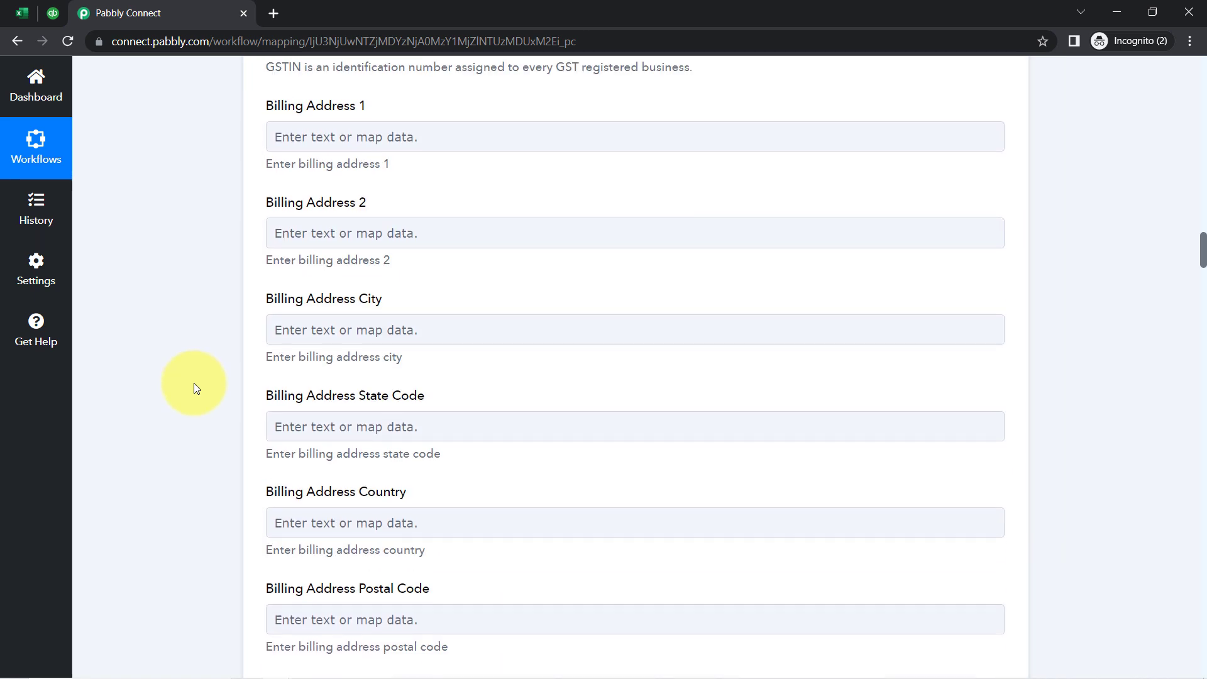
{"action": "scroll", "coordinate": [194, 383], "scroll_direction": "down", "scroll_amount": 11}
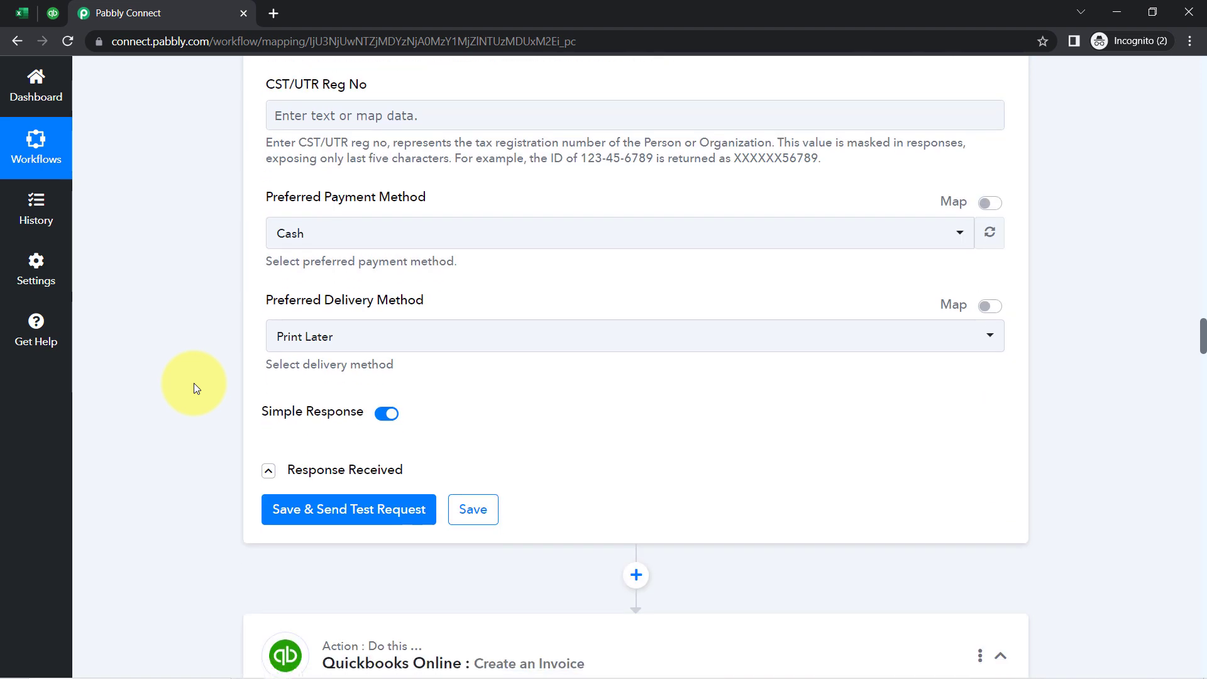
{"action": "left_click", "coordinate": [280, 103]}
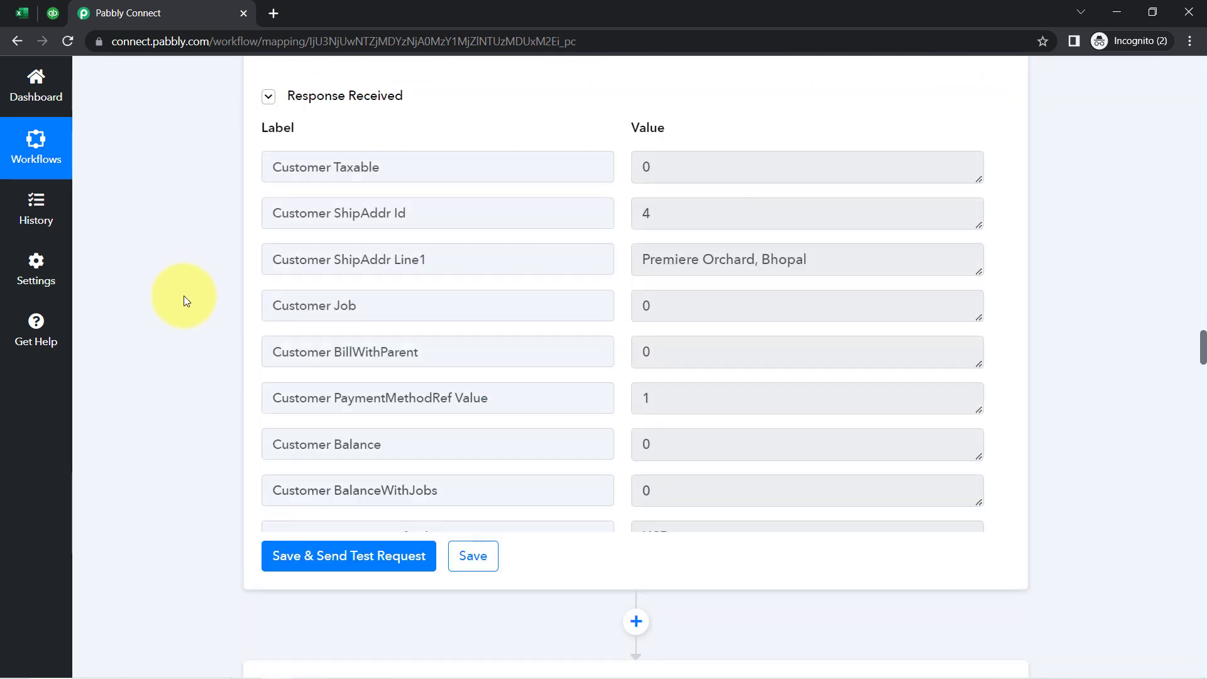
{"action": "scroll", "coordinate": [184, 297], "scroll_direction": "down", "scroll_amount": 3}
{"action": "scroll", "coordinate": [196, 297], "scroll_direction": "up", "scroll_amount": 6}
{"action": "scroll", "coordinate": [365, 292], "scroll_direction": "down", "scroll_amount": 2}
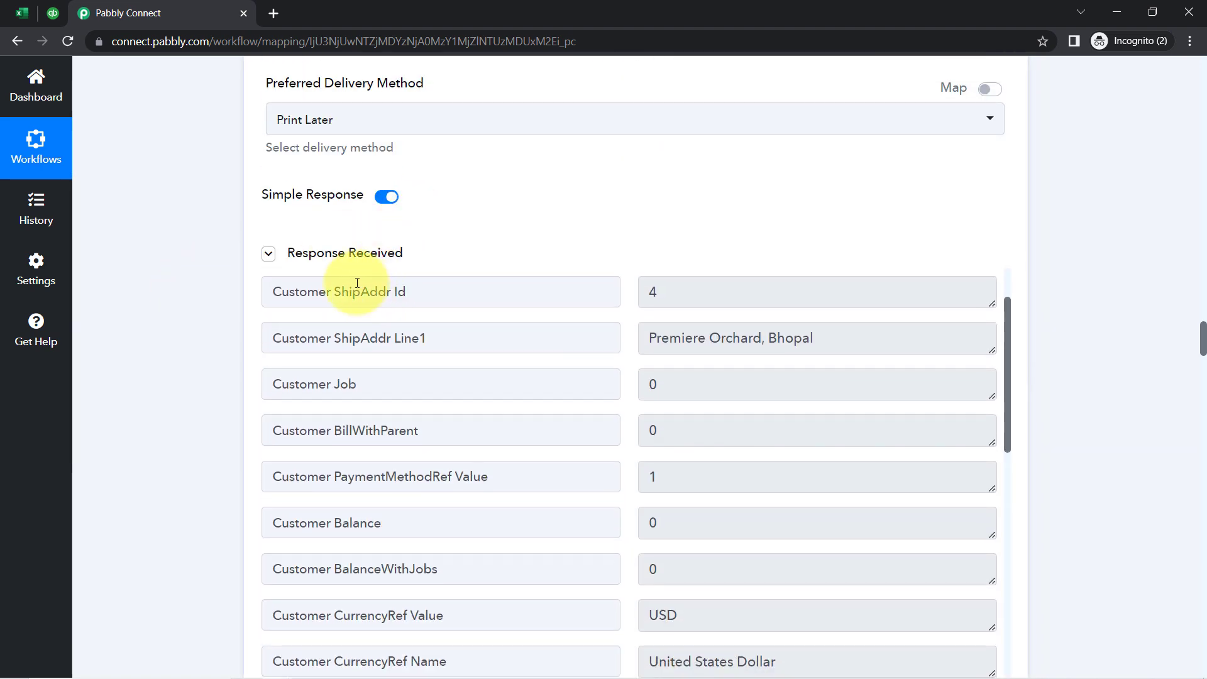
{"action": "scroll", "coordinate": [340, 384], "scroll_direction": "down", "scroll_amount": 8}
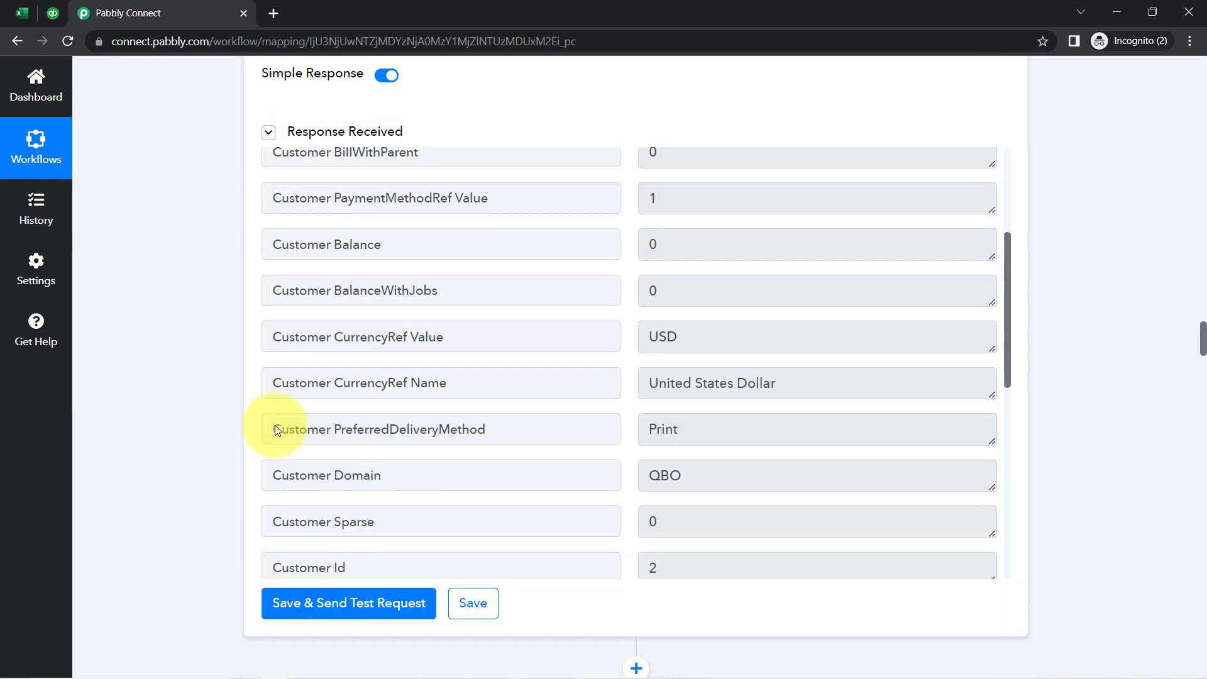
{"action": "left_click_drag", "start_coordinate": [345, 376], "coordinate": [657, 377]}
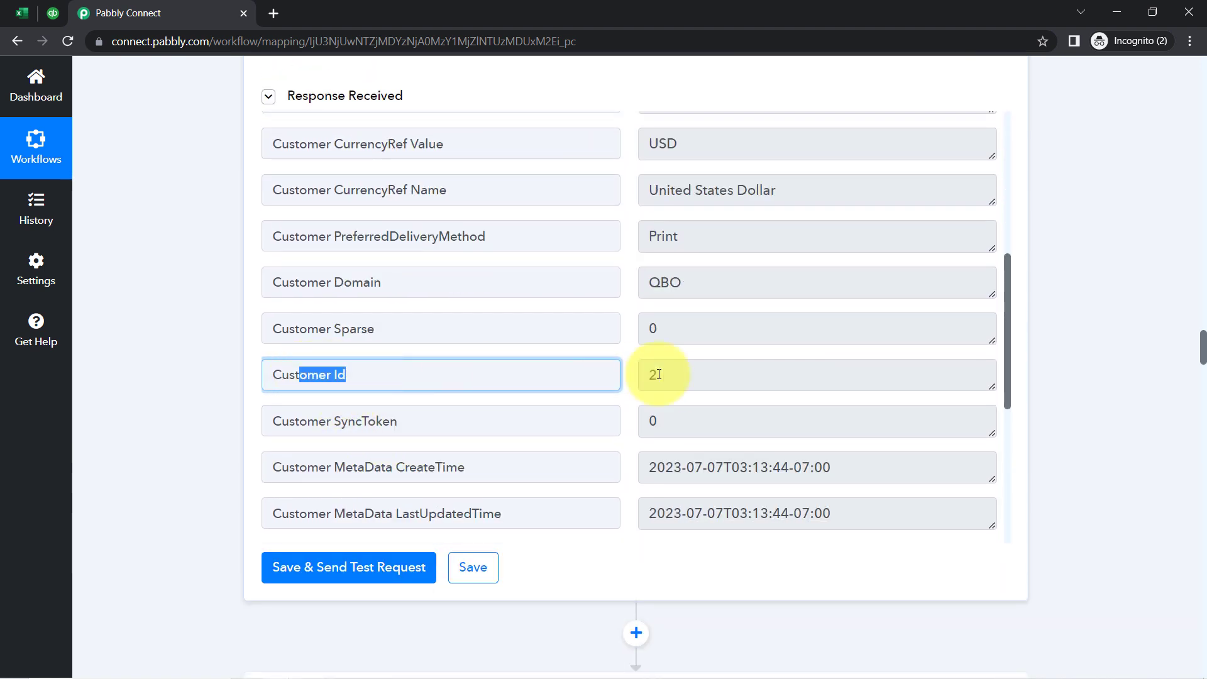
{"action": "double_click", "coordinate": [654, 375]}
{"action": "left_click", "coordinate": [201, 345]}
Map the invoice's Customer field to the Customer Id from the Create a Customer response, searching for "customer id".
{"action": "scroll", "coordinate": [201, 368], "scroll_direction": "down", "scroll_amount": 8}
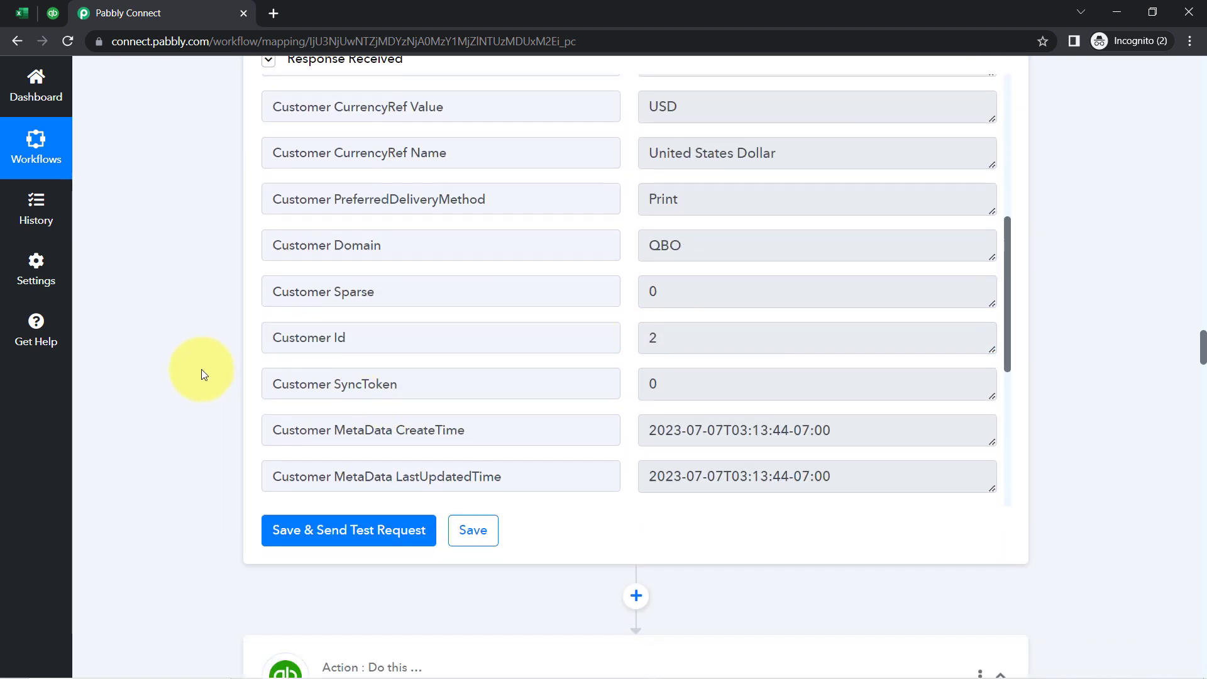
{"action": "scroll", "coordinate": [202, 375], "scroll_direction": "down", "scroll_amount": 4}
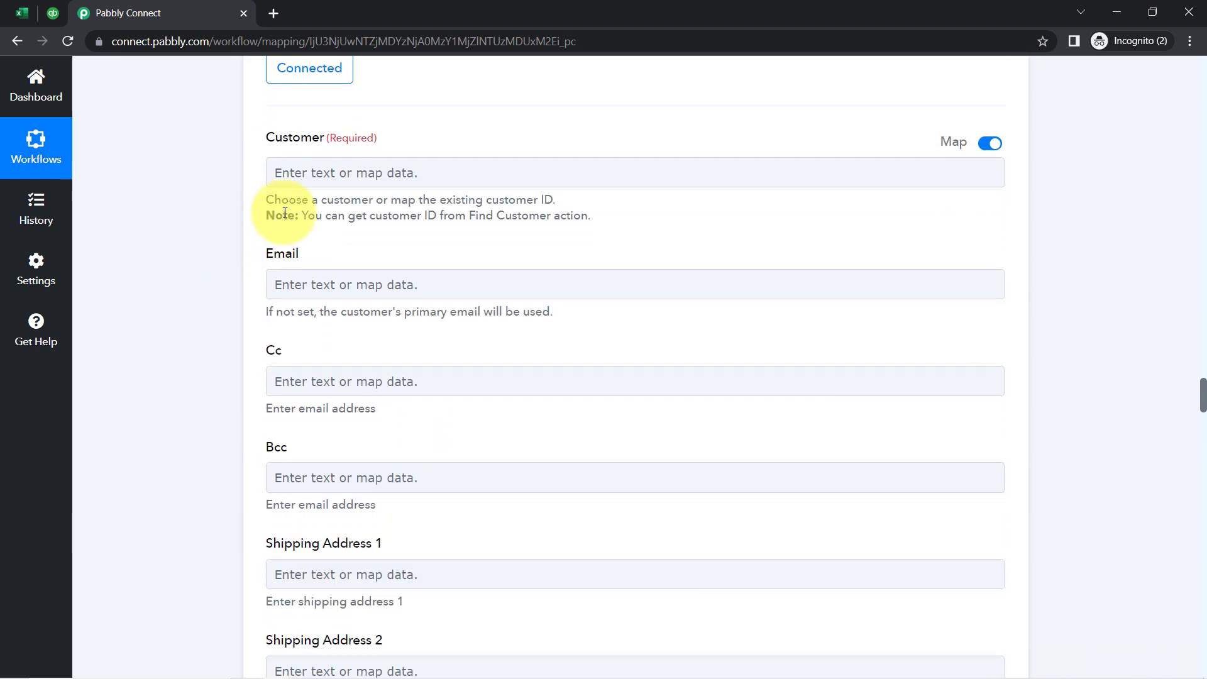
{"action": "left_click", "coordinate": [316, 171]}
{"action": "left_click", "coordinate": [322, 350]}
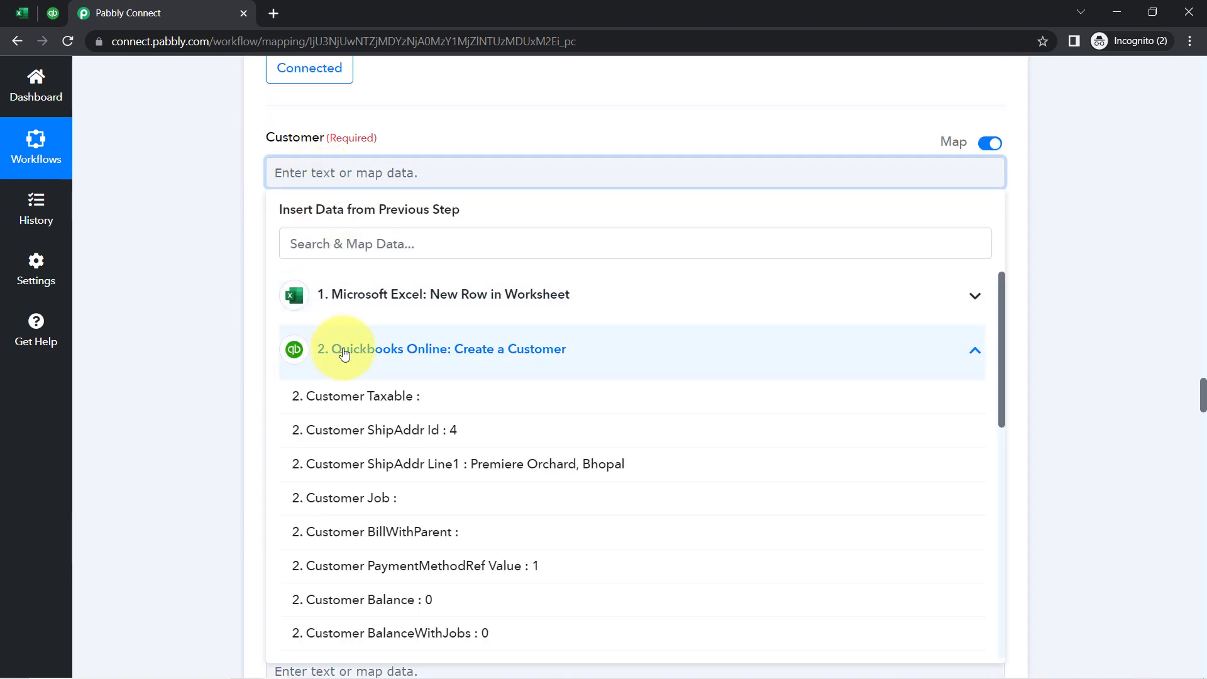
{"action": "left_click", "coordinate": [316, 245]}
{"action": "type", "text": "c"}
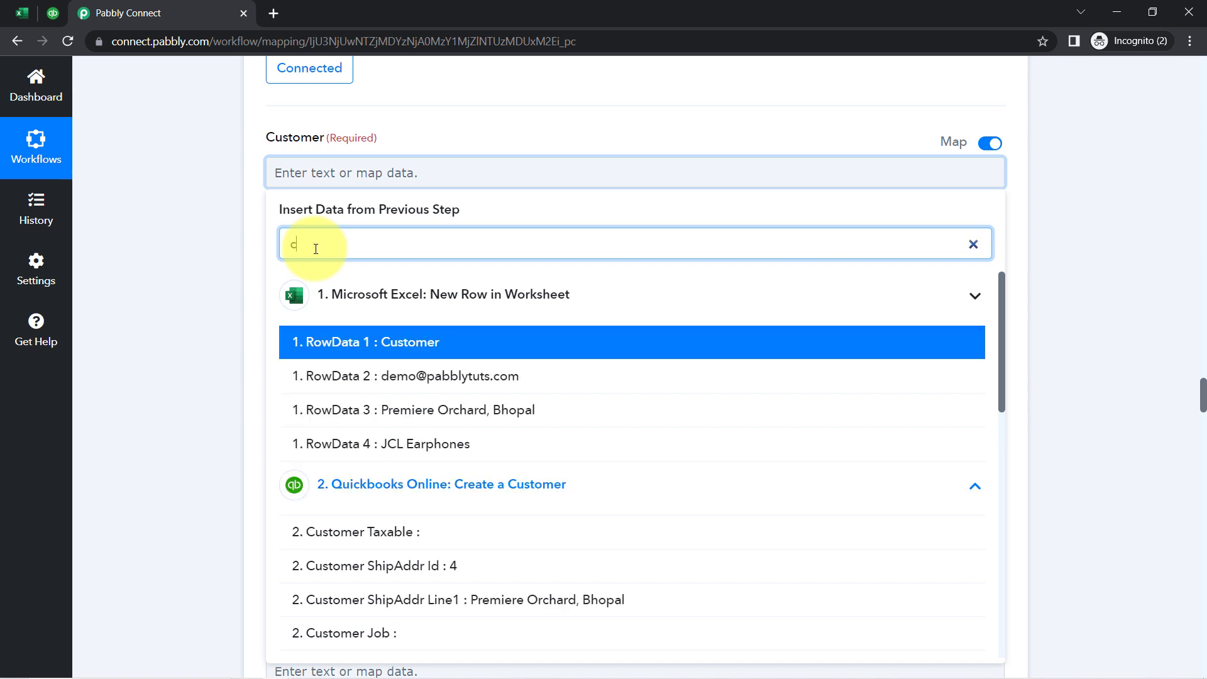
{"action": "type", "text": "ustomer"}
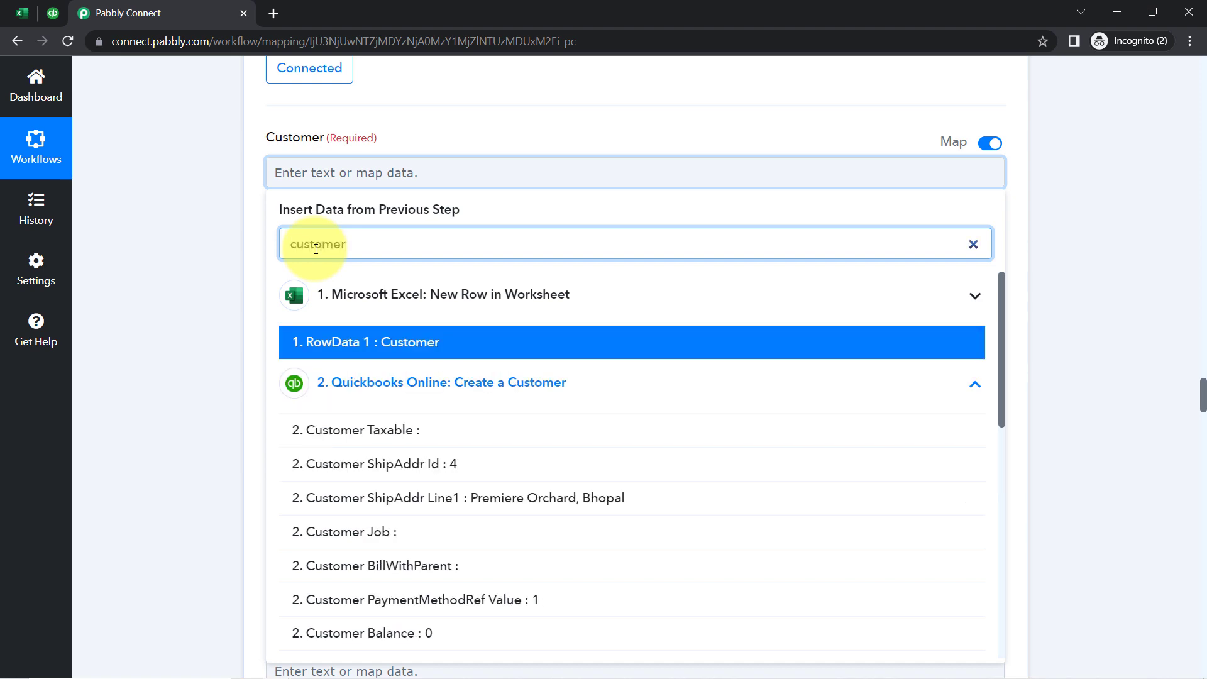
{"action": "type", "text": " id"}
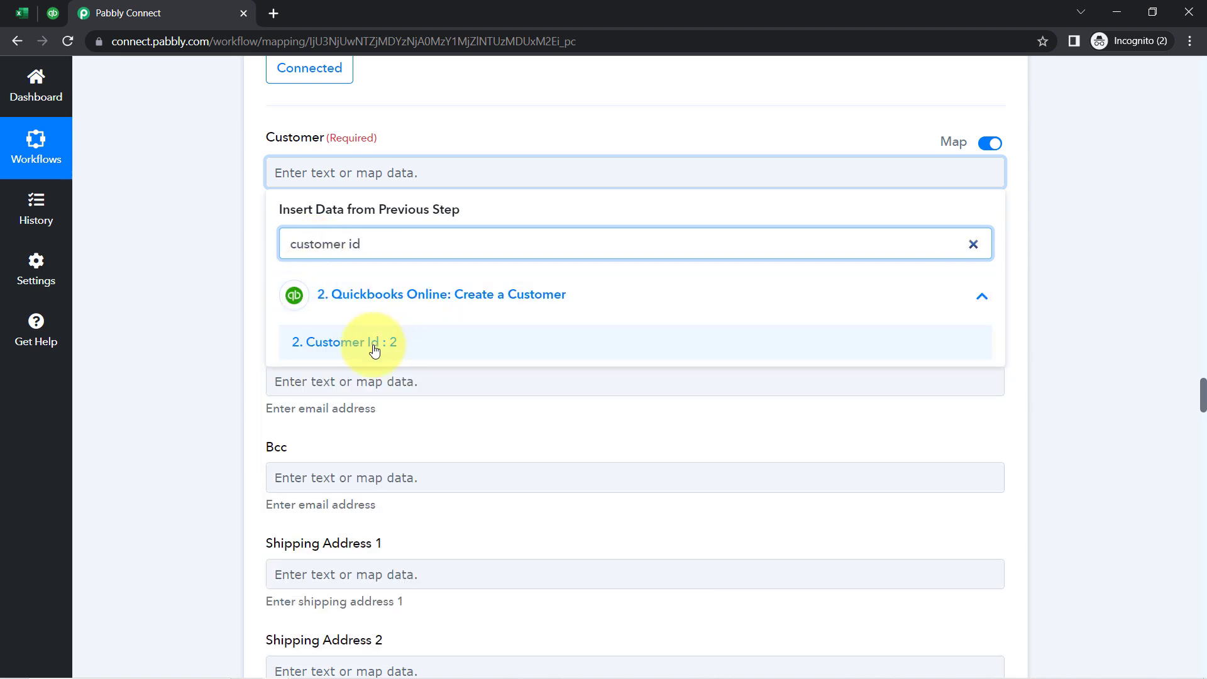
{"action": "left_click", "coordinate": [386, 345]}
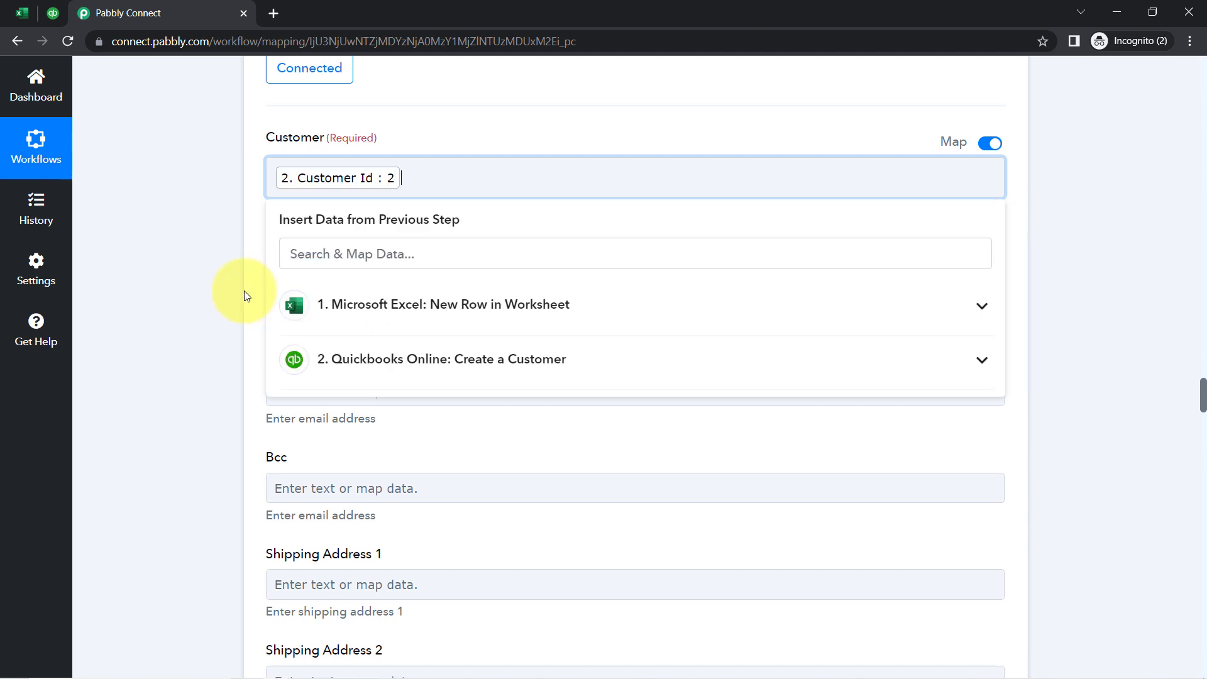
{"action": "left_click", "coordinate": [182, 292]}
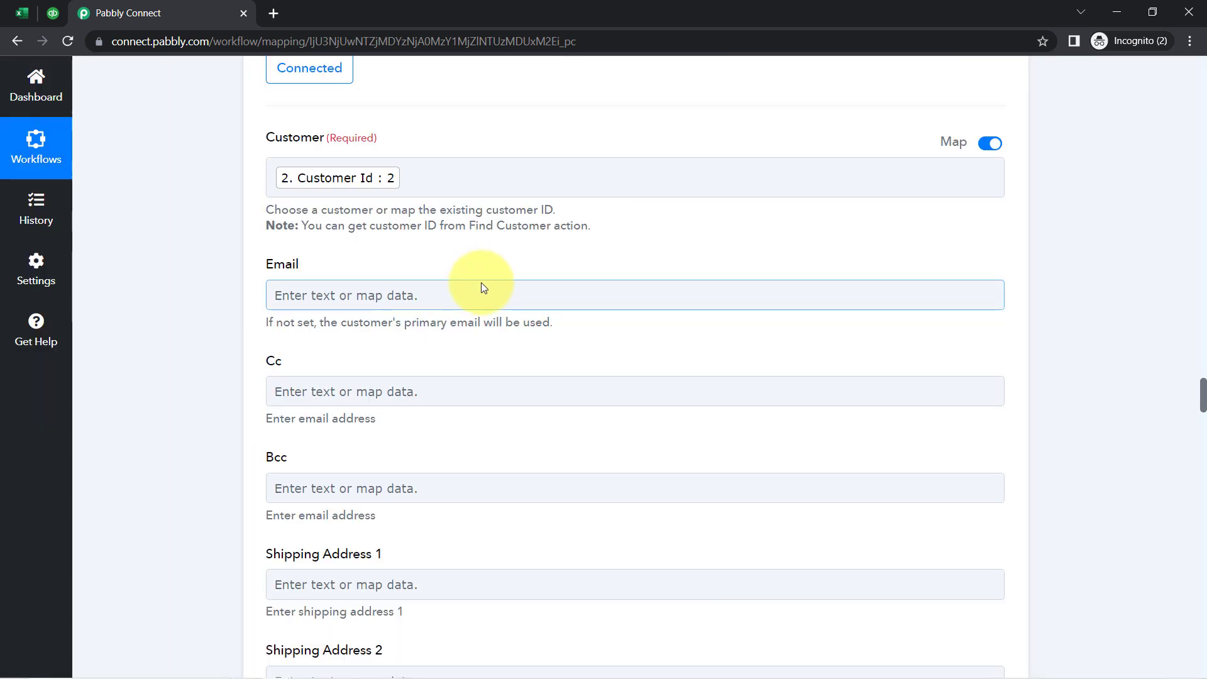
Map the invoice's Email field to RowData 2 from the Microsoft Excel new row, searching the mapping data for "@".
{"action": "scroll", "coordinate": [352, 202], "scroll_direction": "up", "scroll_amount": 3}
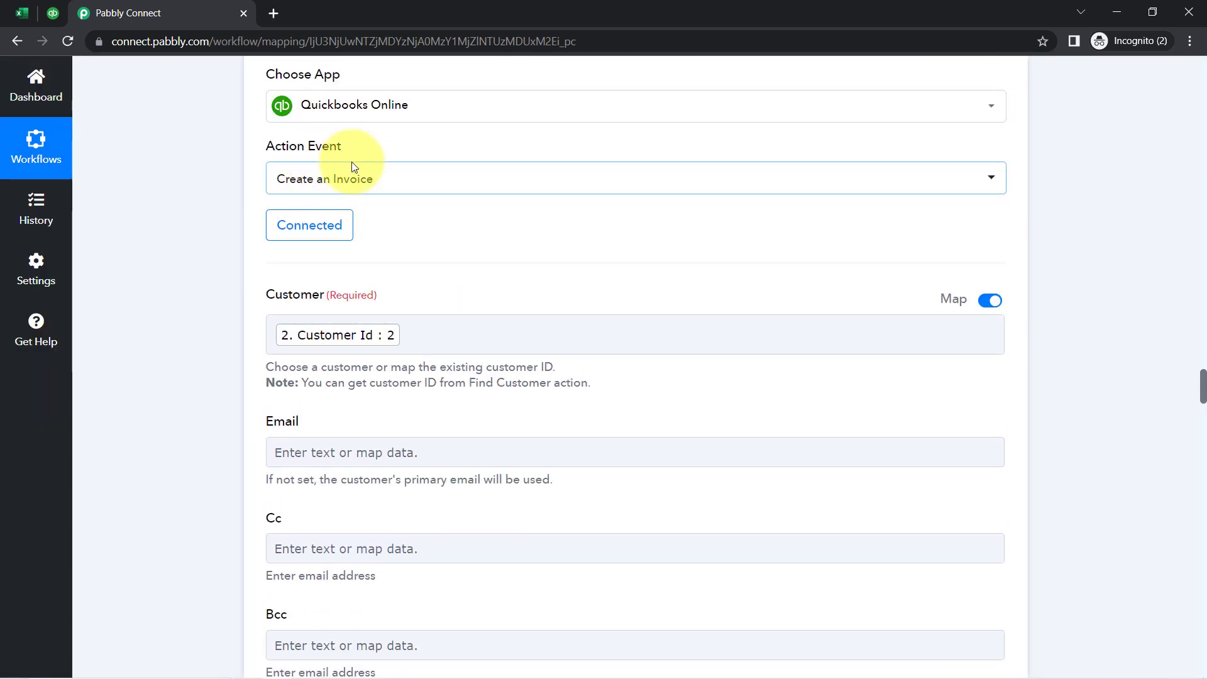
{"action": "scroll", "coordinate": [224, 407], "scroll_direction": "down", "scroll_amount": 3}
{"action": "scroll", "coordinate": [224, 409], "scroll_direction": "up", "scroll_amount": 1}
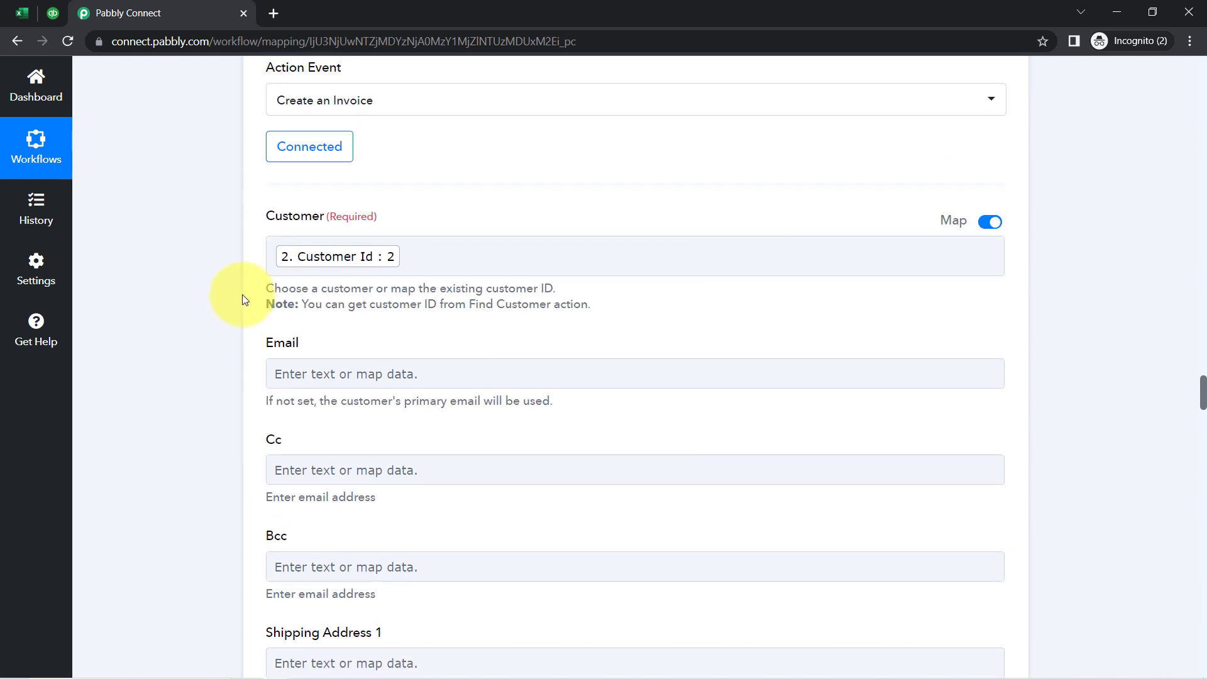
{"action": "scroll", "coordinate": [240, 296], "scroll_direction": "down", "scroll_amount": 4}
{"action": "left_click", "coordinate": [328, 135]}
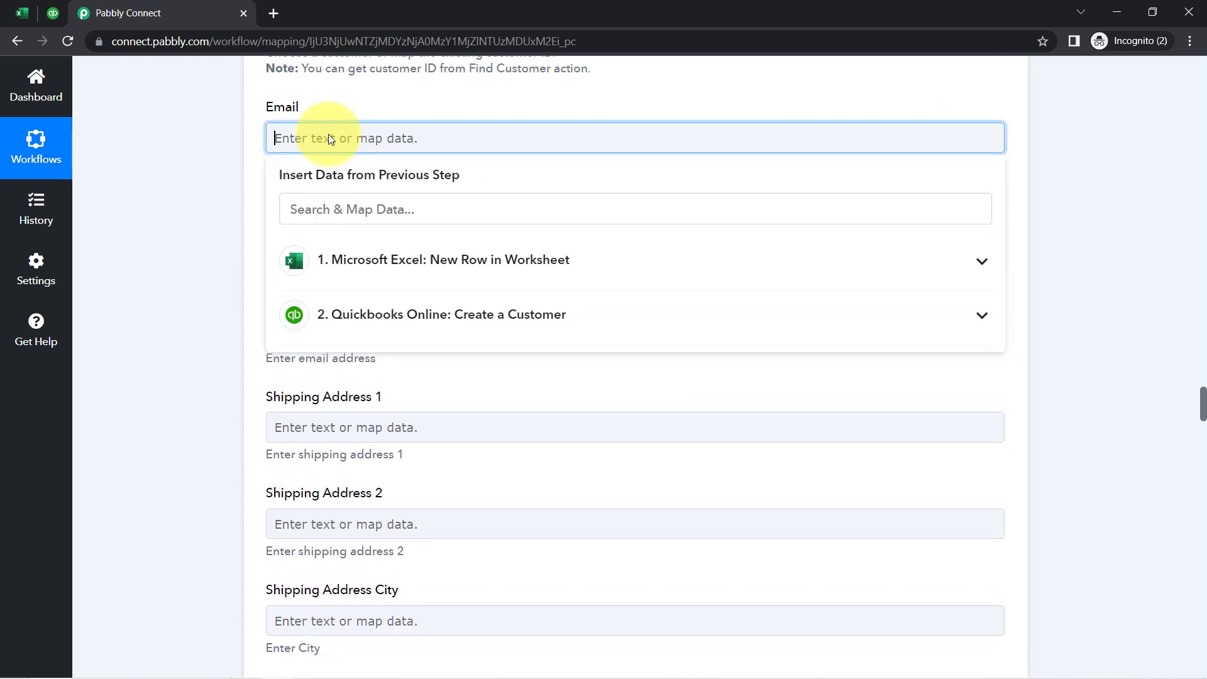
{"action": "left_click", "coordinate": [375, 269]}
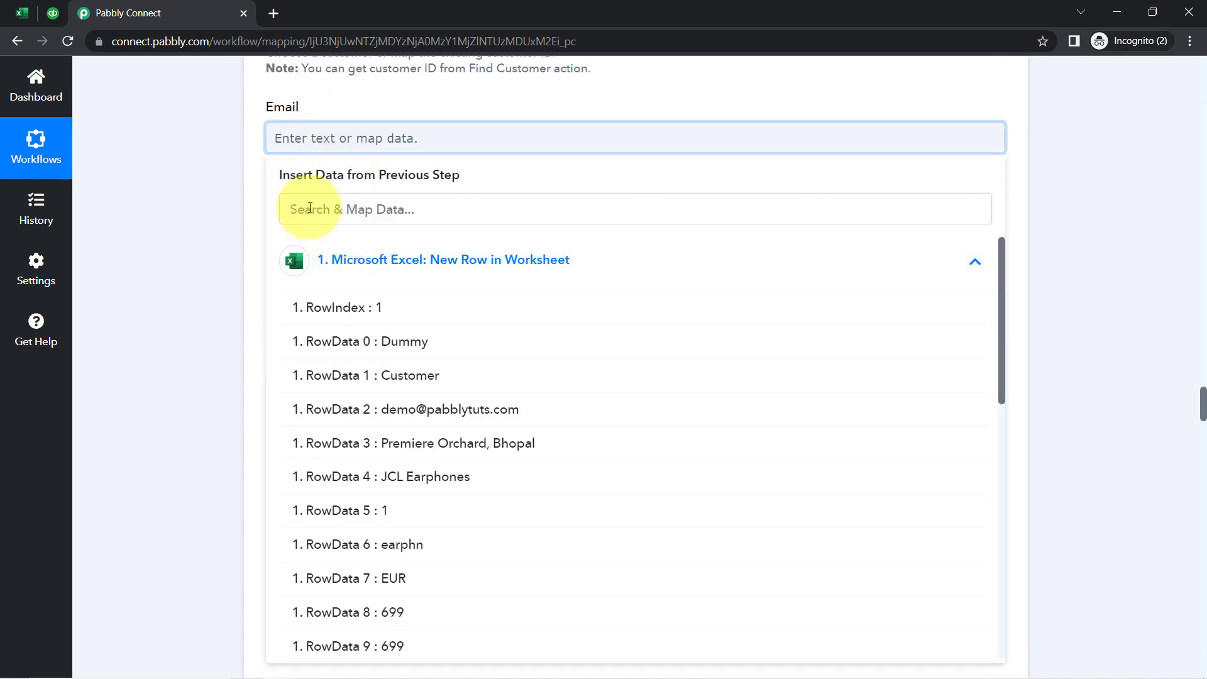
{"action": "left_click", "coordinate": [310, 208]}
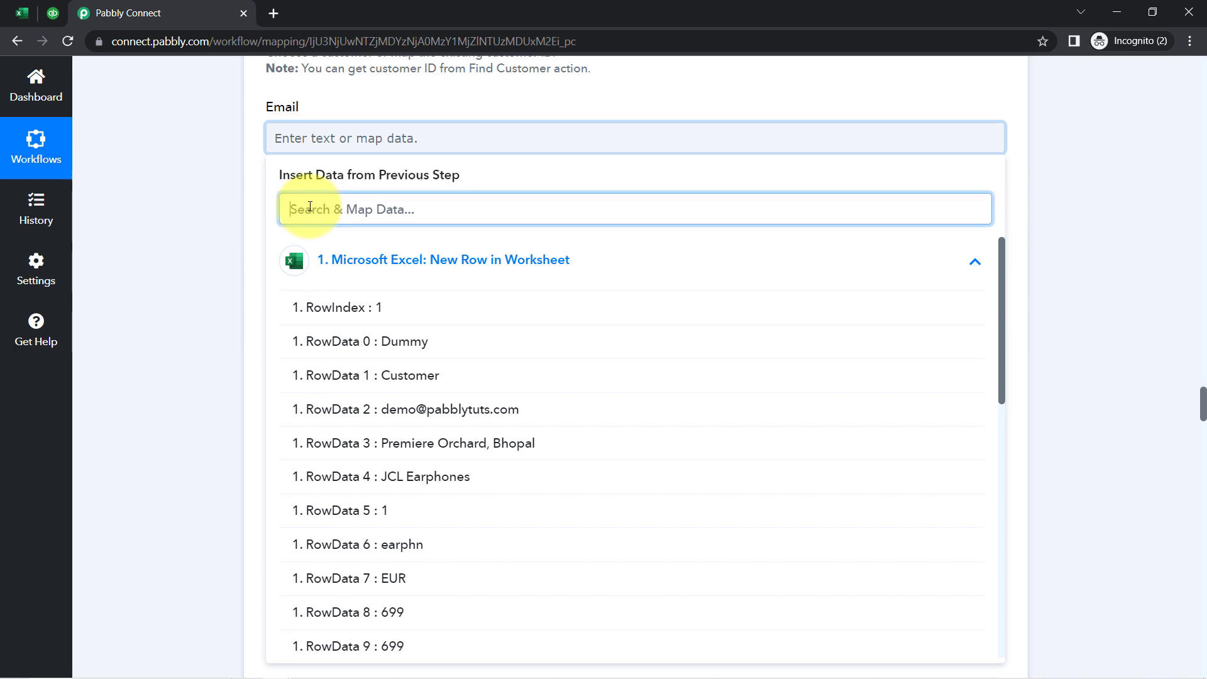
{"action": "type", "text": "@"}
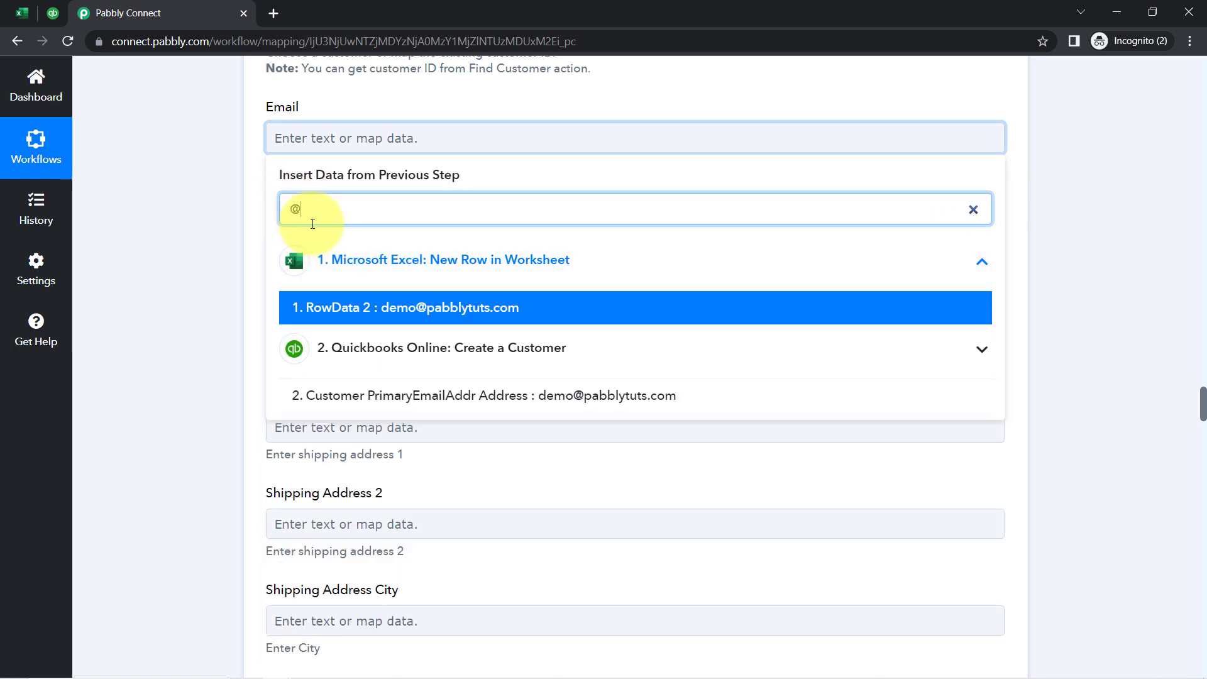
{"action": "left_click", "coordinate": [421, 307]}
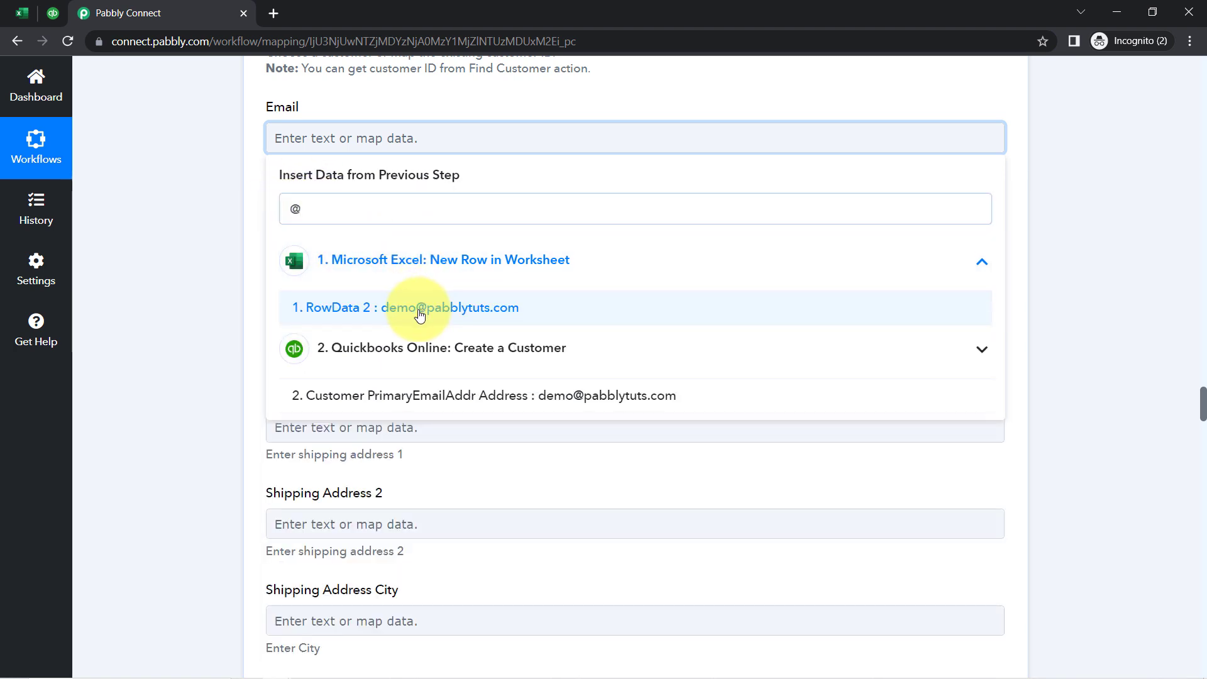
{"action": "left_click", "coordinate": [214, 271]}
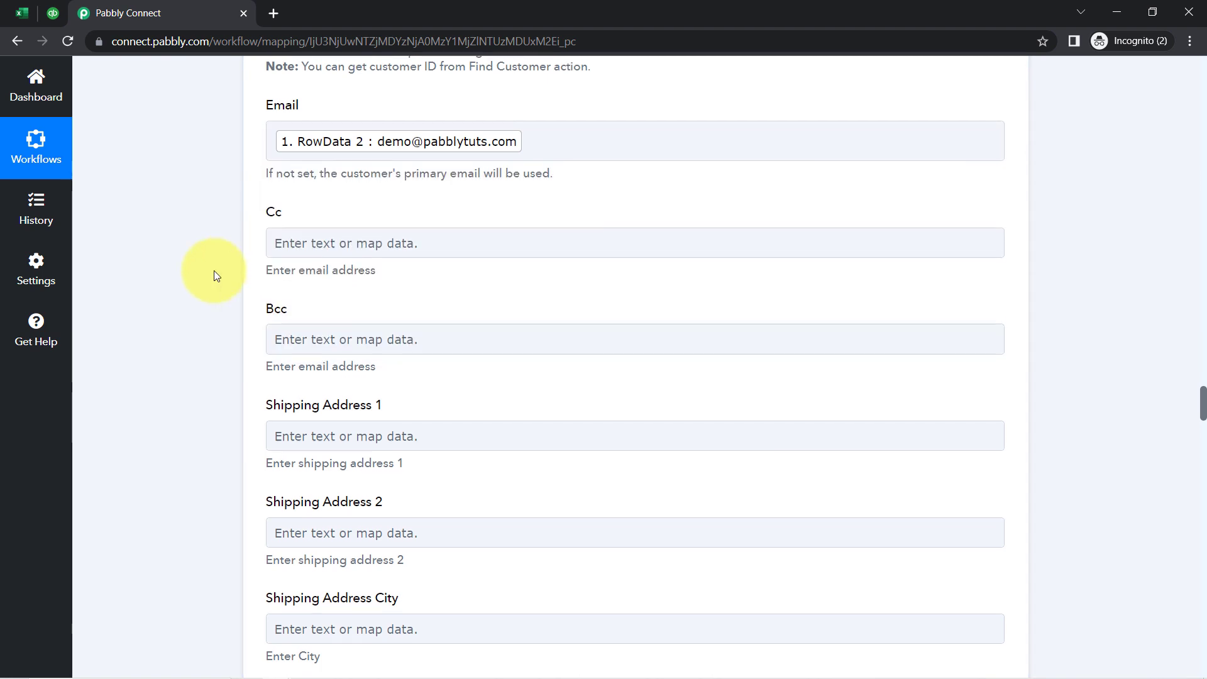
Map the invoice's Shipping Address 1 field to RowData 3 from the Microsoft Excel new row.
{"action": "scroll", "coordinate": [214, 271], "scroll_direction": "down", "scroll_amount": 2}
{"action": "scroll", "coordinate": [214, 270], "scroll_direction": "down", "scroll_amount": 2}
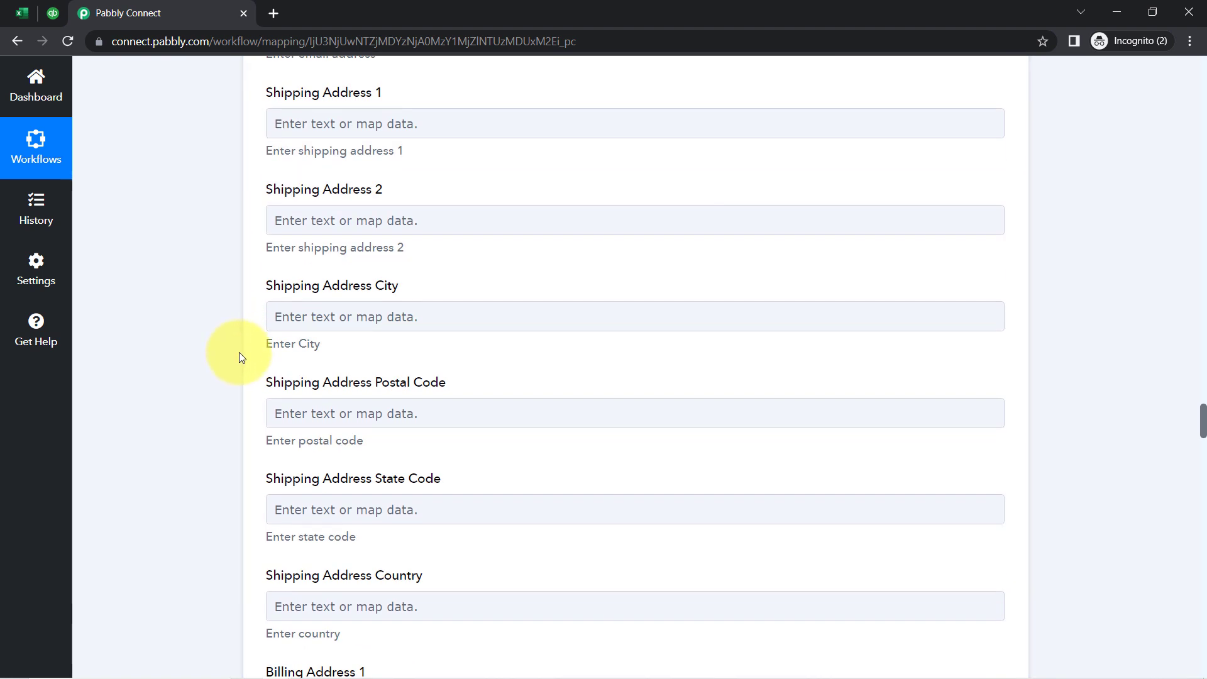
{"action": "left_click", "coordinate": [285, 126]}
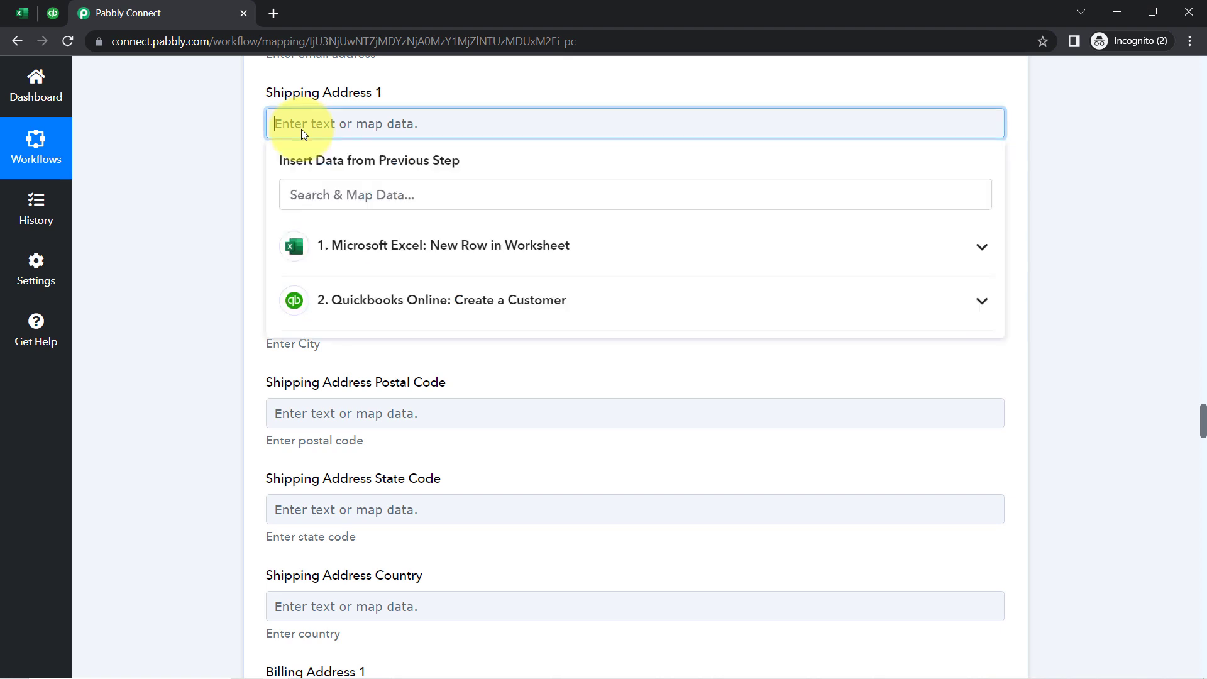
{"action": "left_click", "coordinate": [333, 260]}
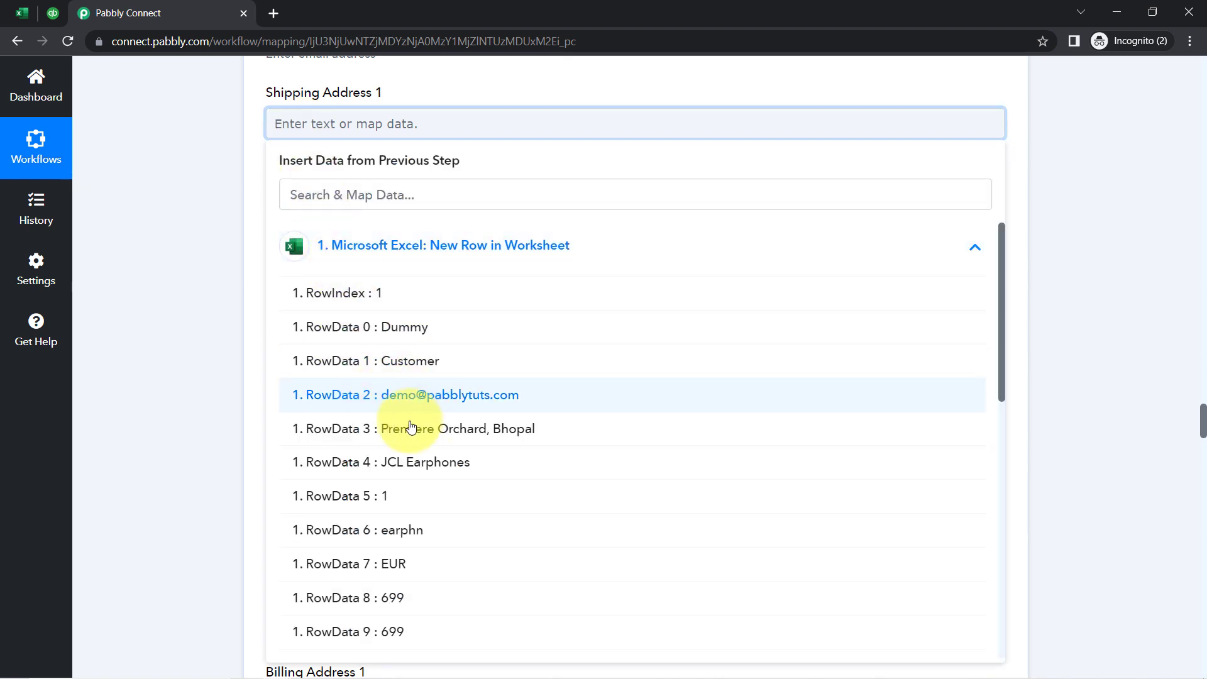
{"action": "left_click", "coordinate": [496, 440]}
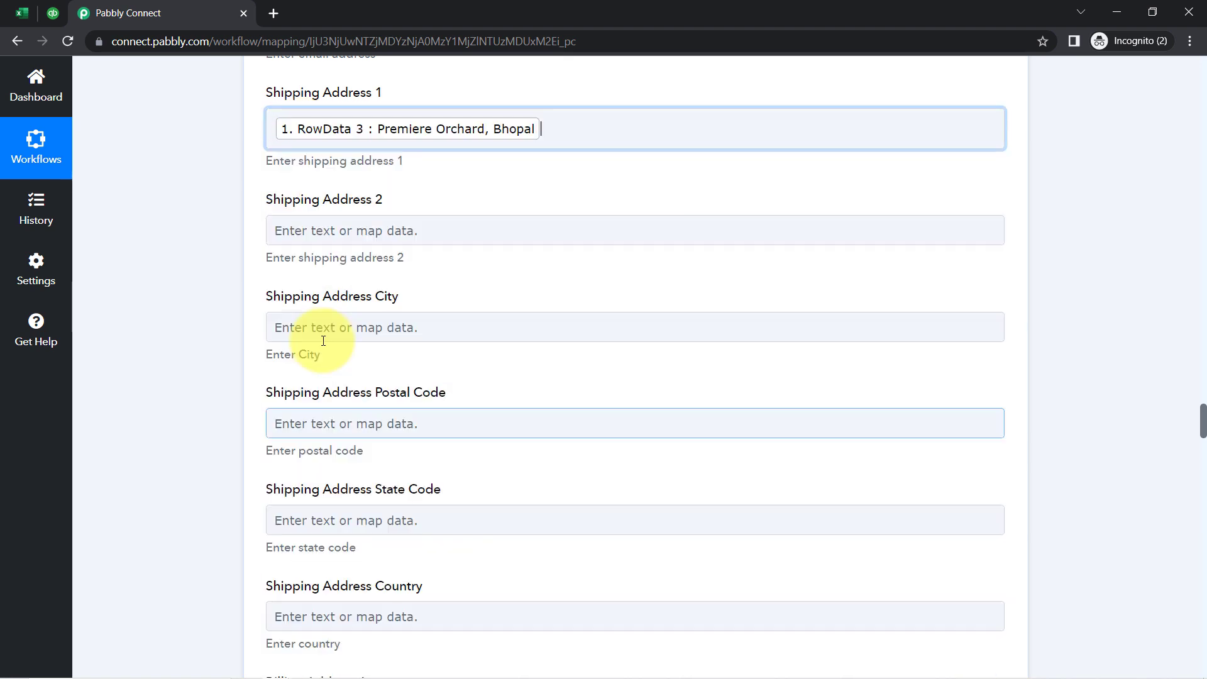
{"action": "left_click", "coordinate": [173, 299]}
Look through the invoice's remaining shipping, billing, sales term, deposit and date fields down to Line Item Detail Type.
{"action": "scroll", "coordinate": [173, 299], "scroll_direction": "down", "scroll_amount": 2}
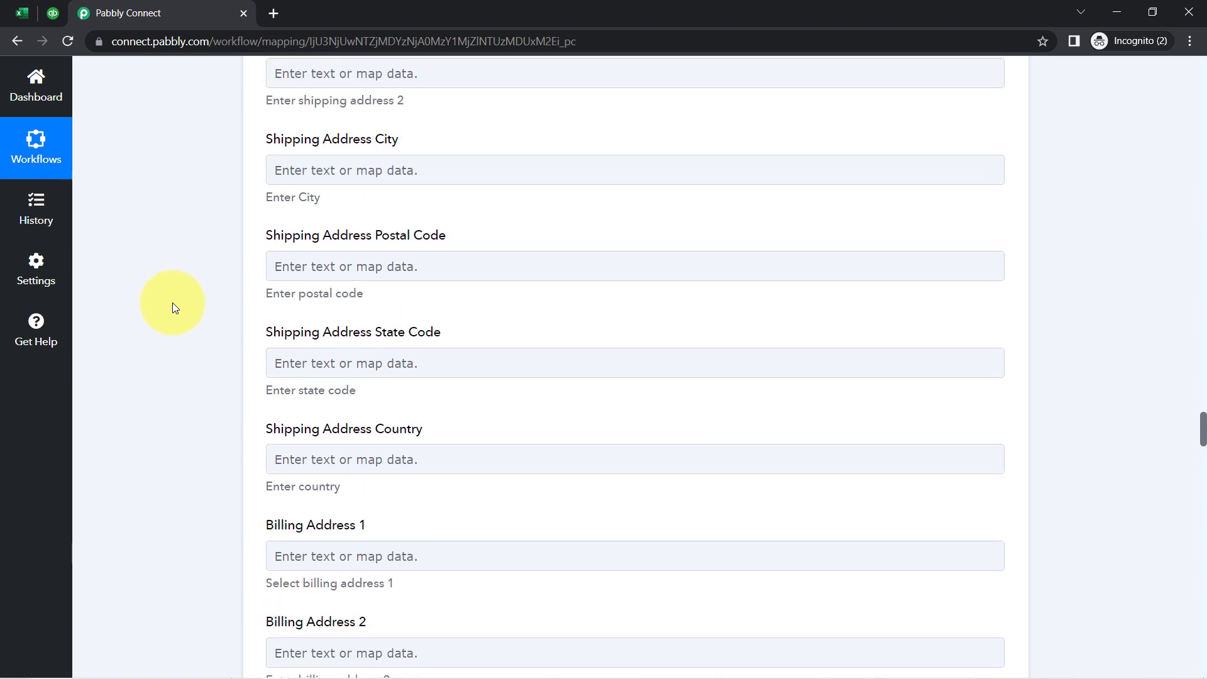
{"action": "scroll", "coordinate": [174, 314], "scroll_direction": "up", "scroll_amount": 1}
{"action": "scroll", "coordinate": [175, 339], "scroll_direction": "down", "scroll_amount": 4}
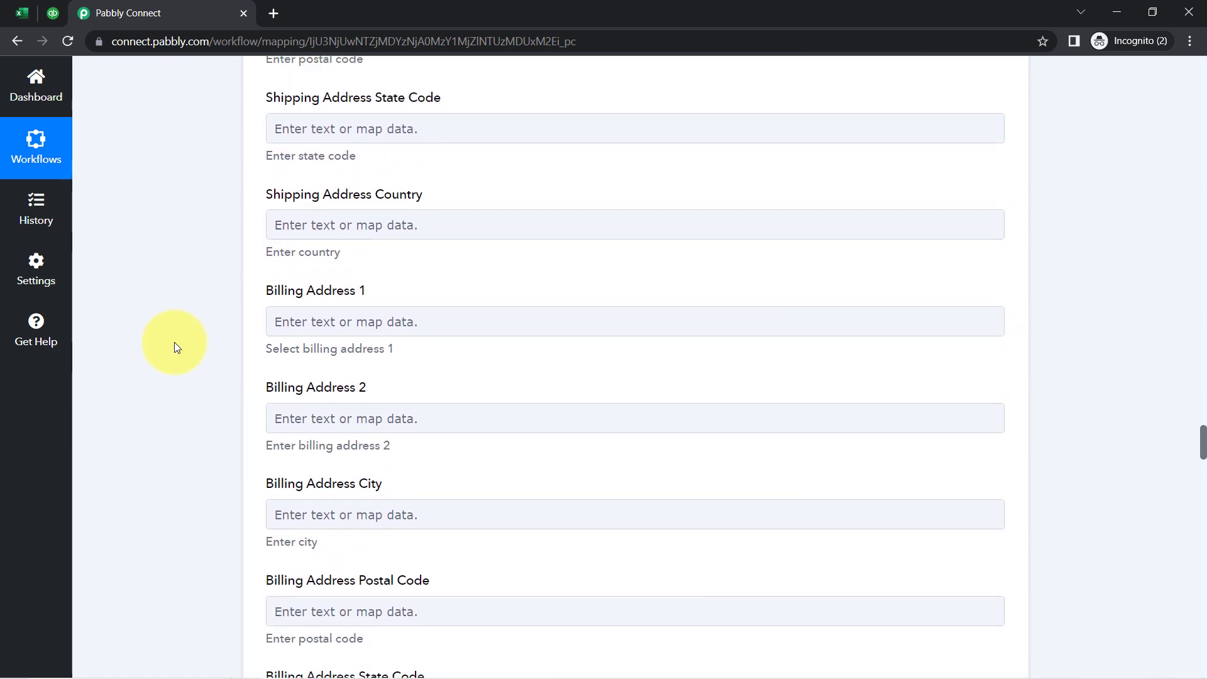
{"action": "scroll", "coordinate": [174, 342], "scroll_direction": "up", "scroll_amount": 1}
{"action": "scroll", "coordinate": [176, 344], "scroll_direction": "down", "scroll_amount": 5}
{"action": "scroll", "coordinate": [179, 345], "scroll_direction": "down", "scroll_amount": 4}
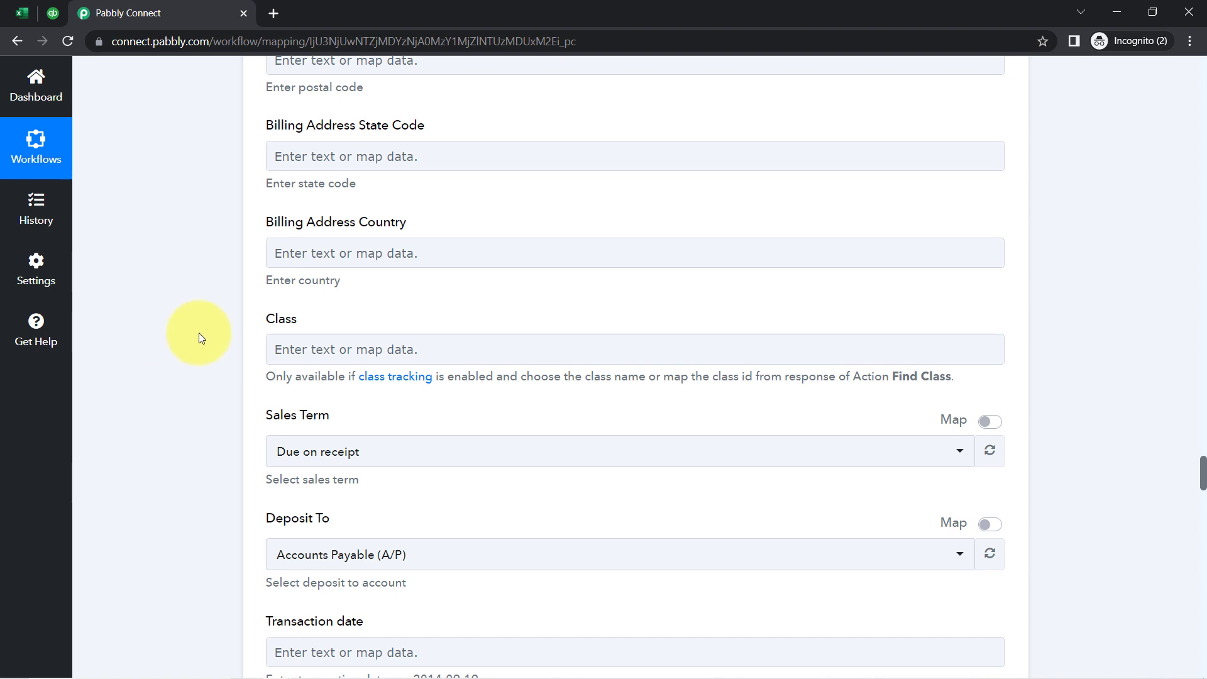
{"action": "scroll", "coordinate": [198, 338], "scroll_direction": "down", "scroll_amount": 2}
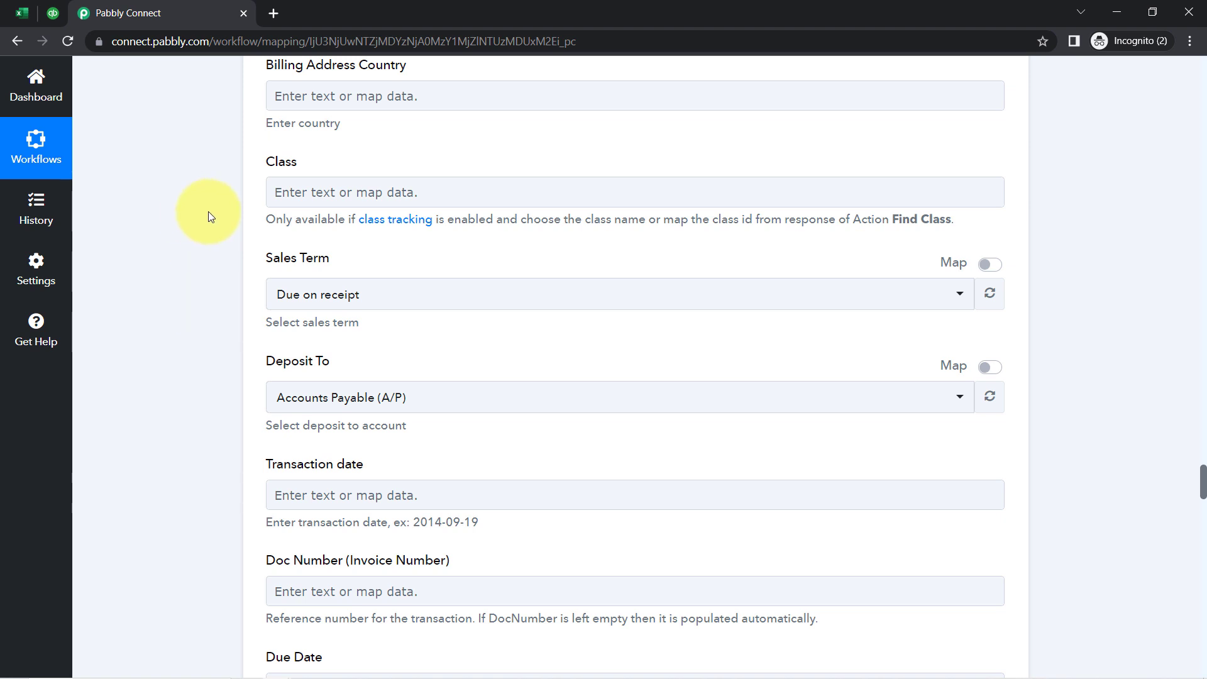
{"action": "scroll", "coordinate": [185, 299], "scroll_direction": "down", "scroll_amount": 3}
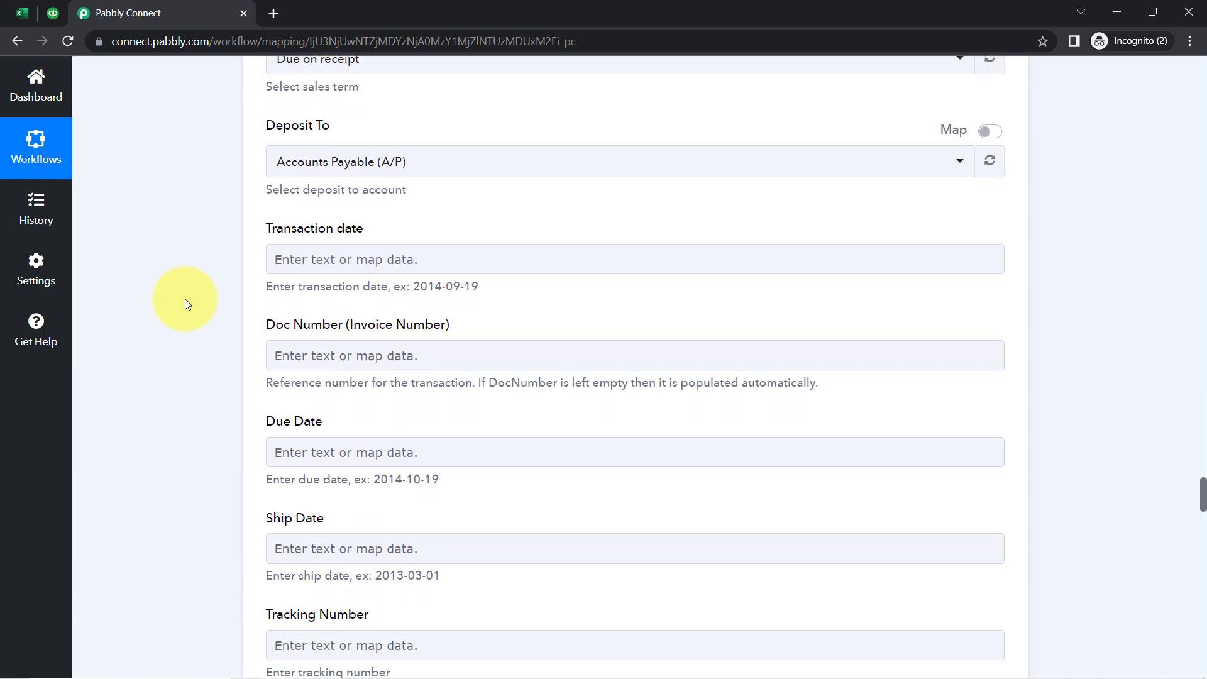
{"action": "scroll", "coordinate": [185, 299], "scroll_direction": "down", "scroll_amount": 3}
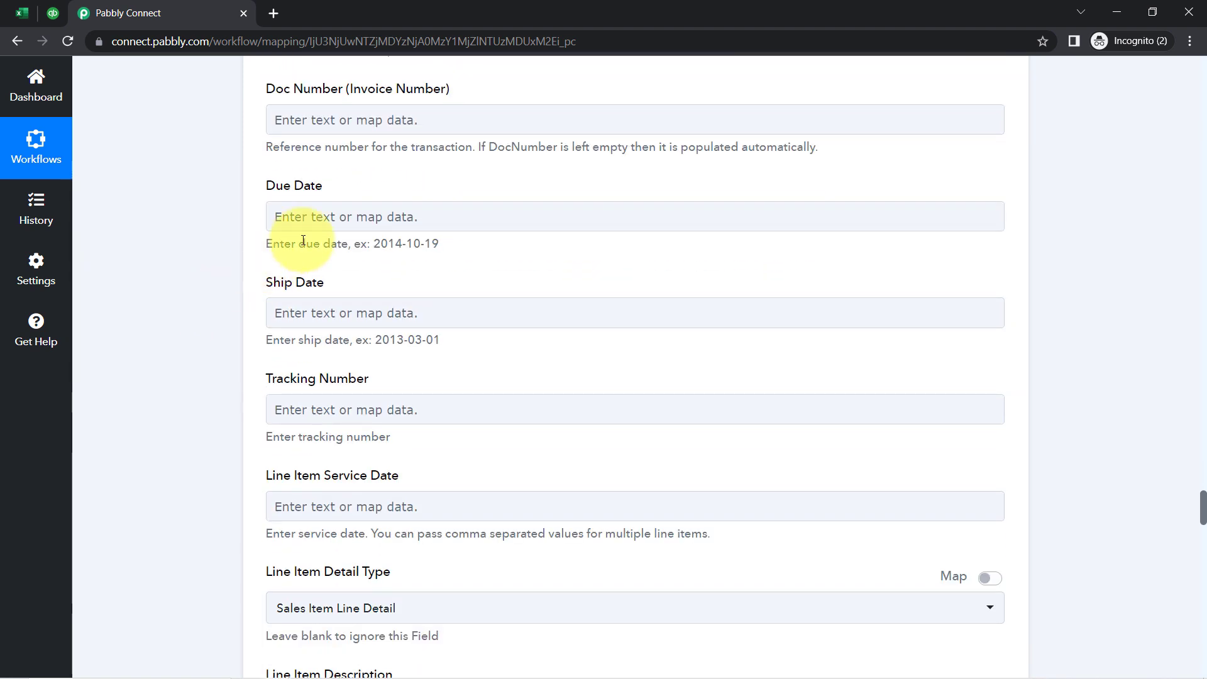
Search the previous-step data for "due" to map the invoice's Due Date field.
{"action": "left_click", "coordinate": [337, 217]}
{"action": "left_click", "coordinate": [306, 339]}
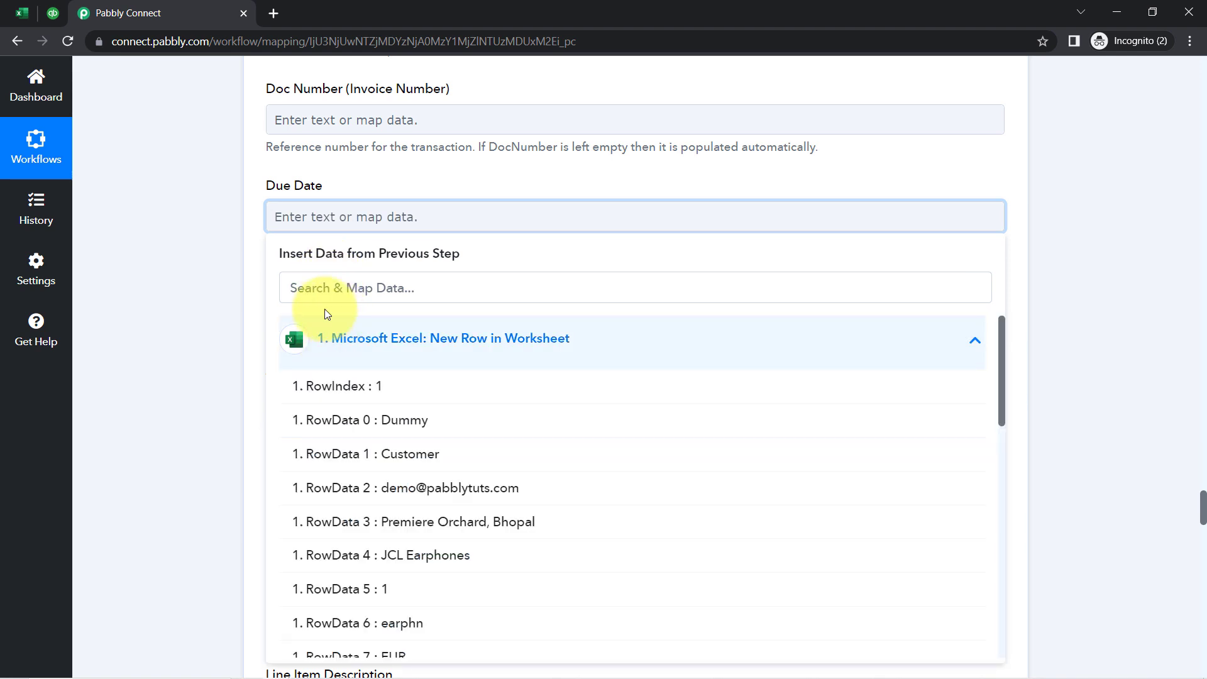
{"action": "left_click", "coordinate": [298, 290]}
{"action": "type", "text": "due"}
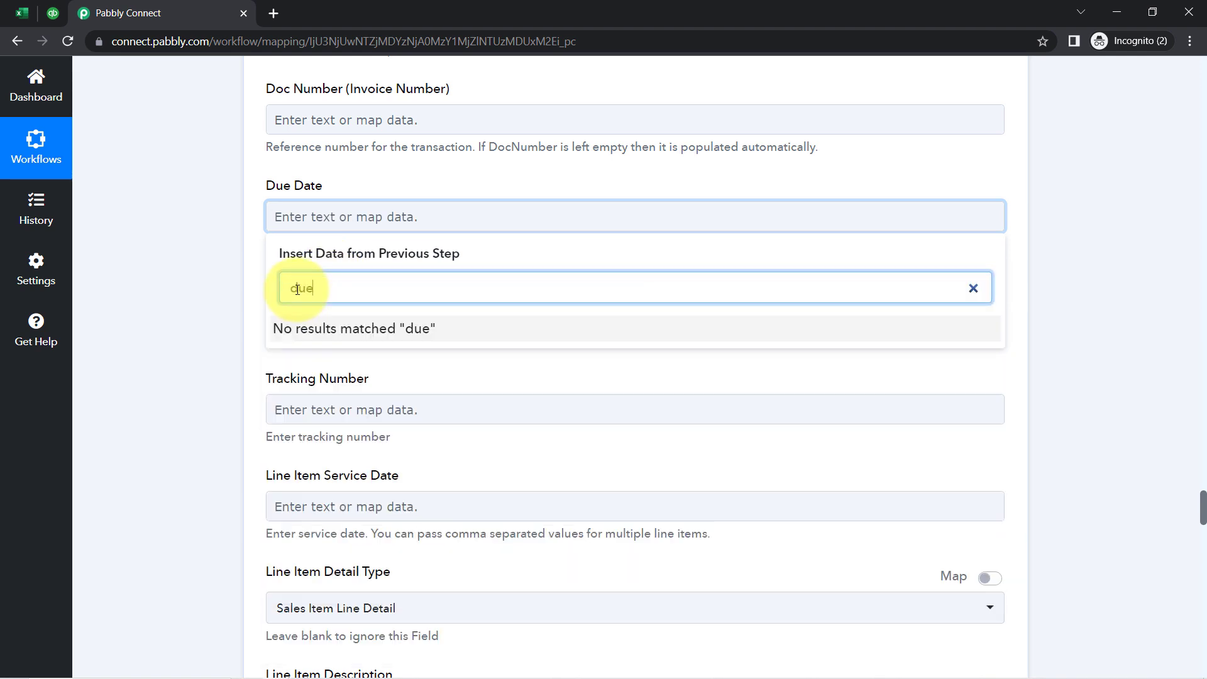
Switch to the All Invoices Data workbook in Excel, review row 2 across to the Shipping Date column, and return to Pabbly Connect.
{"action": "left_click", "coordinate": [33, 17]}
{"action": "key", "text": "Right"}
{"action": "key", "text": "Right"}
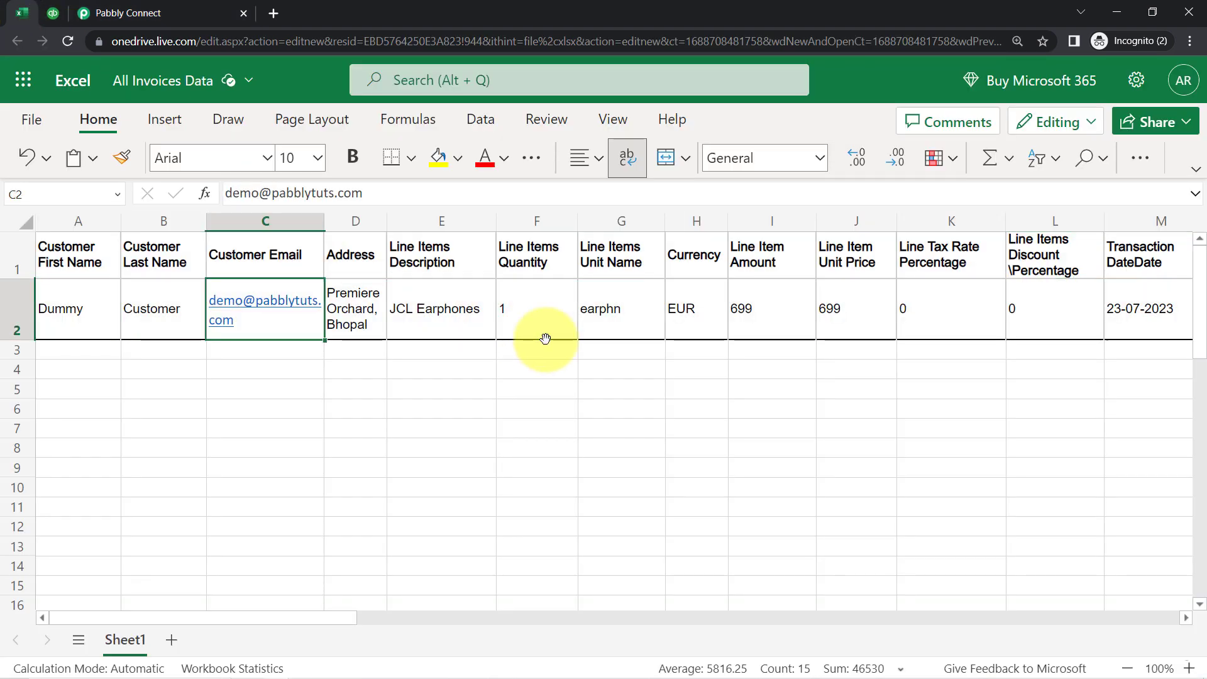
{"action": "key", "text": "Right"}
{"action": "key", "text": "Right"}
{"action": "key", "text": "Right"}
{"action": "key", "text": "Right"}
{"action": "key", "text": "Right"}
{"action": "key", "text": "Right"}
{"action": "key", "text": "Right"}
{"action": "key", "text": "Right"}
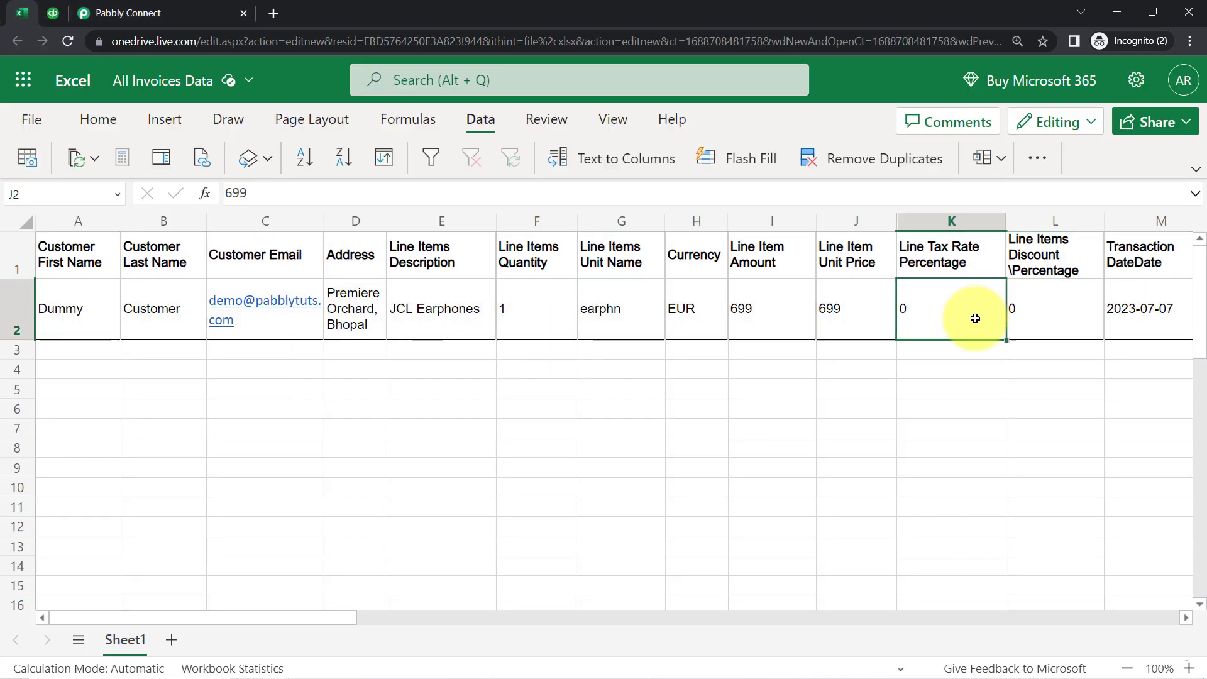
{"action": "key", "text": "Right"}
{"action": "key", "text": "Right"}
{"action": "key", "text": "Right"}
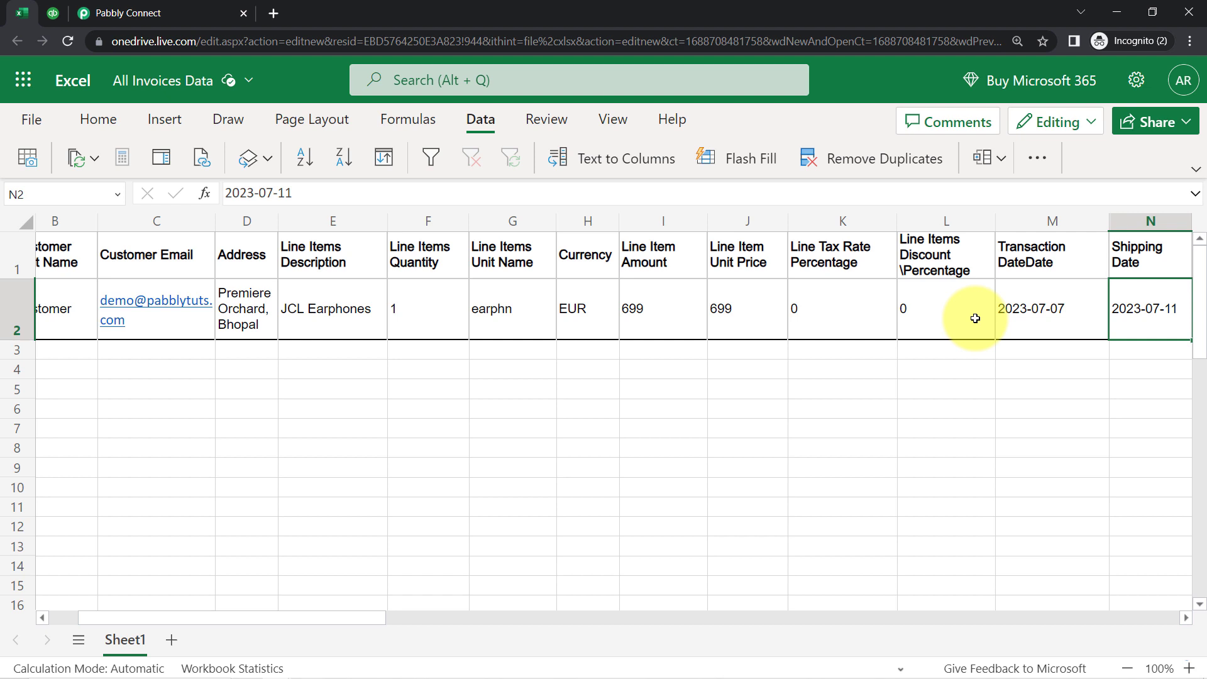
{"action": "key", "text": "Left"}
{"action": "key", "text": "Left"}
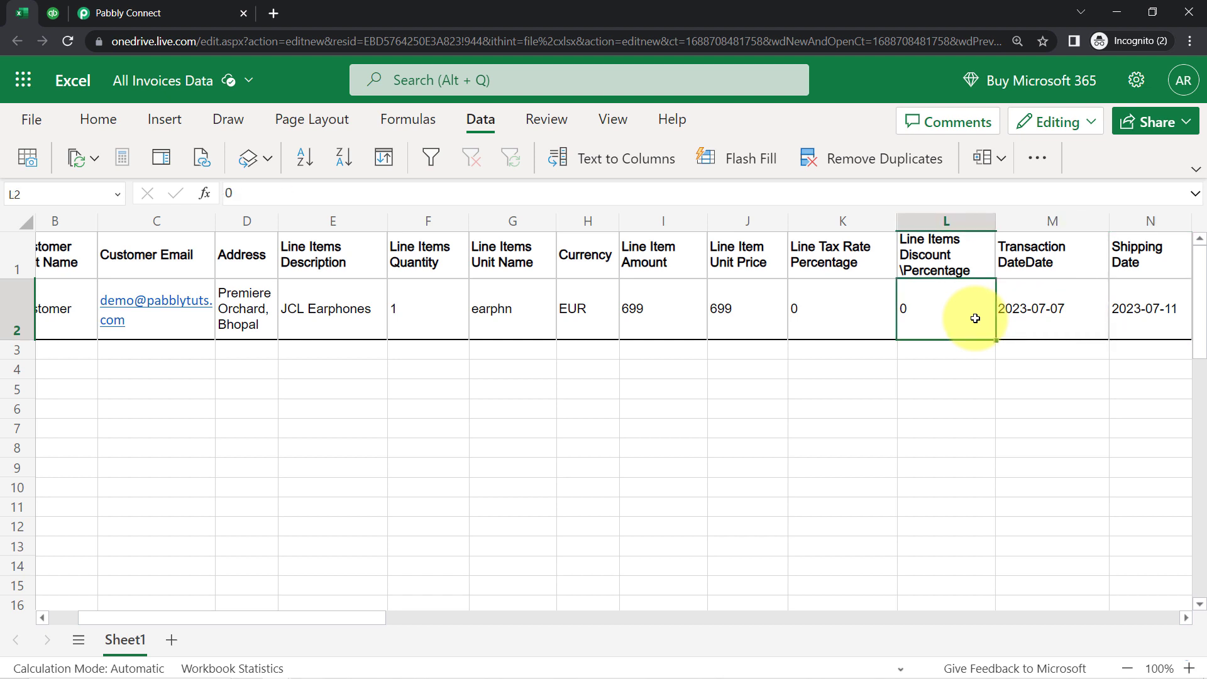
{"action": "left_click", "coordinate": [108, 13]}
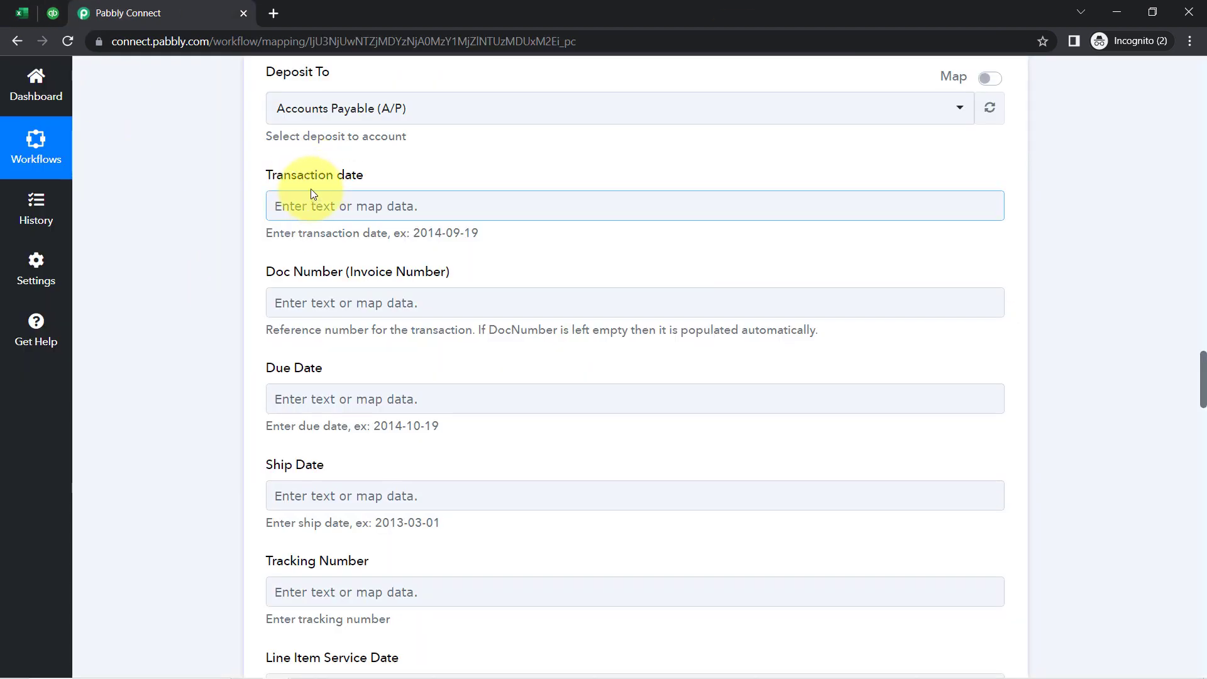
Map the invoice's Transaction date field to RowData 12 from the Microsoft Excel new row.
{"action": "left_click", "coordinate": [319, 213]}
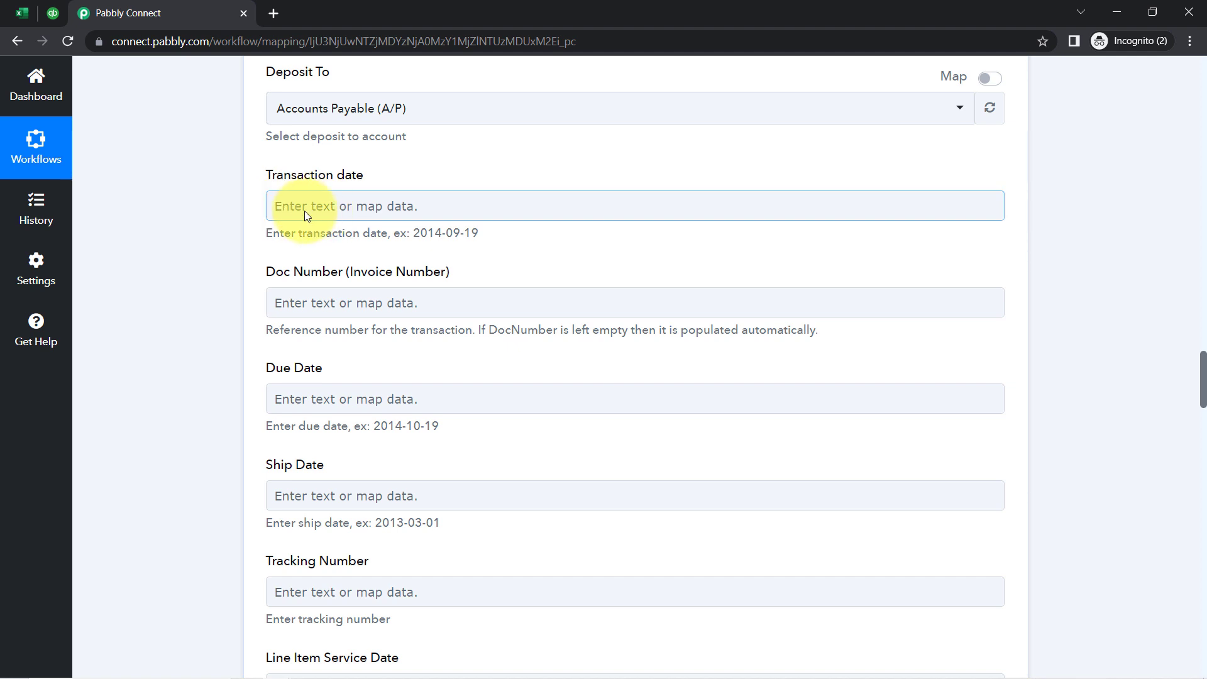
{"action": "left_click", "coordinate": [304, 212]}
{"action": "left_click", "coordinate": [295, 278]}
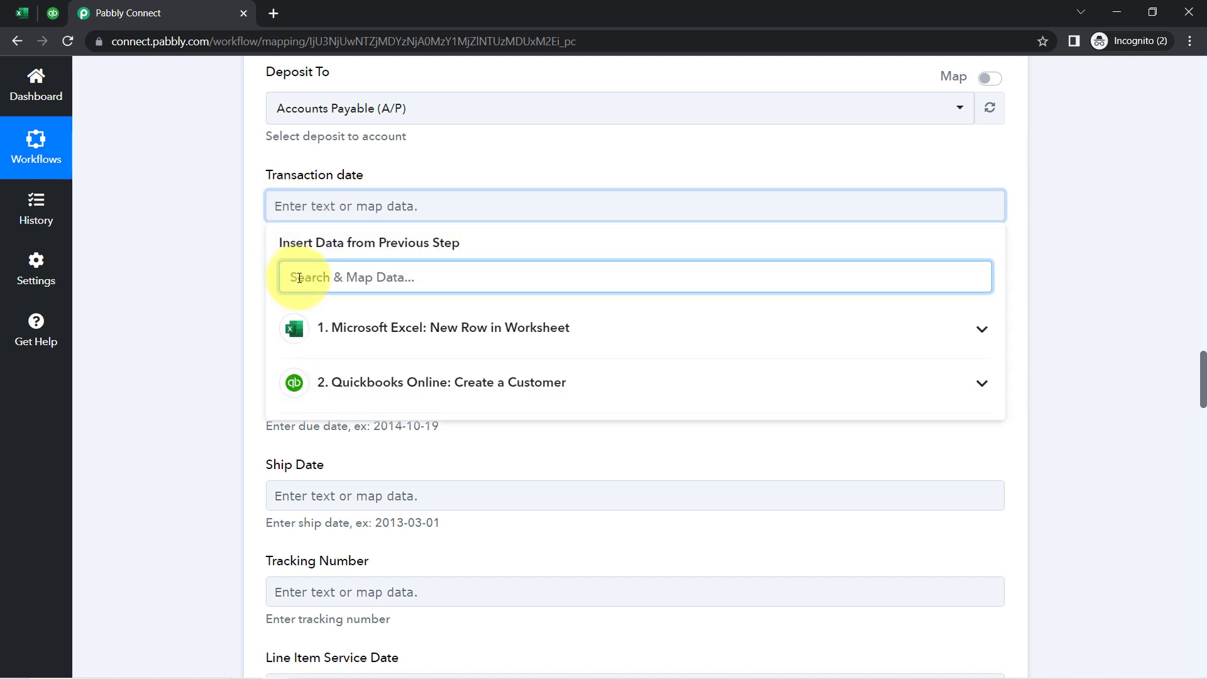
{"action": "type", "text": "date"}
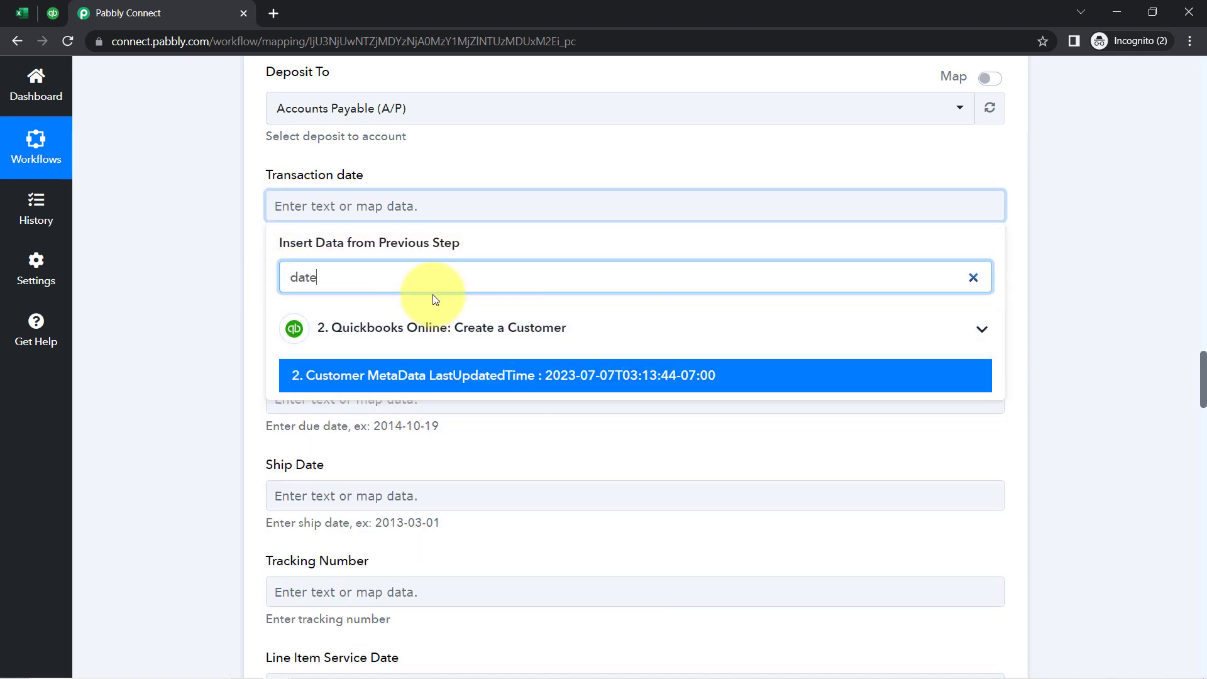
{"action": "key", "text": "BackSpace"}
{"action": "key", "text": "BackSpace"}
{"action": "key", "text": "BackSpace"}
{"action": "key", "text": "BackSpace"}
{"action": "scroll", "coordinate": [466, 501], "scroll_direction": "down", "scroll_amount": 5}
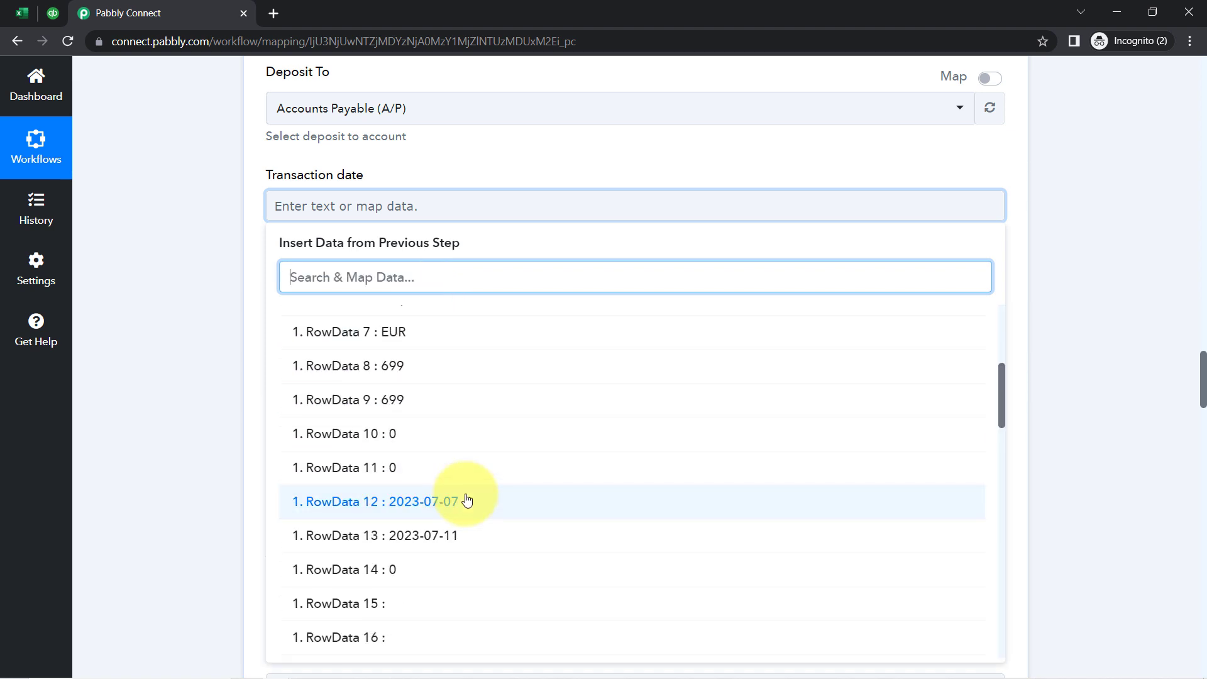
{"action": "left_click", "coordinate": [466, 501]}
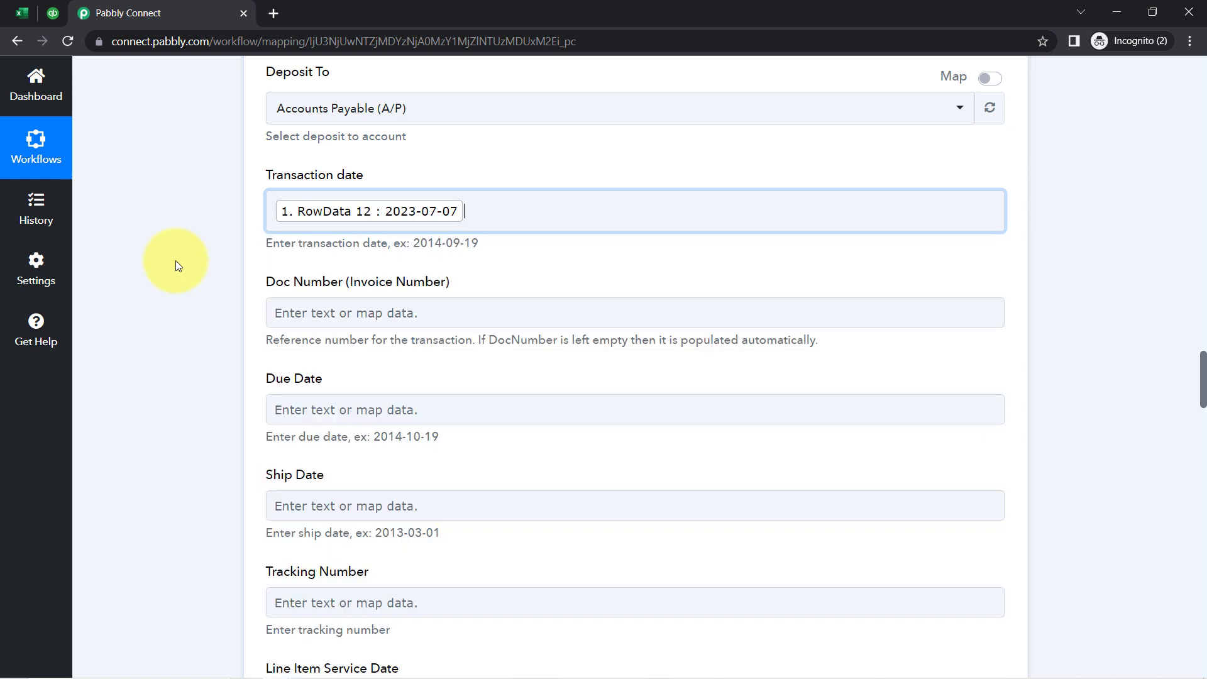
{"action": "left_click", "coordinate": [175, 259]}
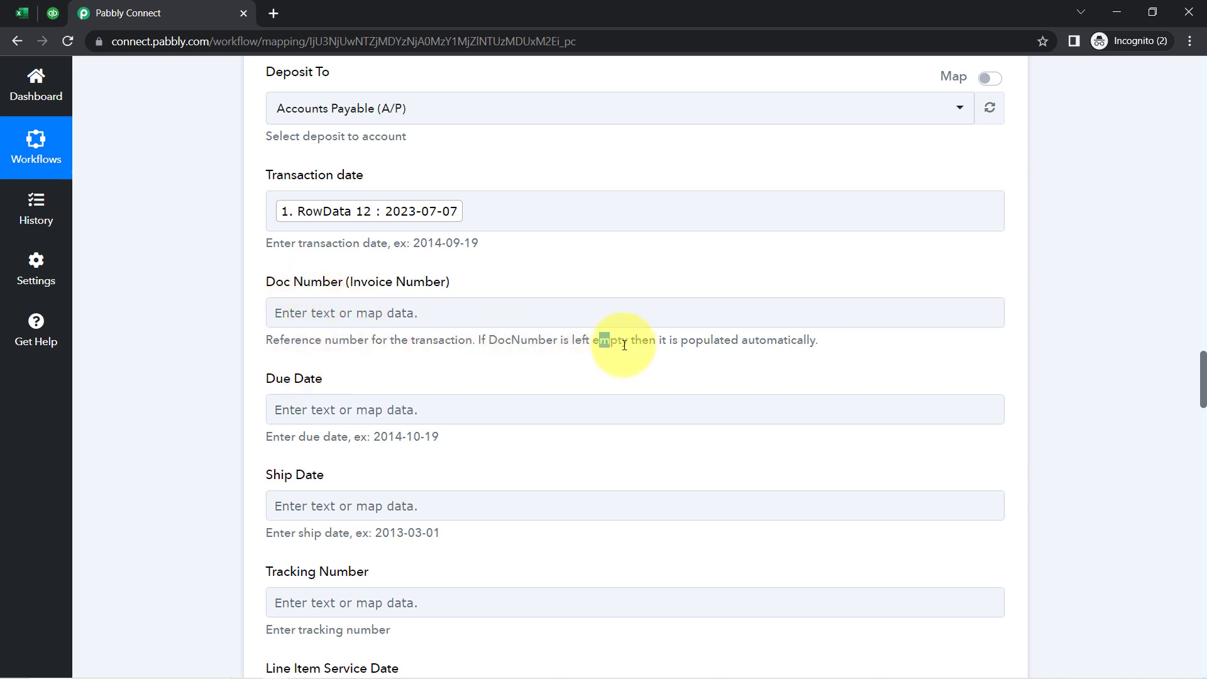
{"action": "left_click", "coordinate": [728, 336]}
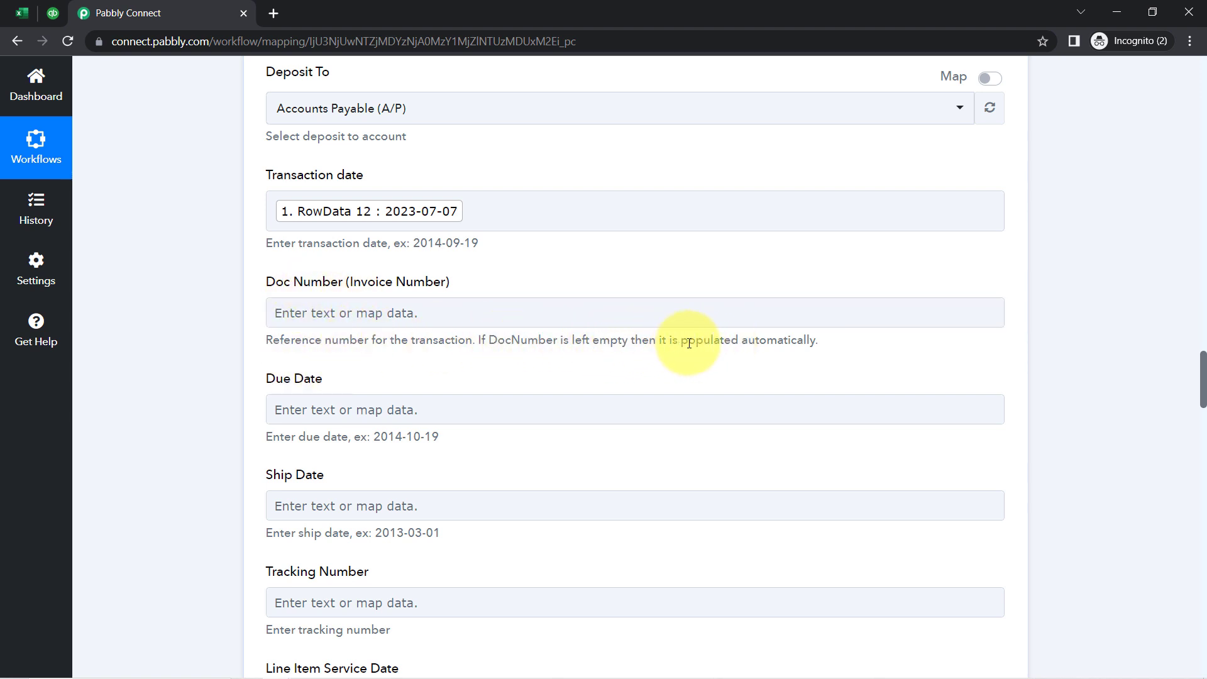
{"action": "left_click_drag", "start_coordinate": [679, 341], "coordinate": [784, 343]}
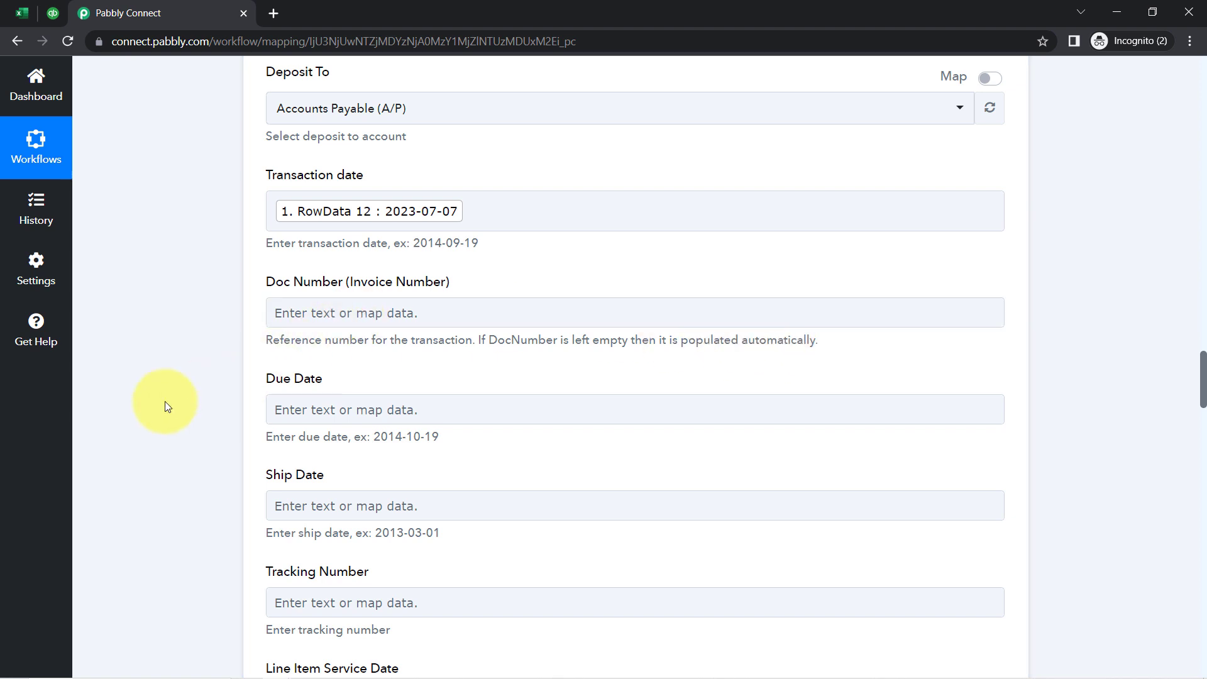
Map the invoice's Ship Date field to RowData 13 from the Microsoft Excel new row.
{"action": "scroll", "coordinate": [165, 401], "scroll_direction": "down", "scroll_amount": 2}
{"action": "left_click", "coordinate": [334, 350]}
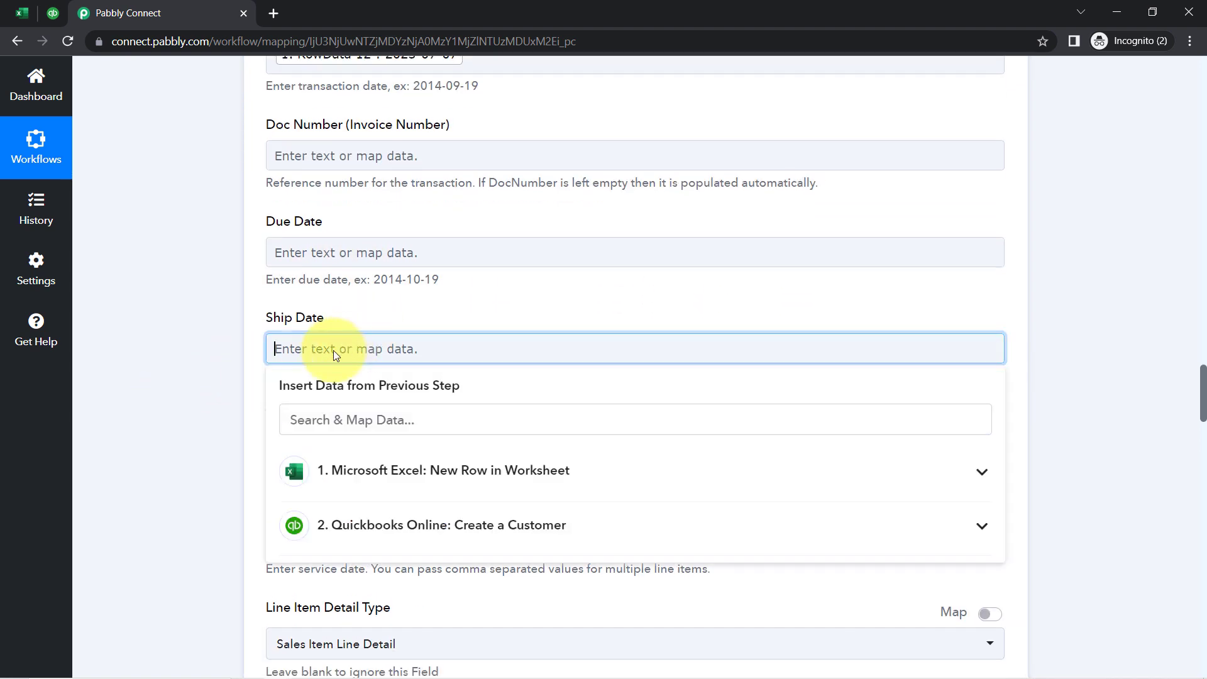
{"action": "scroll", "coordinate": [205, 411], "scroll_direction": "down", "scroll_amount": 1}
{"action": "left_click", "coordinate": [380, 388]}
{"action": "scroll", "coordinate": [411, 465], "scroll_direction": "up", "scroll_amount": 1}
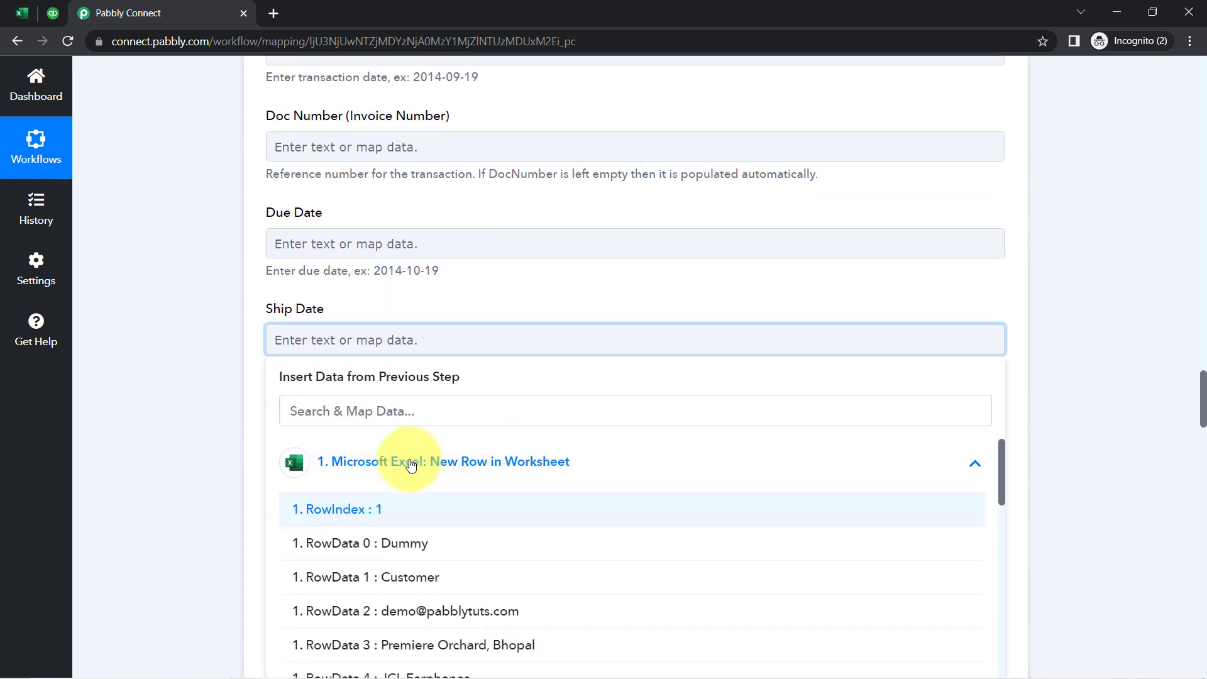
{"action": "scroll", "coordinate": [412, 465], "scroll_direction": "down", "scroll_amount": 8}
{"action": "scroll", "coordinate": [434, 513], "scroll_direction": "up", "scroll_amount": 3}
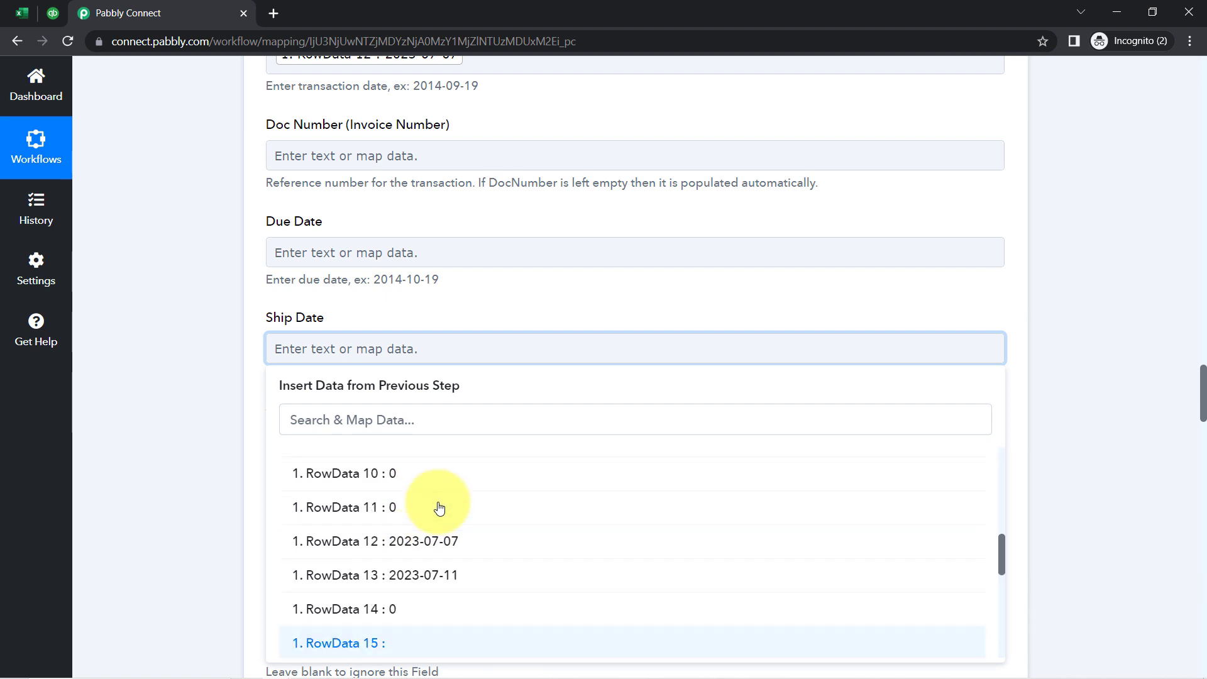
{"action": "scroll", "coordinate": [439, 508], "scroll_direction": "up", "scroll_amount": 1}
{"action": "left_click", "coordinate": [396, 598]}
{"action": "left_click", "coordinate": [202, 384]}
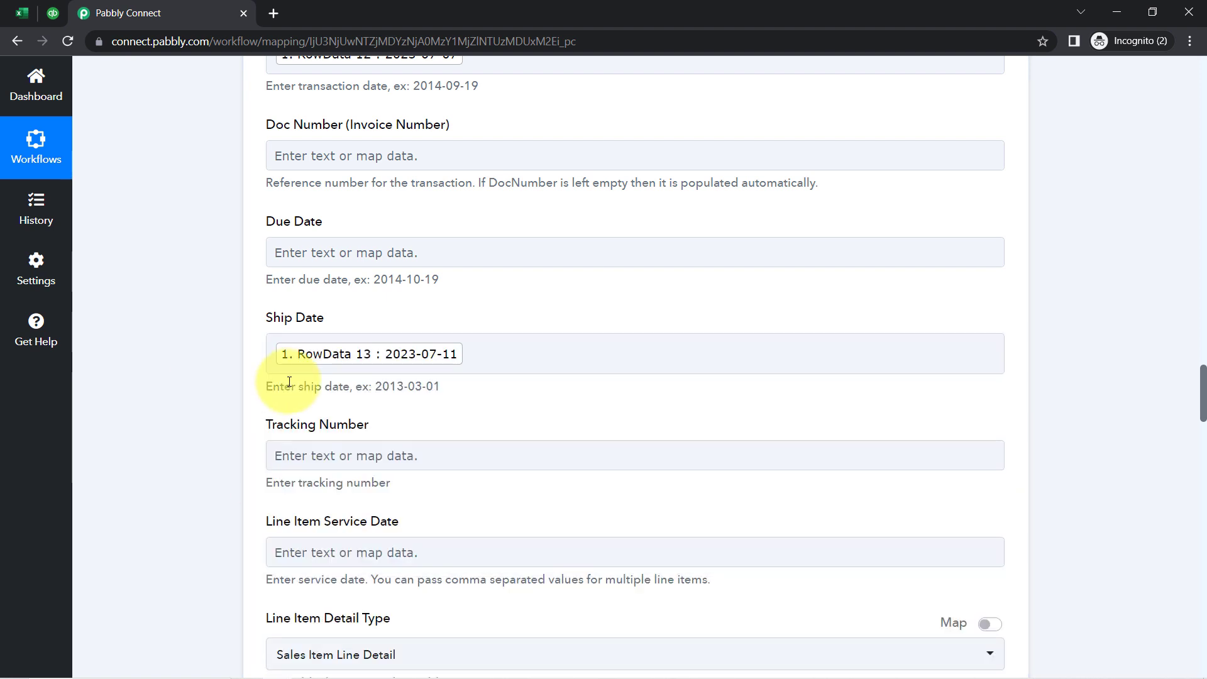
Map the invoice's Line Item Description field to RowData 4 from the Microsoft Excel new row.
{"action": "scroll", "coordinate": [249, 395], "scroll_direction": "down", "scroll_amount": 5}
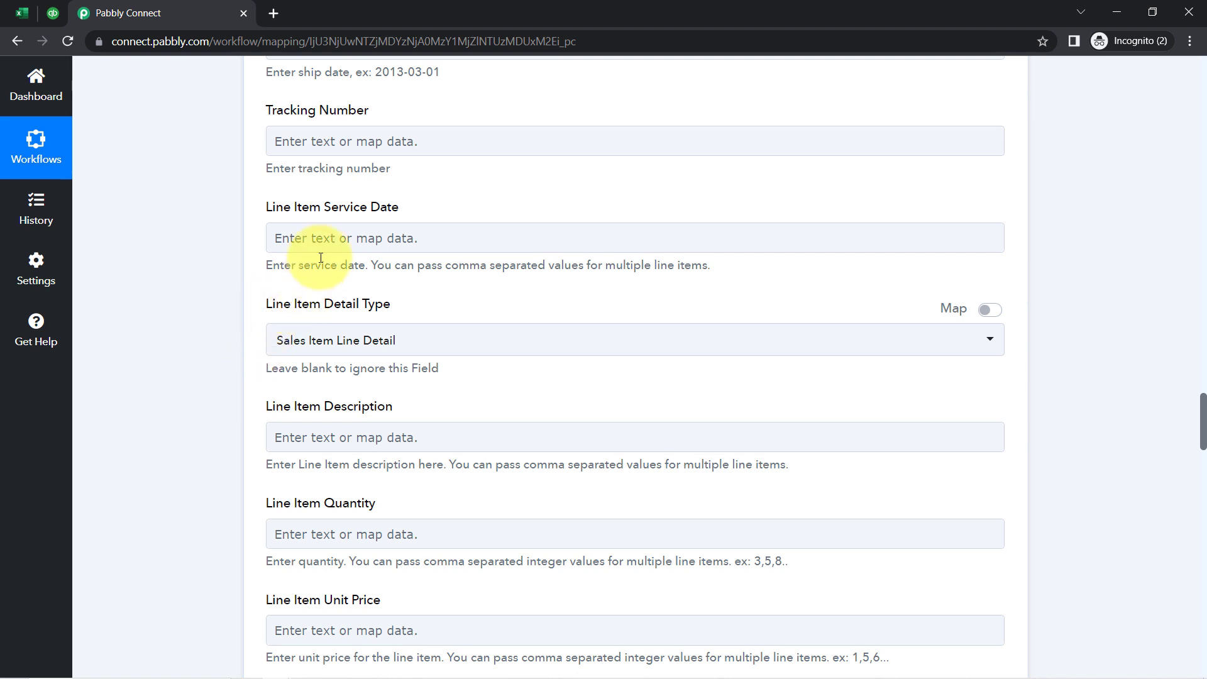
{"action": "left_click", "coordinate": [316, 251]}
{"action": "left_click_drag", "start_coordinate": [310, 305], "coordinate": [383, 304]}
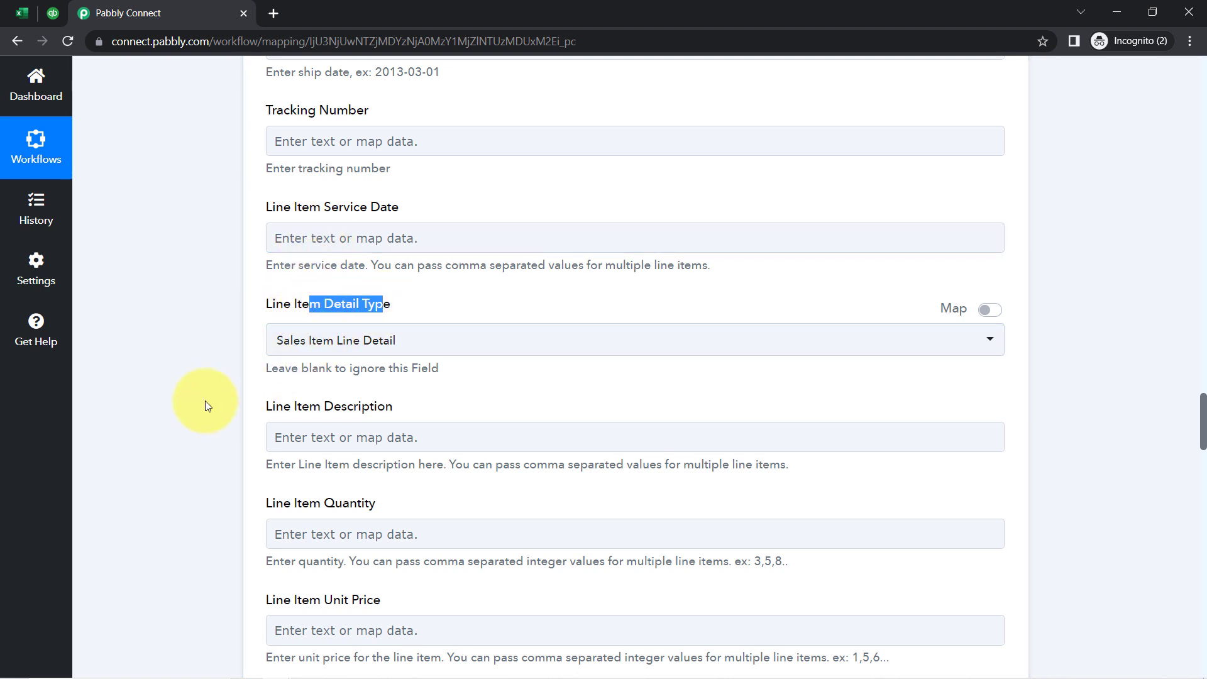
{"action": "left_click", "coordinate": [240, 361]}
{"action": "scroll", "coordinate": [243, 364], "scroll_direction": "down", "scroll_amount": 3}
{"action": "left_click", "coordinate": [320, 281]}
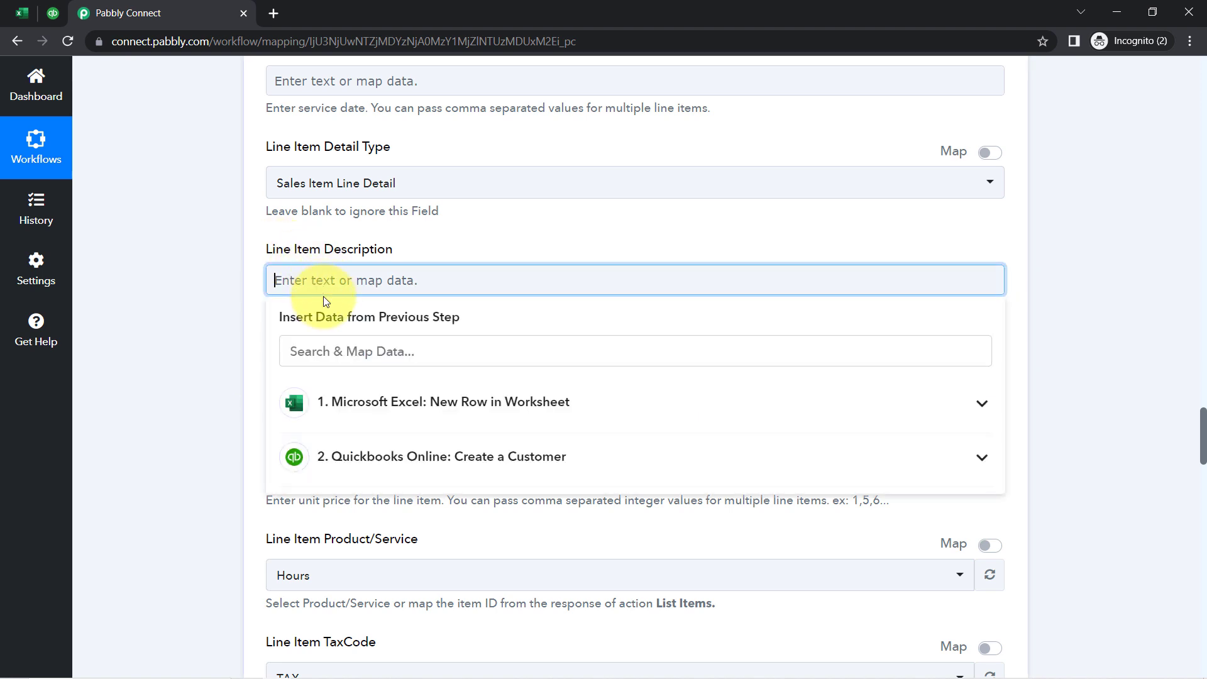
{"action": "left_click", "coordinate": [328, 410]}
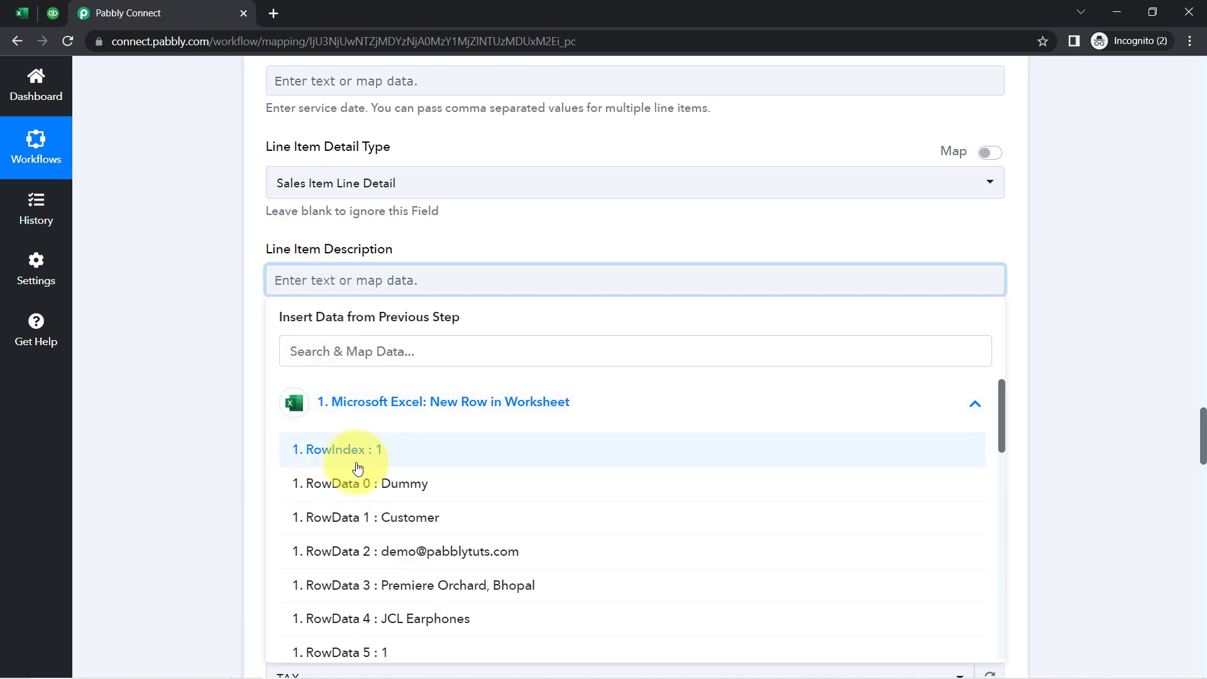
{"action": "scroll", "coordinate": [365, 500], "scroll_direction": "down", "scroll_amount": 1}
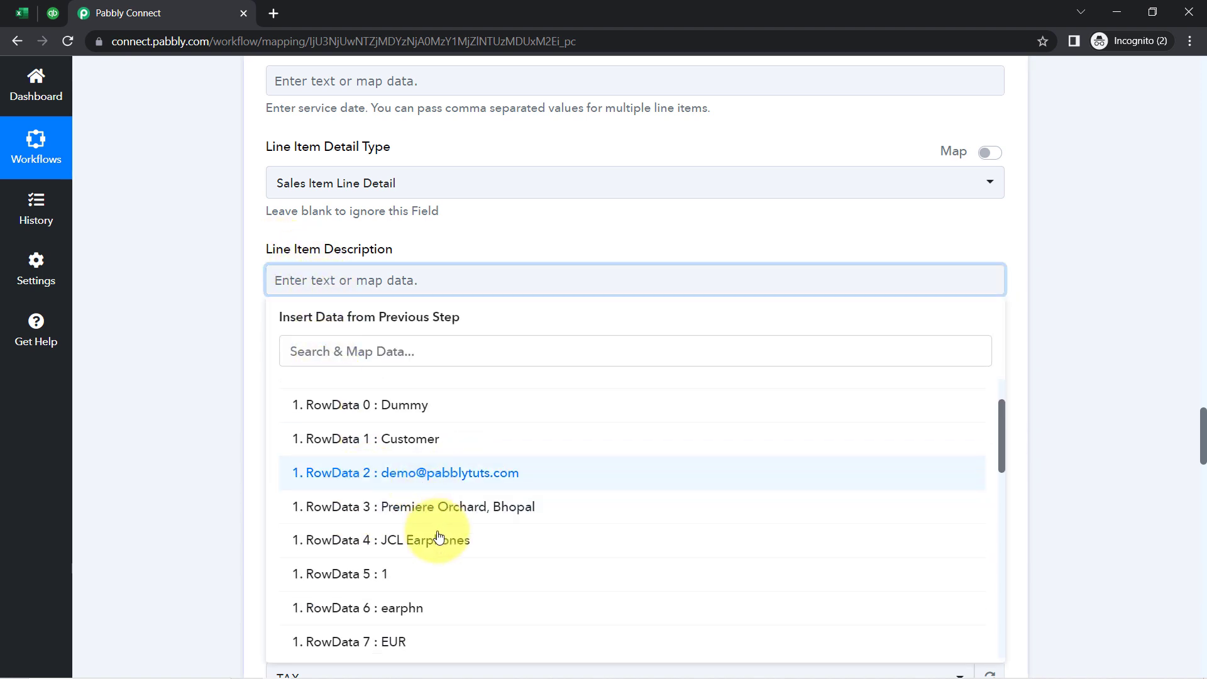
{"action": "left_click", "coordinate": [394, 542]}
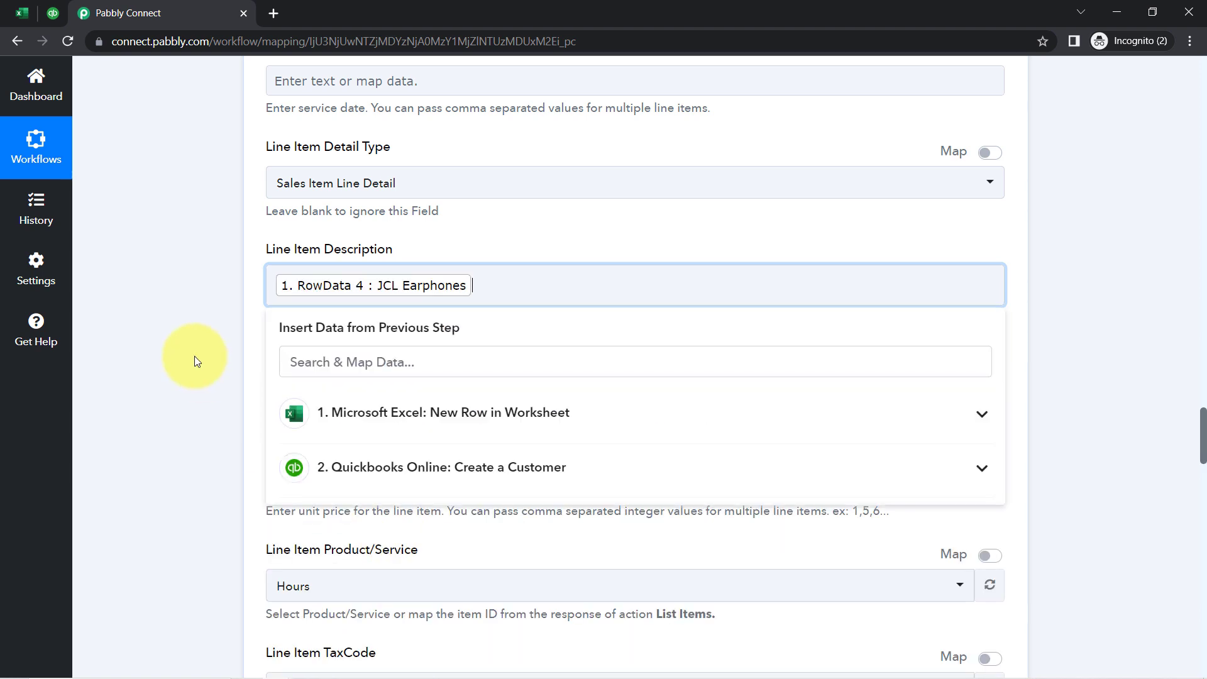
{"action": "left_click", "coordinate": [190, 342]}
Map the invoice's Line Item Quantity field to RowData 5 from the Microsoft Excel new row.
{"action": "scroll", "coordinate": [190, 343], "scroll_direction": "up", "scroll_amount": 1}
{"action": "scroll", "coordinate": [190, 344], "scroll_direction": "down", "scroll_amount": 3}
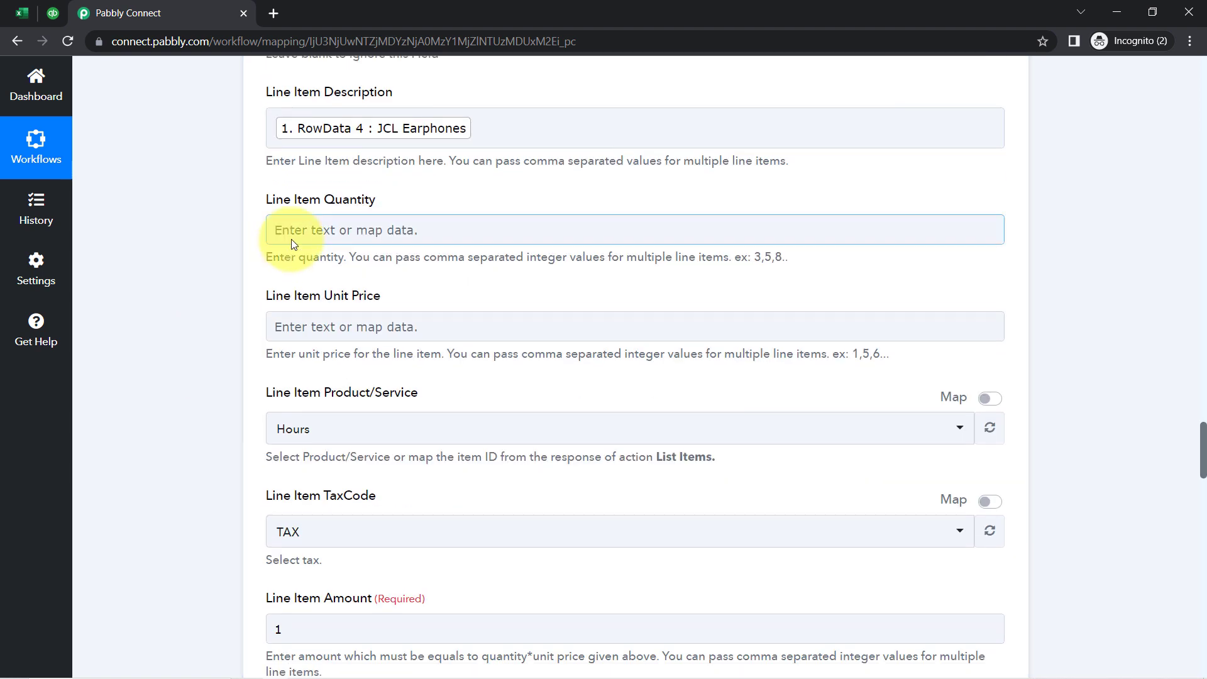
{"action": "left_click", "coordinate": [330, 233]}
{"action": "left_click", "coordinate": [370, 356]}
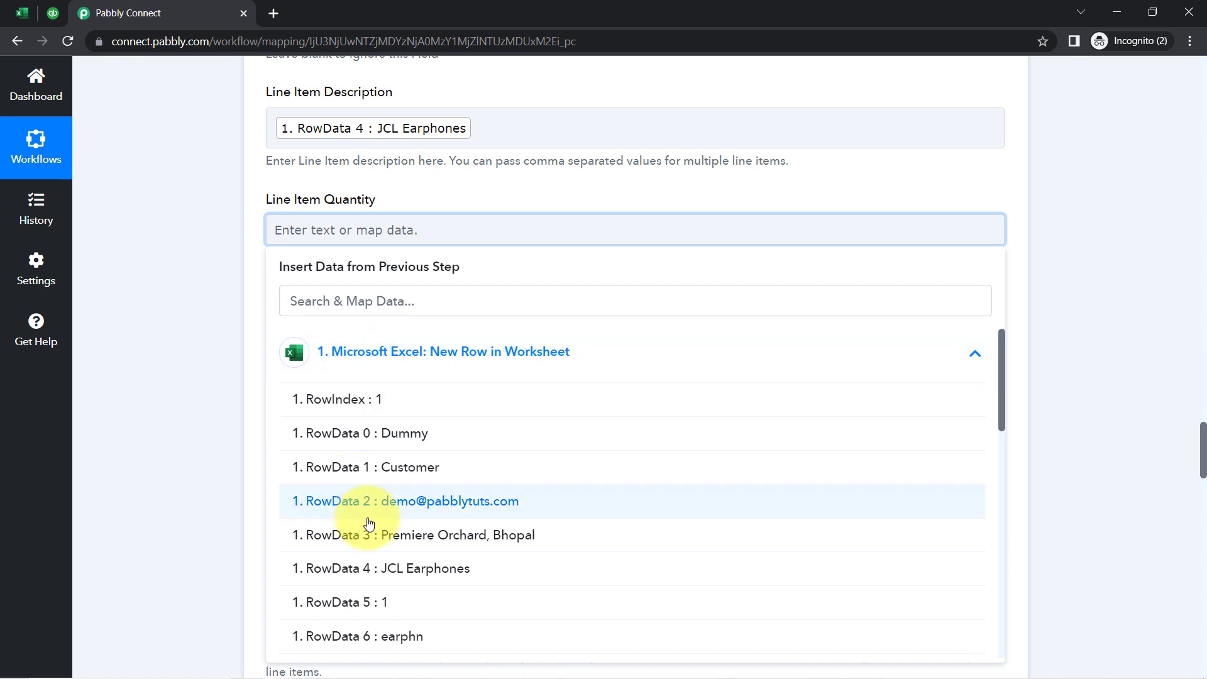
{"action": "left_click", "coordinate": [340, 601]}
{"action": "left_click", "coordinate": [200, 393]}
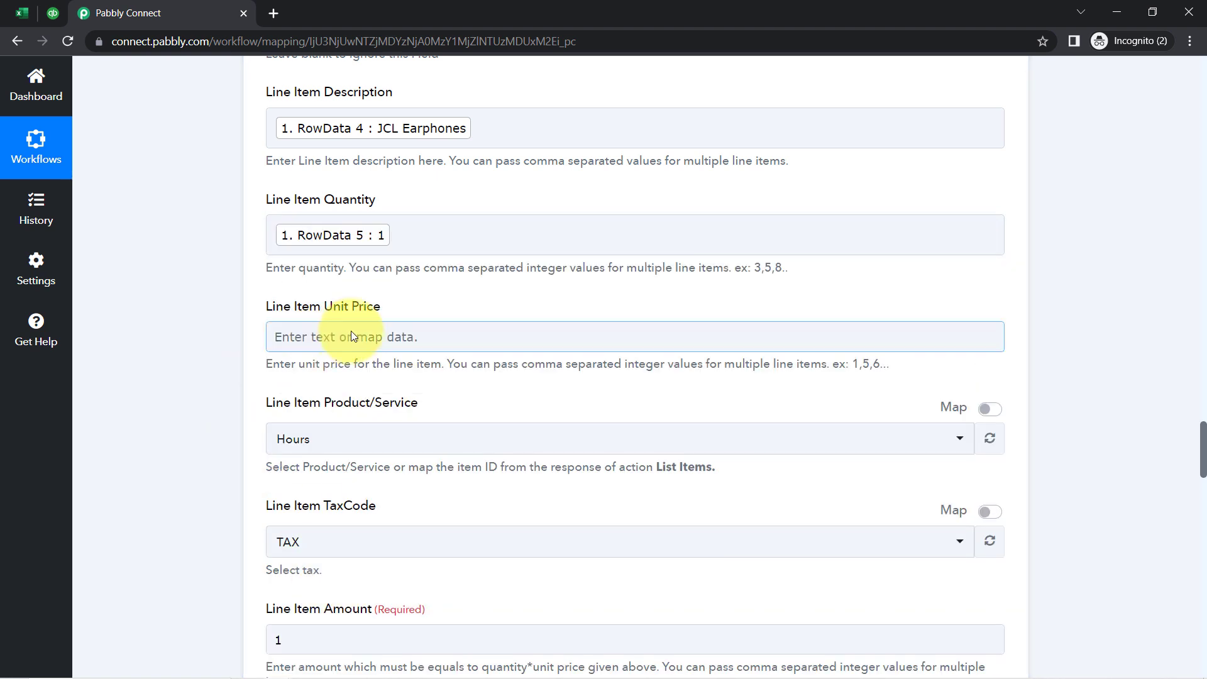
Map the invoice's Line Item Unit Price field to RowData 8 from the Microsoft Excel new row.
{"action": "left_click", "coordinate": [325, 335]}
{"action": "left_click", "coordinate": [324, 458]}
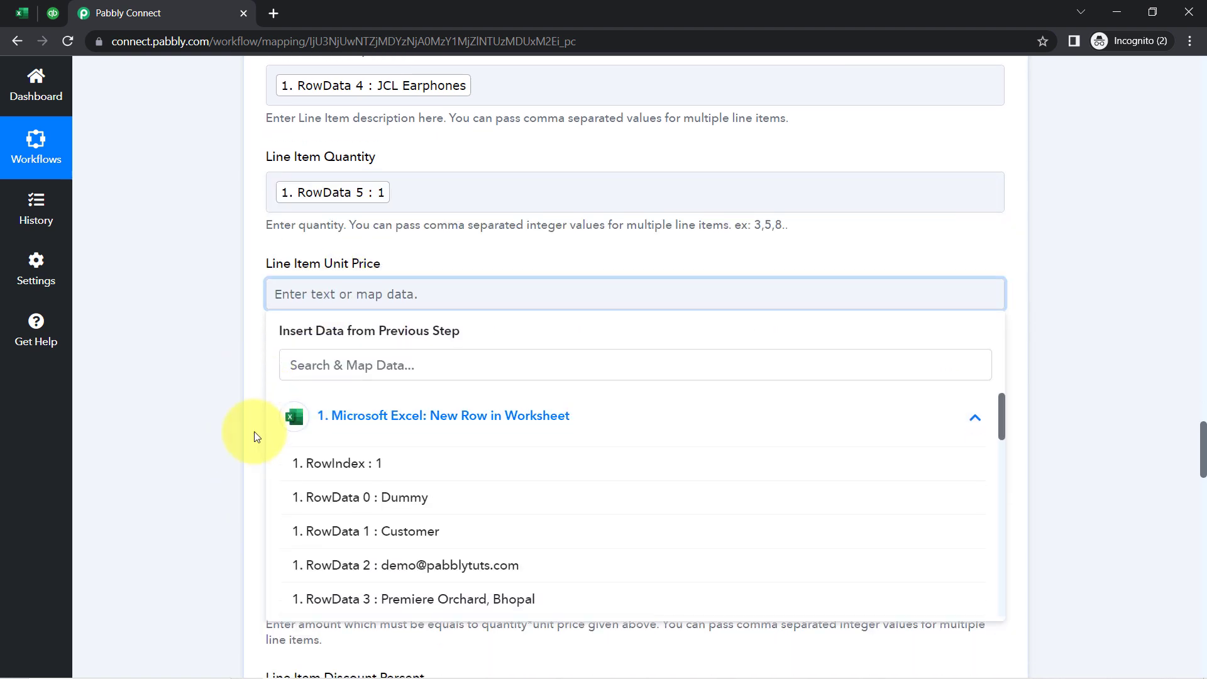
{"action": "scroll", "coordinate": [246, 436], "scroll_direction": "down", "scroll_amount": 4}
{"action": "scroll", "coordinate": [245, 440], "scroll_direction": "down", "scroll_amount": 1}
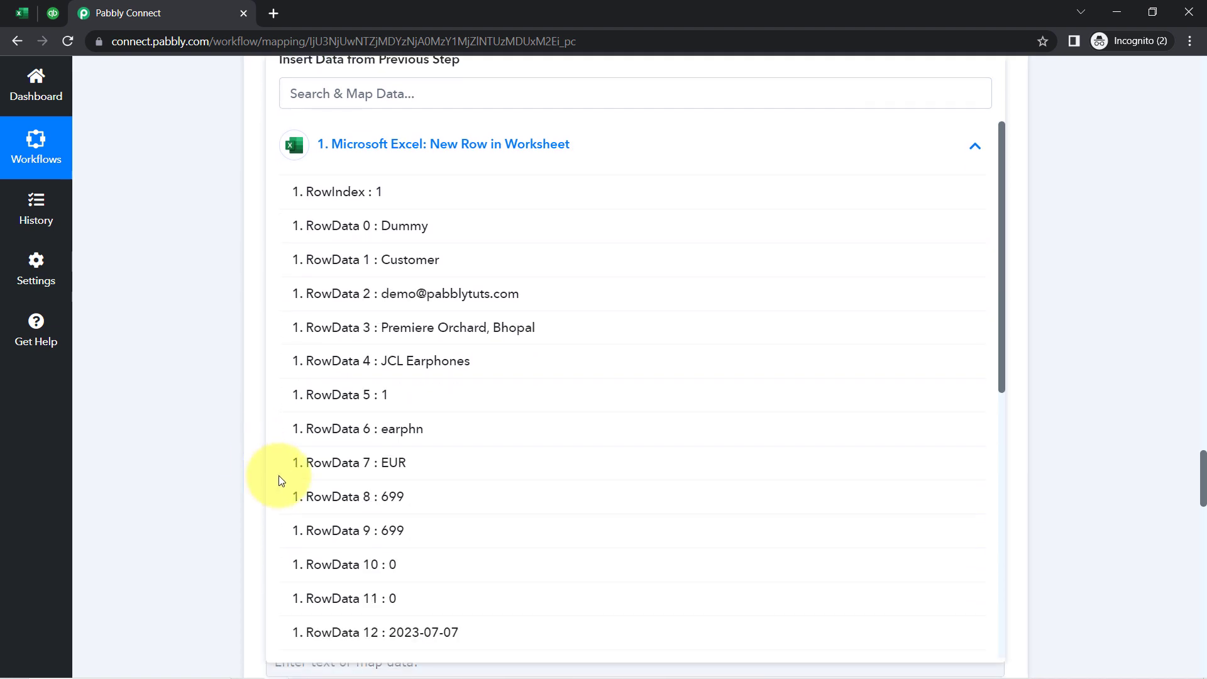
{"action": "left_click", "coordinate": [182, 292]}
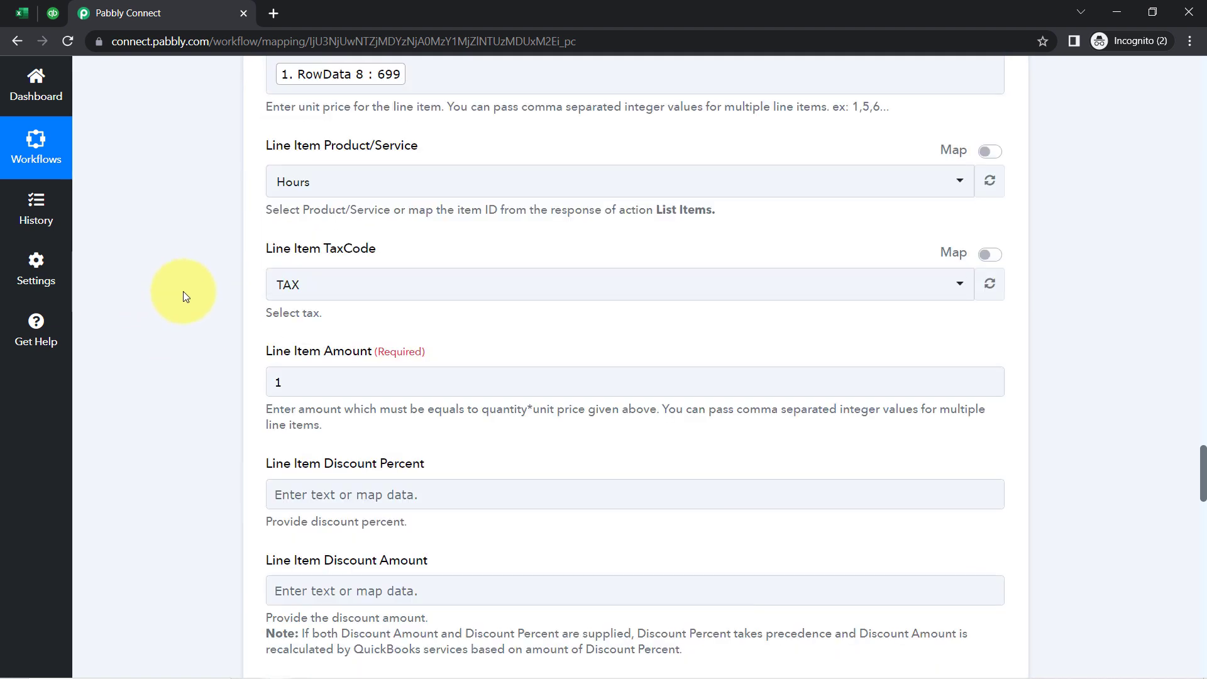
Map the required Line Item Amount field to RowData 9 from the Microsoft Excel new row.
{"action": "scroll", "coordinate": [205, 322], "scroll_direction": "down", "scroll_amount": 1}
{"action": "scroll", "coordinate": [205, 322], "scroll_direction": "down", "scroll_amount": 2}
{"action": "left_click", "coordinate": [320, 144]}
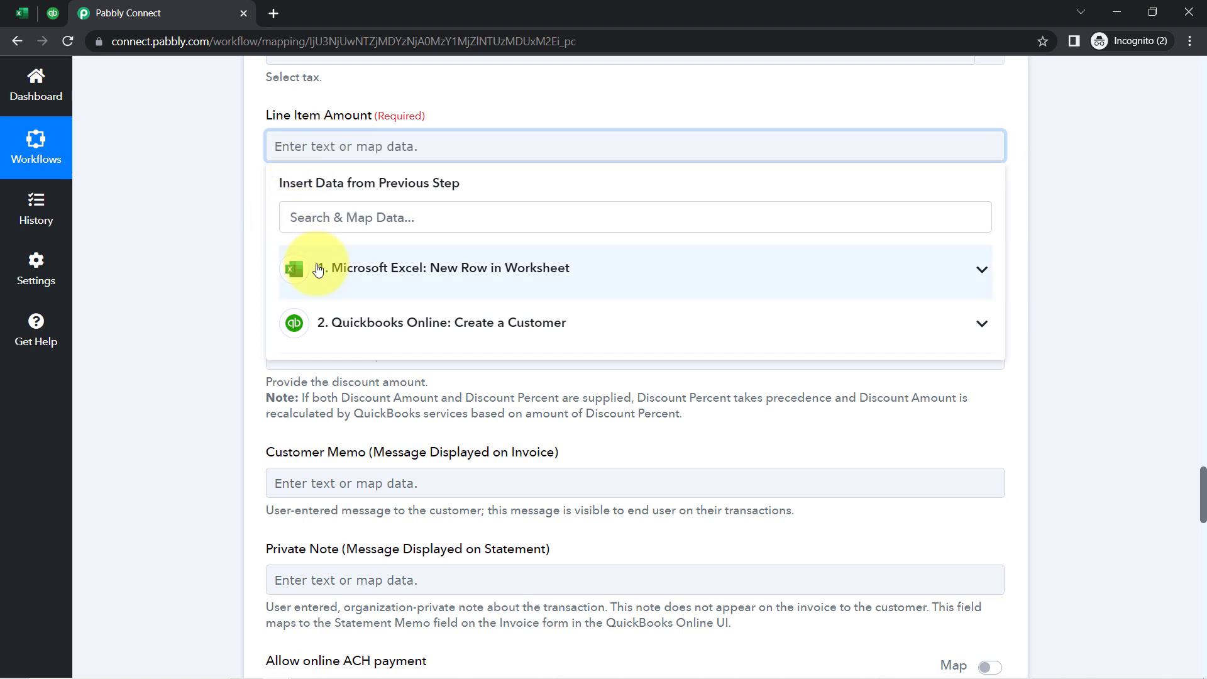
{"action": "left_click", "coordinate": [318, 269]}
{"action": "scroll", "coordinate": [395, 448], "scroll_direction": "down", "scroll_amount": 2}
{"action": "scroll", "coordinate": [394, 448], "scroll_direction": "down", "scroll_amount": 2}
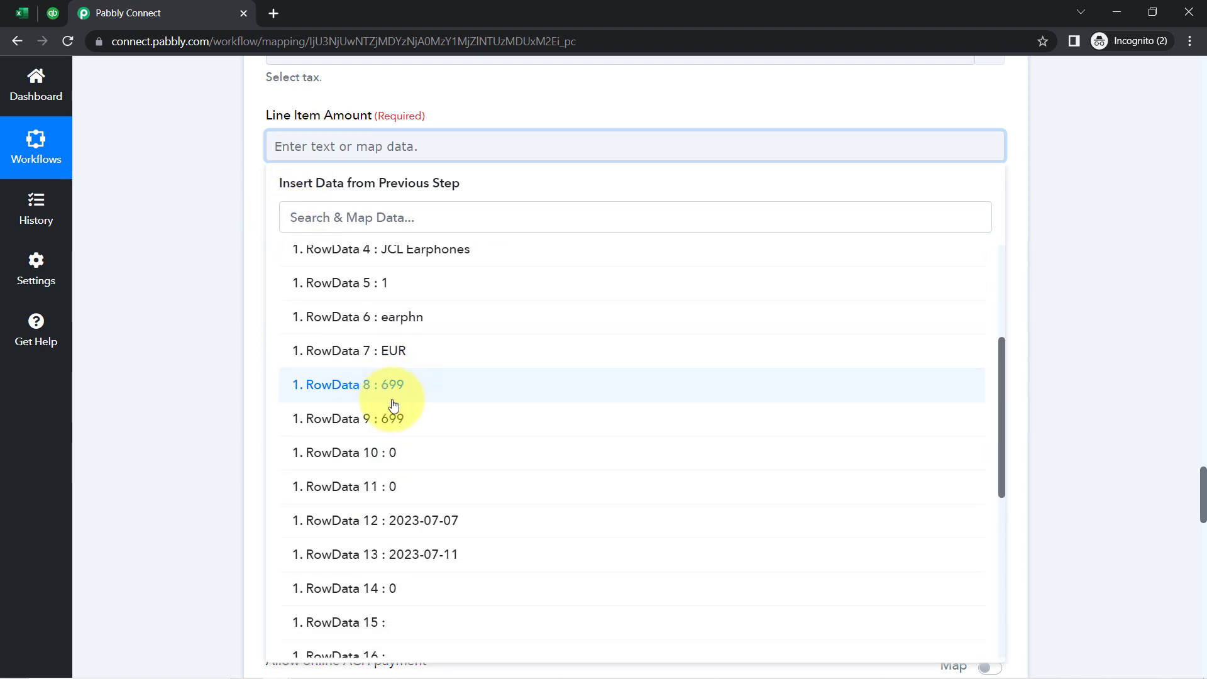
{"action": "left_click", "coordinate": [377, 420]}
{"action": "left_click", "coordinate": [216, 363]}
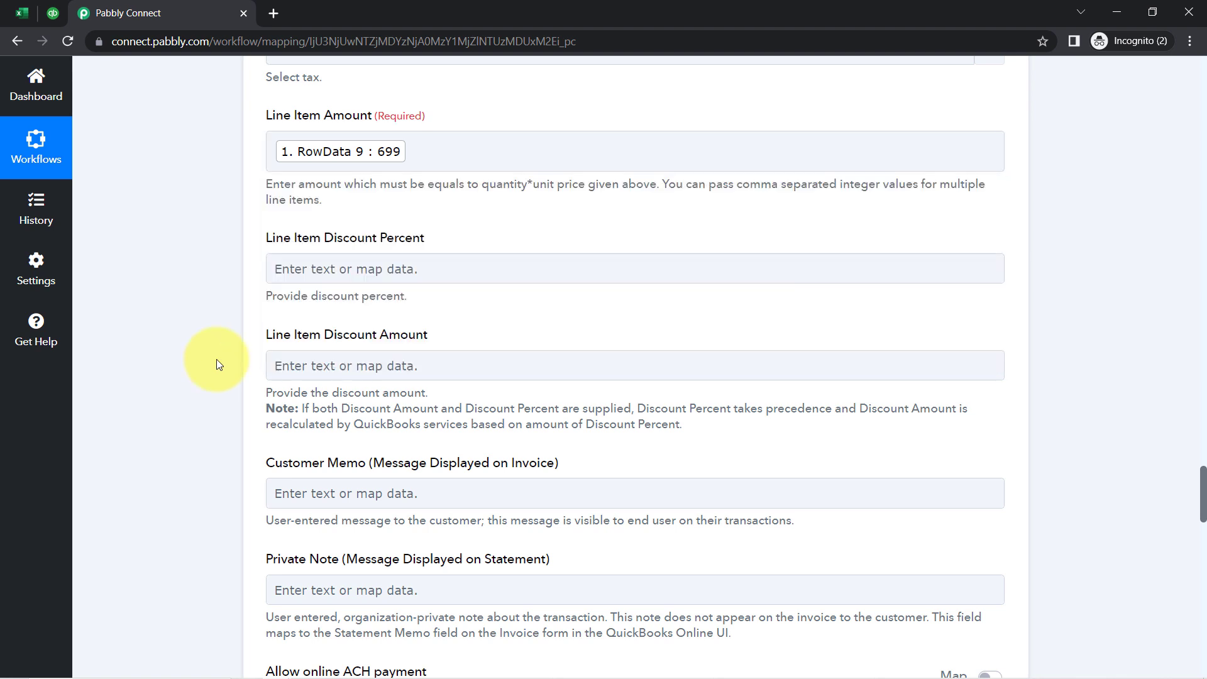
Switch to the All Invoices Data workbook in Excel, check row 2's unit price, tax rate and discount percentage columns, and return to Pabbly Connect.
{"action": "left_click", "coordinate": [362, 270]}
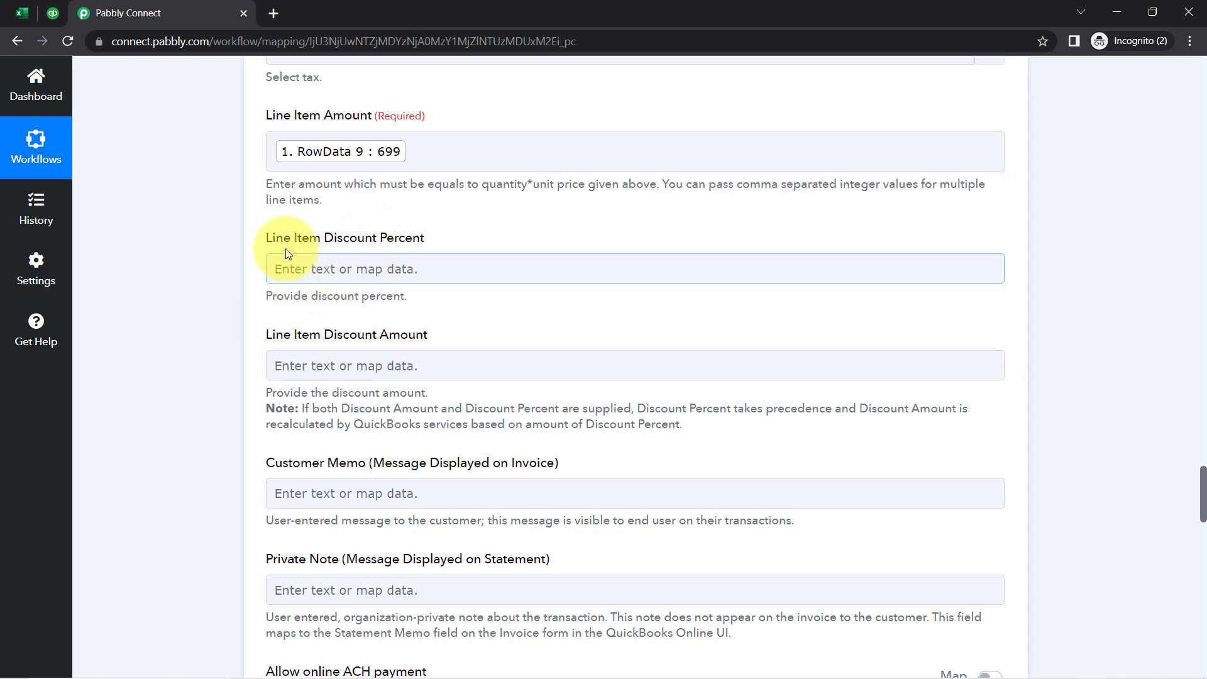
{"action": "left_click_drag", "start_coordinate": [273, 244], "coordinate": [457, 242]}
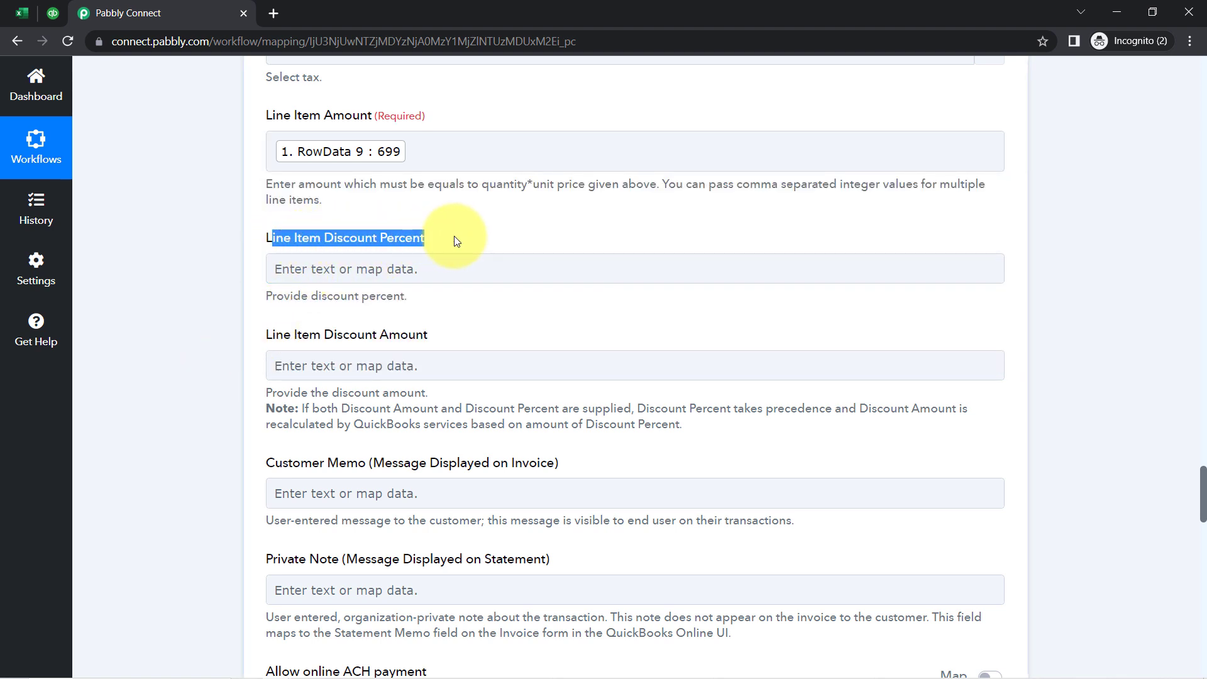
{"action": "left_click", "coordinate": [335, 268]}
{"action": "left_click", "coordinate": [21, 19]}
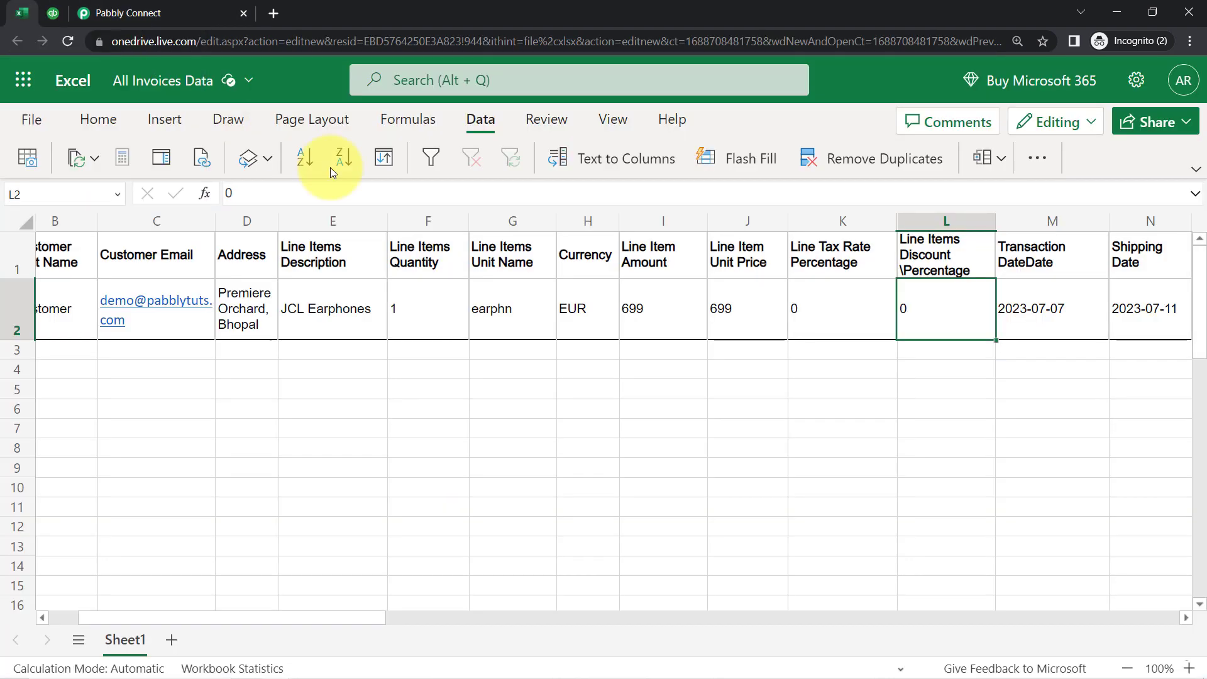
{"action": "left_click", "coordinate": [756, 294]}
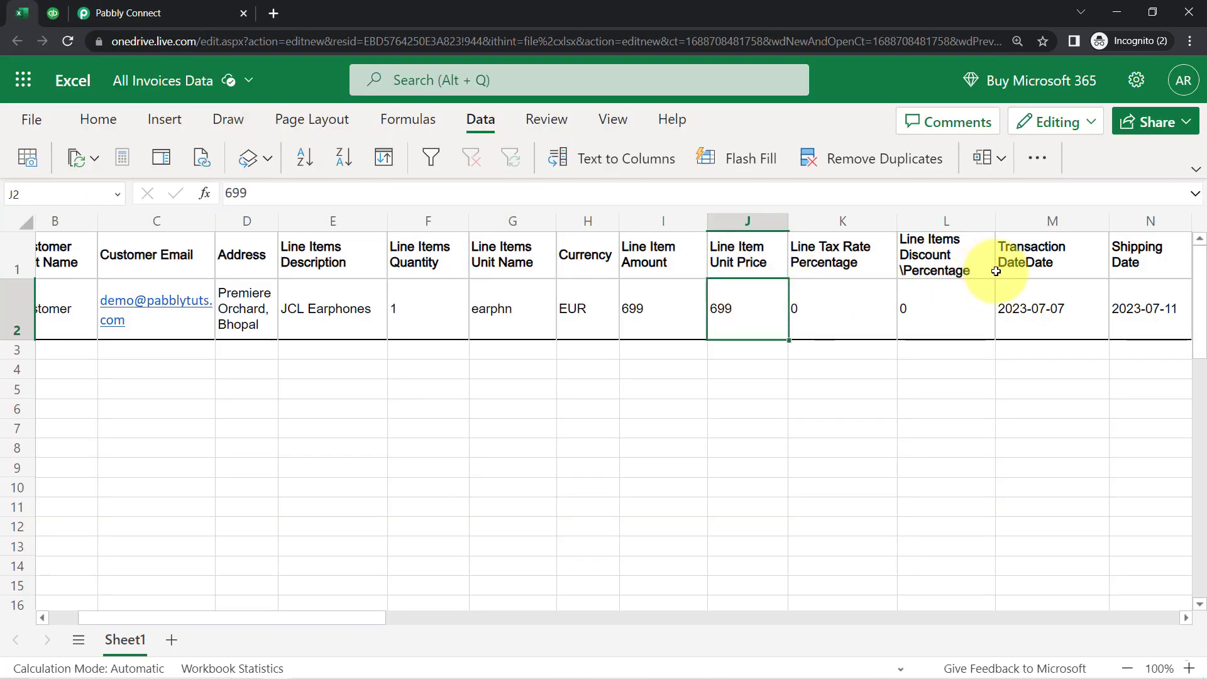
{"action": "left_click", "coordinate": [929, 323]}
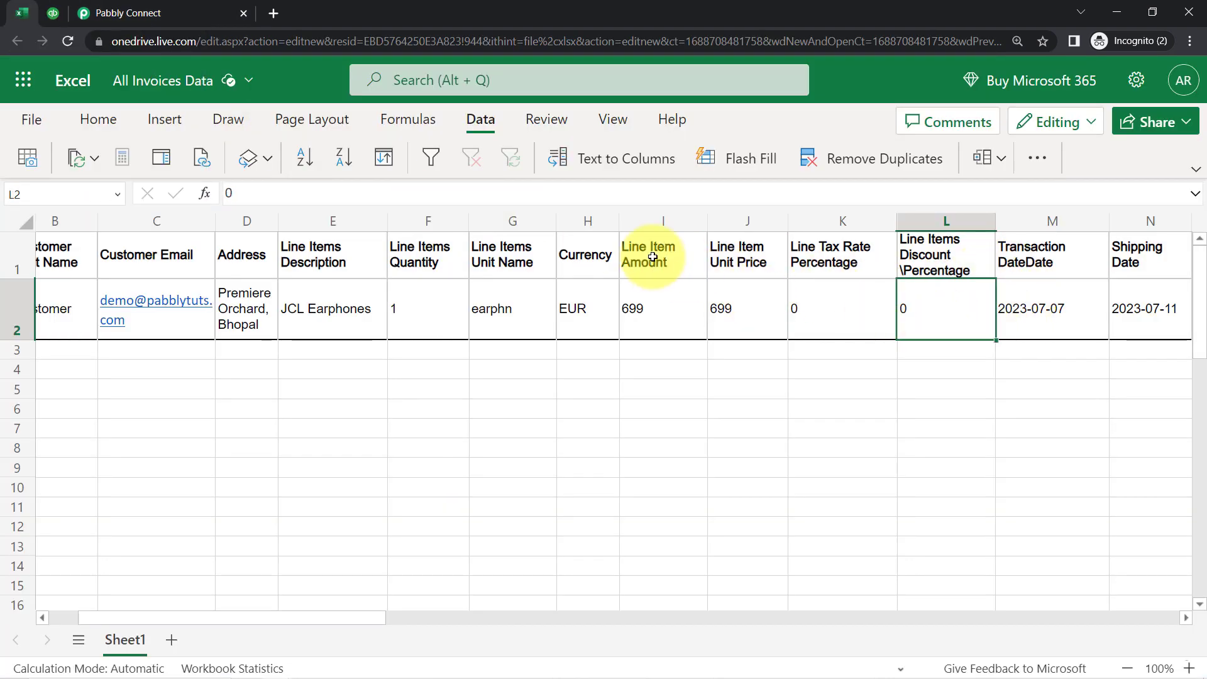
{"action": "left_click", "coordinate": [918, 250]}
{"action": "left_click", "coordinate": [923, 306]}
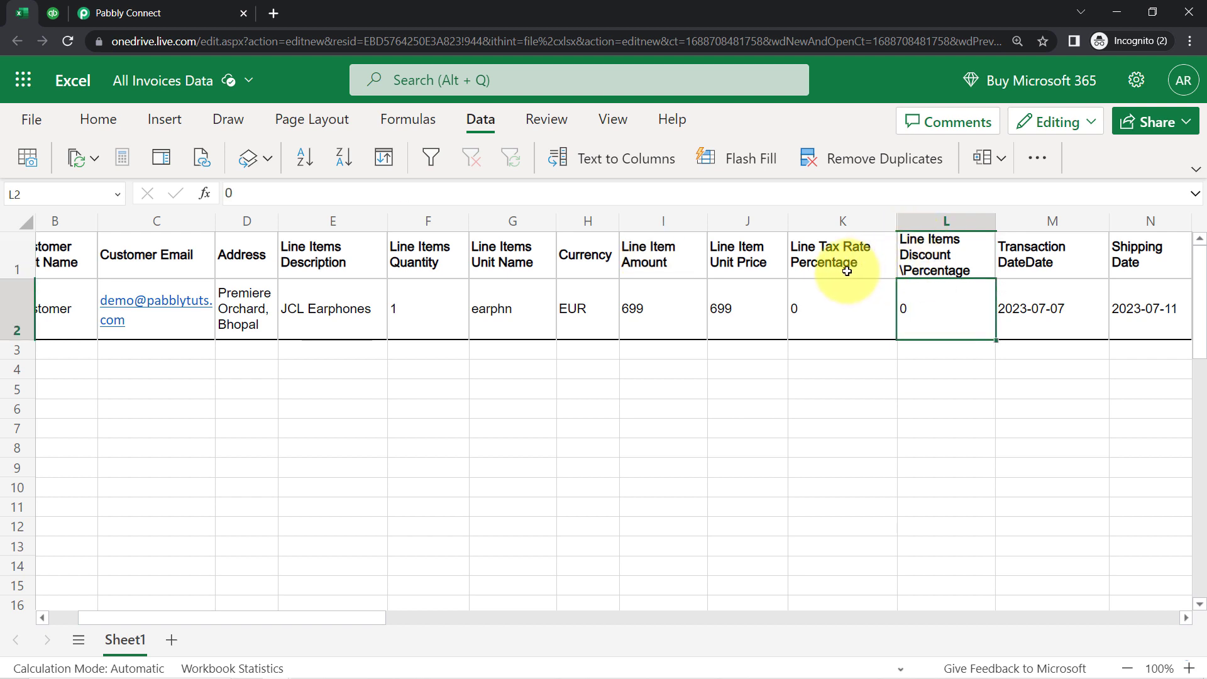
{"action": "left_click_drag", "start_coordinate": [841, 269], "coordinate": [813, 324]}
{"action": "left_click", "coordinate": [197, 7]}
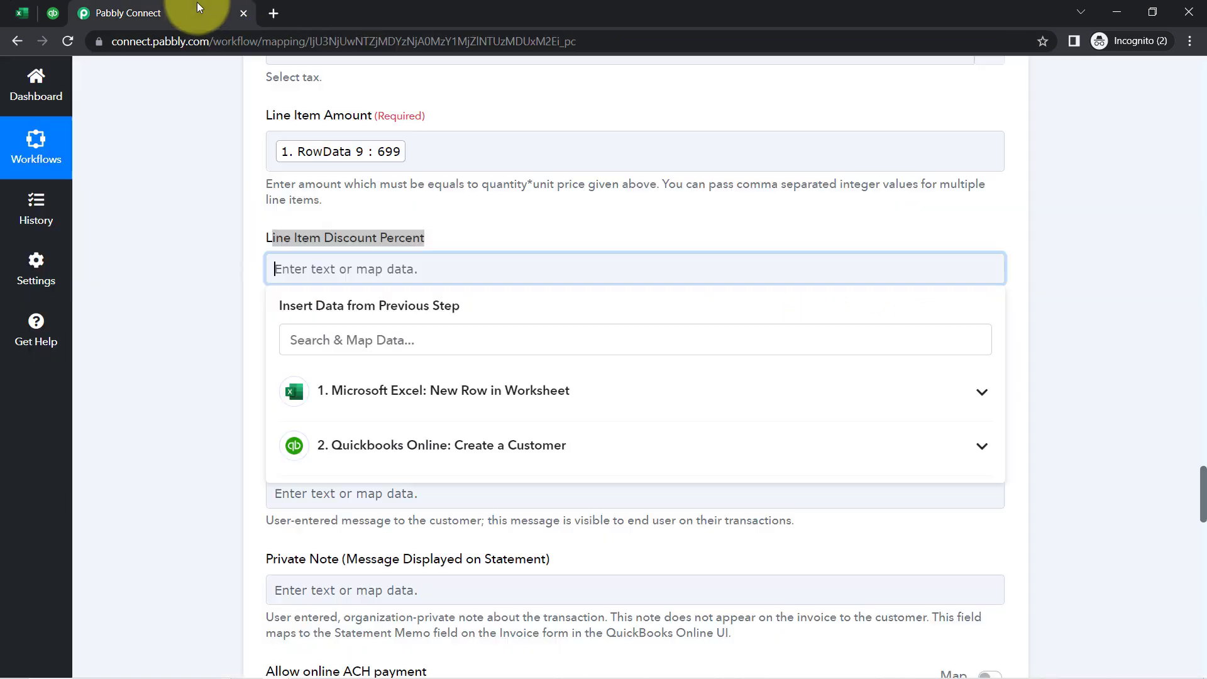
Map the invoice's Line Item Discount Percent field to RowData 10 from the Microsoft Excel new row.
{"action": "left_click", "coordinate": [192, 253]}
{"action": "left_click", "coordinate": [284, 267]}
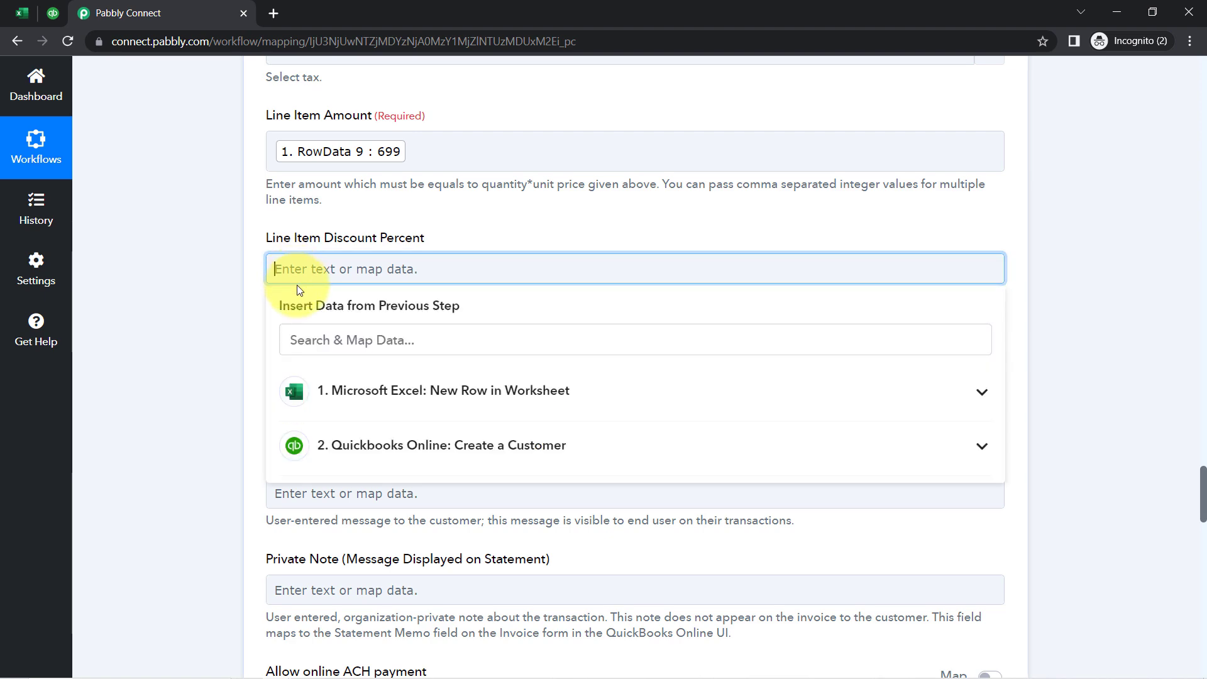
{"action": "left_click", "coordinate": [304, 339]}
{"action": "type", "text": "0"}
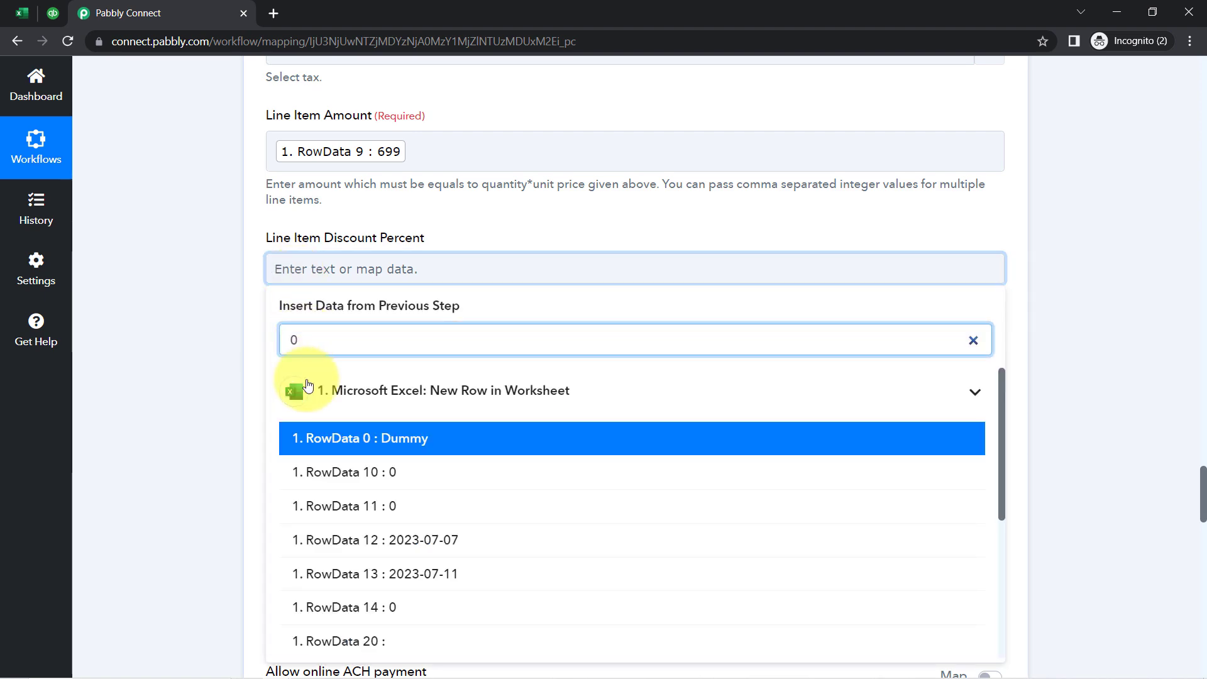
{"action": "left_click", "coordinate": [345, 472]}
{"action": "left_click", "coordinate": [212, 418]}
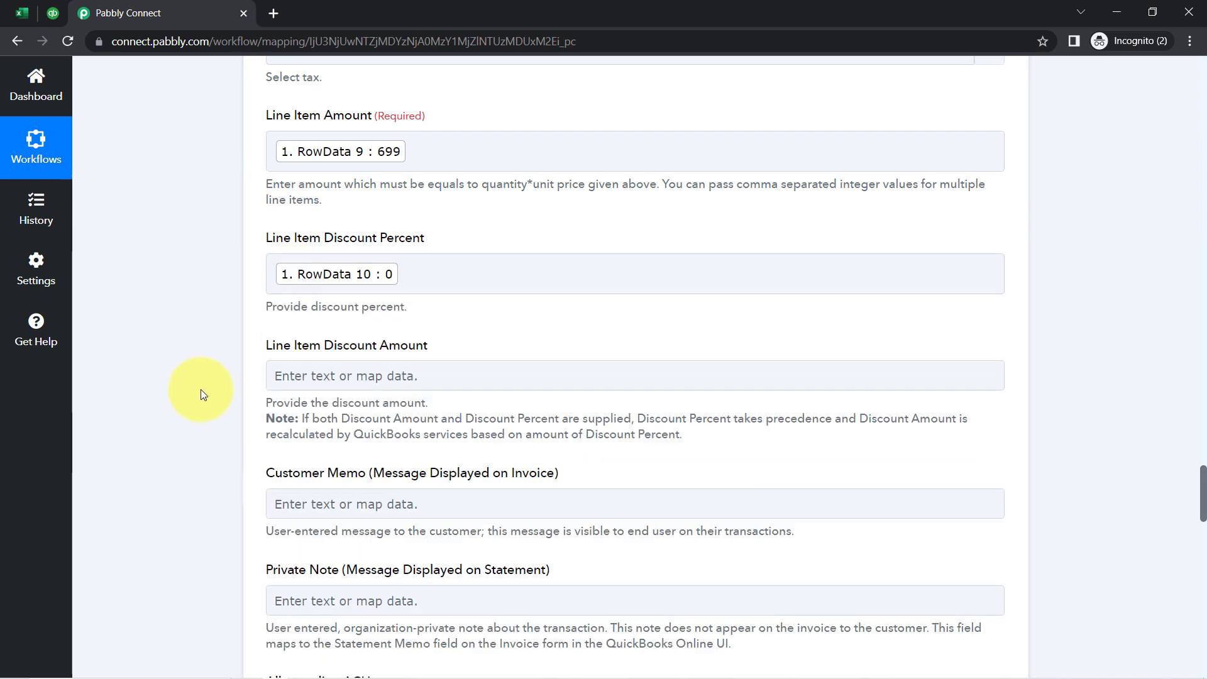
{"action": "scroll", "coordinate": [214, 377], "scroll_direction": "down", "scroll_amount": 2}
{"action": "scroll", "coordinate": [228, 368], "scroll_direction": "down", "scroll_amount": 1}
{"action": "left_click", "coordinate": [318, 219]}
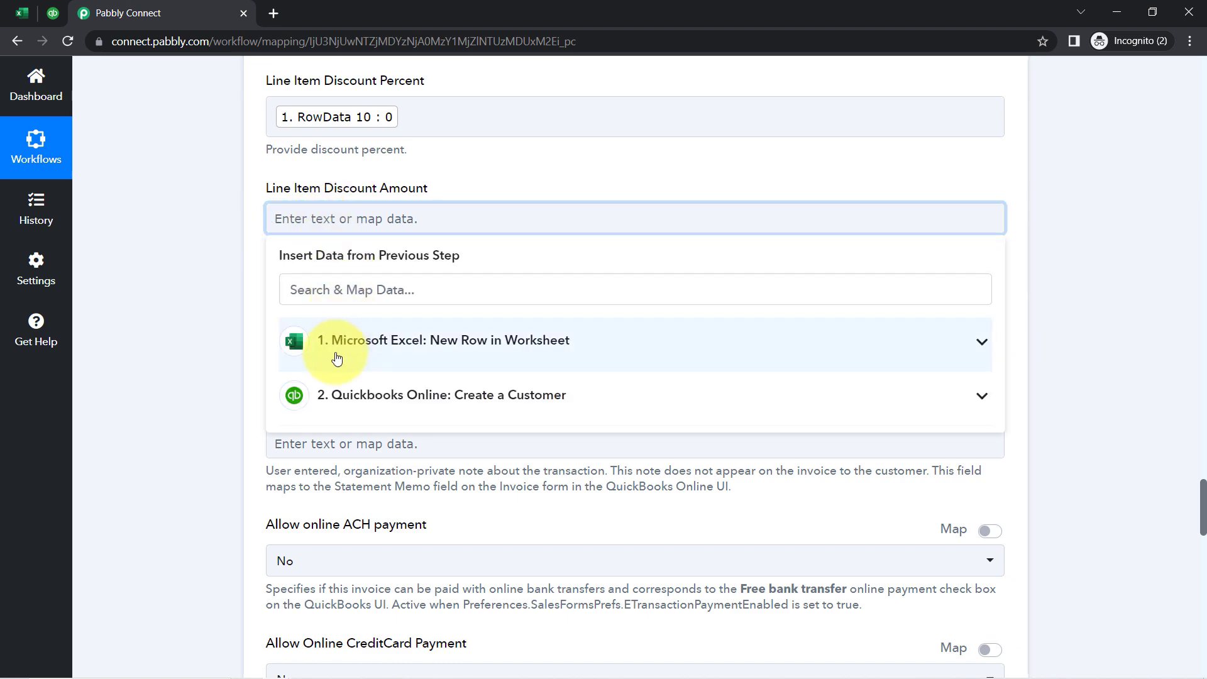
{"action": "left_click", "coordinate": [322, 339]}
{"action": "left_click", "coordinate": [303, 291]}
{"action": "type", "text": "0"}
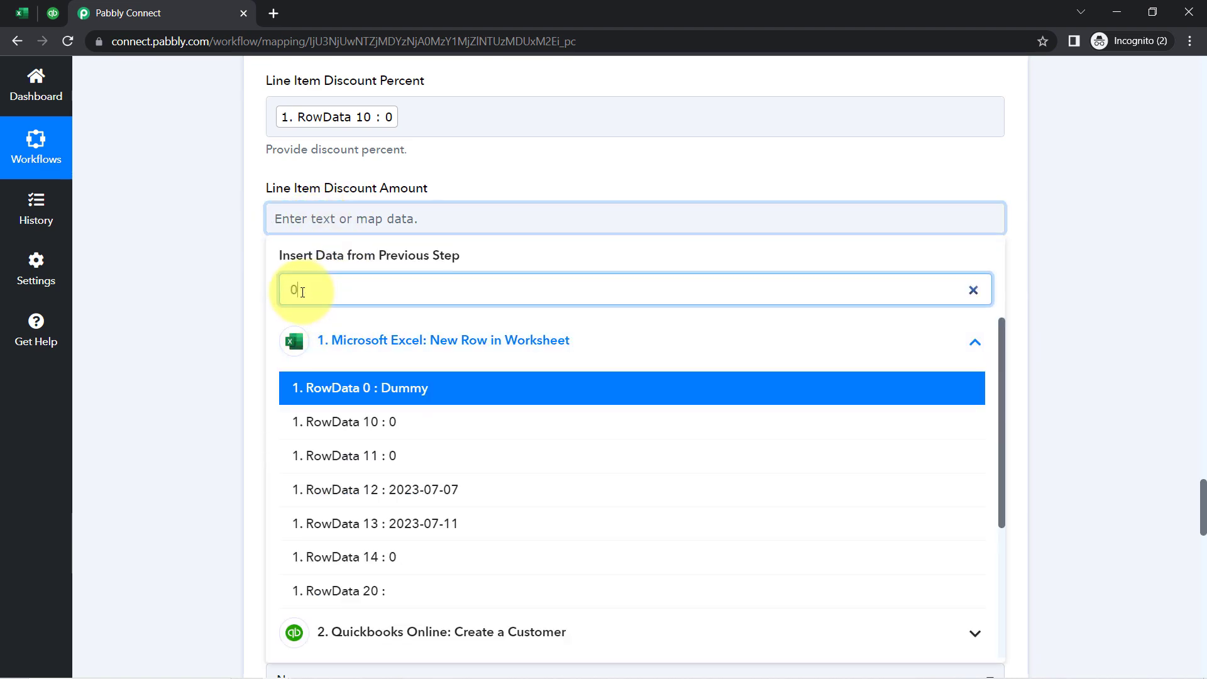
{"action": "left_click", "coordinate": [149, 342]}
Map the invoice's Currency field to RowData 7 from the Microsoft Excel new row.
{"action": "scroll", "coordinate": [180, 401], "scroll_direction": "down", "scroll_amount": 8}
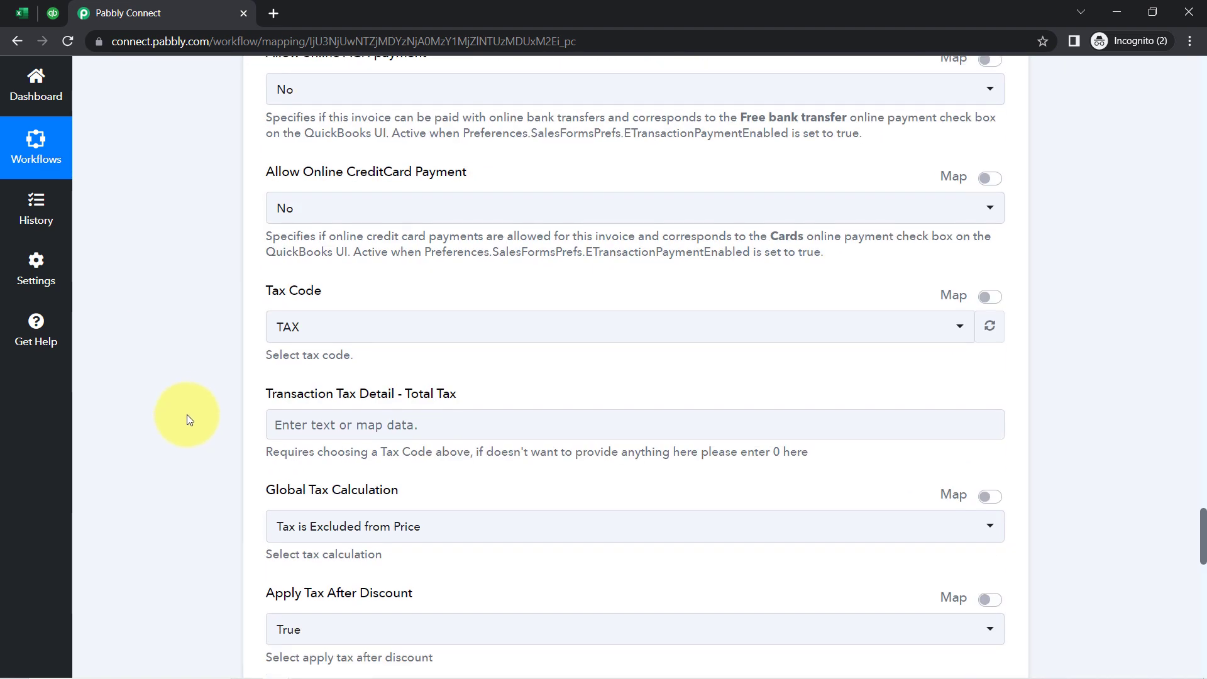
{"action": "scroll", "coordinate": [188, 417], "scroll_direction": "down", "scroll_amount": 3}
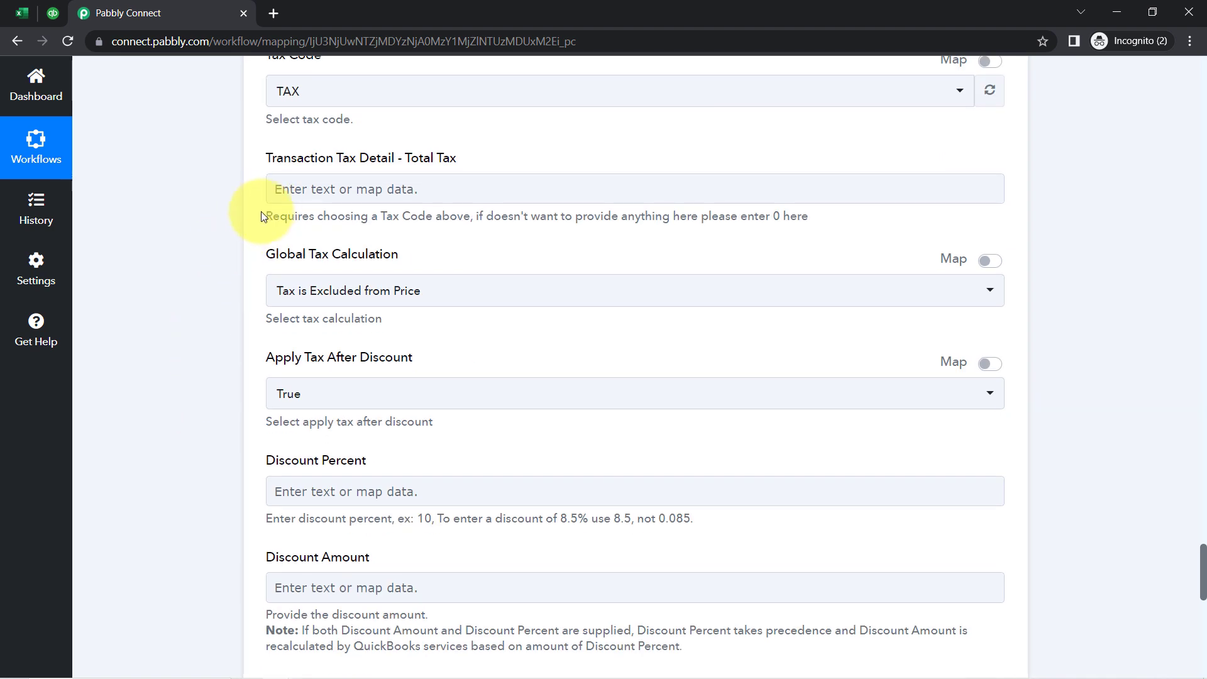
{"action": "scroll", "coordinate": [285, 472], "scroll_direction": "down", "scroll_amount": 1}
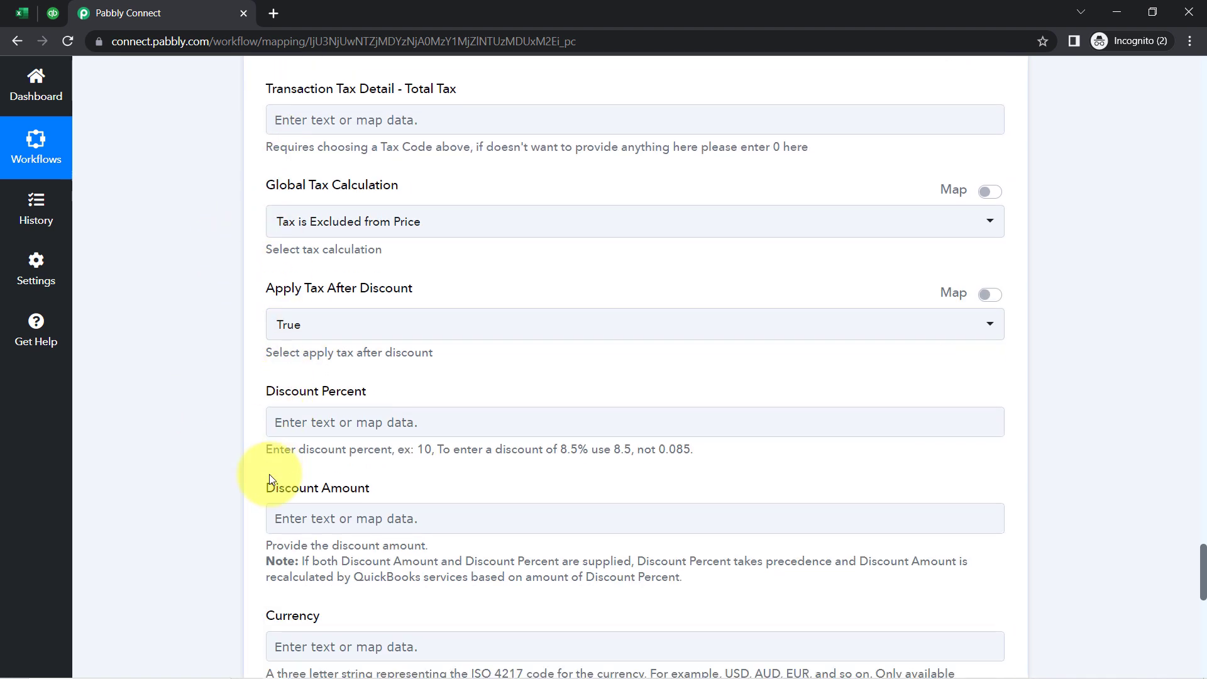
{"action": "left_click", "coordinate": [360, 406]}
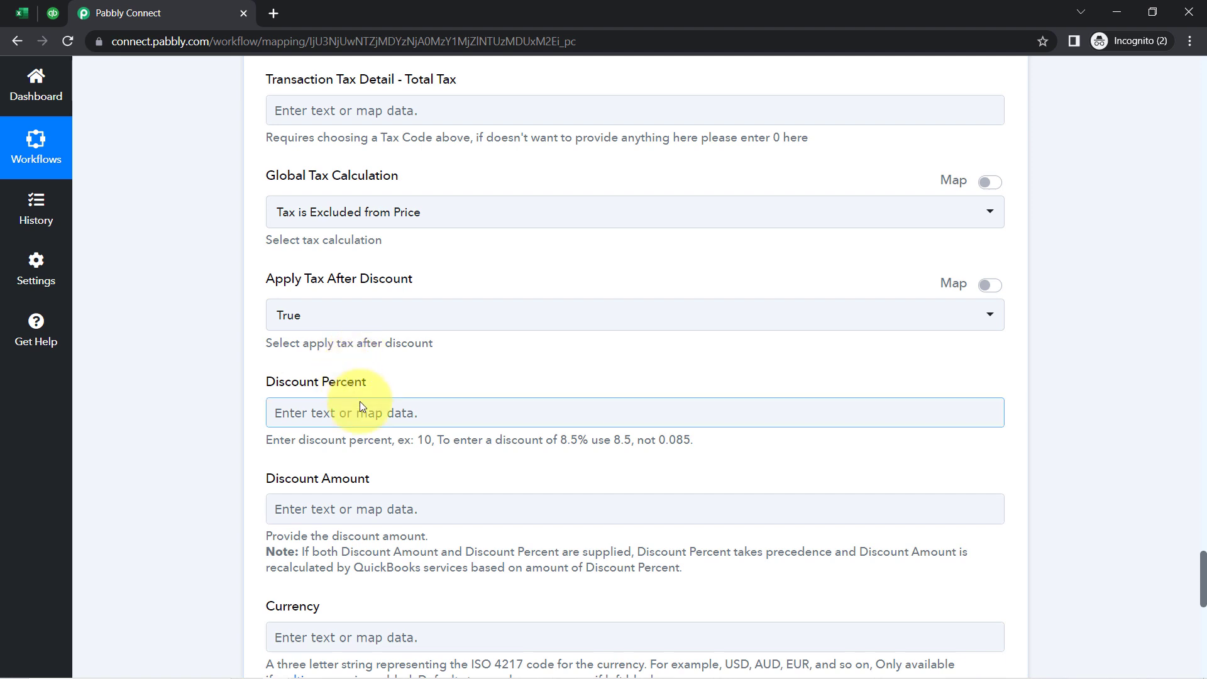
{"action": "scroll", "coordinate": [360, 402], "scroll_direction": "down", "scroll_amount": 5}
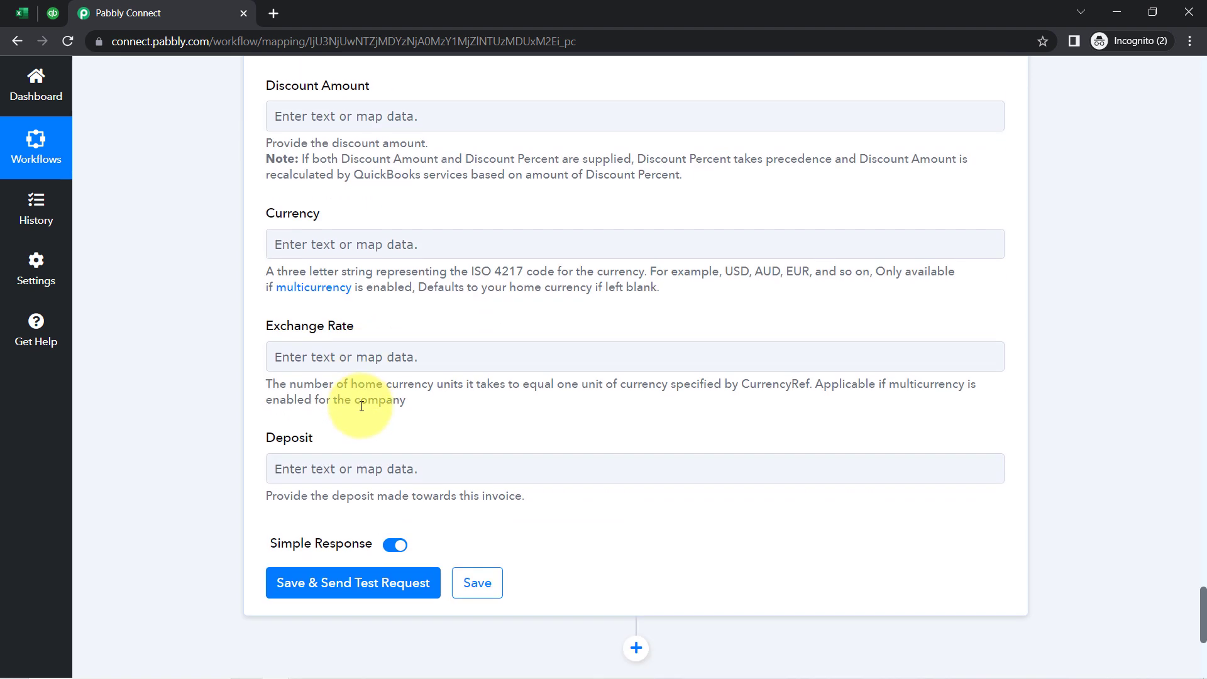
{"action": "left_click", "coordinate": [296, 254]}
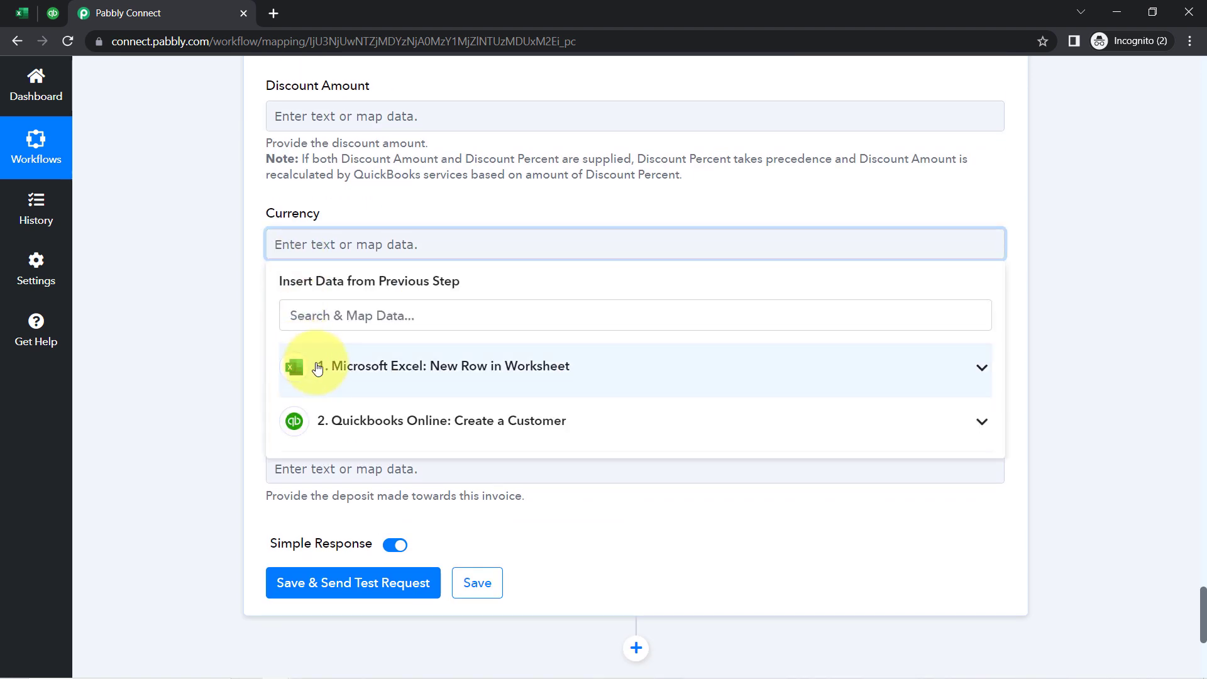
{"action": "left_click", "coordinate": [317, 369]}
{"action": "scroll", "coordinate": [384, 481], "scroll_direction": "down", "scroll_amount": 5}
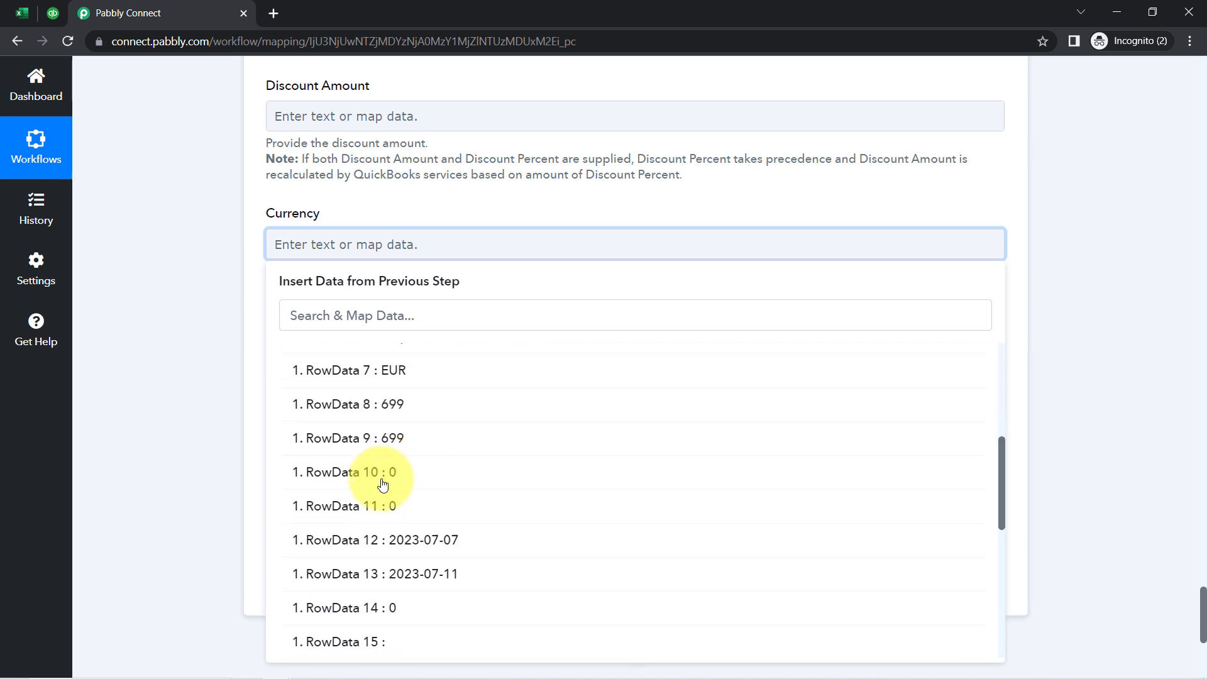
{"action": "left_click", "coordinate": [355, 373]}
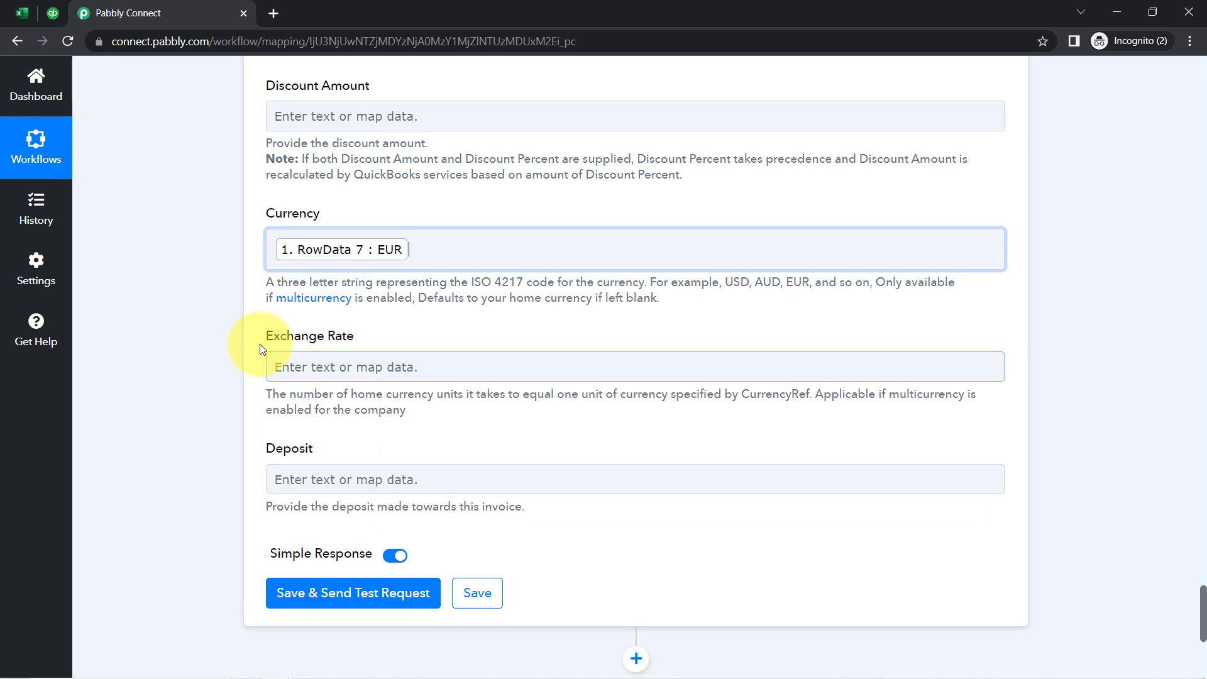
{"action": "left_click", "coordinate": [207, 340]}
Check the All Invoices Data workbook, save the invoice action with a test request in Pabbly Connect, and review the full response.
{"action": "left_click", "coordinate": [23, 12]}
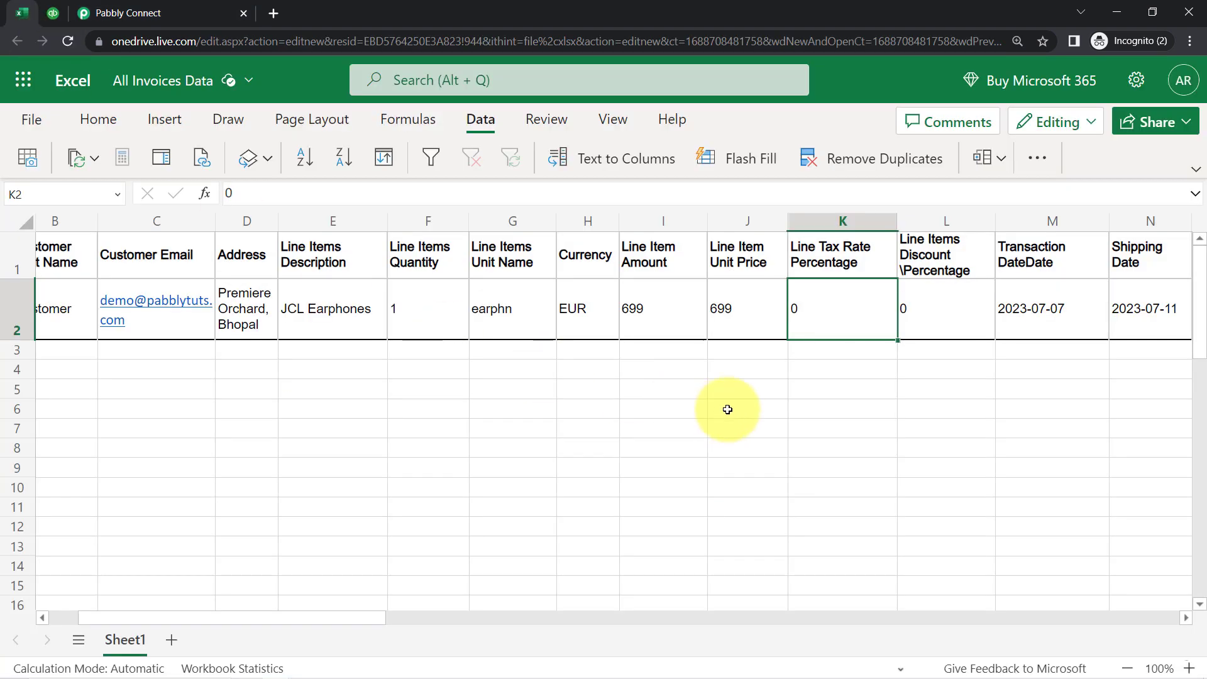
{"action": "left_click", "coordinate": [104, 8]}
{"action": "scroll", "coordinate": [250, 484], "scroll_direction": "down", "scroll_amount": 6}
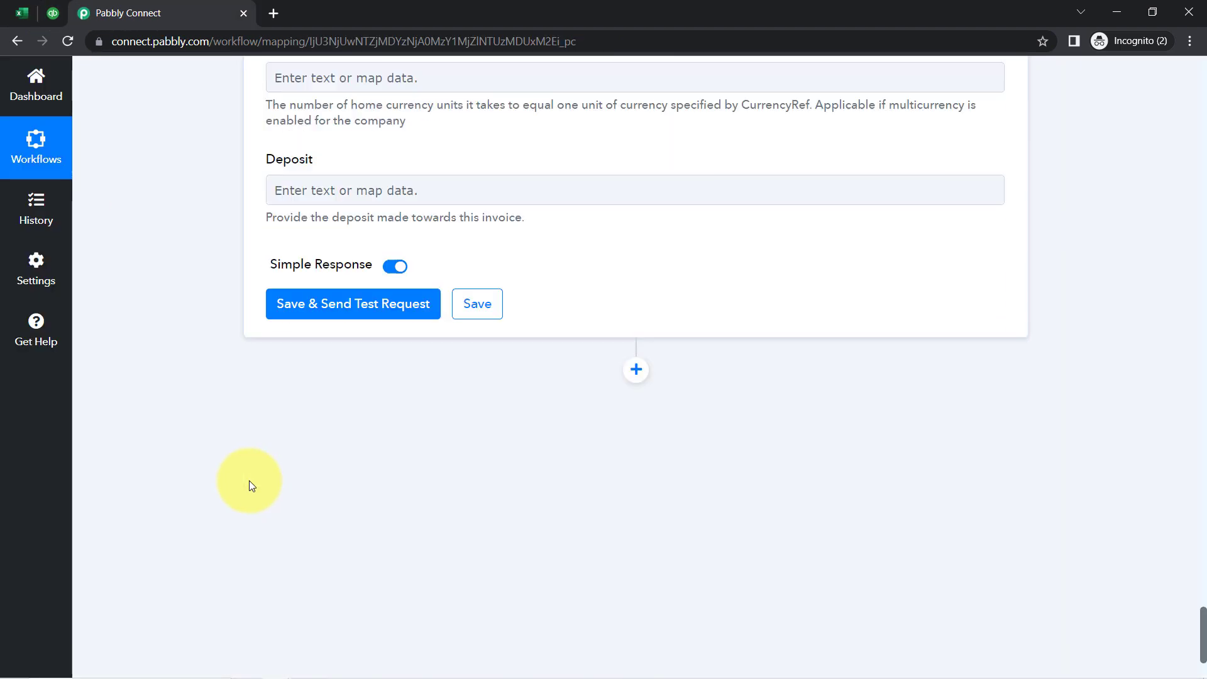
{"action": "left_click", "coordinate": [307, 214]}
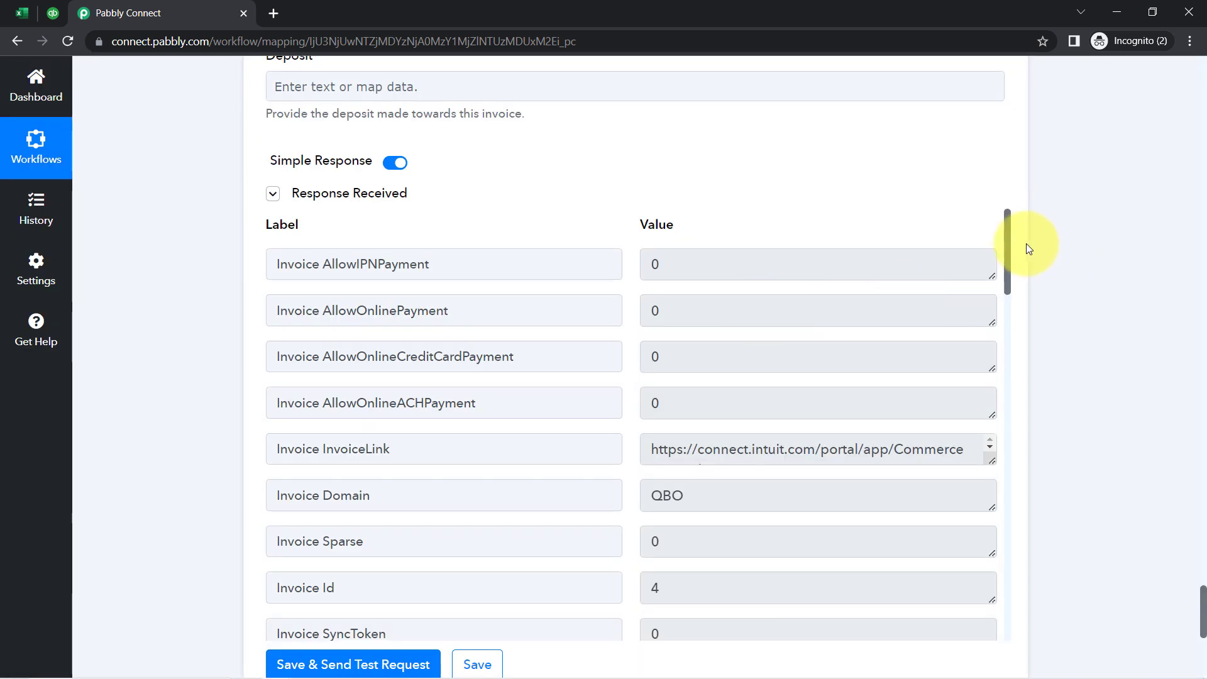
{"action": "left_click_drag", "start_coordinate": [1008, 242], "coordinate": [1006, 654]}
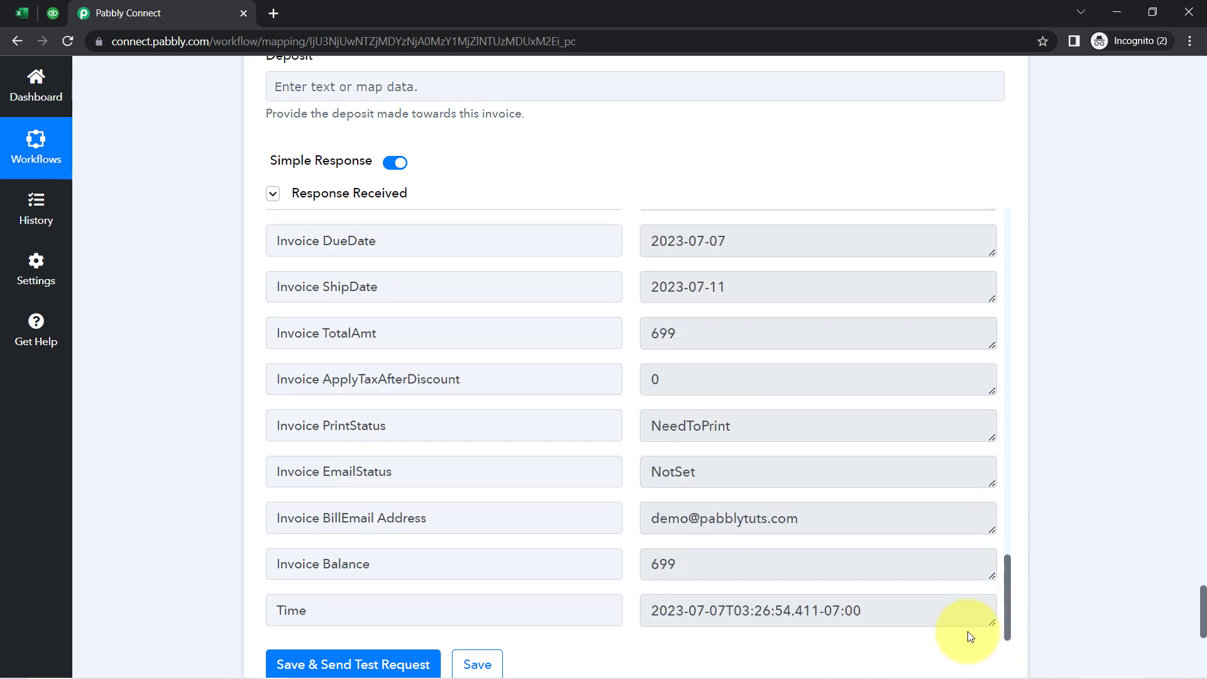
Switch to QuickBooks Online, open the $699.00 invoice from the invoices list, review its details and activity, and close it.
{"action": "left_click", "coordinate": [49, 19]}
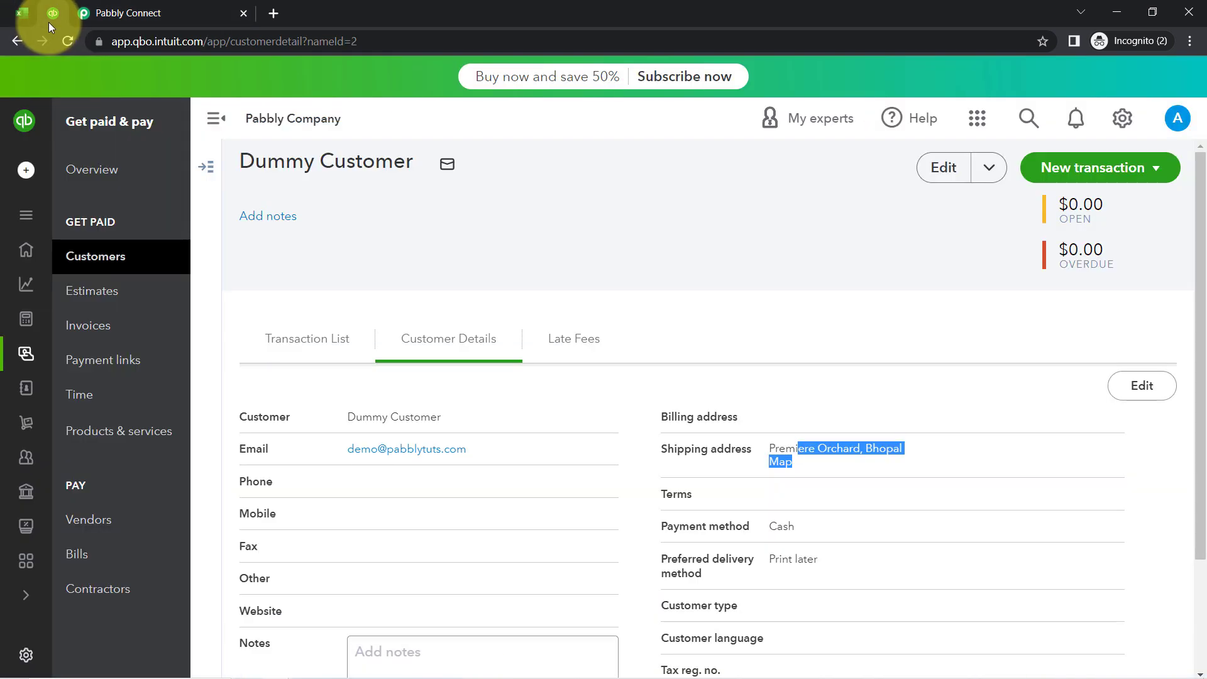
{"action": "left_click", "coordinate": [93, 334]}
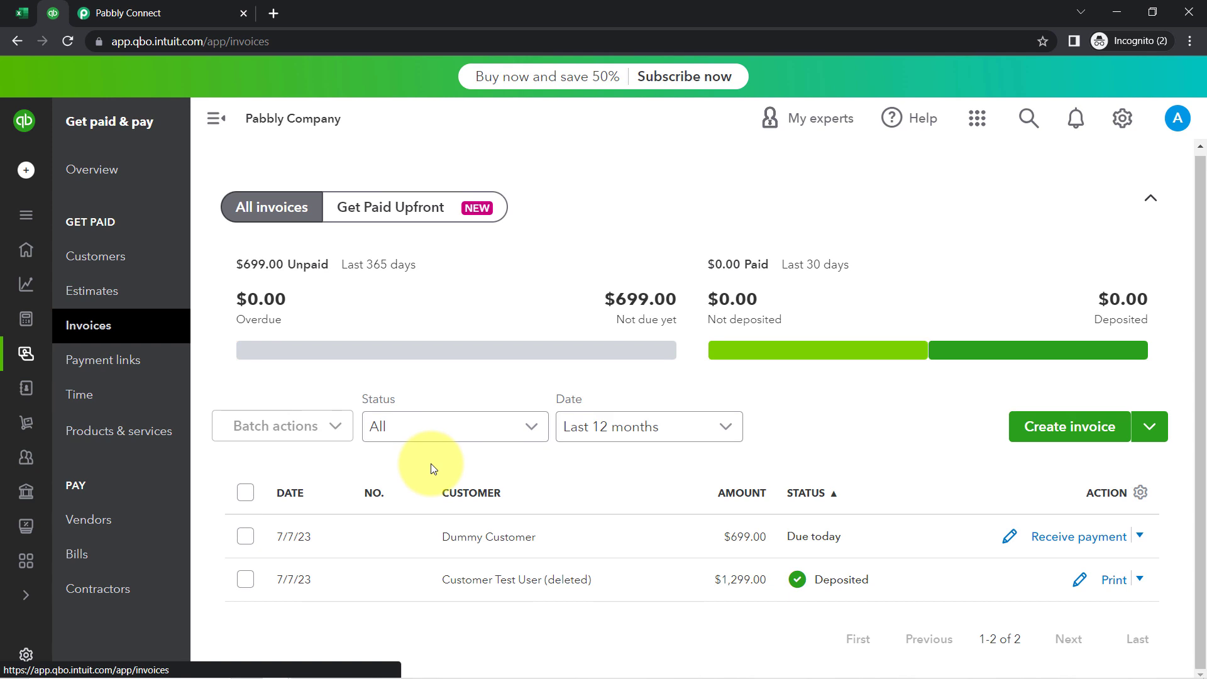
{"action": "left_click", "coordinate": [476, 544]}
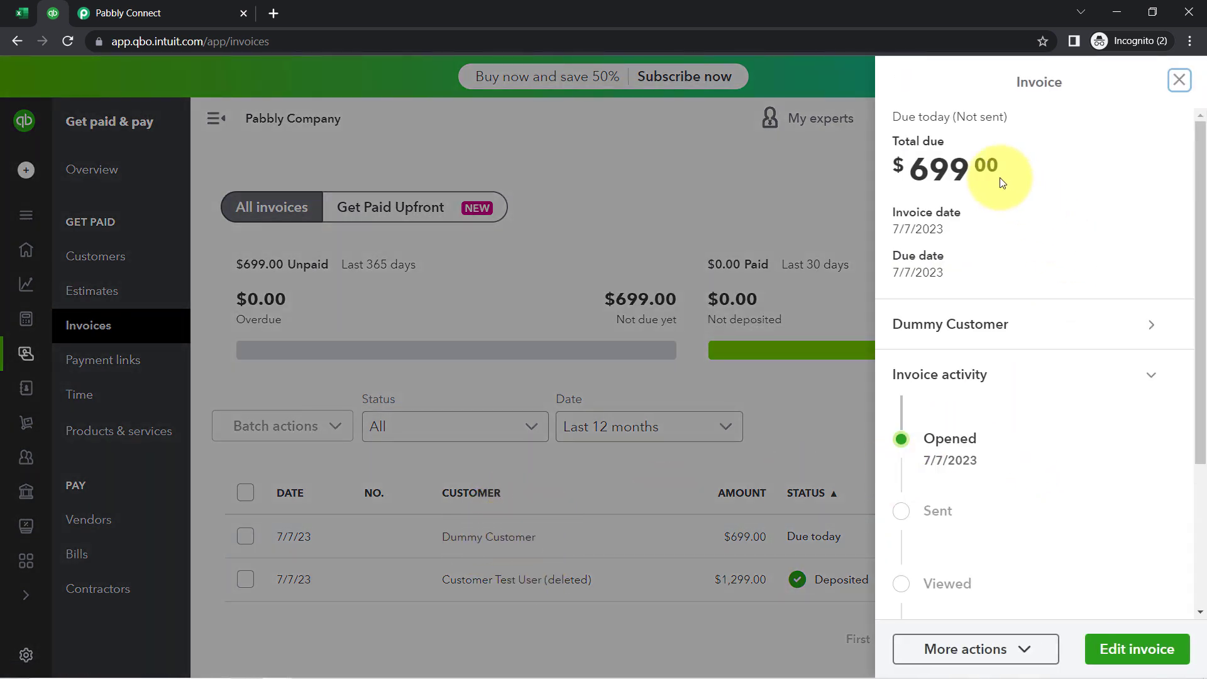
{"action": "scroll", "coordinate": [1019, 485], "scroll_direction": "down", "scroll_amount": 1}
{"action": "scroll", "coordinate": [1020, 503], "scroll_direction": "down", "scroll_amount": 1}
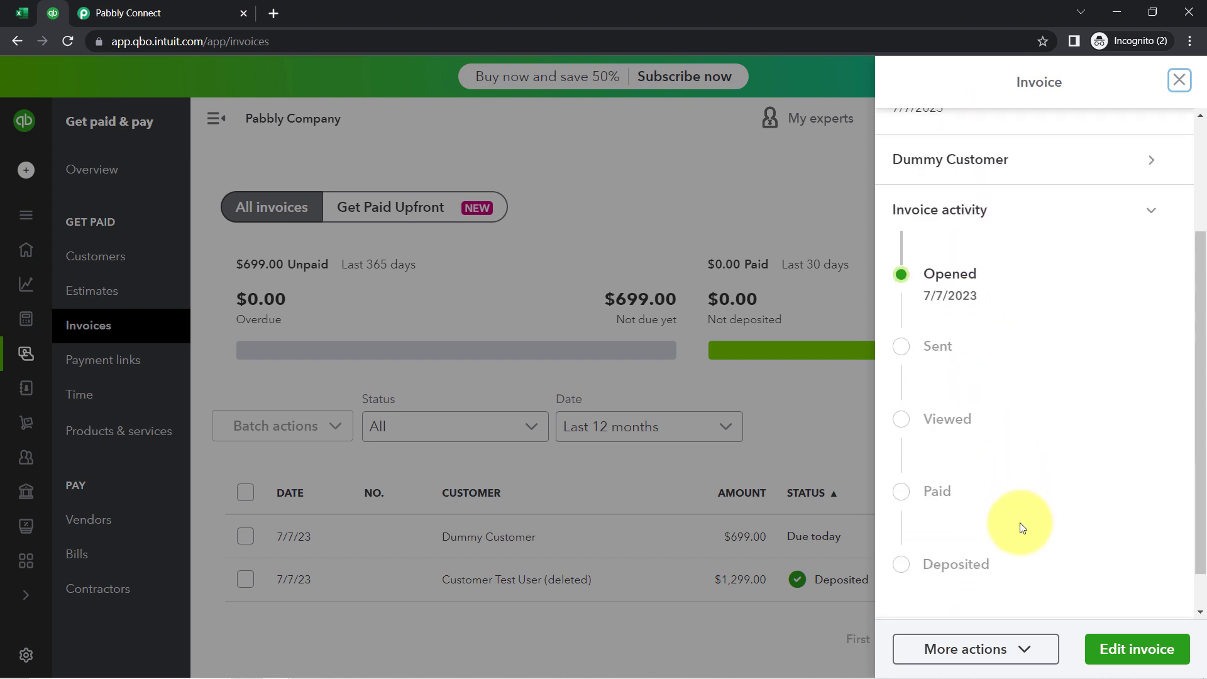
{"action": "scroll", "coordinate": [1025, 509], "scroll_direction": "up", "scroll_amount": 2}
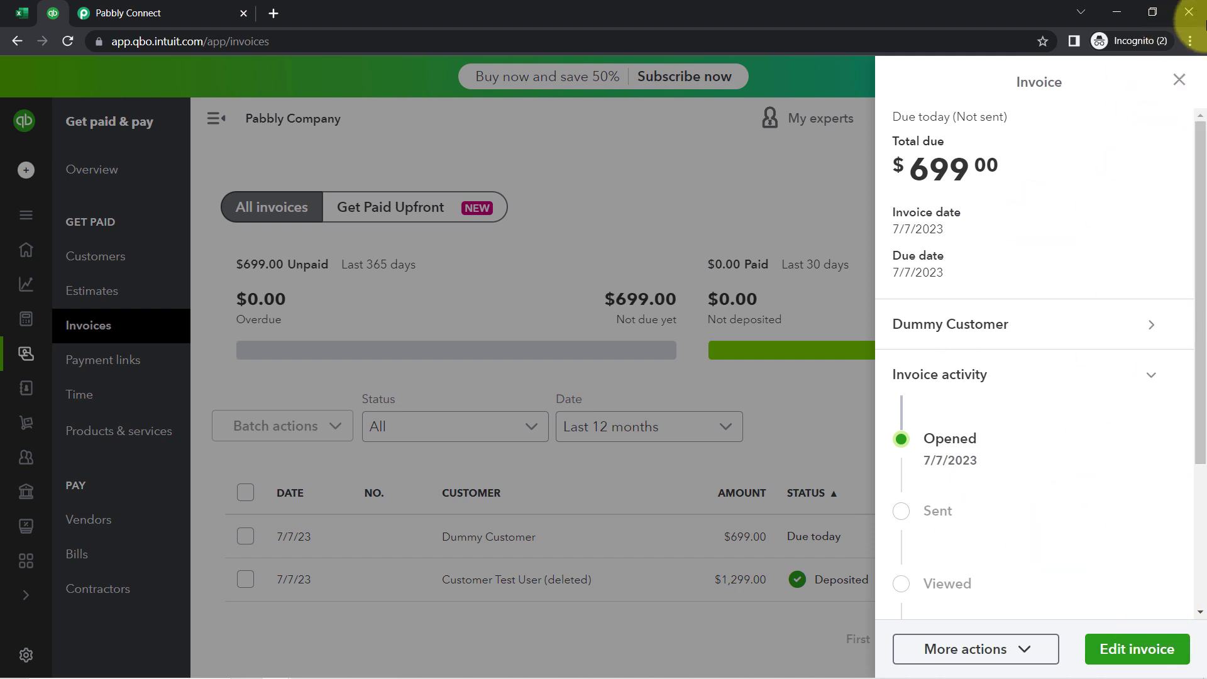
{"action": "left_click", "coordinate": [1179, 80]}
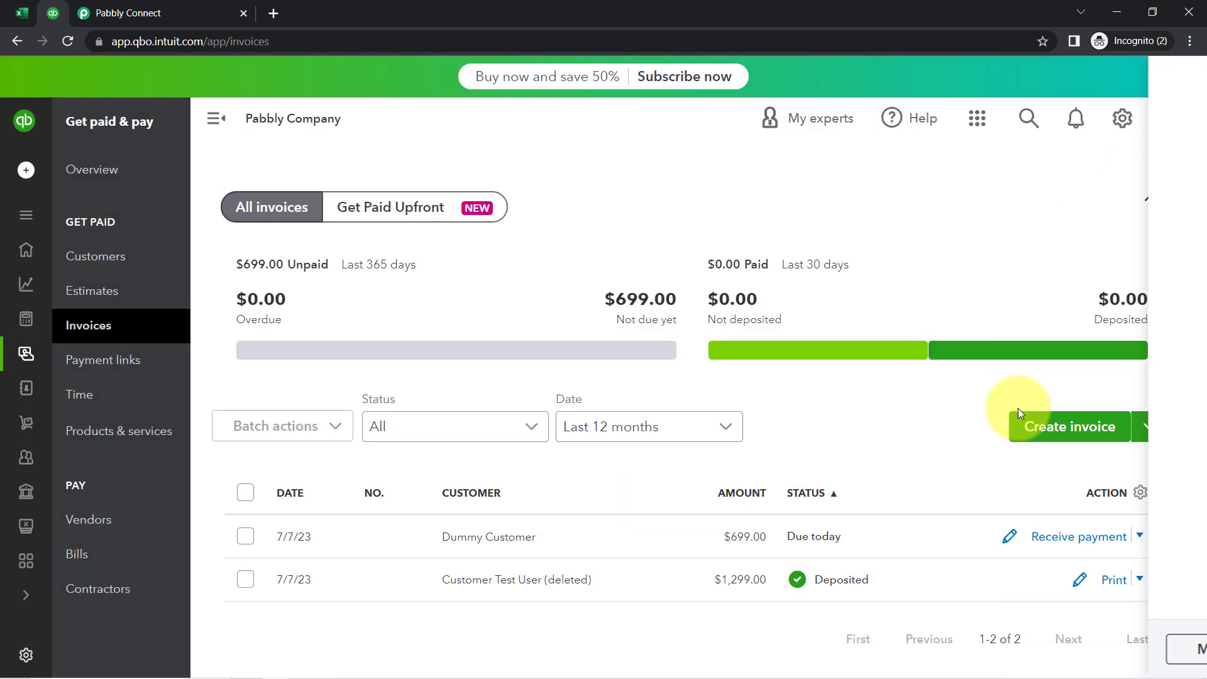
Copy the share link of the $699.00 invoice and open it in a new browser tab.
{"action": "left_click", "coordinate": [1140, 538]}
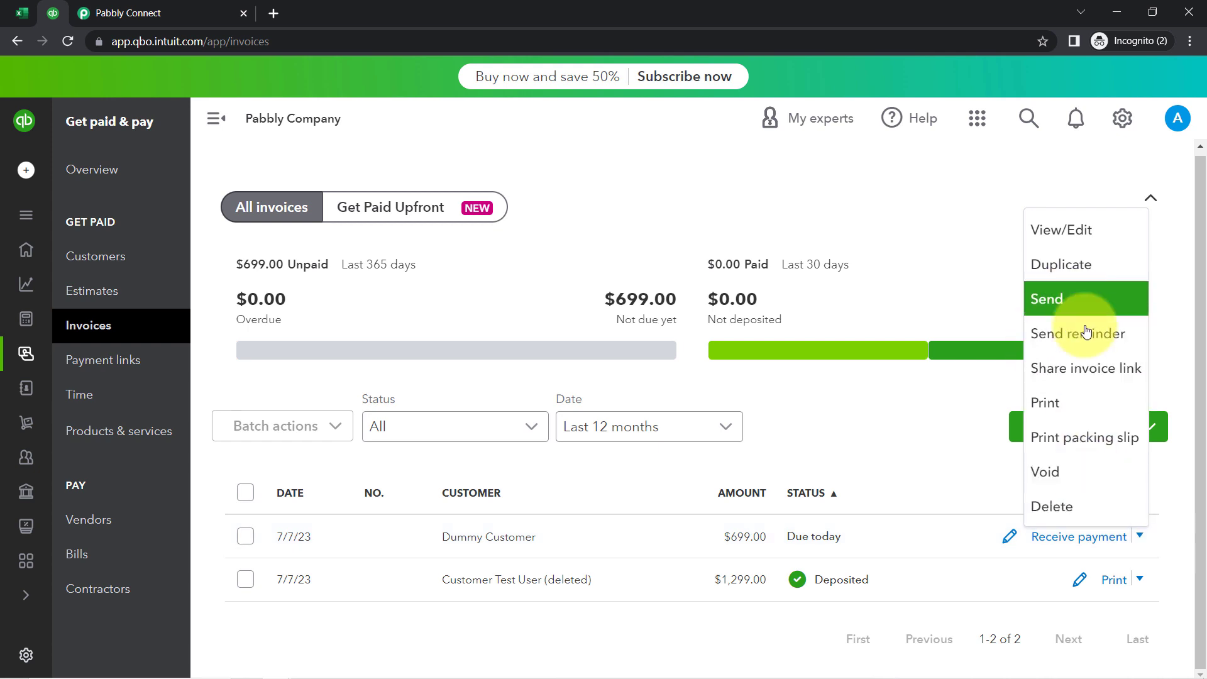
{"action": "left_click", "coordinate": [1079, 368]}
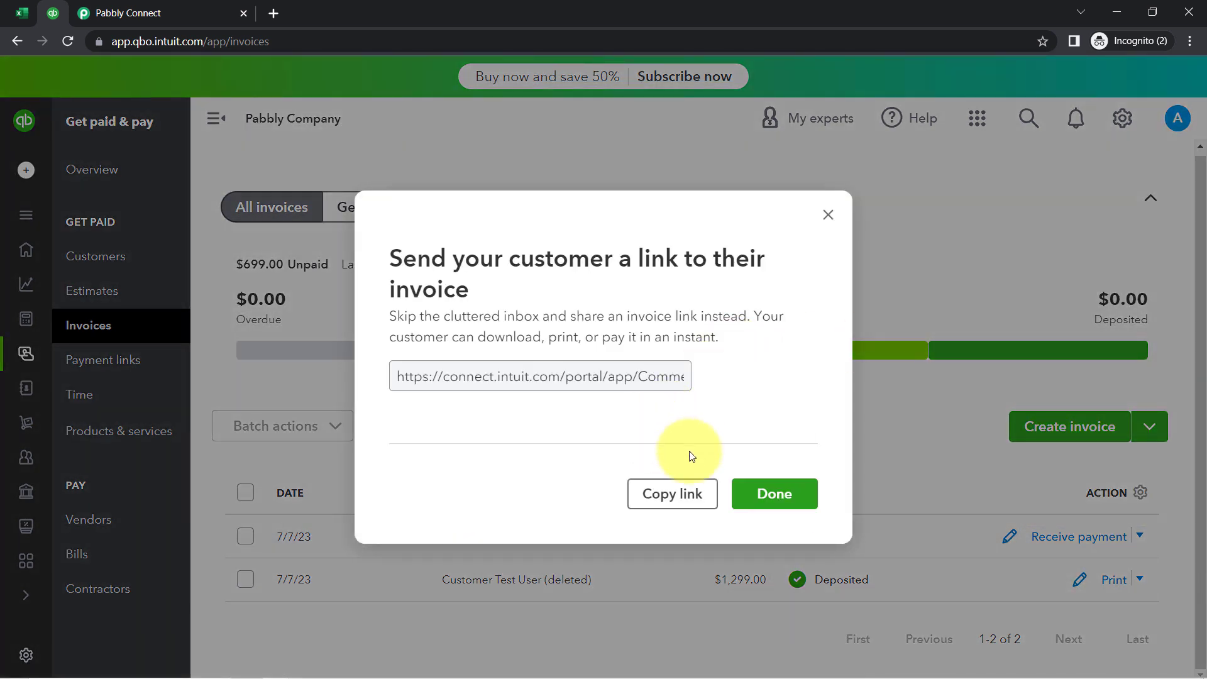
{"action": "left_click", "coordinate": [673, 493]}
{"action": "left_click", "coordinate": [268, 13]}
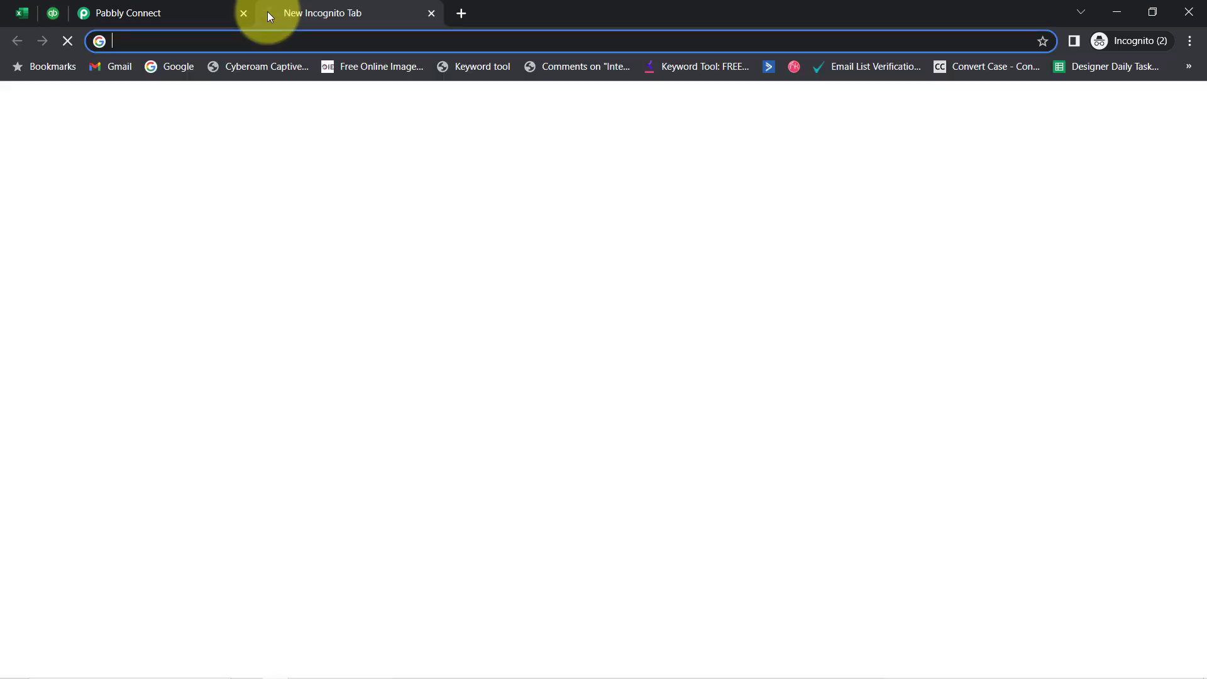
{"action": "key", "text": "ctrl+v"}
{"action": "key", "text": "Return"}
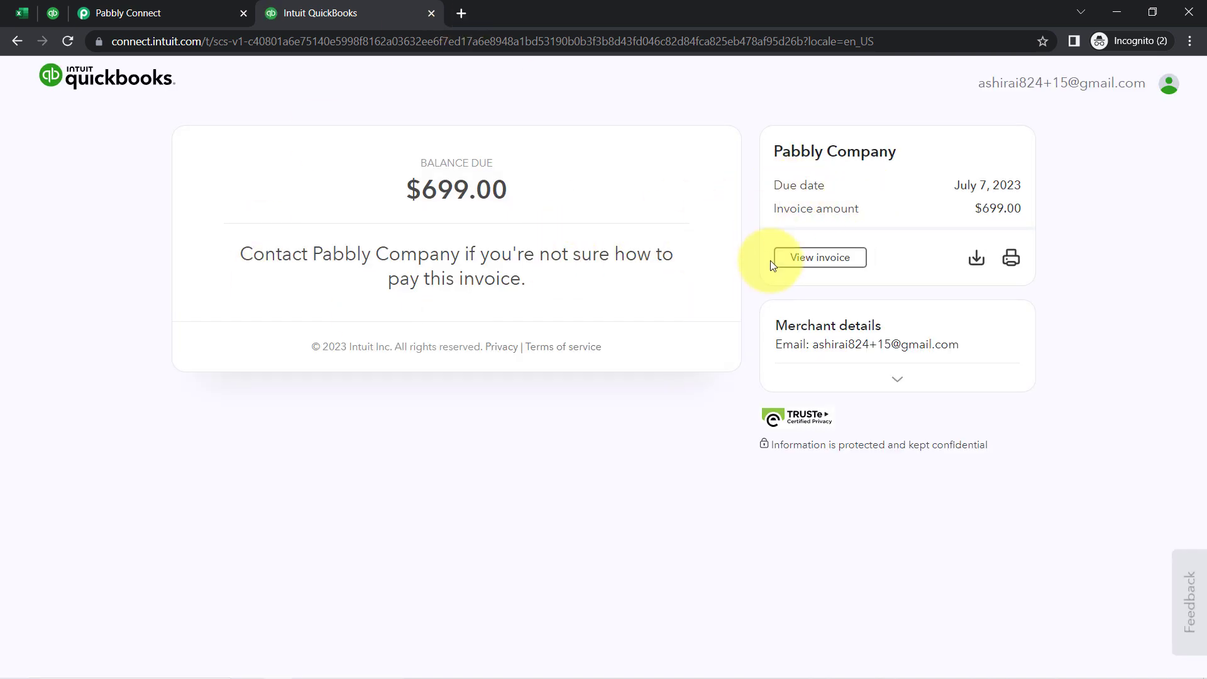
View the invoice document enlarged, check its shipping details and line item price, and close its browser tab and the share link dialog.
{"action": "left_click", "coordinate": [802, 256]}
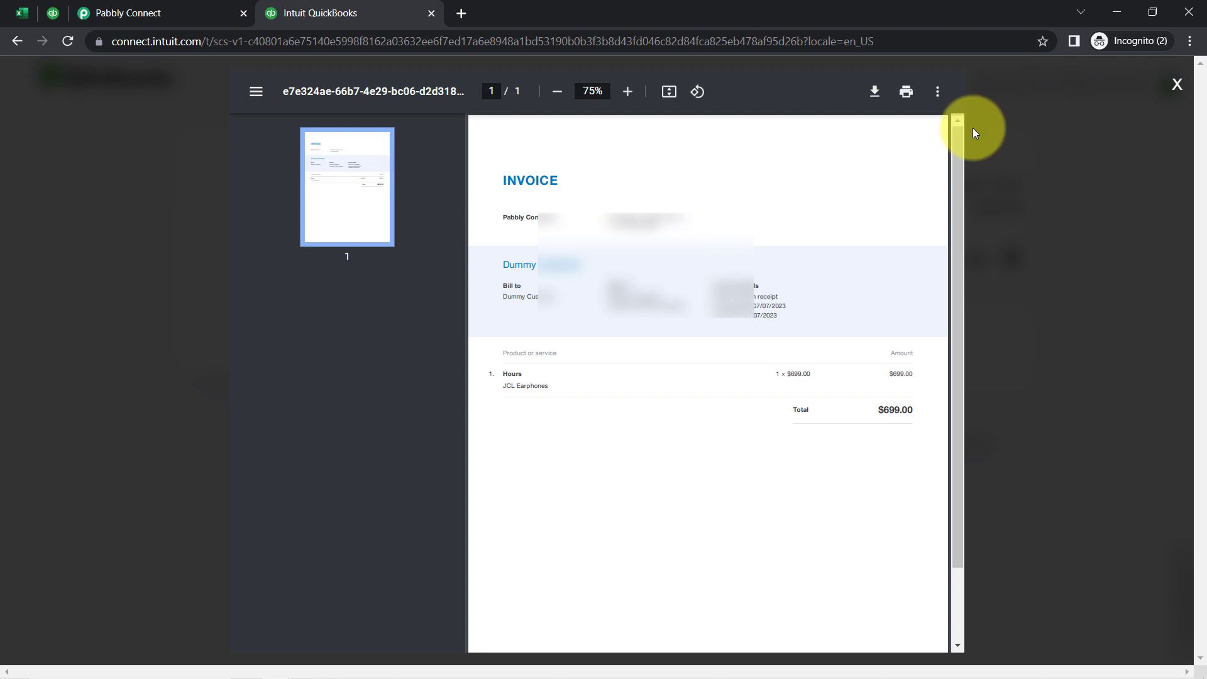
{"action": "key", "text": "ctrl+plus"}
{"action": "key", "text": "ctrl+plus"}
{"action": "key", "text": "ctrl+plus"}
{"action": "key", "text": "ctrl+plus"}
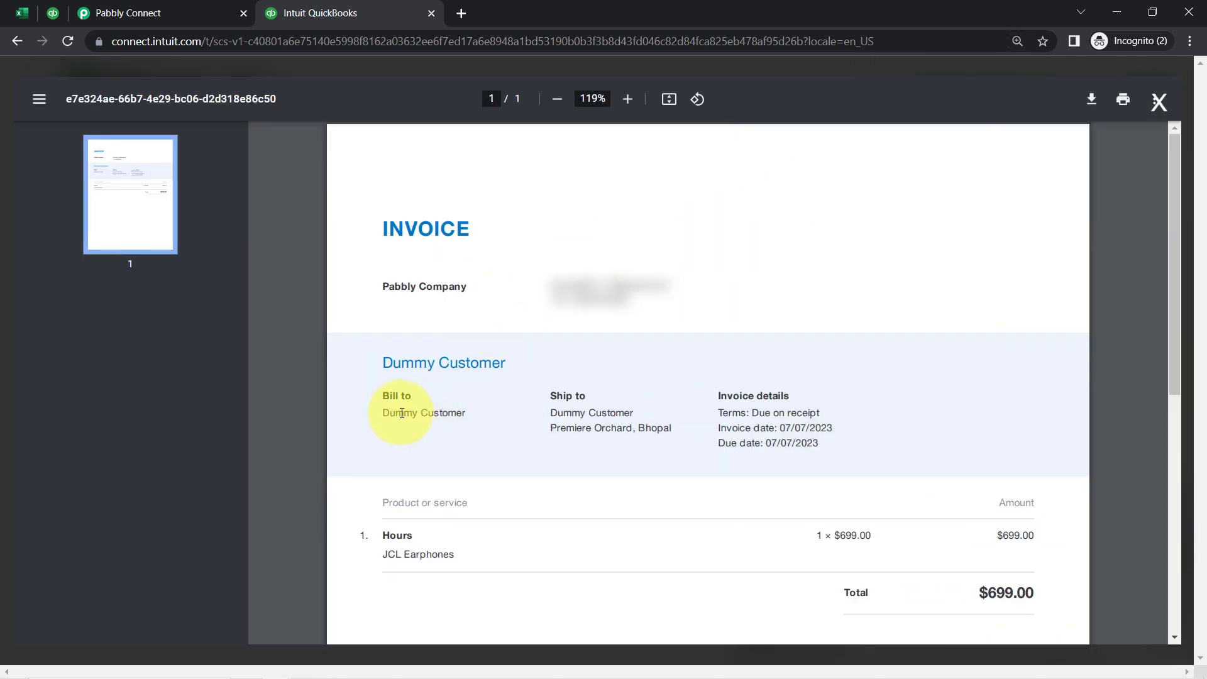
{"action": "left_click_drag", "start_coordinate": [544, 414], "coordinate": [618, 410]}
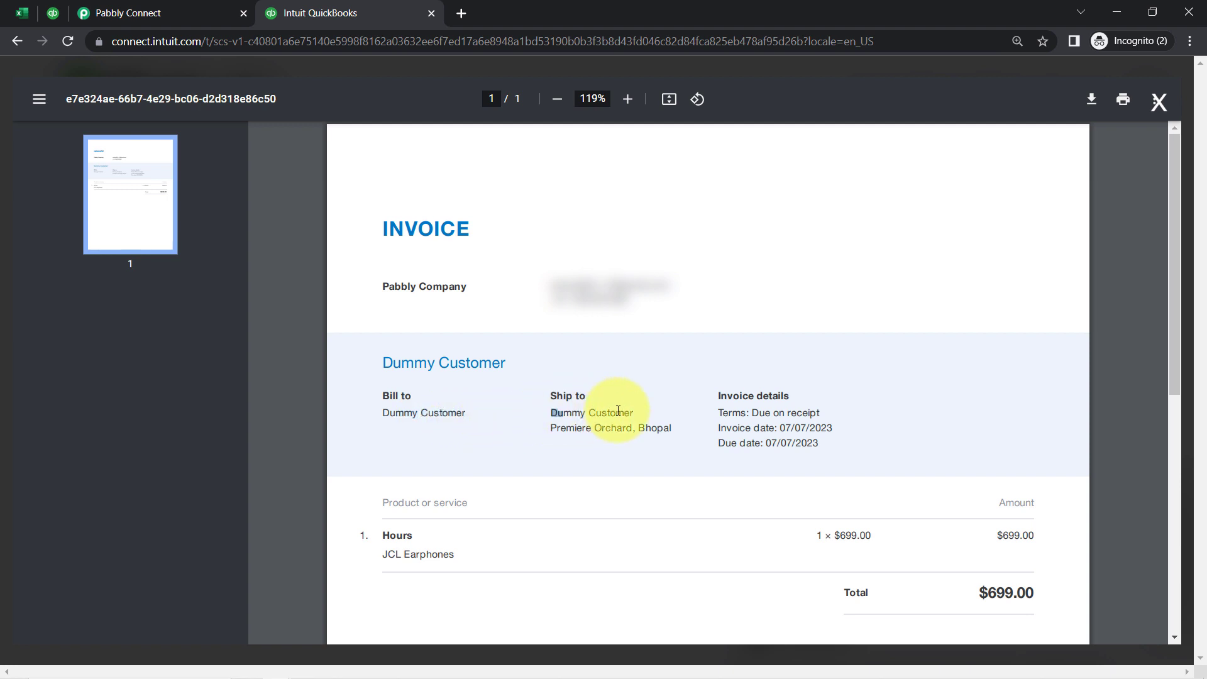
{"action": "scroll", "coordinate": [585, 446], "scroll_direction": "down", "scroll_amount": 6}
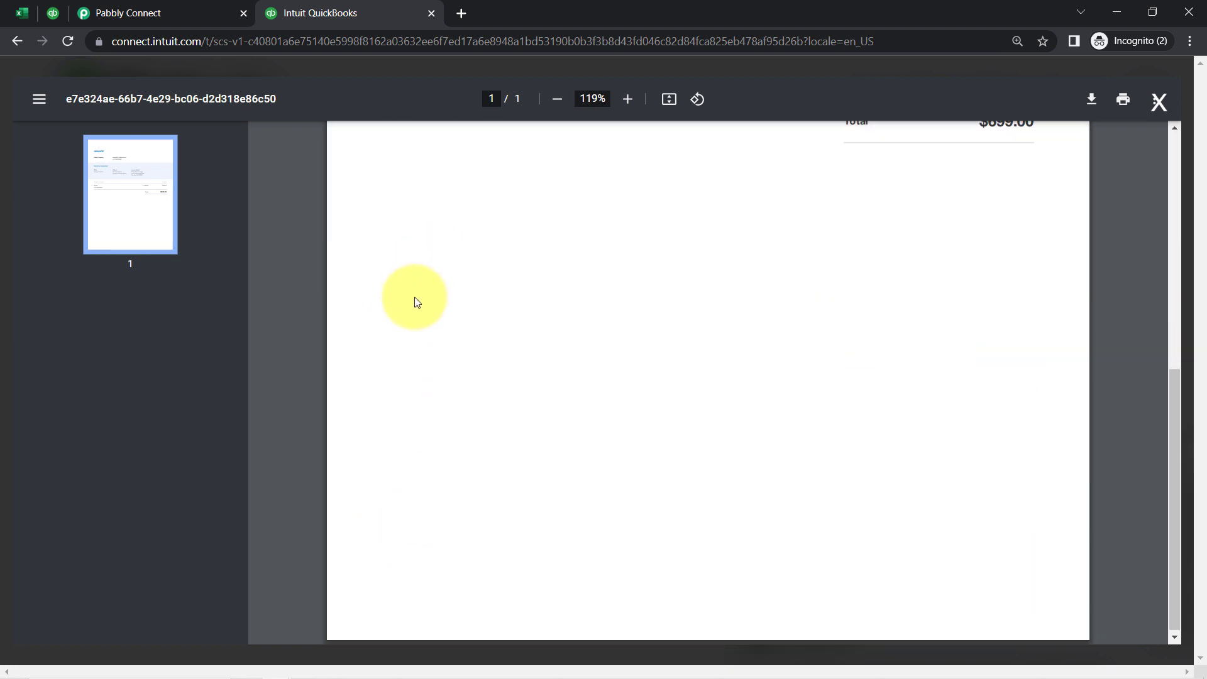
{"action": "scroll", "coordinate": [433, 331], "scroll_direction": "up", "scroll_amount": 3}
{"action": "scroll", "coordinate": [648, 391], "scroll_direction": "up", "scroll_amount": 3}
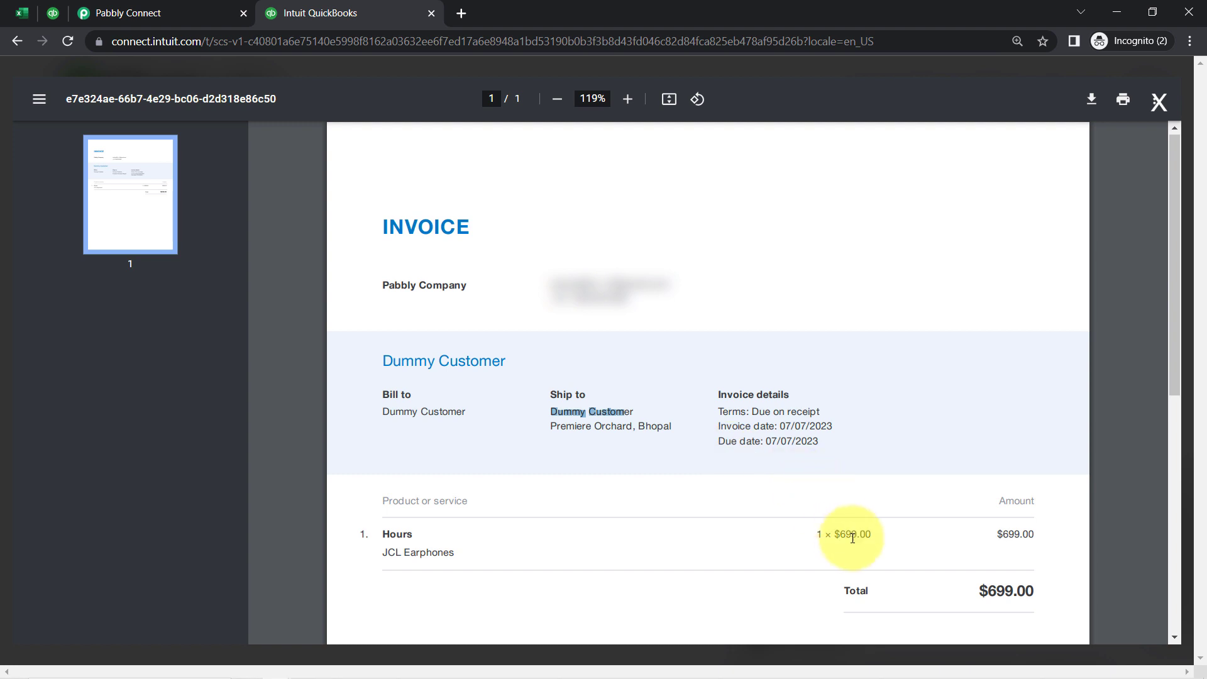
{"action": "left_click_drag", "start_coordinate": [877, 535], "coordinate": [835, 534]}
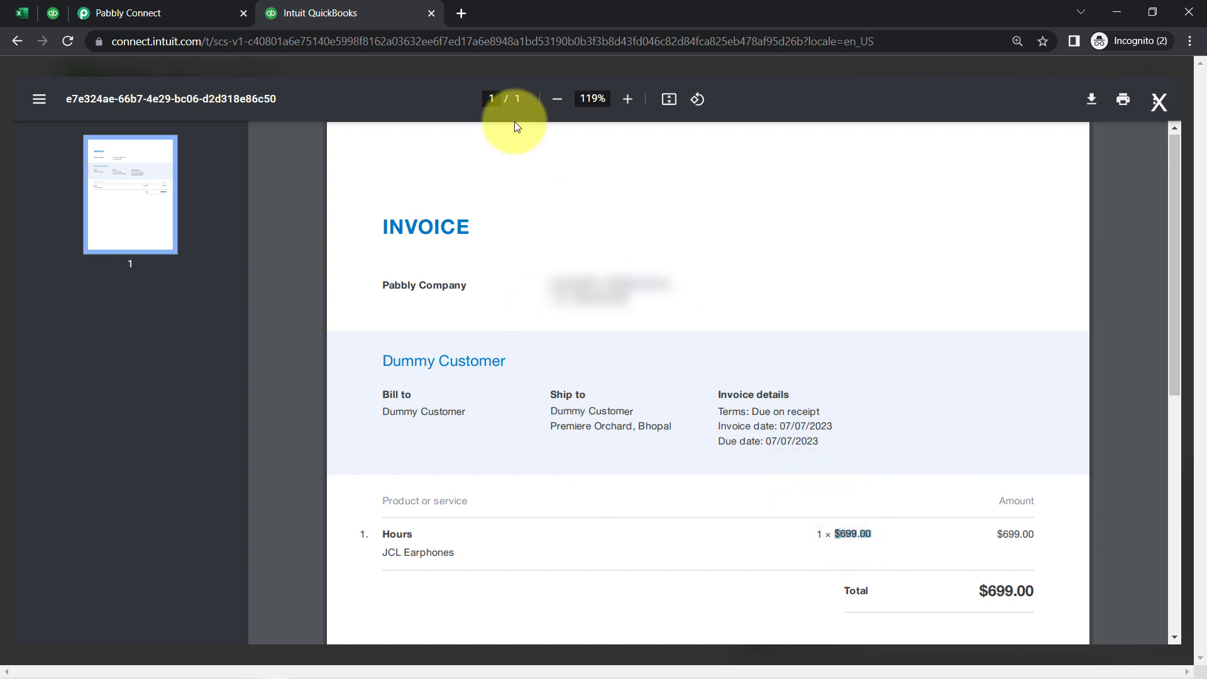
{"action": "left_click", "coordinate": [432, 12]}
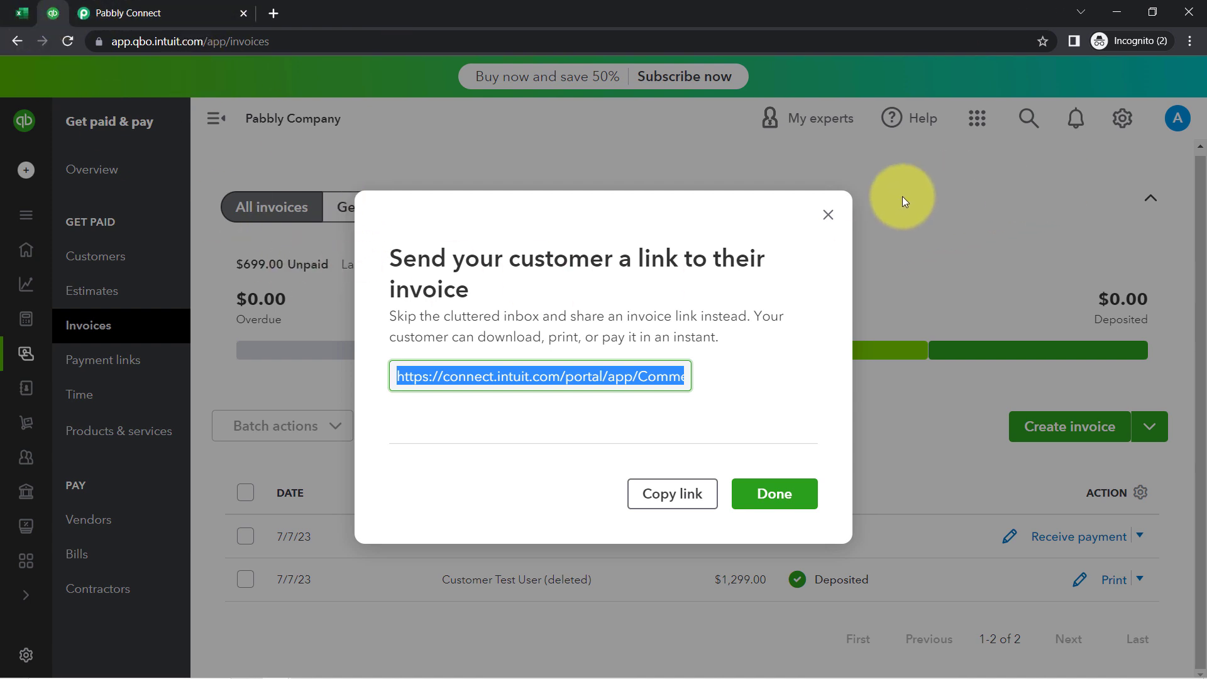
{"action": "left_click", "coordinate": [828, 214]}
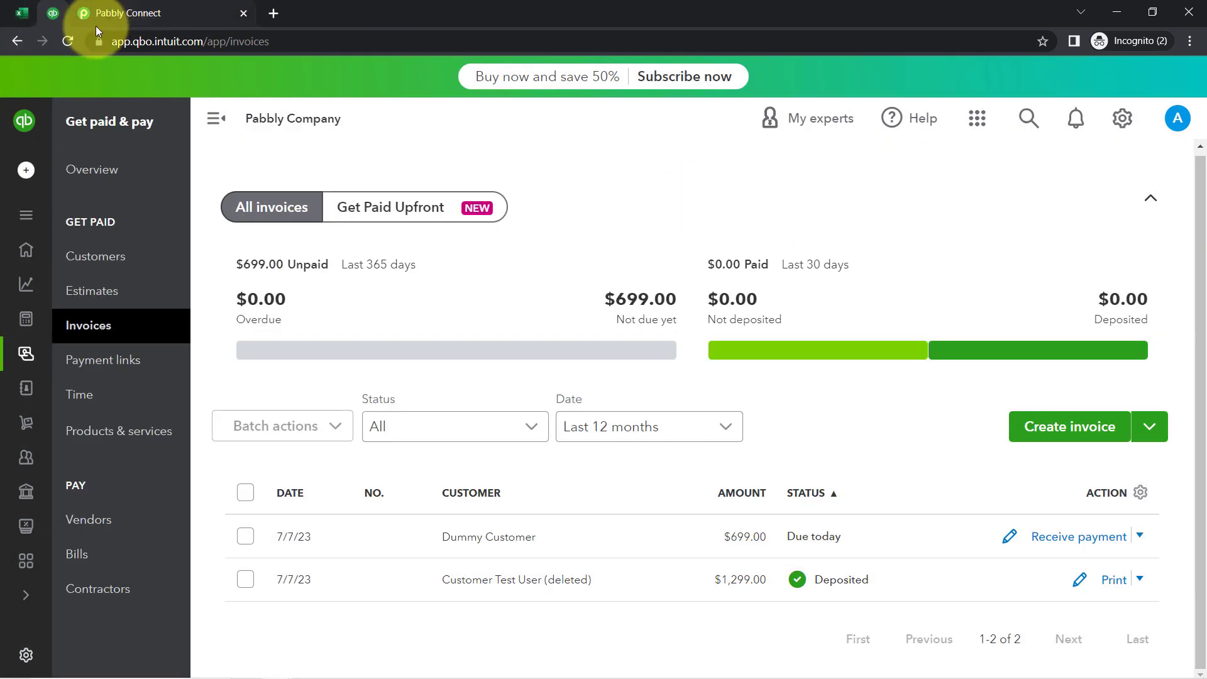
Switch to the All Invoices Data workbook, go through rows 2 to 8, and check the invoices list in QuickBooks Online.
{"action": "left_click", "coordinate": [19, 10]}
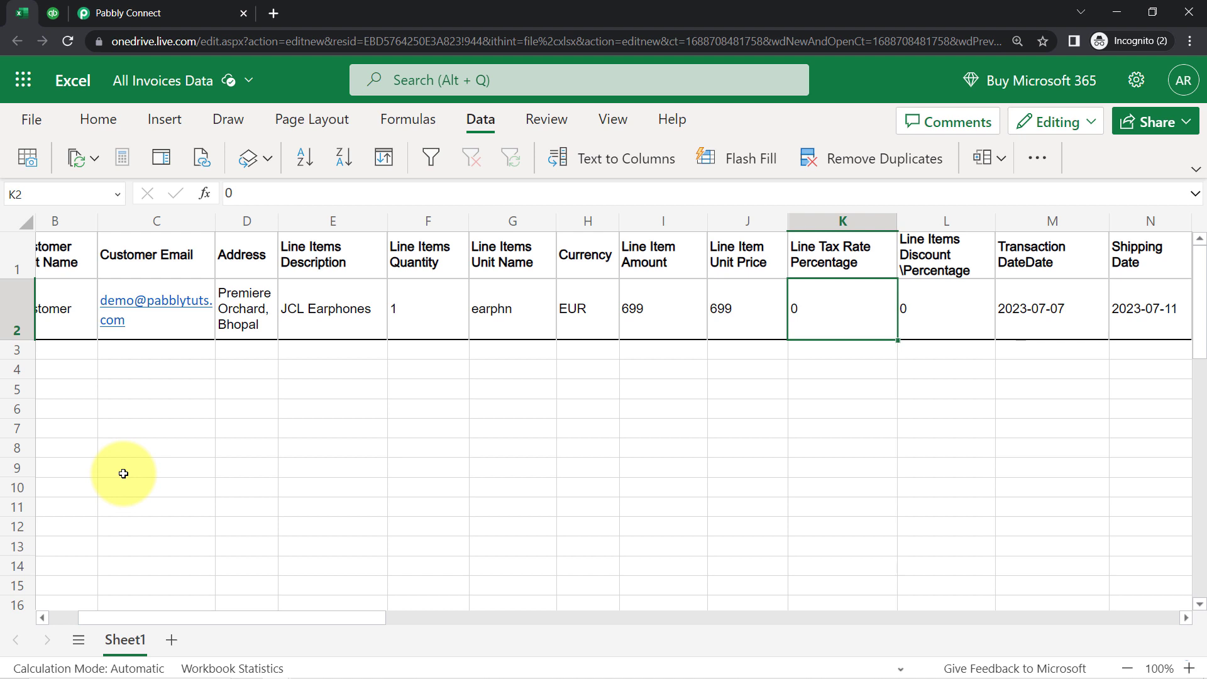
{"action": "left_click", "coordinate": [210, 446]}
{"action": "left_click", "coordinate": [7, 324]}
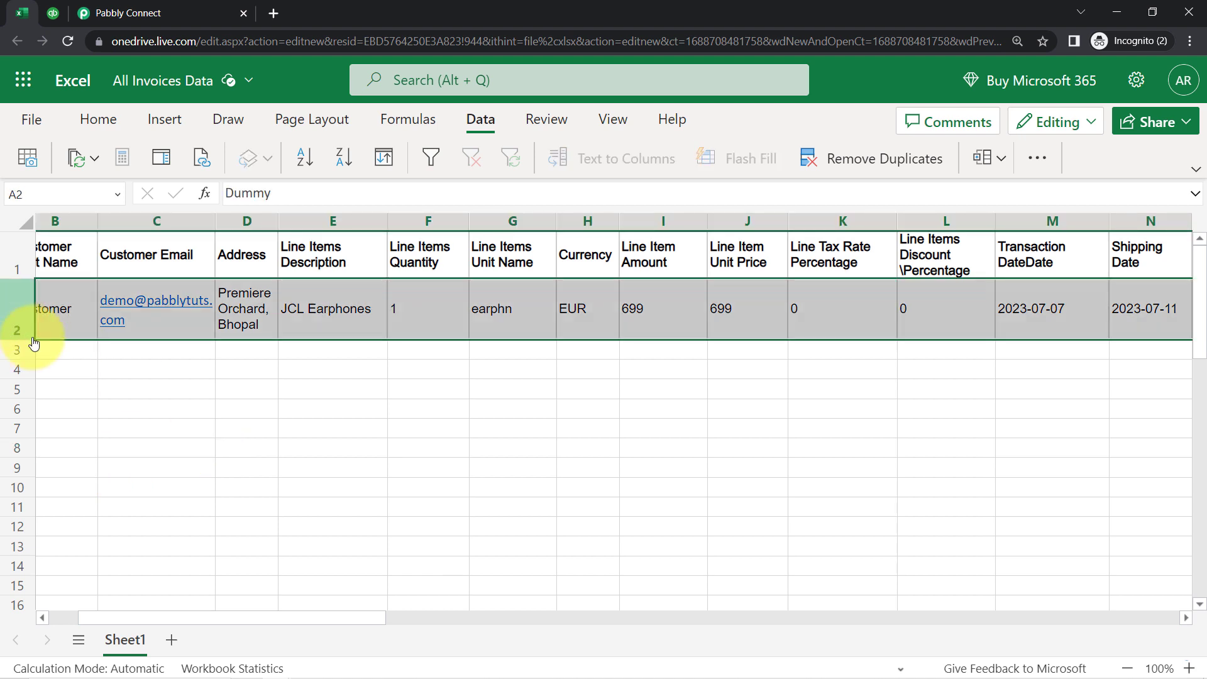
{"action": "left_click", "coordinate": [19, 349]}
{"action": "left_click", "coordinate": [18, 370]}
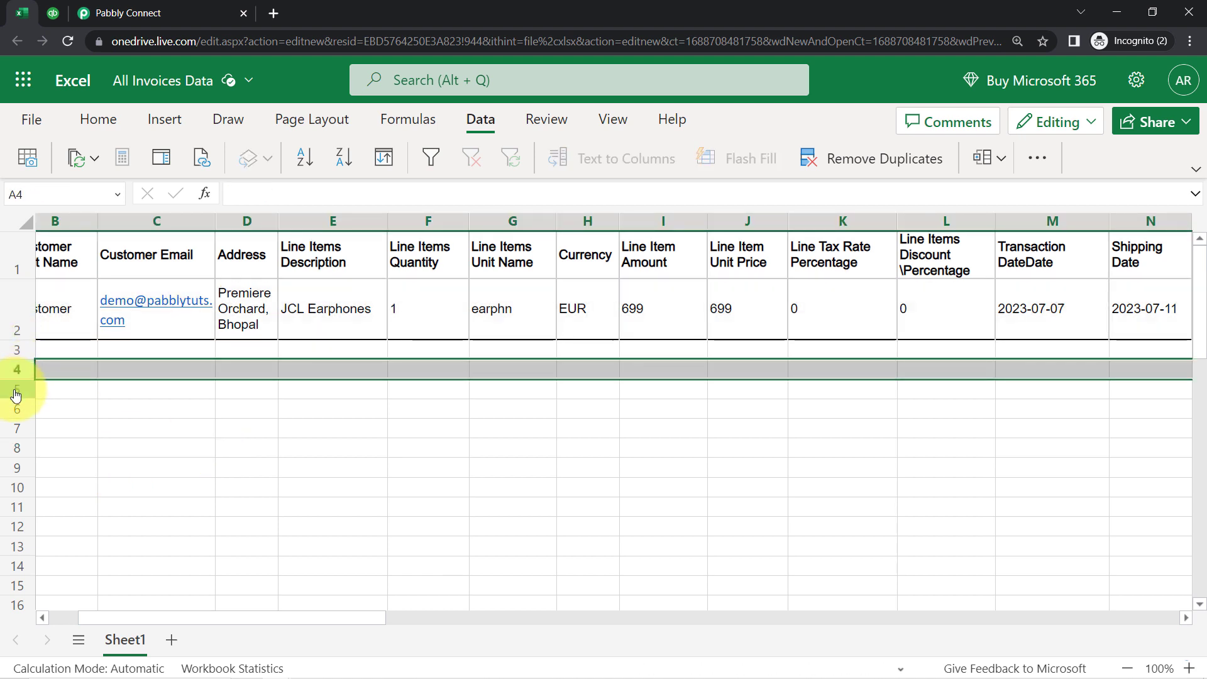
{"action": "left_click", "coordinate": [16, 391]}
{"action": "left_click", "coordinate": [15, 408]}
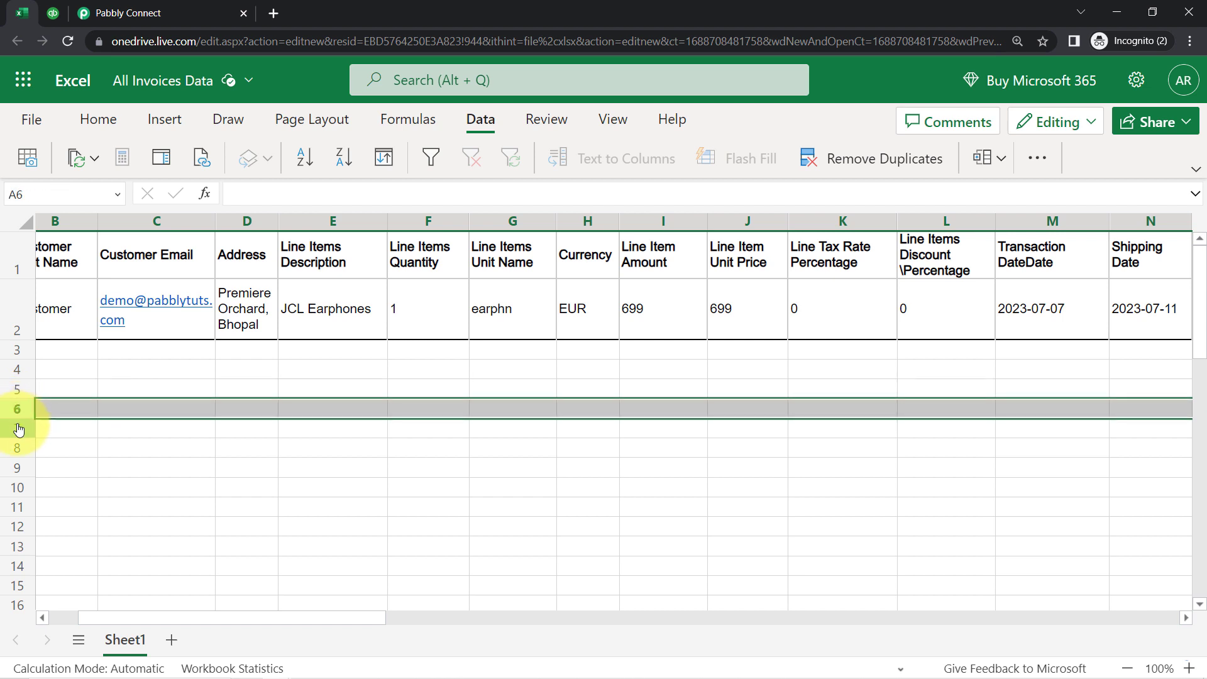
{"action": "left_click", "coordinate": [19, 430]}
{"action": "left_click", "coordinate": [19, 450]}
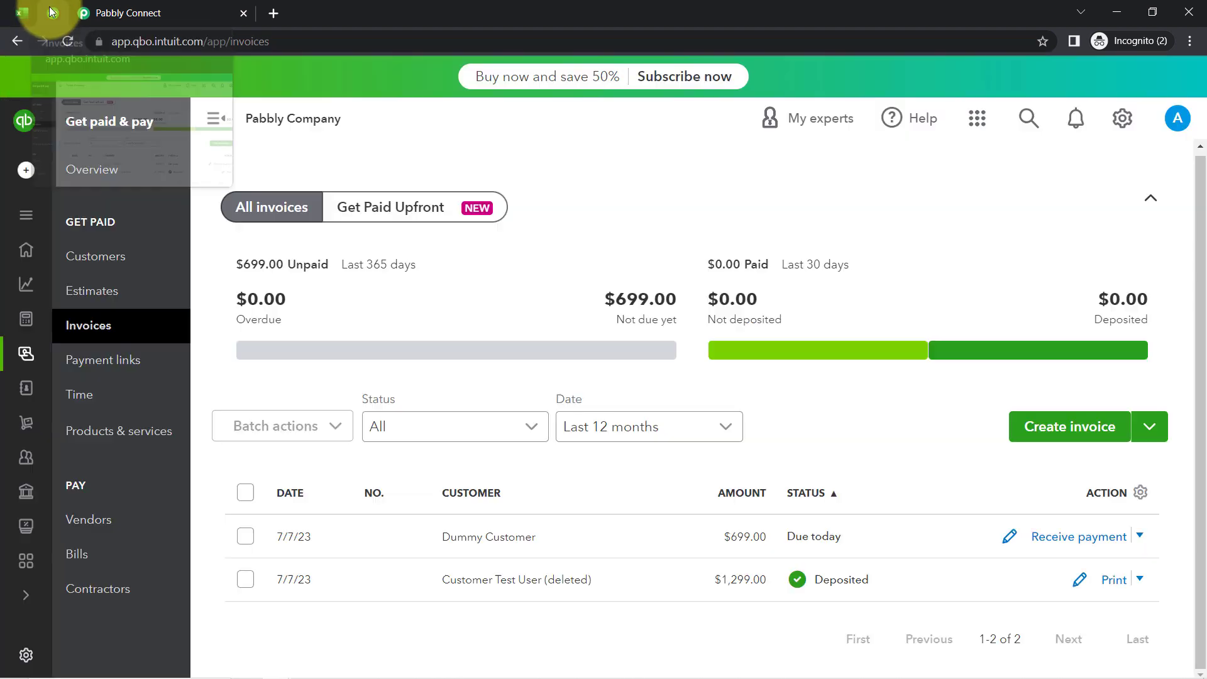
{"action": "left_click", "coordinate": [52, 12]}
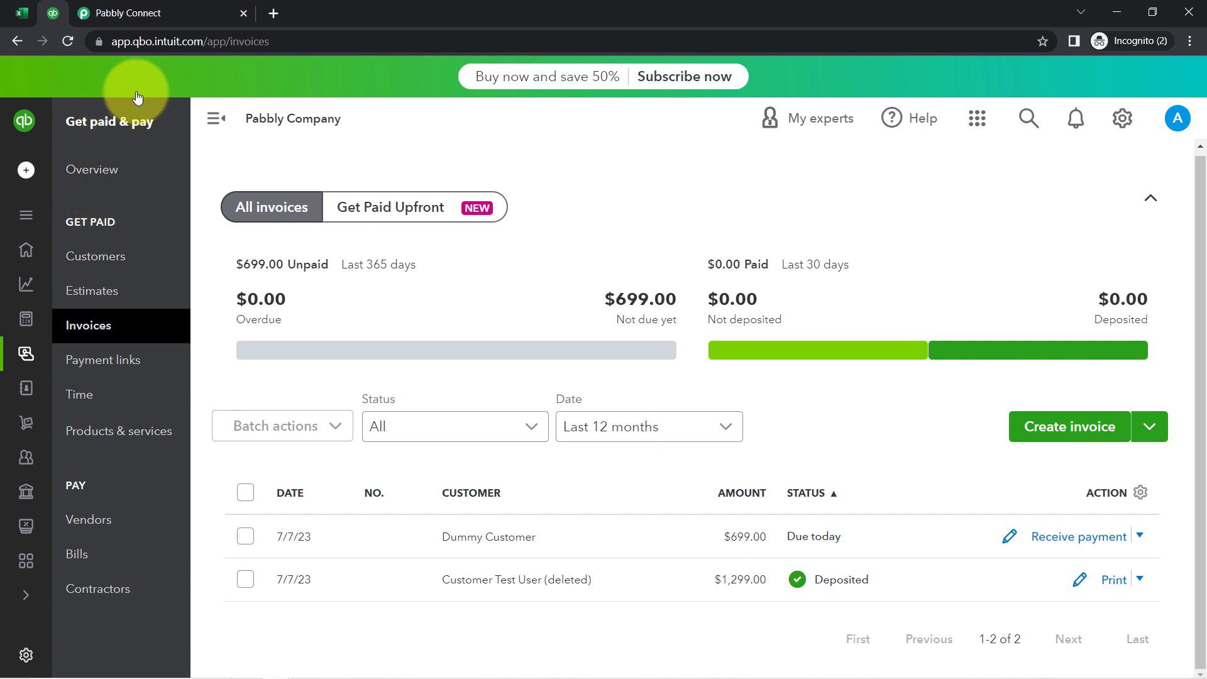
{"action": "left_click", "coordinate": [22, 12]}
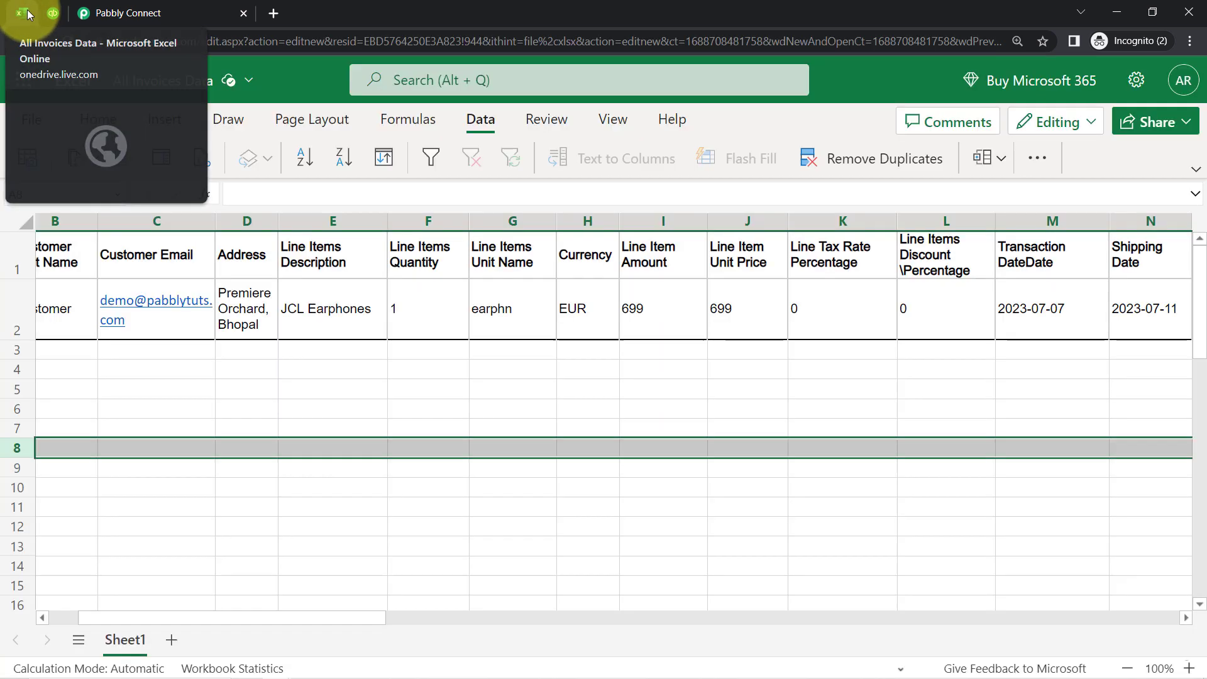
Switch to Pabbly Connect, collapse the Microsoft Excel trigger and the Create an Invoice action, and review the whole workflow.
{"action": "left_click", "coordinate": [124, 11]}
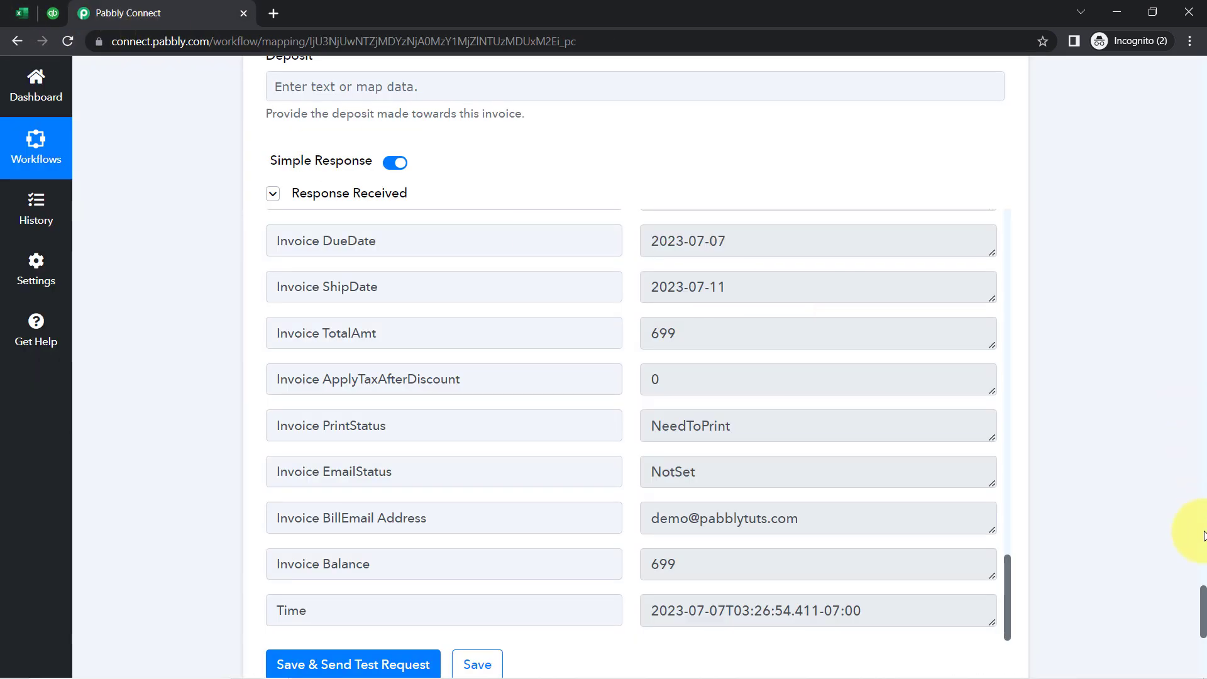
{"action": "left_click_drag", "start_coordinate": [1203, 590], "coordinate": [1194, 13]}
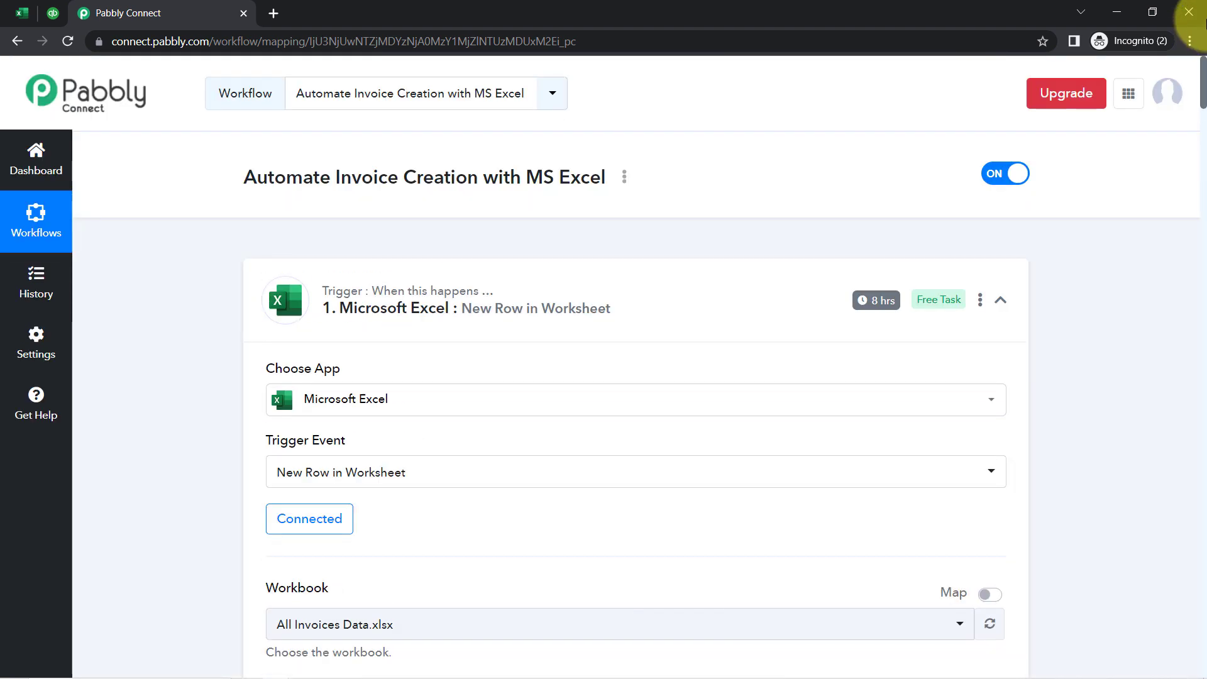
{"action": "left_click", "coordinate": [414, 310]}
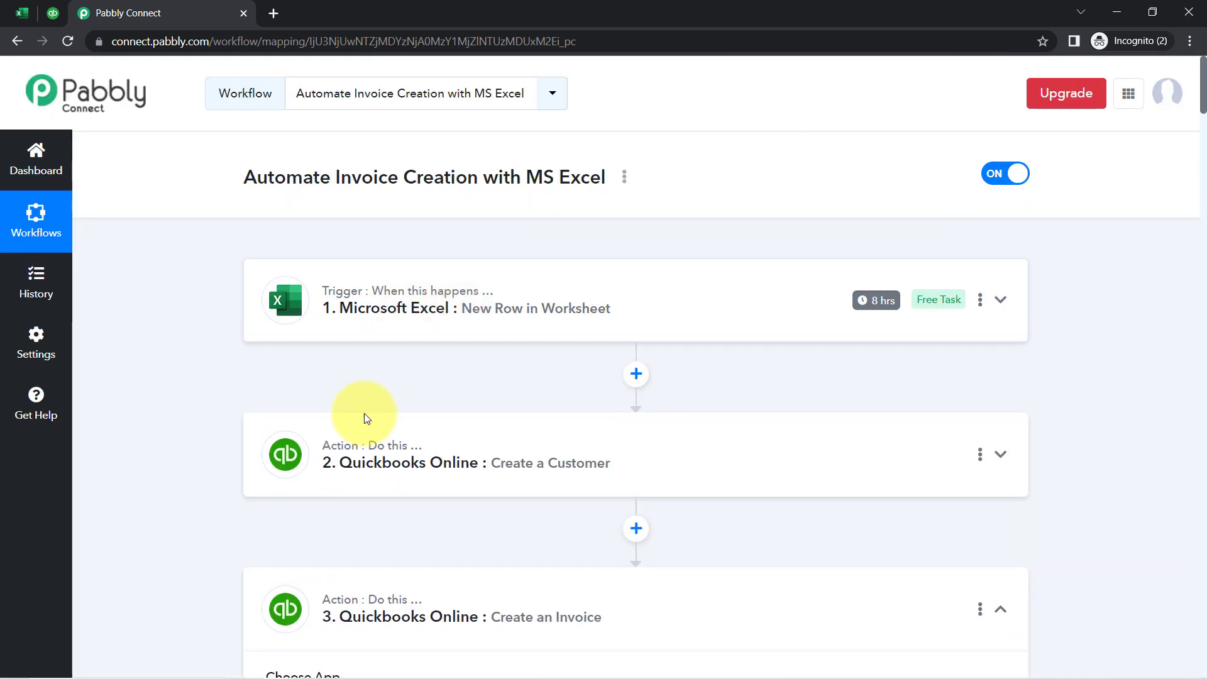
{"action": "left_click", "coordinate": [346, 607]}
{"action": "scroll", "coordinate": [277, 423], "scroll_direction": "down", "scroll_amount": 6}
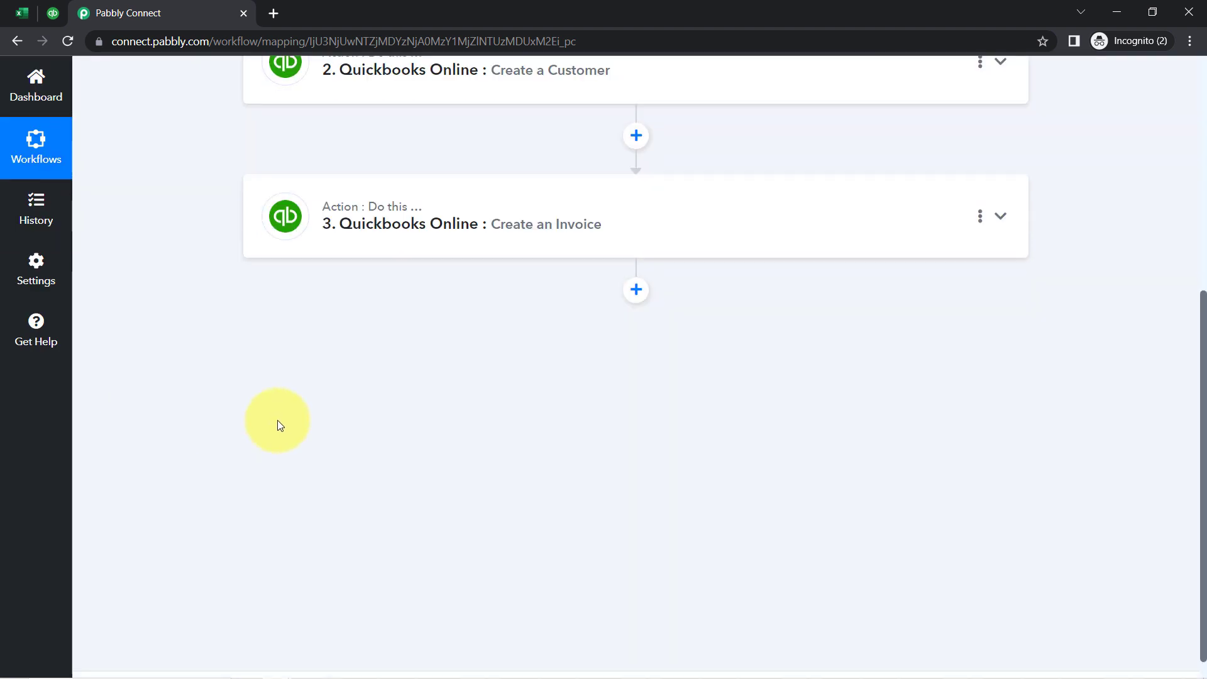
{"action": "scroll", "coordinate": [326, 380], "scroll_direction": "up", "scroll_amount": 2}
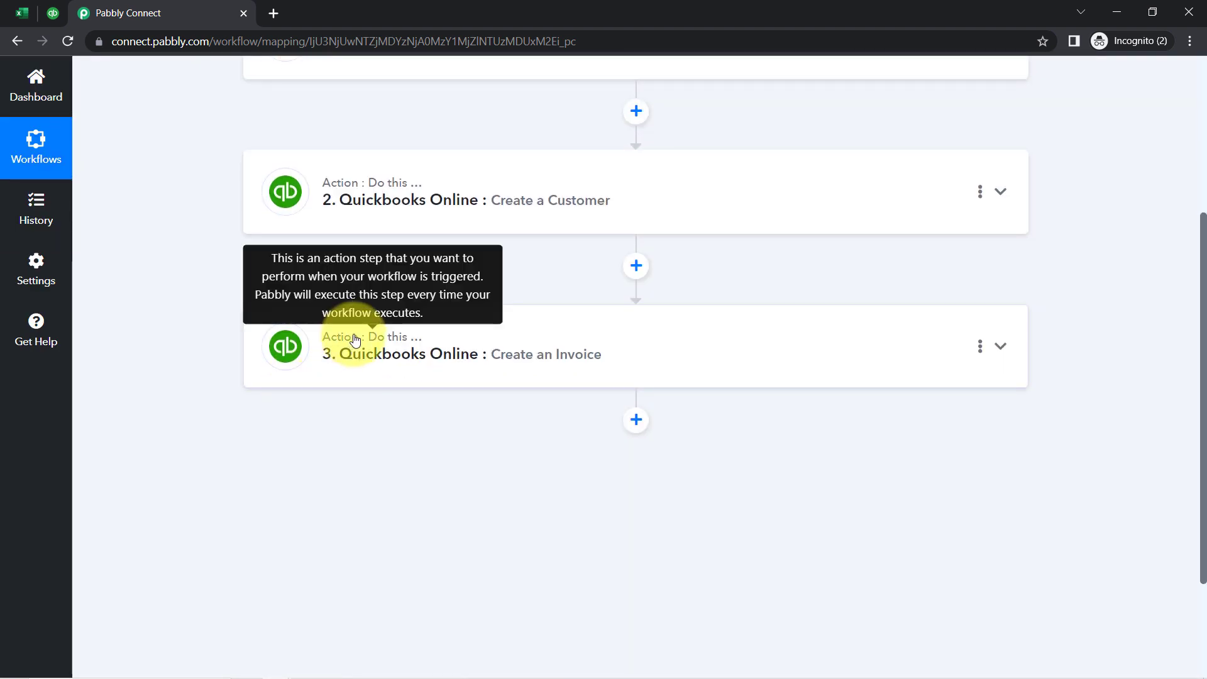
{"action": "scroll", "coordinate": [402, 334], "scroll_direction": "up", "scroll_amount": 3}
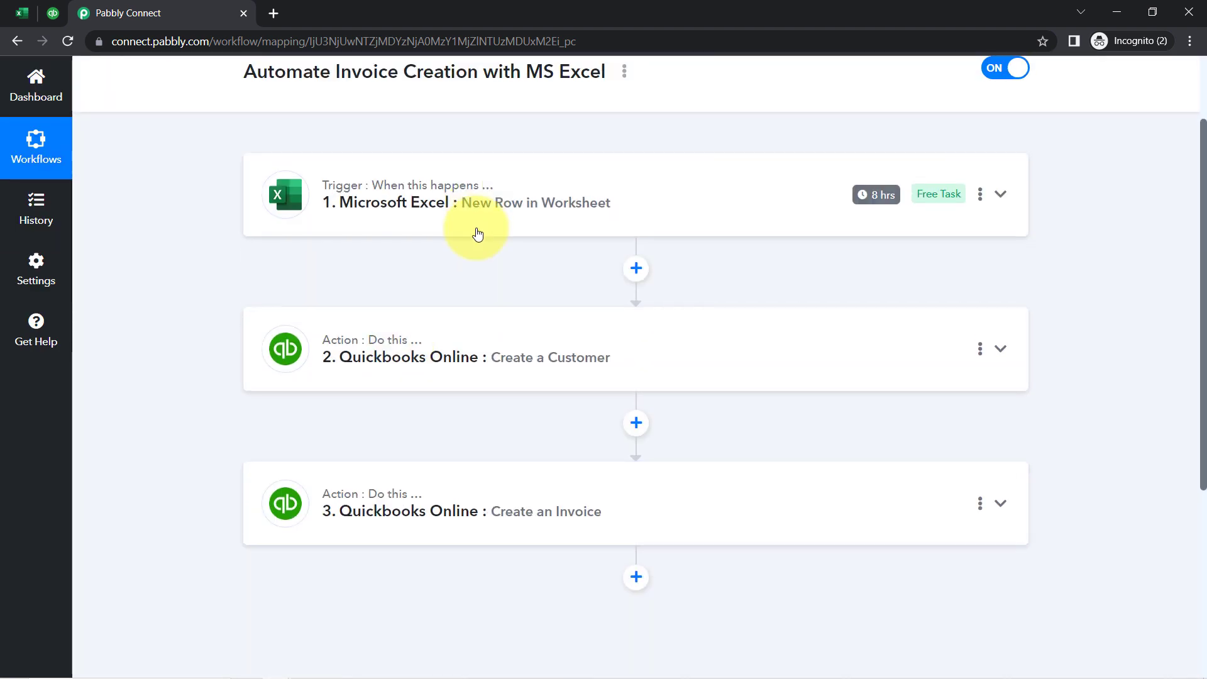
{"action": "scroll", "coordinate": [478, 239], "scroll_direction": "up", "scroll_amount": 2}
{"action": "scroll", "coordinate": [465, 282], "scroll_direction": "down", "scroll_amount": 1}
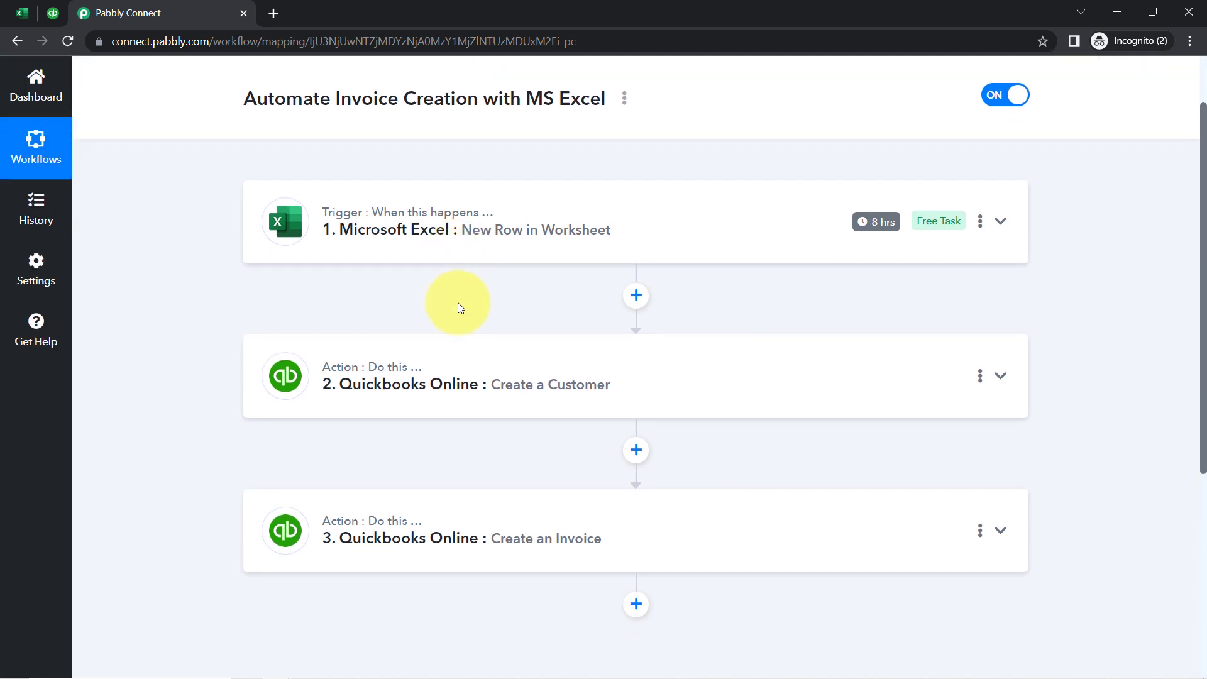
{"action": "scroll", "coordinate": [462, 344], "scroll_direction": "down", "scroll_amount": 1}
{"action": "scroll", "coordinate": [462, 344], "scroll_direction": "up", "scroll_amount": 2}
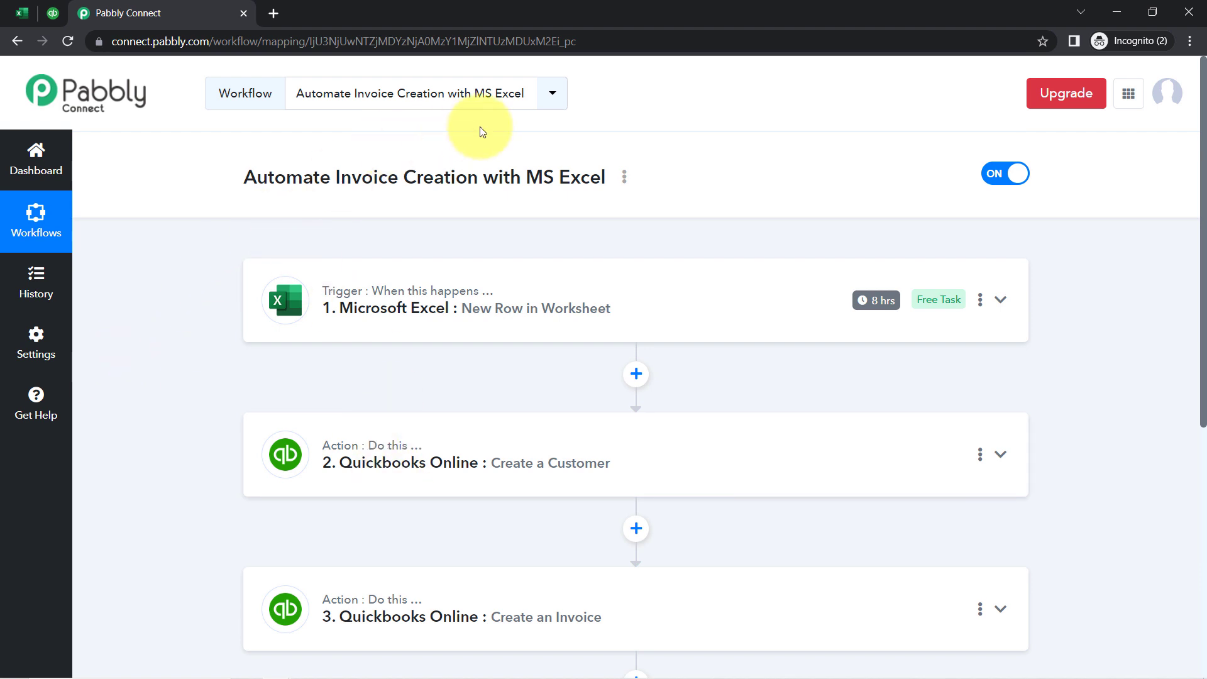
Copy the share link of the Automate Invoice Creation with MS Excel workflow and close the sharing dialog.
{"action": "left_click", "coordinate": [623, 179]}
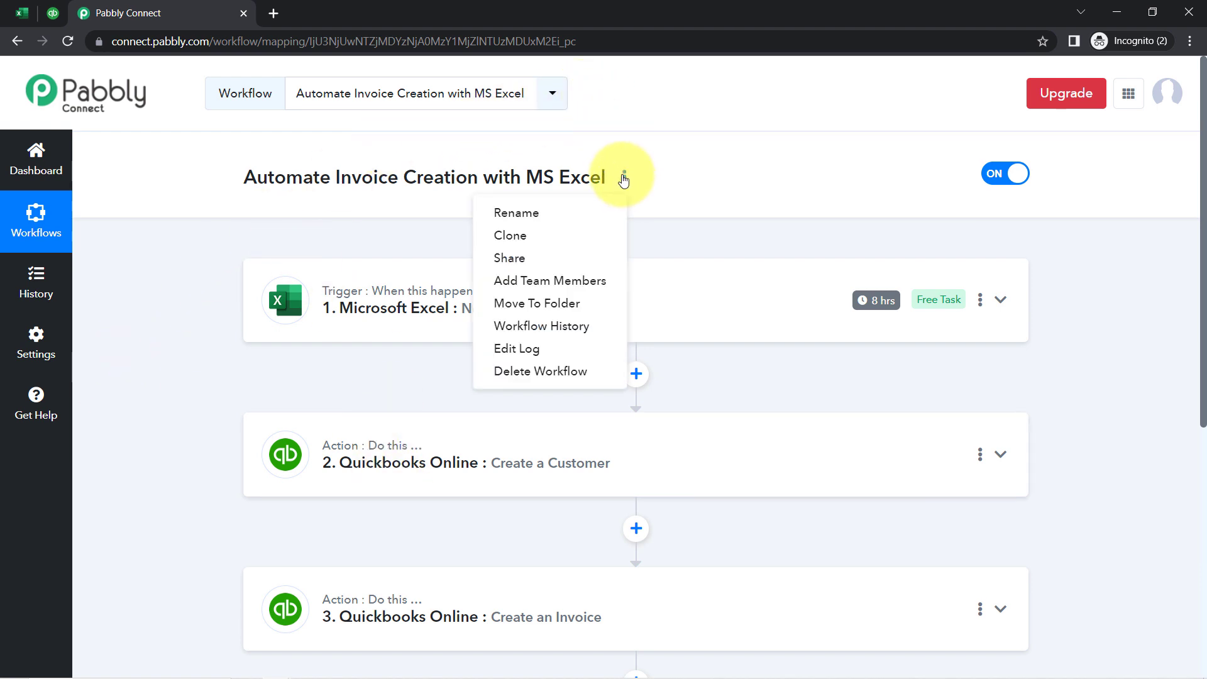
{"action": "left_click", "coordinate": [531, 259]}
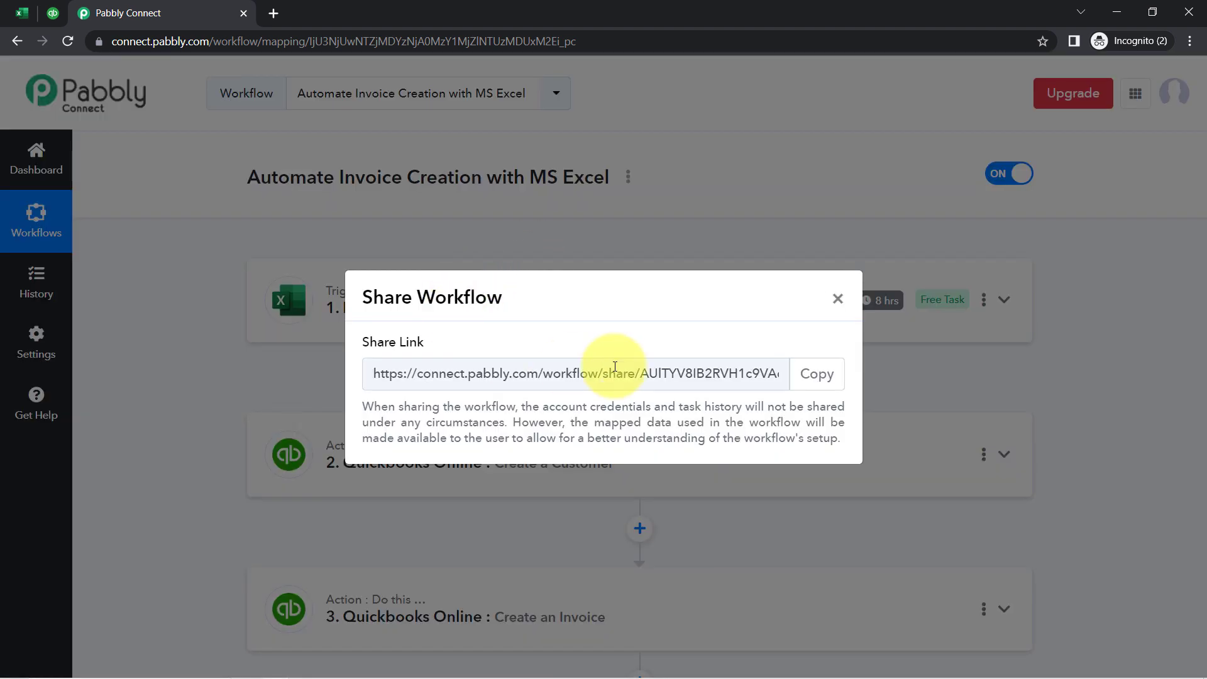
{"action": "left_click", "coordinate": [607, 372]}
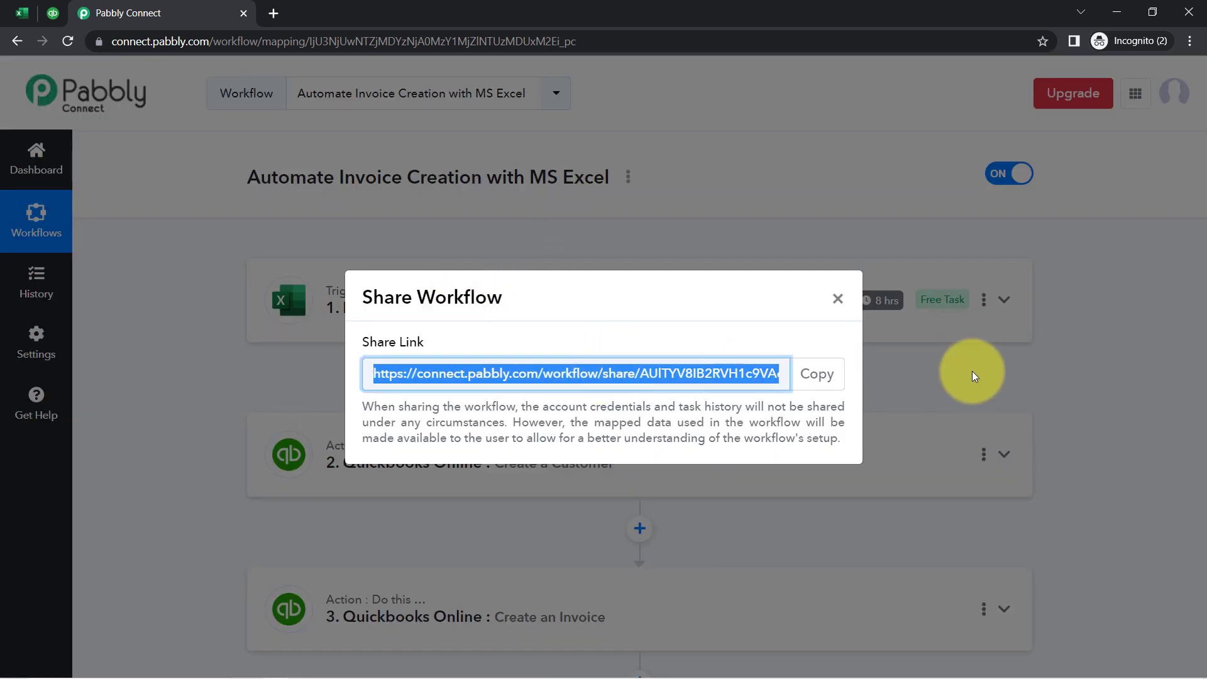
{"action": "left_click", "coordinate": [832, 378]}
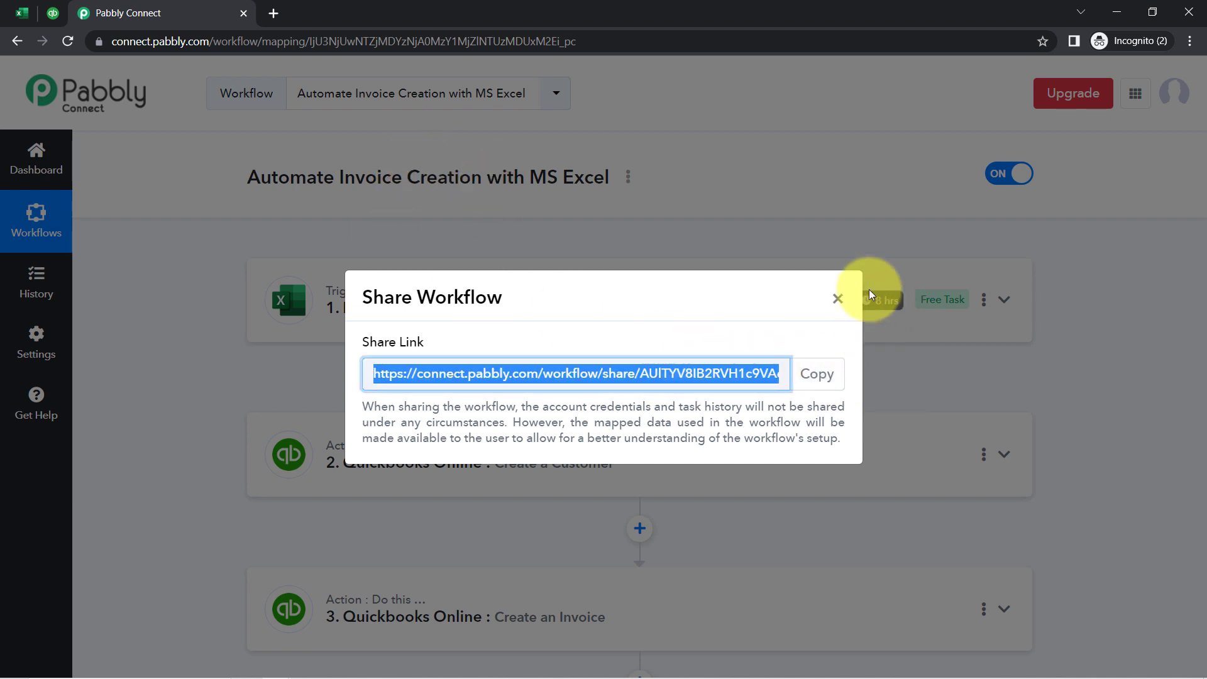
{"action": "left_click", "coordinate": [824, 307]}
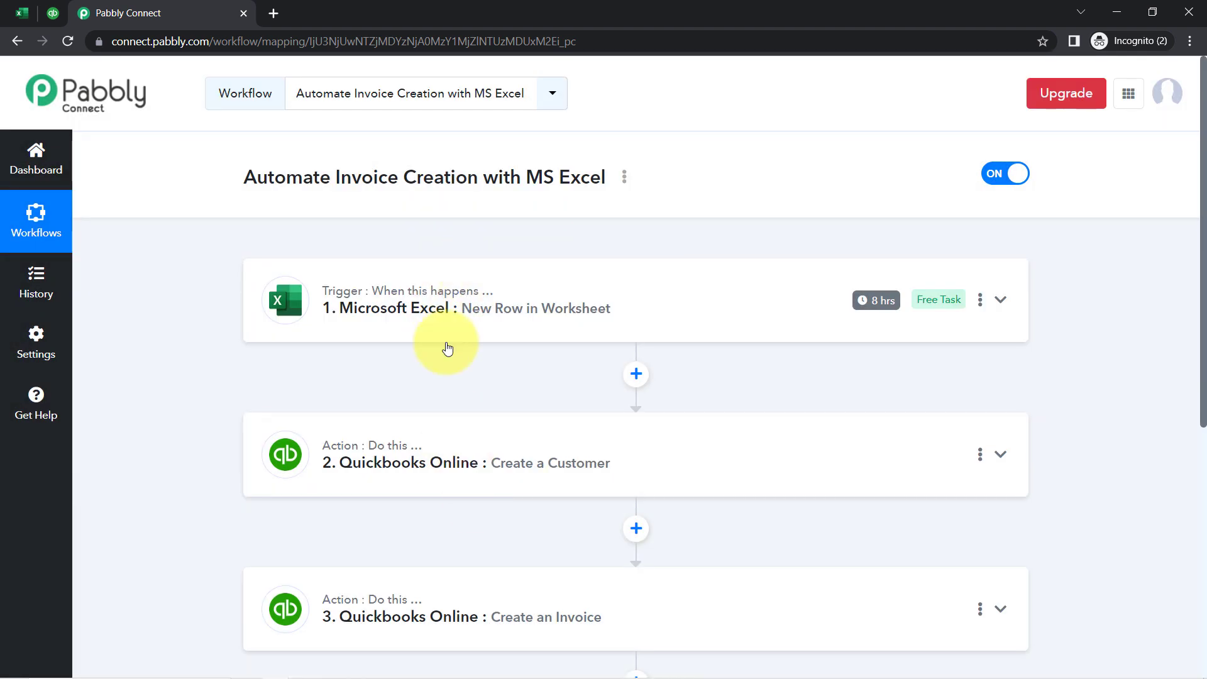